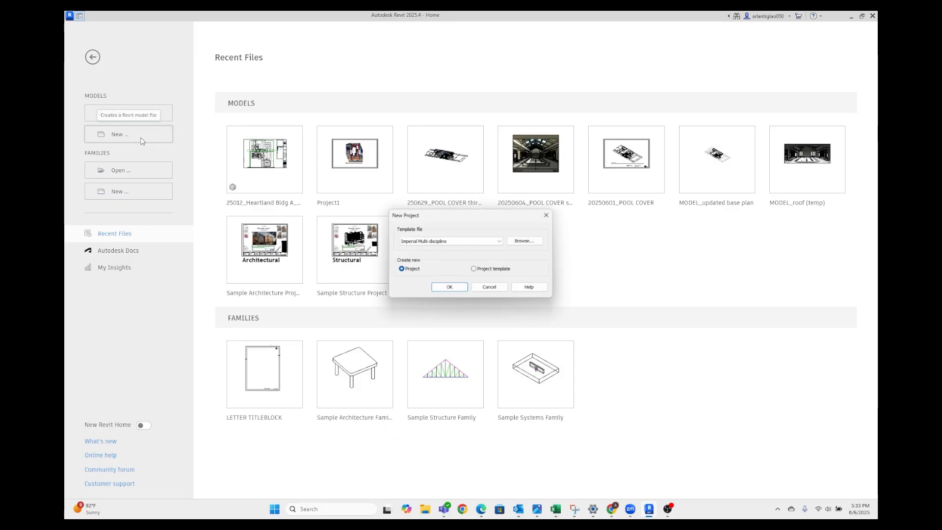
# Browse for a project template in the INTERPRETIVE CENTER project's PROJECT INFORMATION folder within the personal cloud storage
pyautogui.click(520, 242)
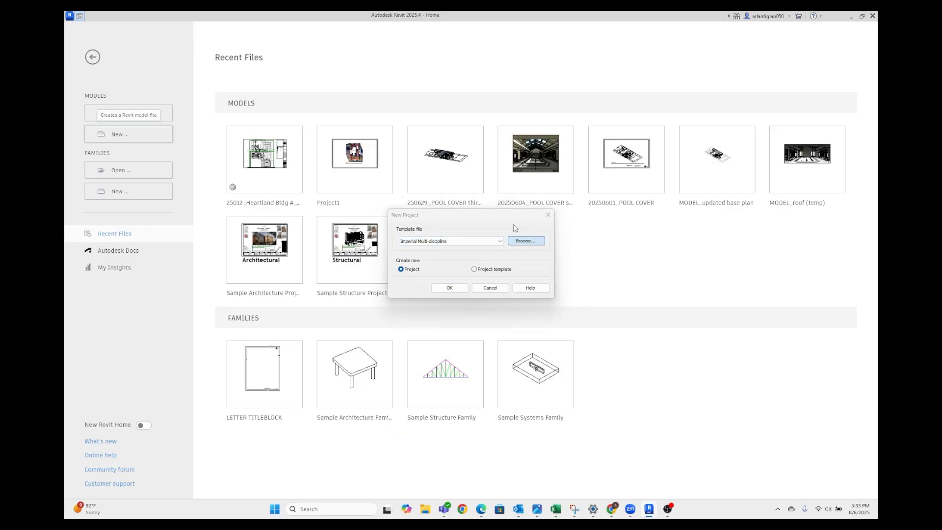
pyautogui.scroll(-1, 449, 142)
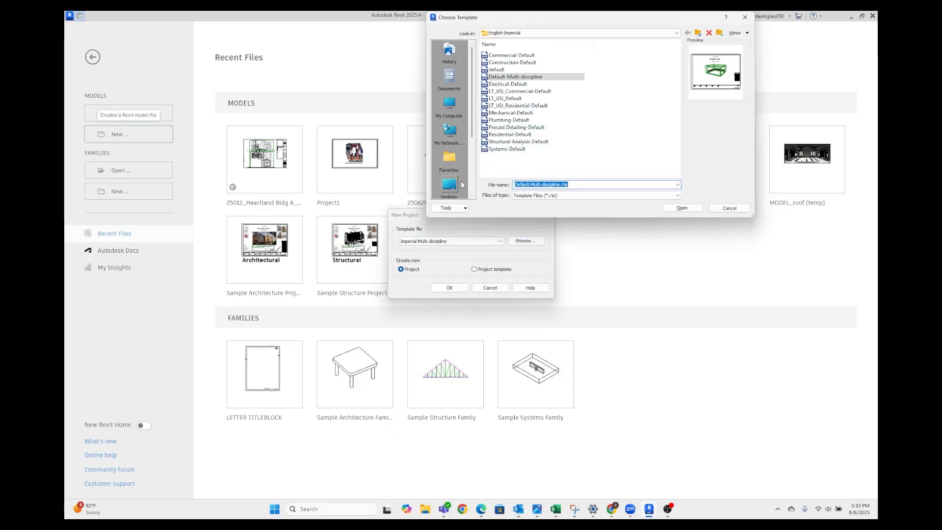
pyautogui.click(449, 159)
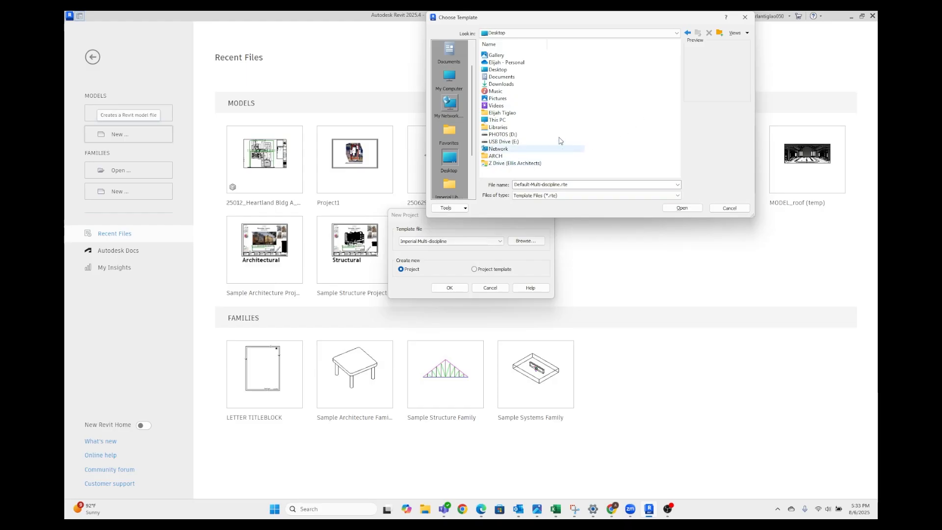
pyautogui.click(517, 65)
pyautogui.doubleClick(518, 65)
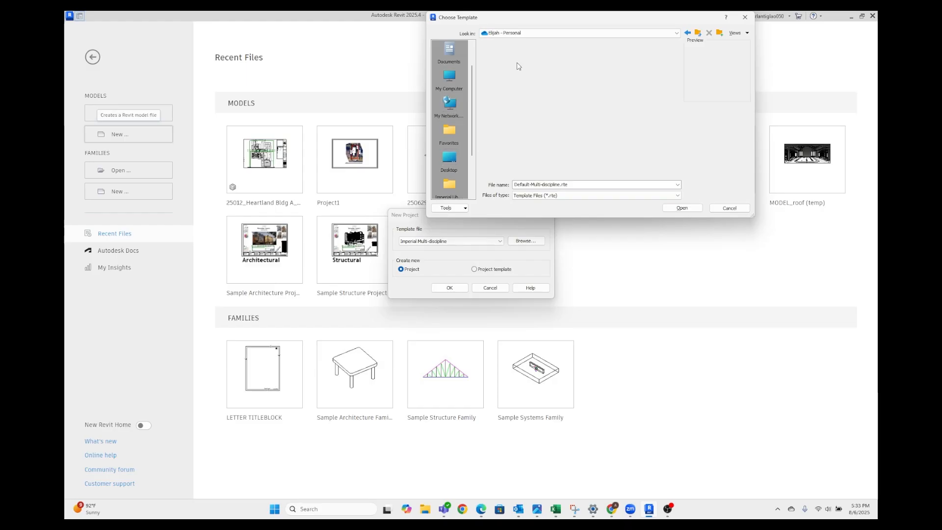
pyautogui.doubleClick(527, 83)
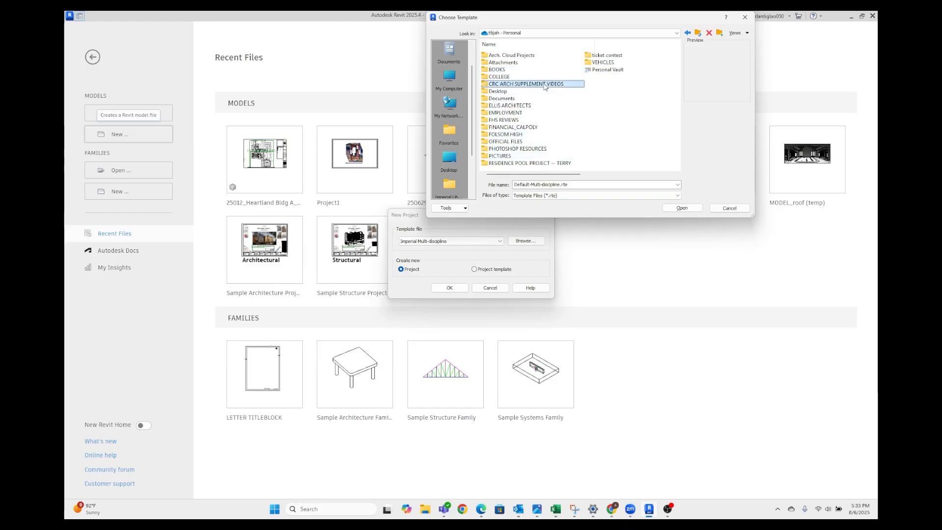
pyautogui.doubleClick(525, 63)
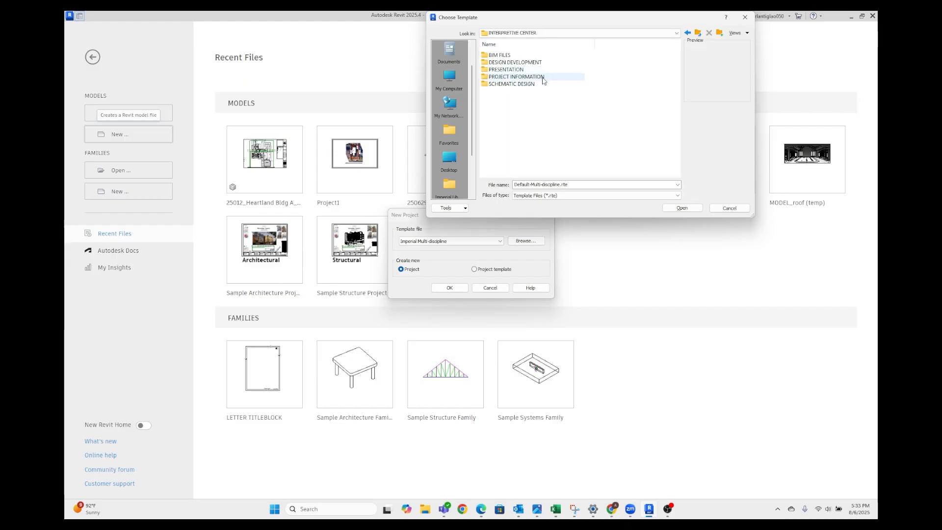
pyautogui.doubleClick(541, 79)
# Create a new project from the template "Template R20 ARCH 332_334 2-Story-1 (with Farm Office and Site Plan)"
pyautogui.click(545, 64)
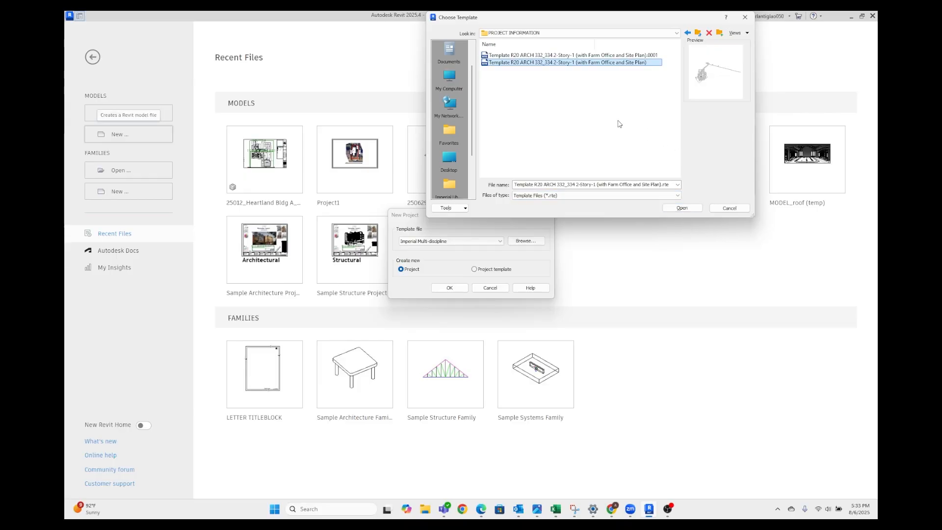
pyautogui.click(684, 209)
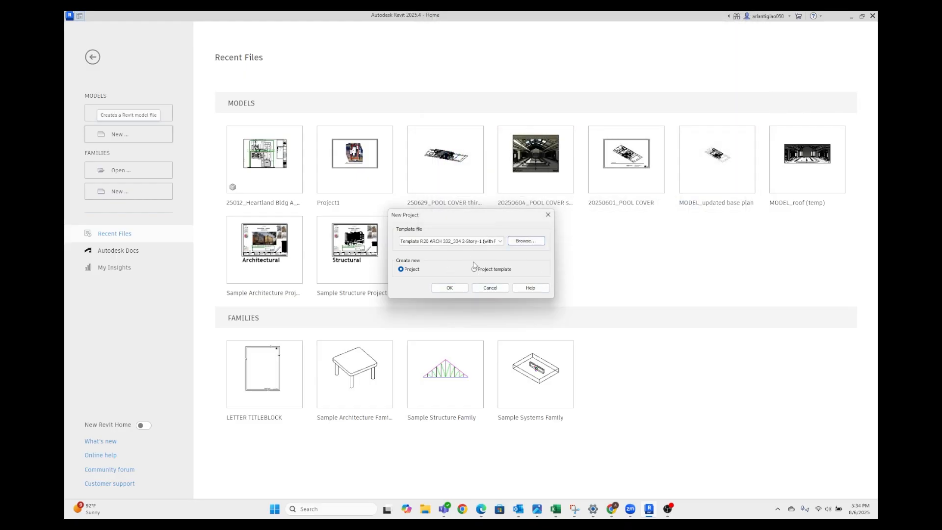
pyautogui.click(446, 288)
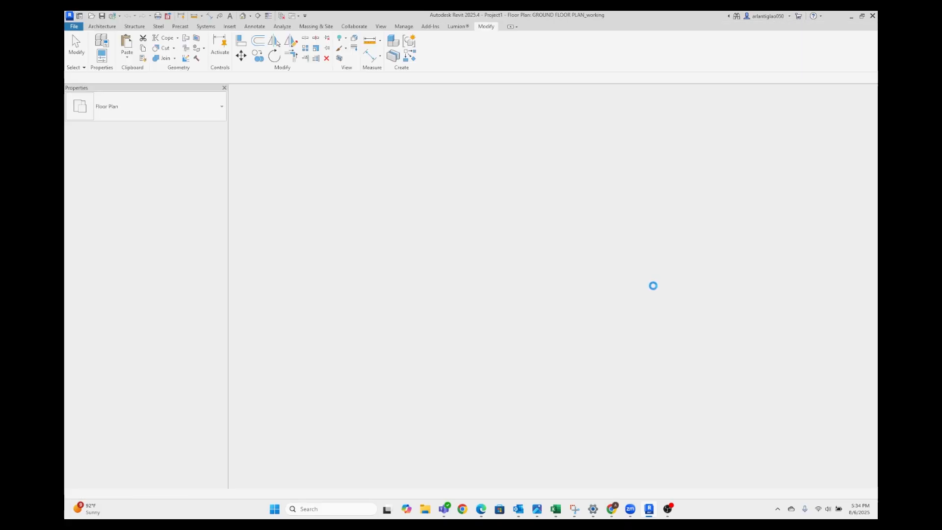
# Examine the existing building and surrounding site in the GROUND FLOOR PLAN_working view and locate the ground floor plan views
pyautogui.scroll(4, 473, 321)
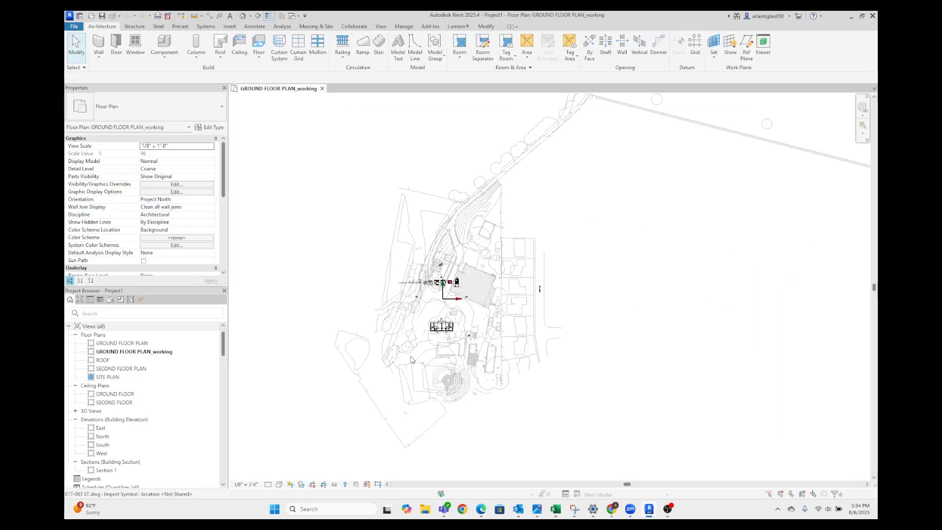
pyautogui.scroll(3, 490, 333)
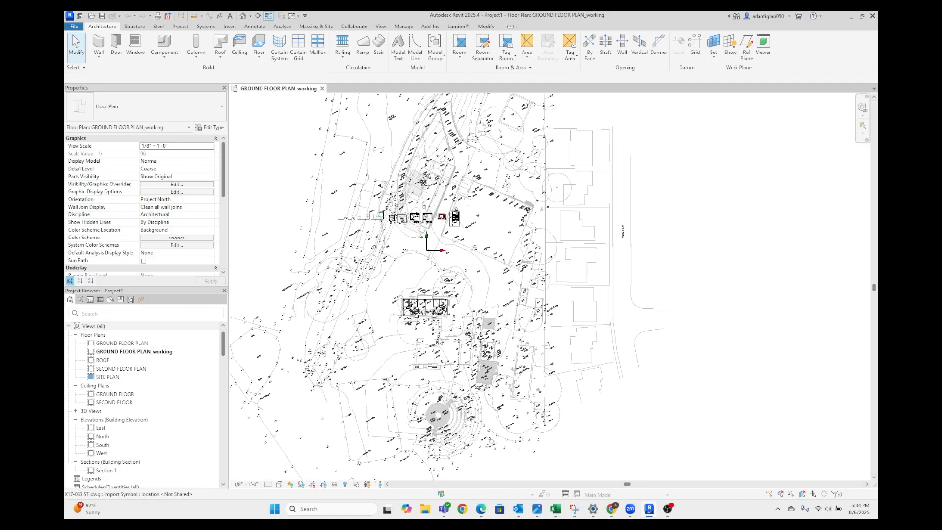
pyautogui.scroll(2, 475, 329)
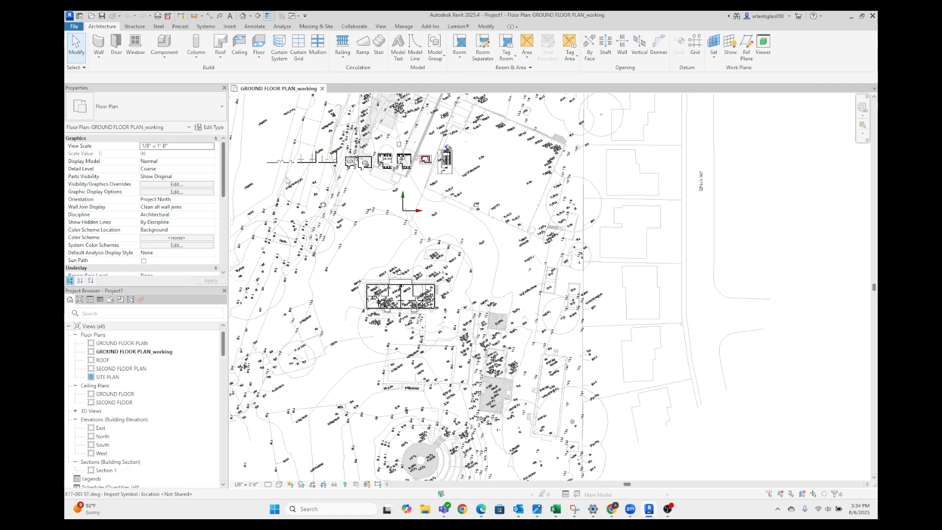
pyautogui.scroll(3, 354, 151)
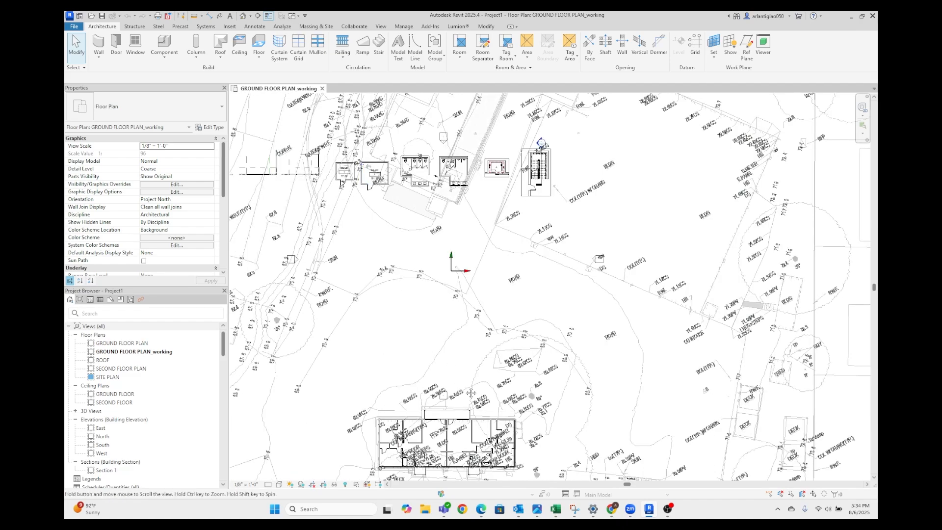
pyautogui.moveTo(429, 445); pyautogui.dragTo(434, 340, button='middle')
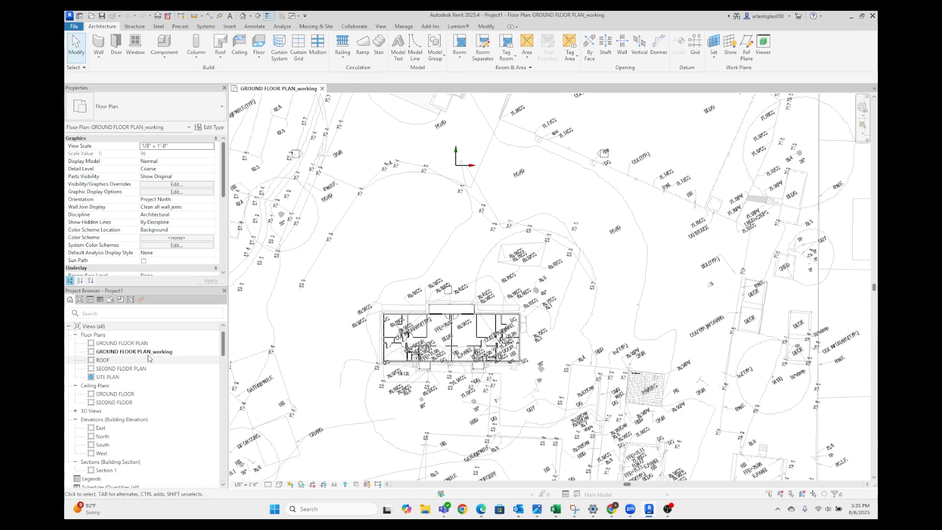
pyautogui.click(163, 344)
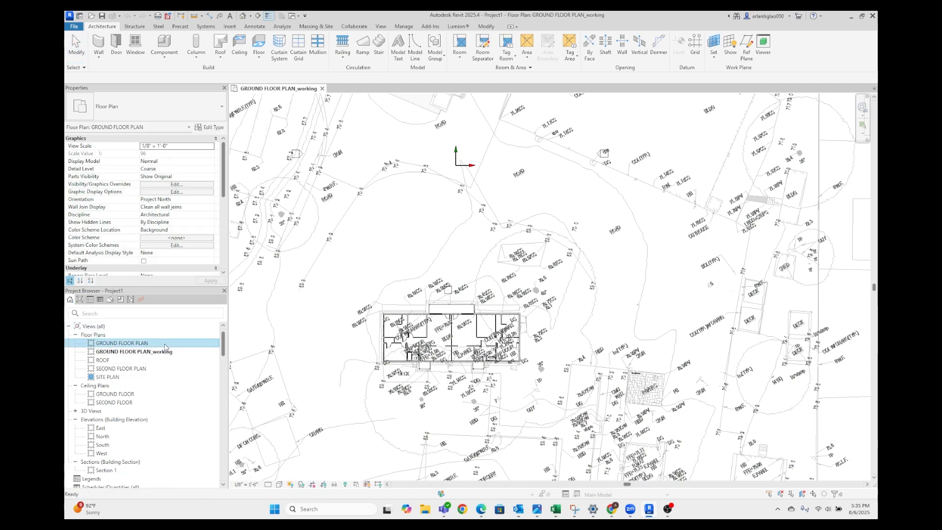
pyautogui.click(190, 351)
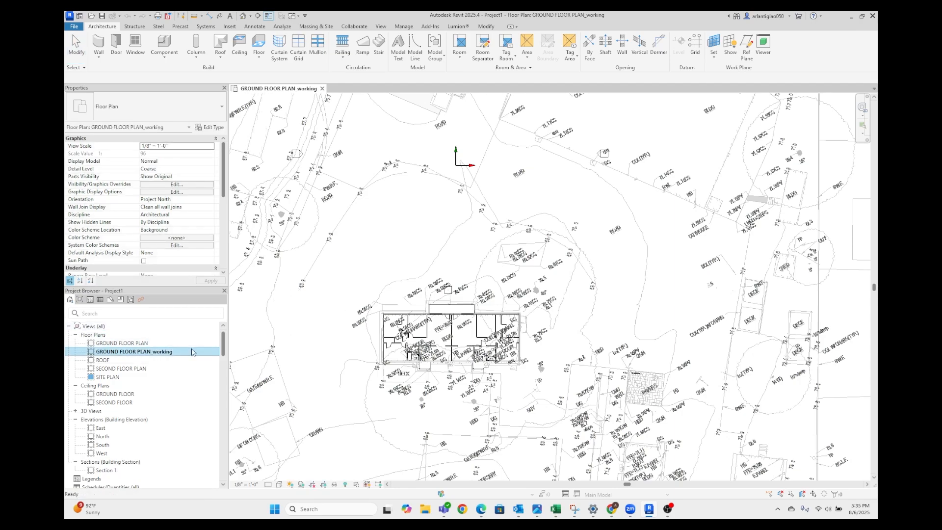
# Open the SECOND FLOOR PLAN view and duplicate it with detailing
pyautogui.doubleClick(151, 369)
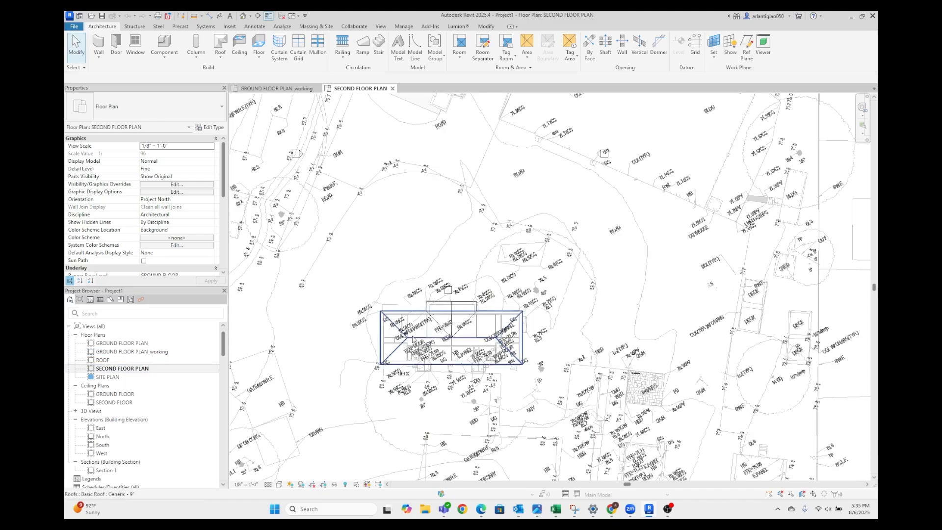
pyautogui.scroll(2, 330, 347)
pyautogui.click(180, 371)
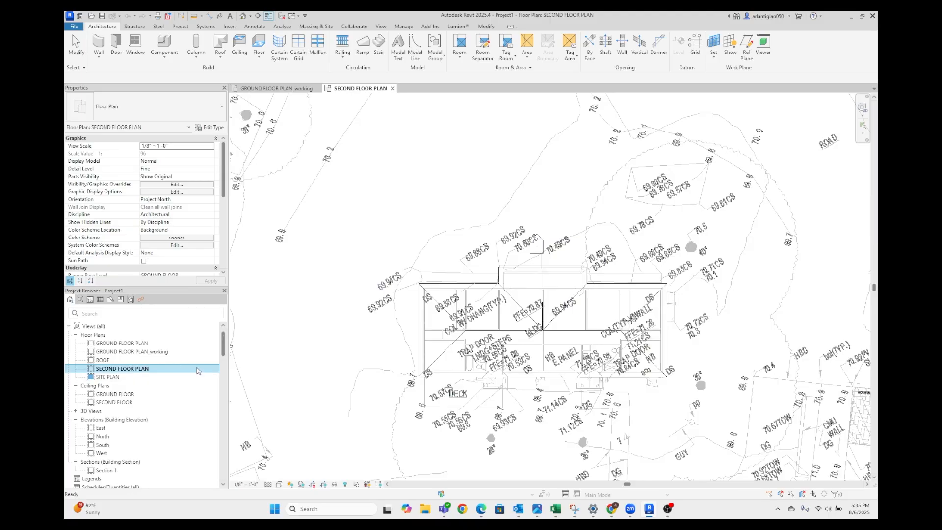
pyautogui.rightClick(165, 370)
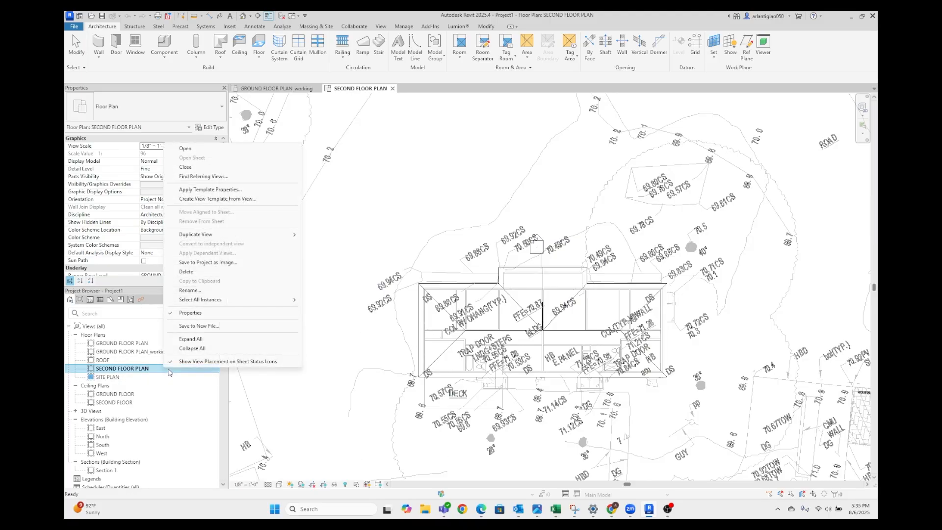
pyautogui.moveTo(226, 236)
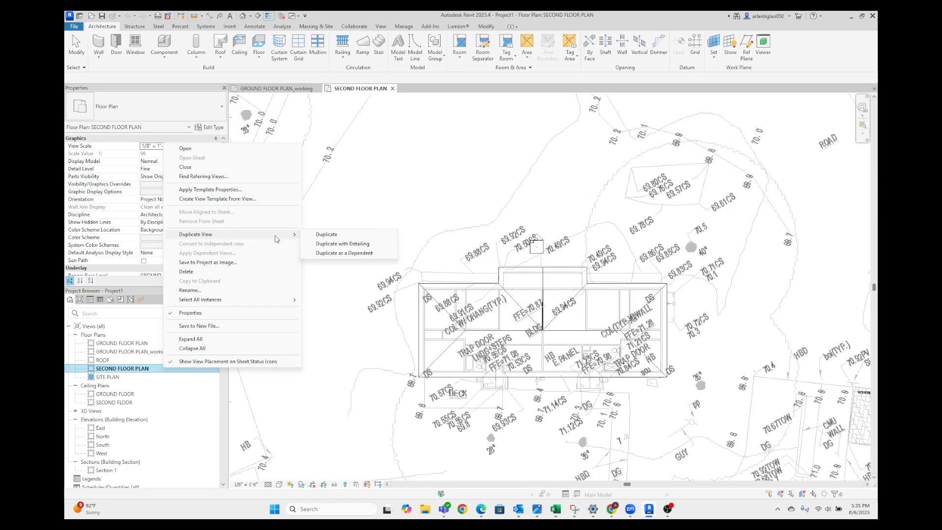
pyautogui.click(333, 242)
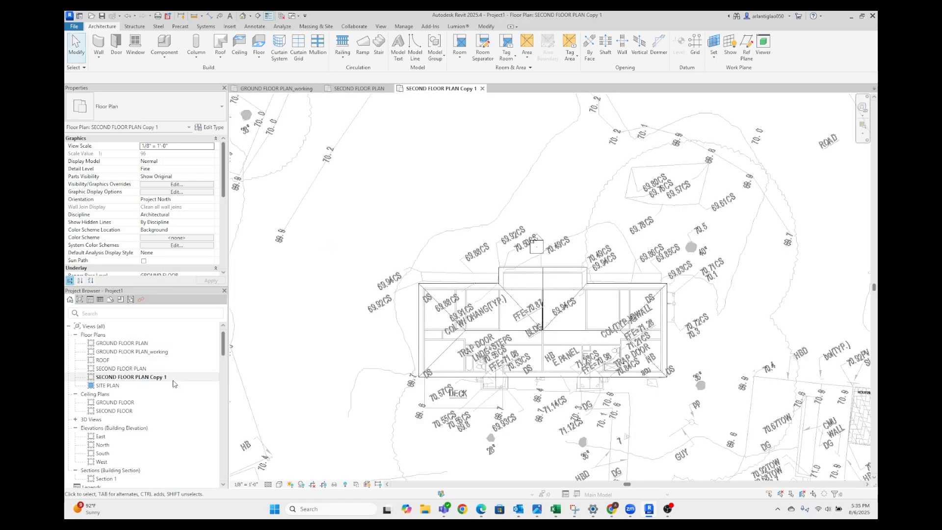
# Rename the duplicated second floor view as SECOND FLOOR PLAN_working
pyautogui.rightClick(175, 381)
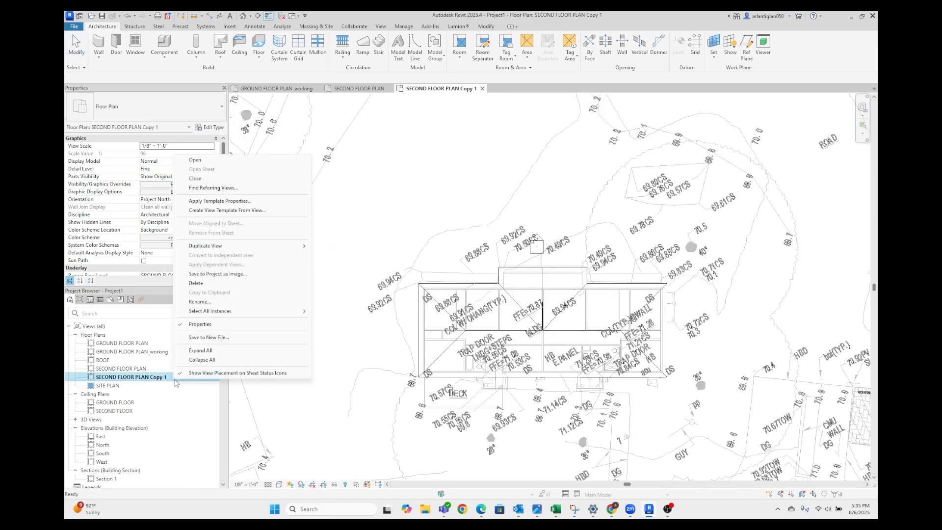
pyautogui.click(255, 303)
pyautogui.click(166, 378)
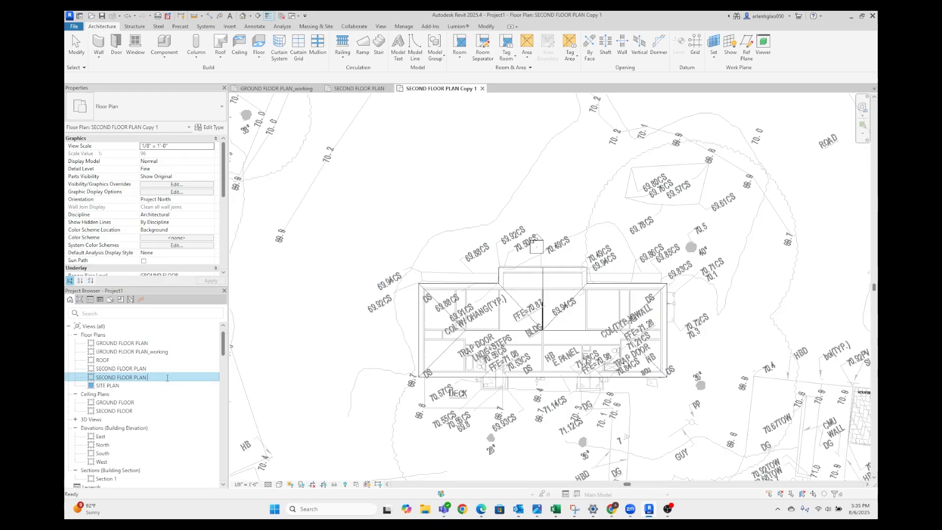
pyautogui.write('_working')
pyautogui.press('Return')
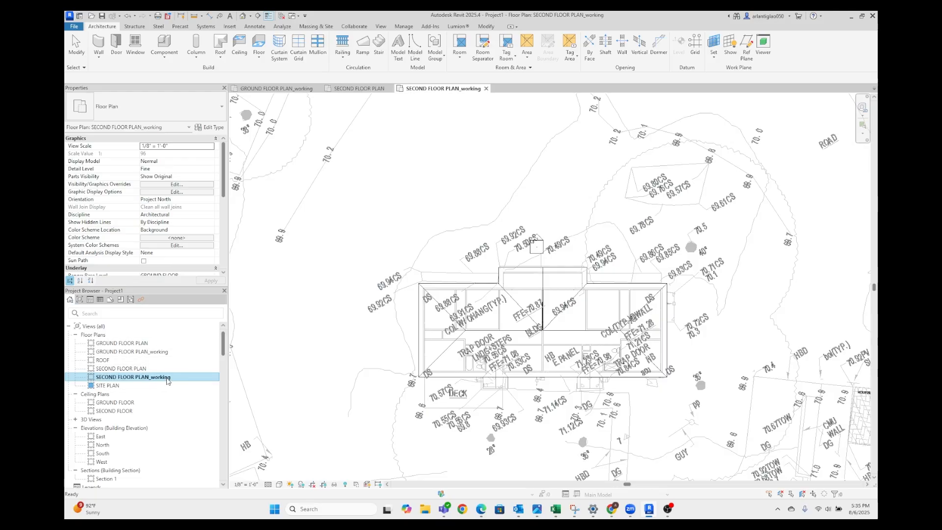
pyautogui.click(177, 369)
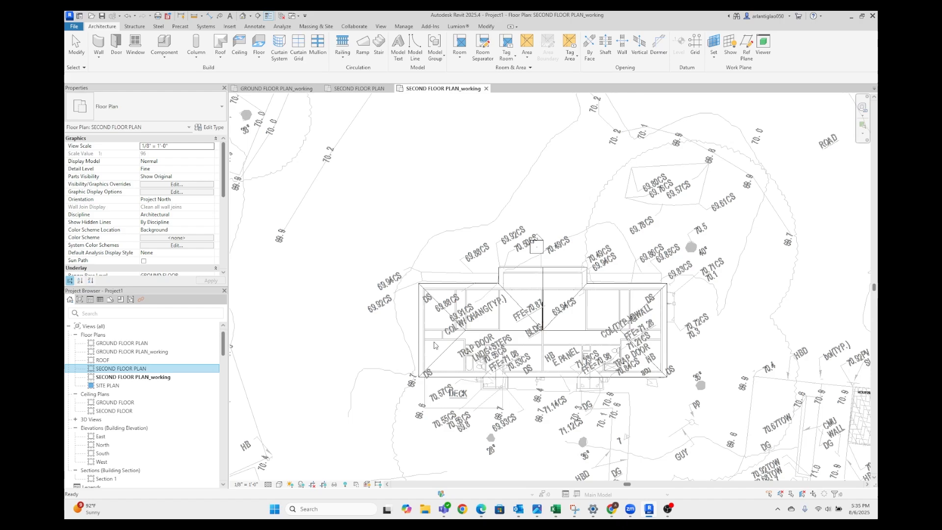
pyautogui.scroll(-2, 434, 347)
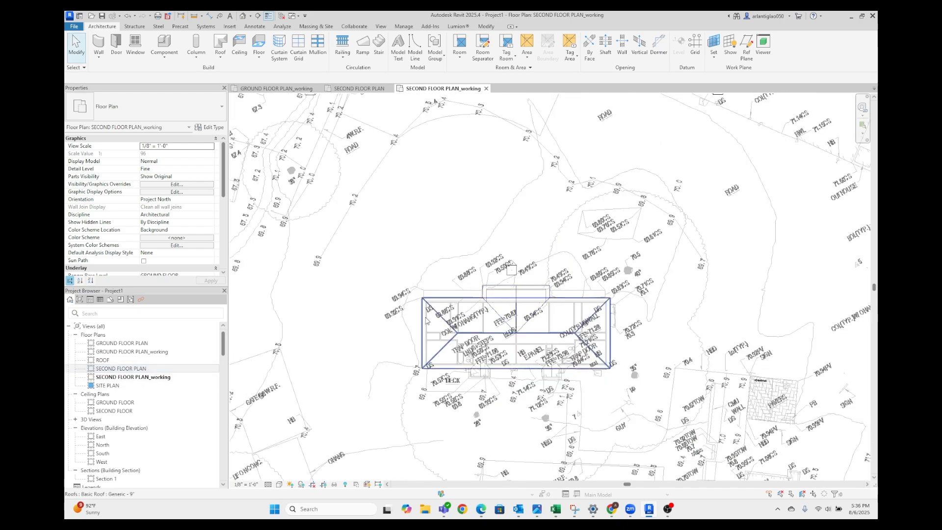
pyautogui.rightClick(188, 372)
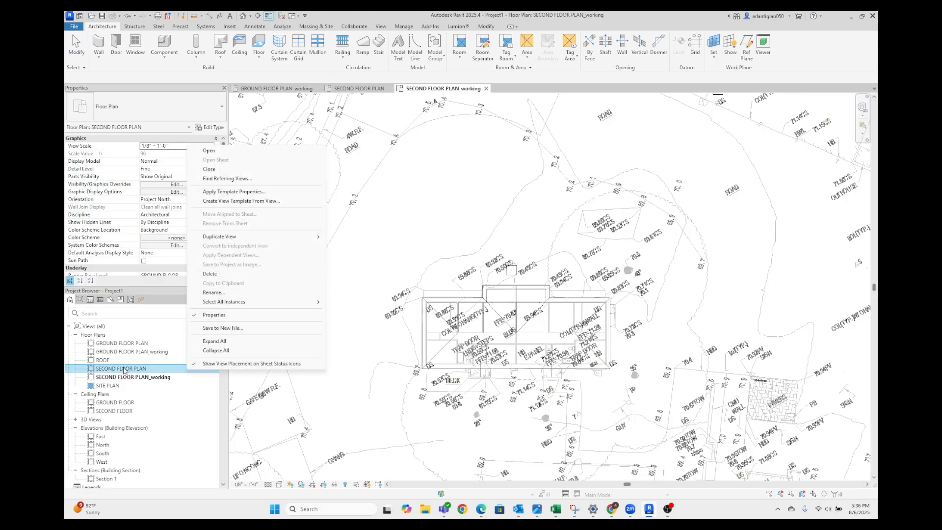
pyautogui.click(149, 343)
pyautogui.click(148, 368)
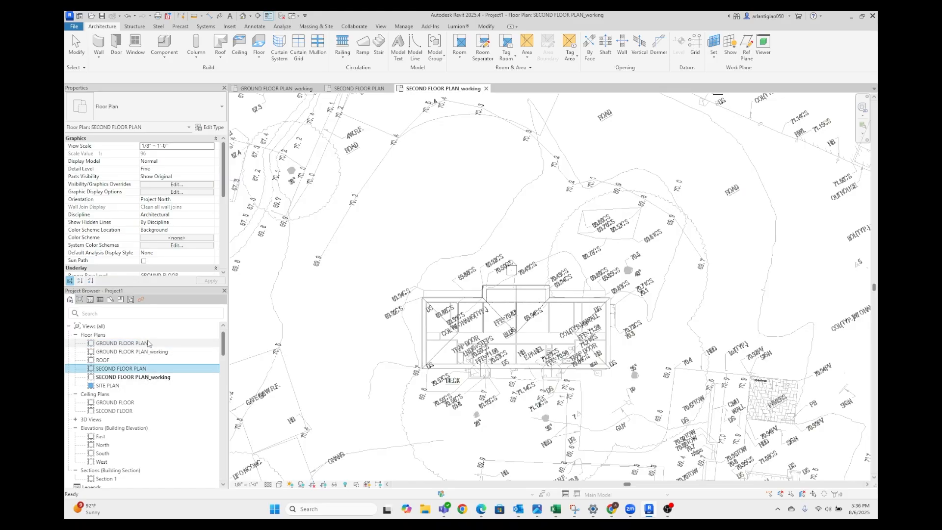
# Rename the GROUND FLOOR PLAN view as GROUND FLOOR PLAN_presentation
pyautogui.rightClick(148, 344)
pyautogui.click(220, 265)
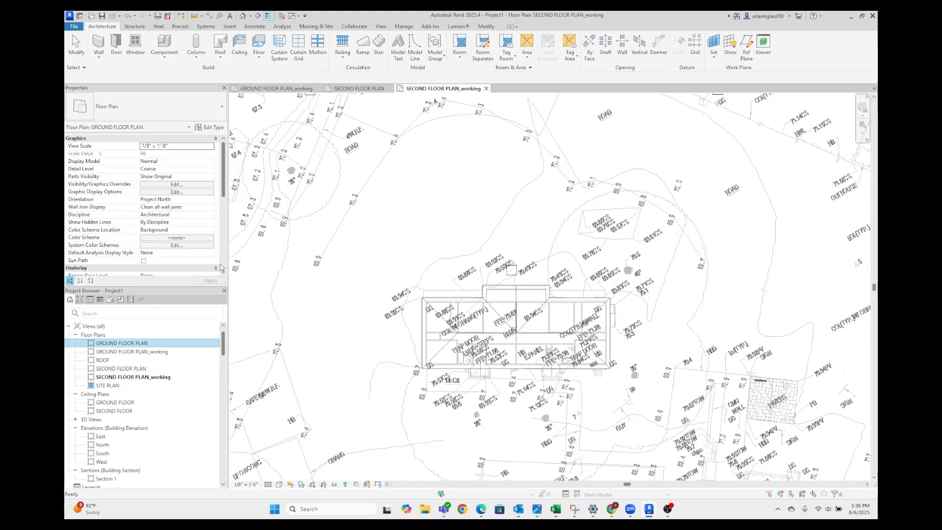
pyautogui.click(153, 343)
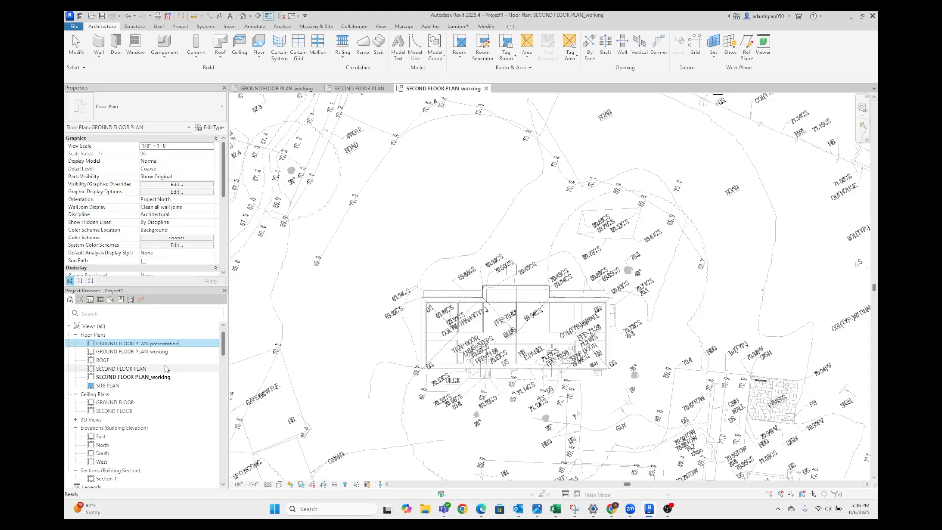
pyautogui.click(187, 360)
# Rename the original SECOND FLOOR PLAN view as SECOND FLOOR PLAN_presentation
pyautogui.click(186, 369)
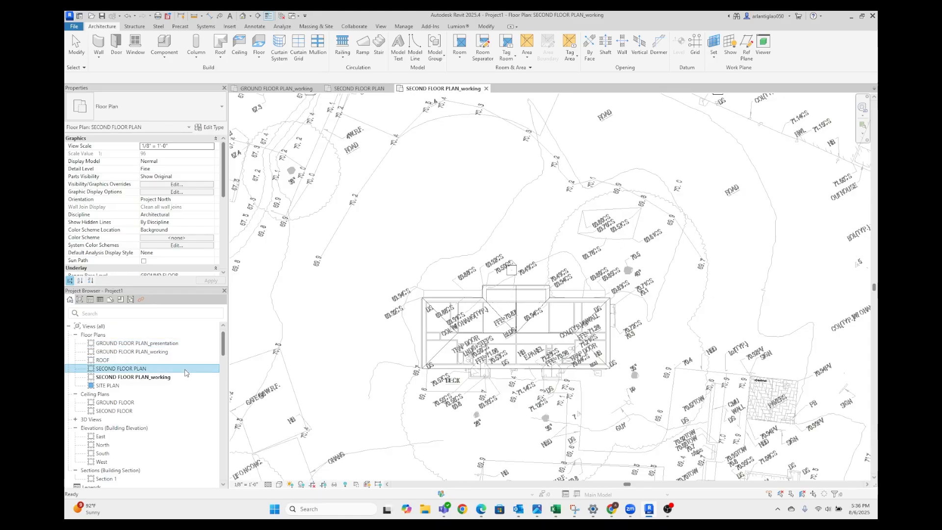
pyautogui.rightClick(186, 368)
pyautogui.click(239, 292)
pyautogui.click(166, 368)
pyautogui.write('_presentation')
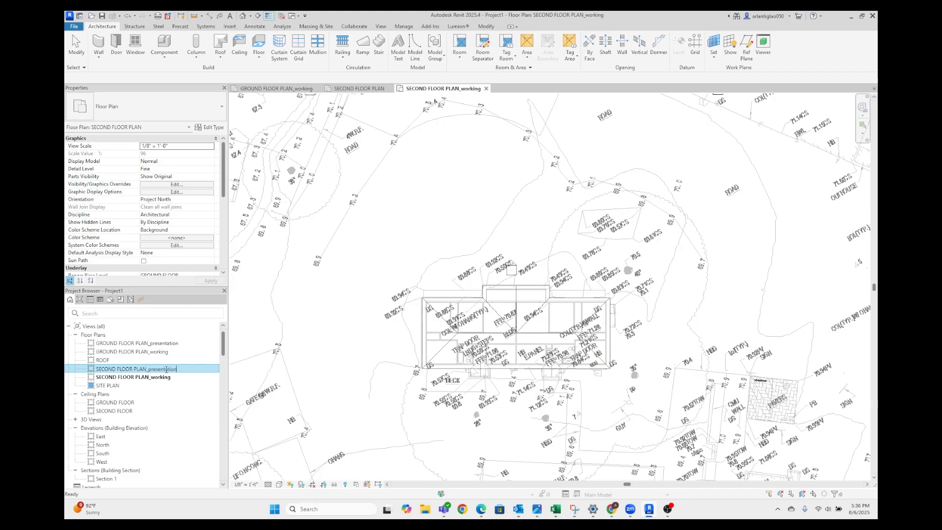
pyautogui.press('Return')
# Duplicate the SITE PLAN floor plan view with detailing
pyautogui.click(108, 386)
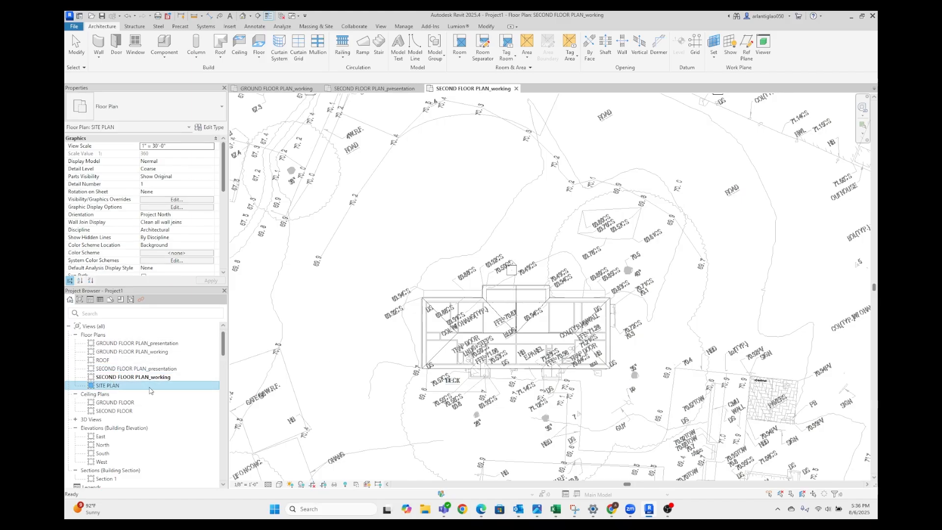
pyautogui.rightClick(147, 385)
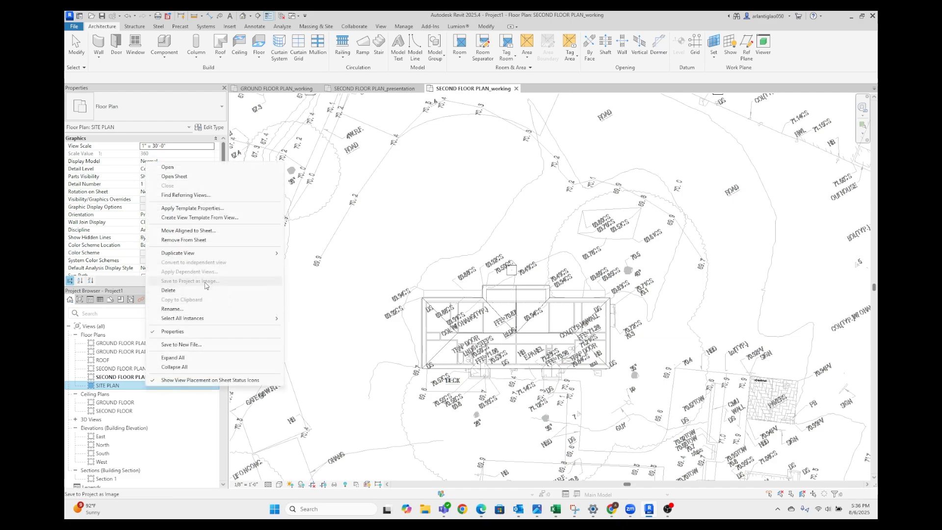
pyautogui.moveTo(197, 252)
pyautogui.click(304, 262)
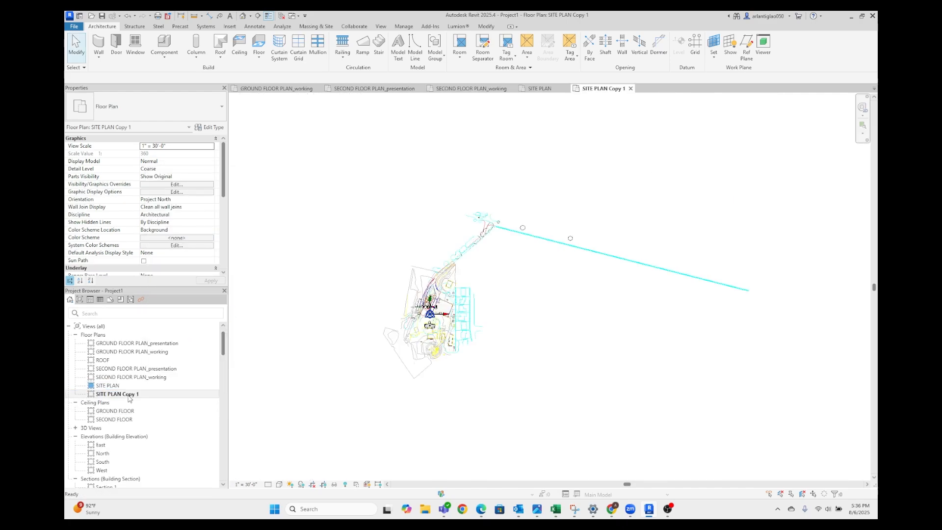
# Rename the duplicated site plan view as SITE PLAN_working
pyautogui.rightClick(130, 397)
pyautogui.click(162, 318)
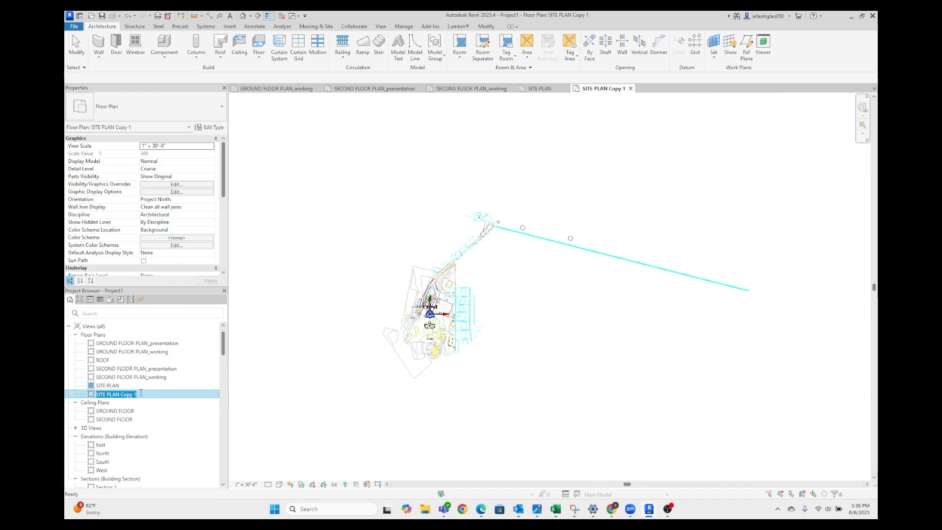
pyautogui.click(140, 393)
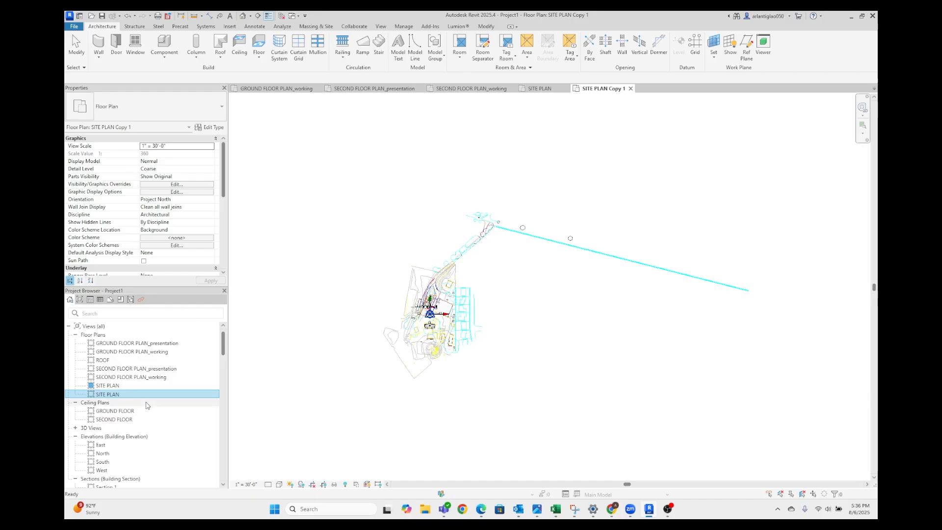
pyautogui.write('_working')
pyautogui.press('Return')
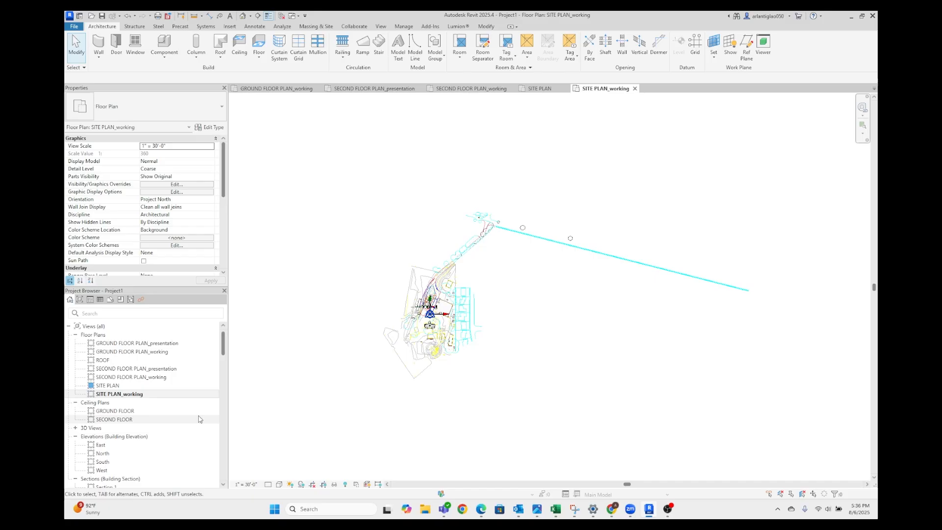
# Open the East building elevation and examine the buildings and levels relative to the imported site linework
pyautogui.scroll(-2, 199, 418)
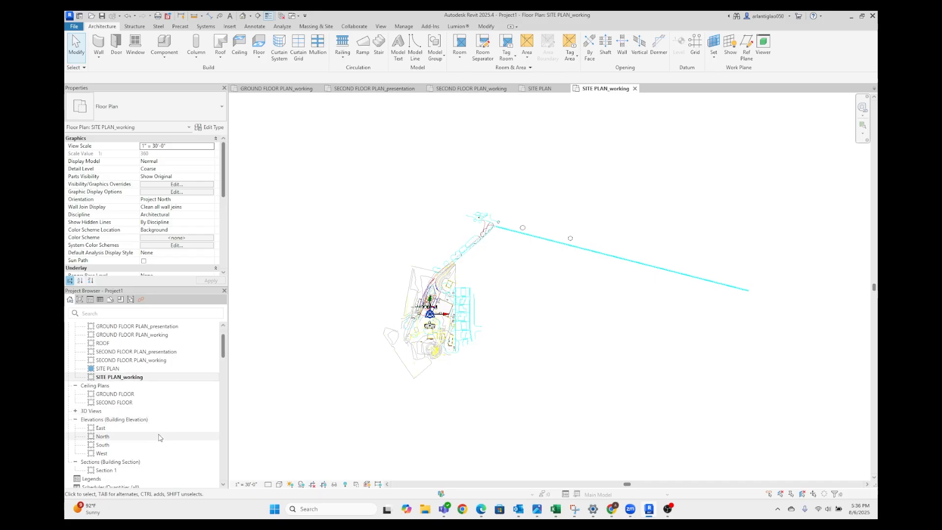
pyautogui.click(142, 427)
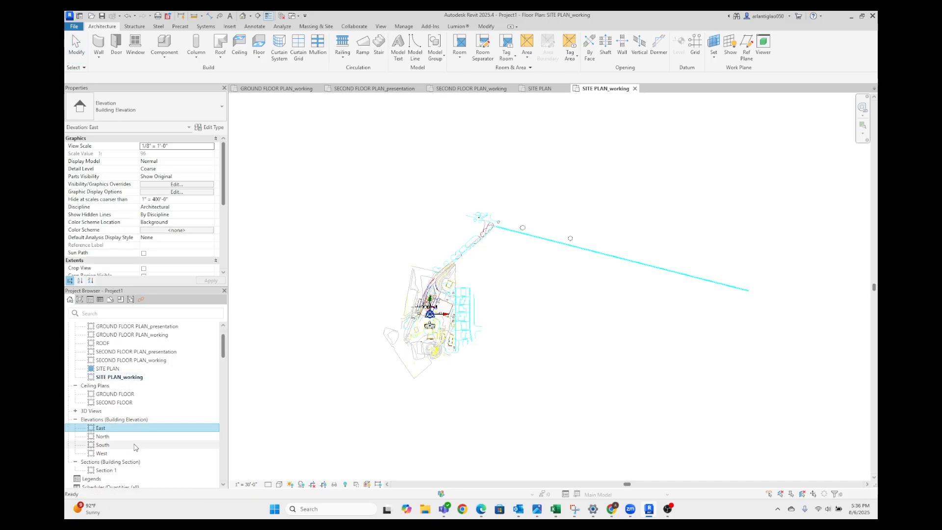
pyautogui.doubleClick(103, 428)
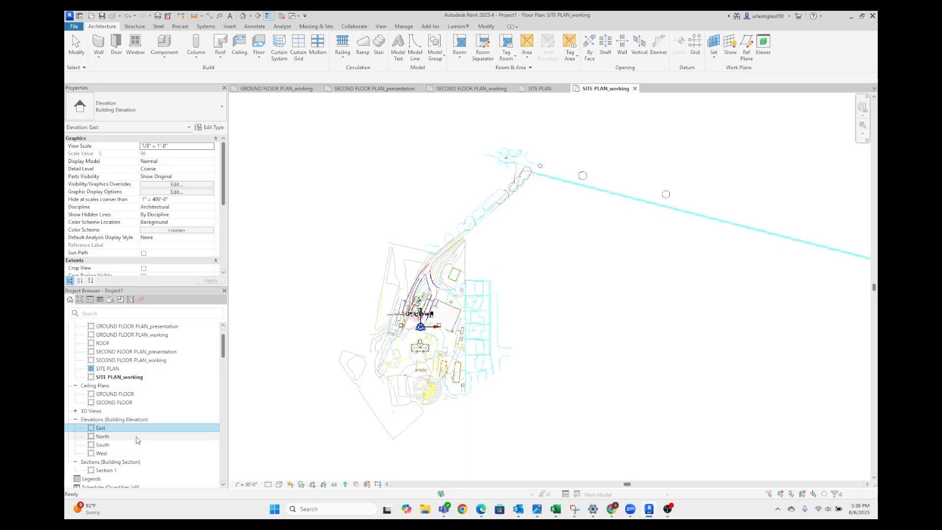
pyautogui.scroll(6, 527, 277)
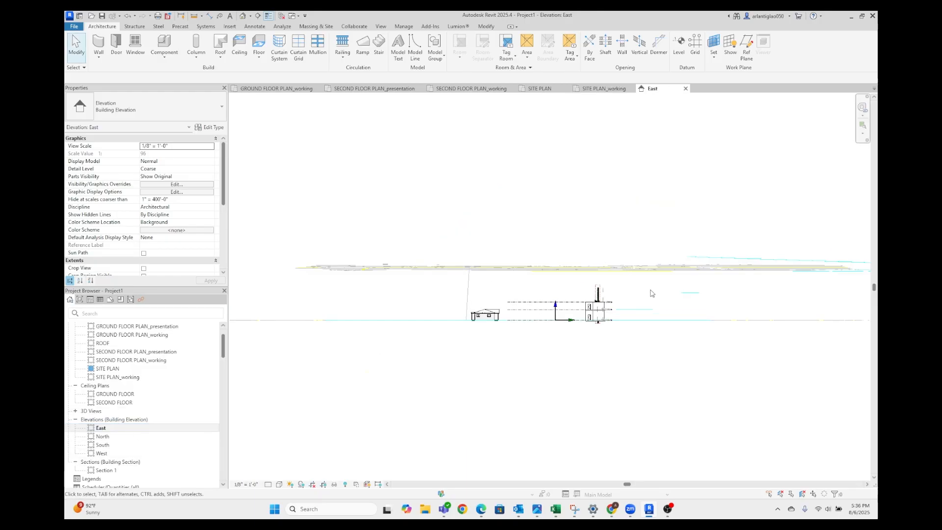
pyautogui.moveTo(512, 287); pyautogui.dragTo(548, 288, button='middle')
pyautogui.scroll(-4, 487, 267)
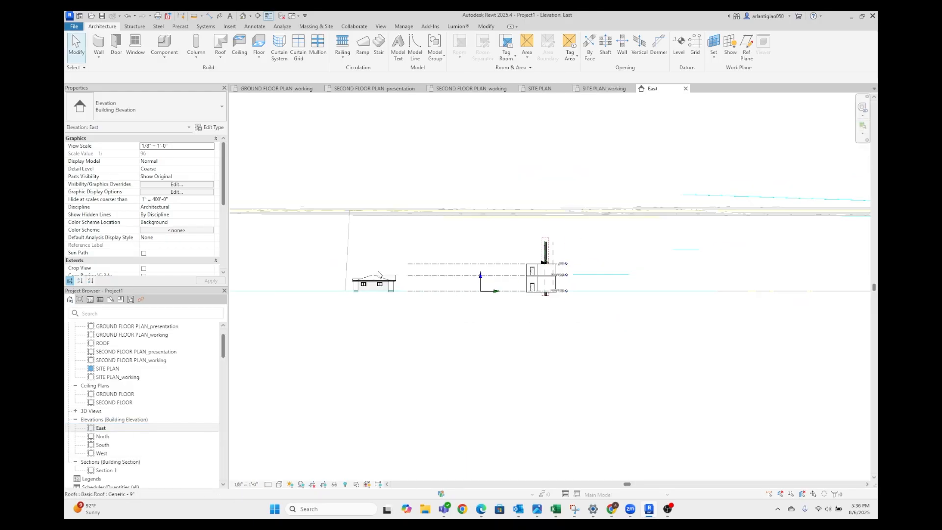
pyautogui.scroll(3, 366, 270)
pyautogui.scroll(-3, 613, 269)
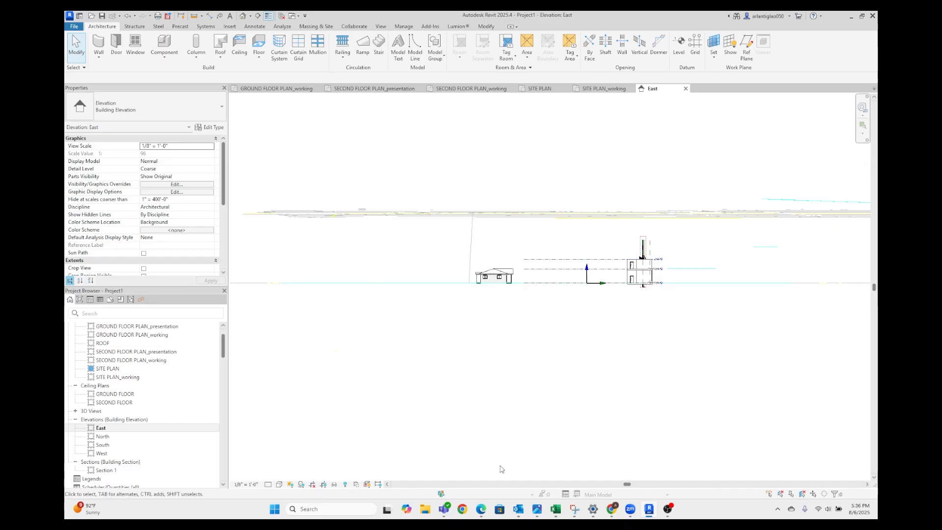
pyautogui.scroll(-3, 658, 353)
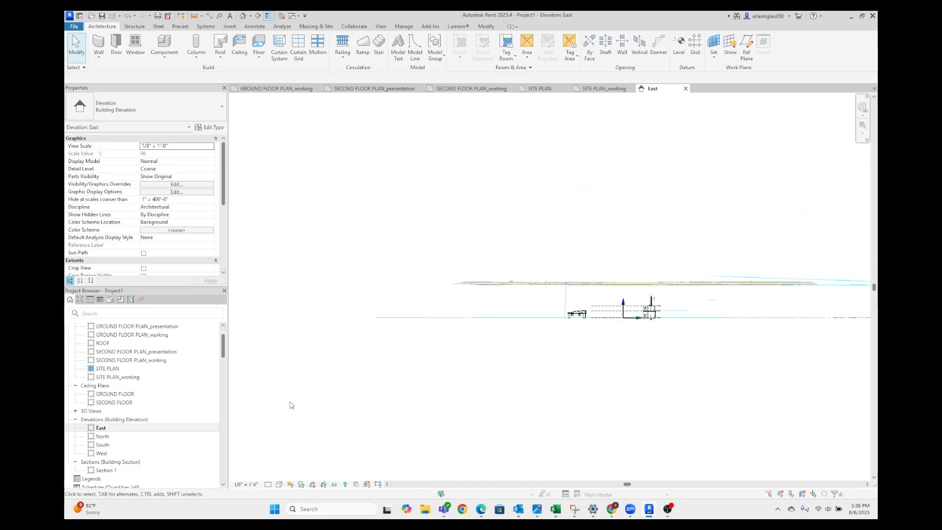
# Expand the project's Sheets list to review the existing sheets and the views placed on them
pyautogui.scroll(-1, 132, 429)
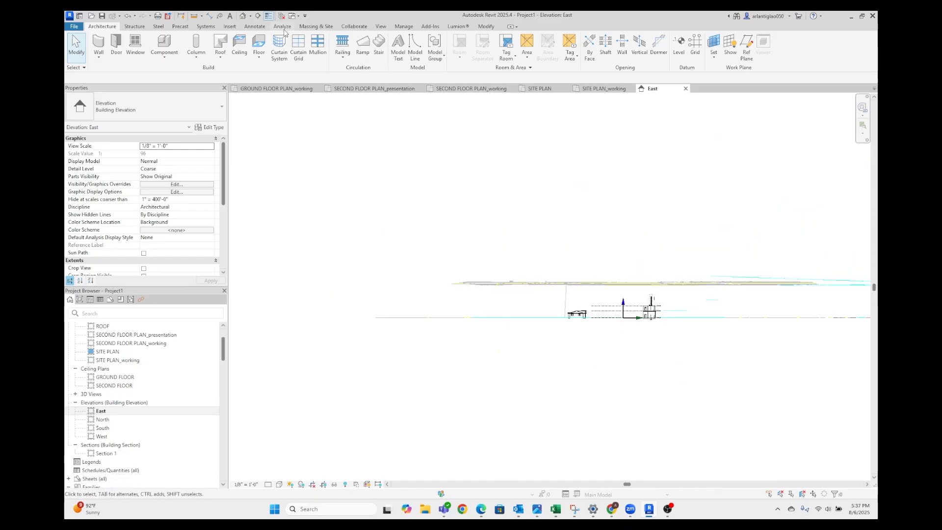
pyautogui.scroll(-1, 127, 440)
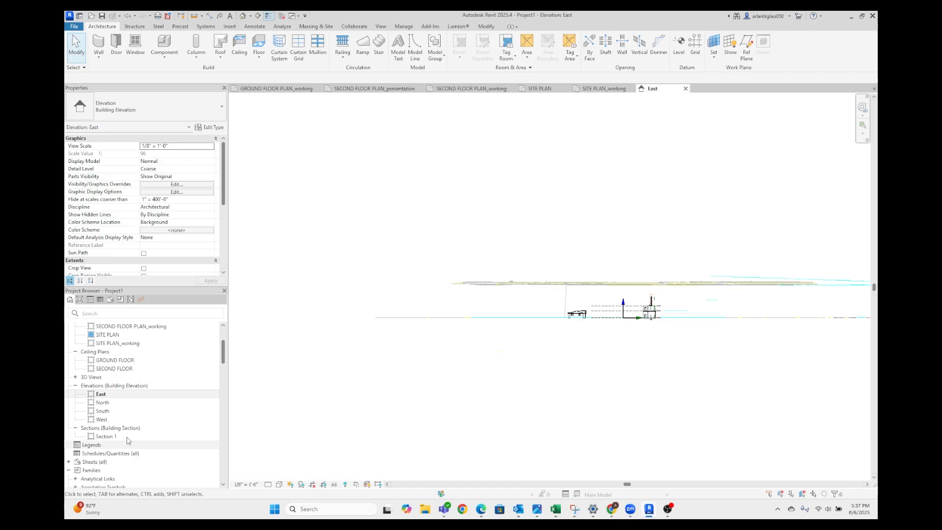
pyautogui.scroll(-1, 127, 440)
pyautogui.doubleClick(93, 428)
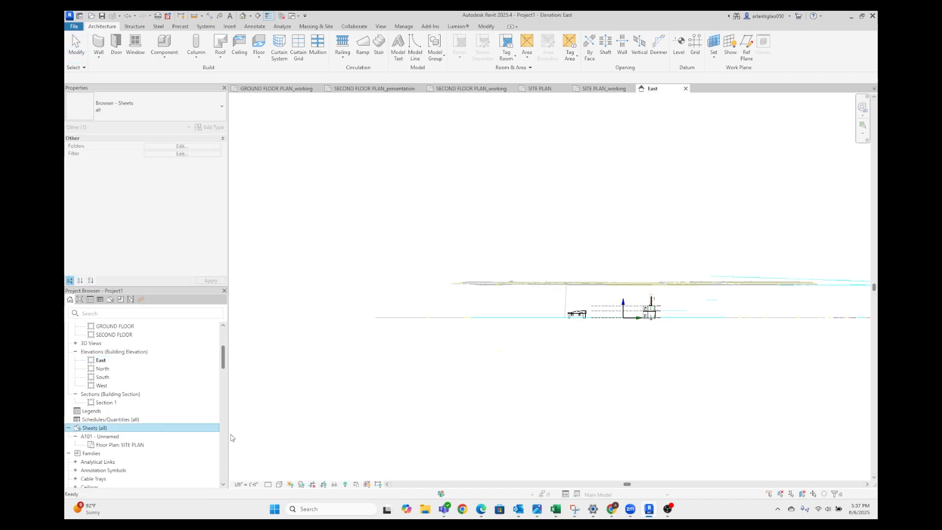
pyautogui.click(316, 423)
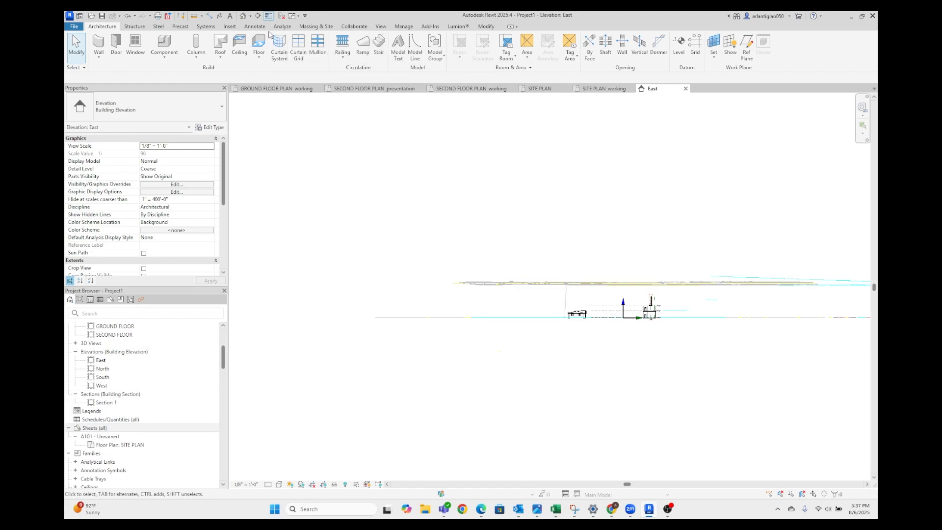
pyautogui.click(380, 27)
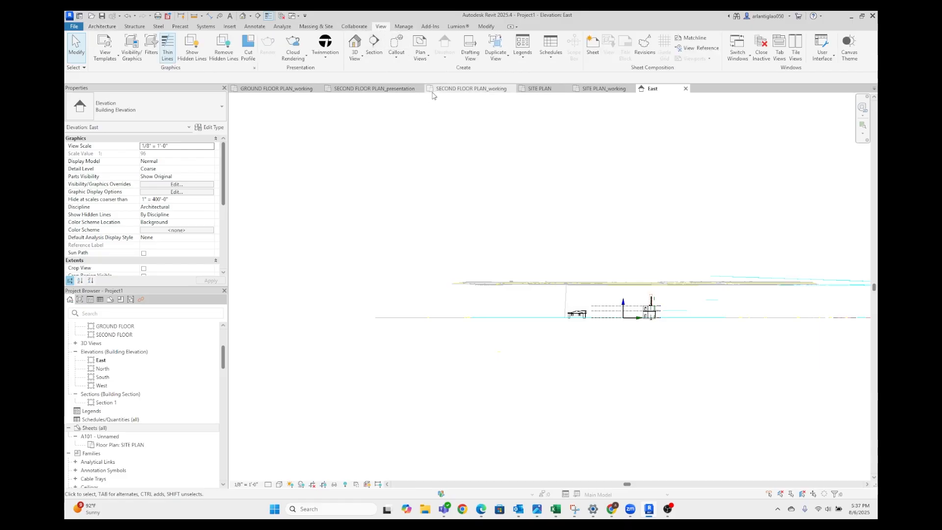
pyautogui.click(593, 47)
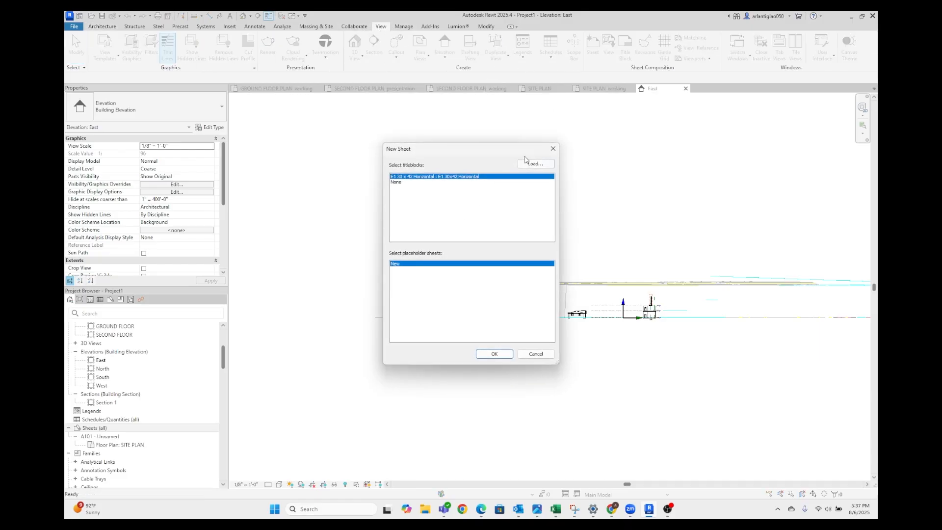
pyautogui.click(534, 164)
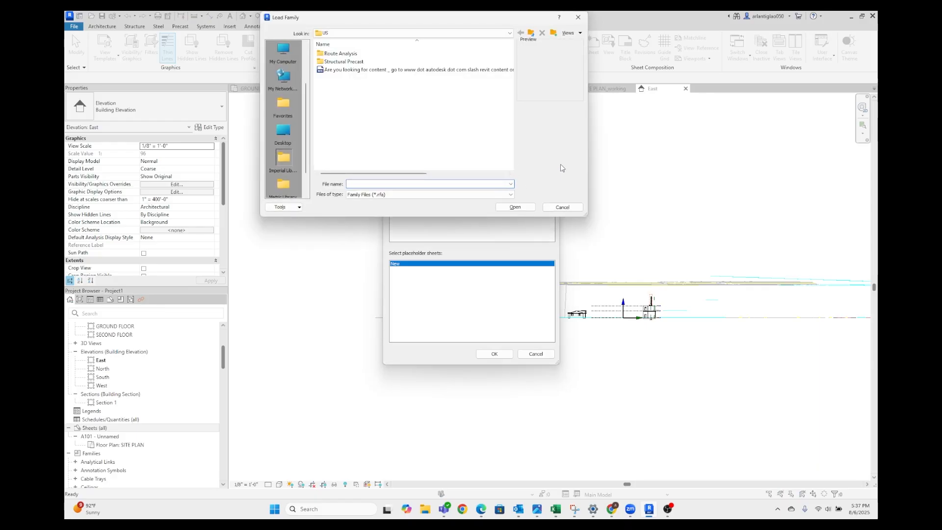
pyautogui.click(563, 209)
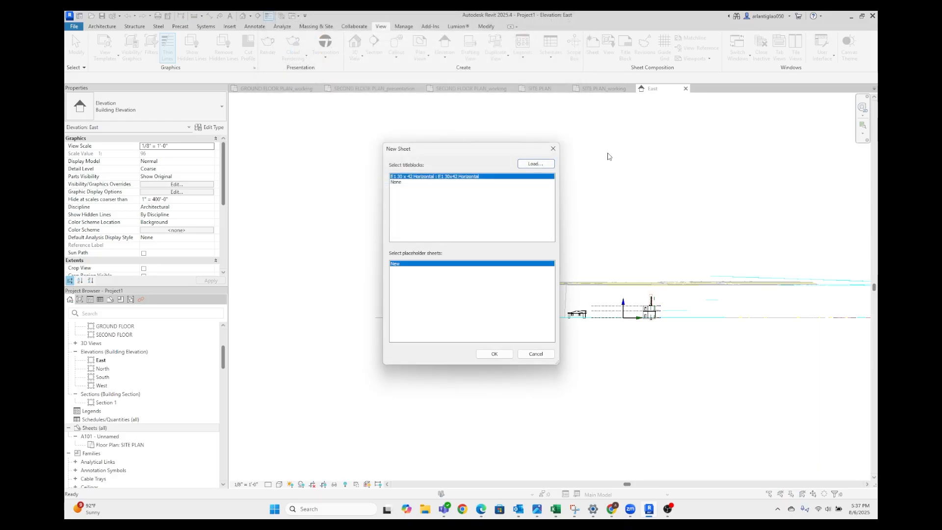
pyautogui.click(554, 148)
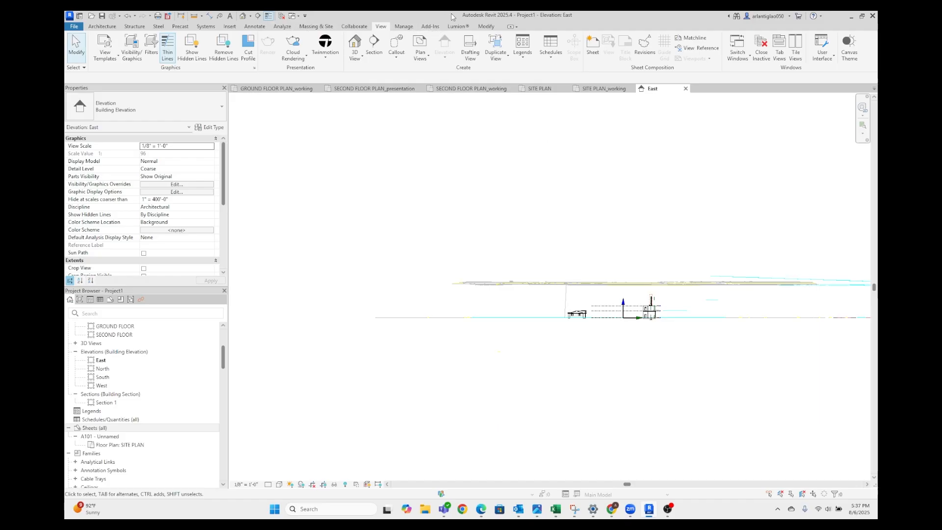
# Search the Autodesk family library for titleblock and load the B 11 x 17 Horizontal title block family
pyautogui.click(230, 27)
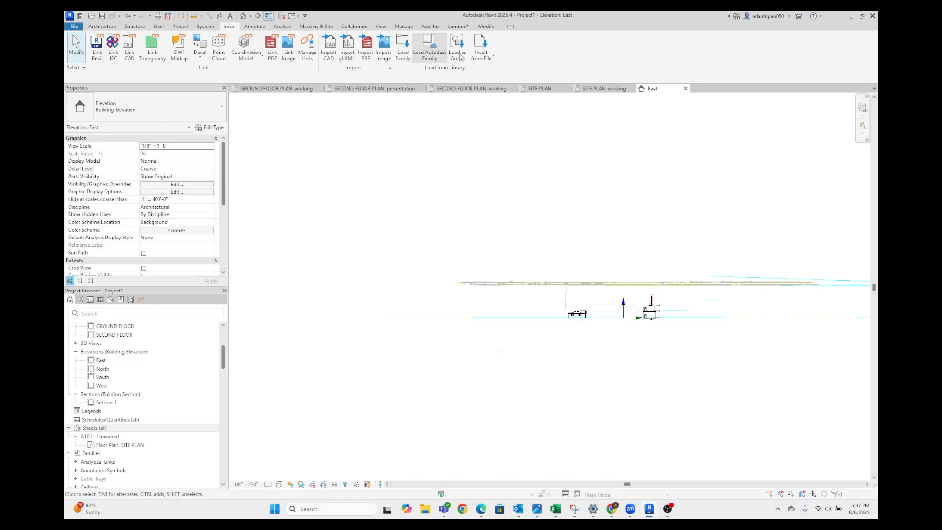
pyautogui.click(428, 51)
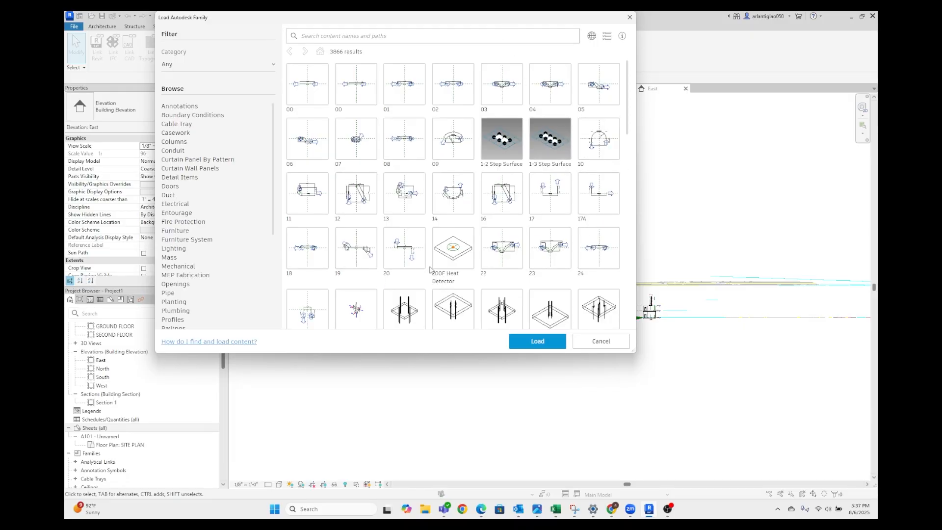
pyautogui.scroll(-10, 422, 252)
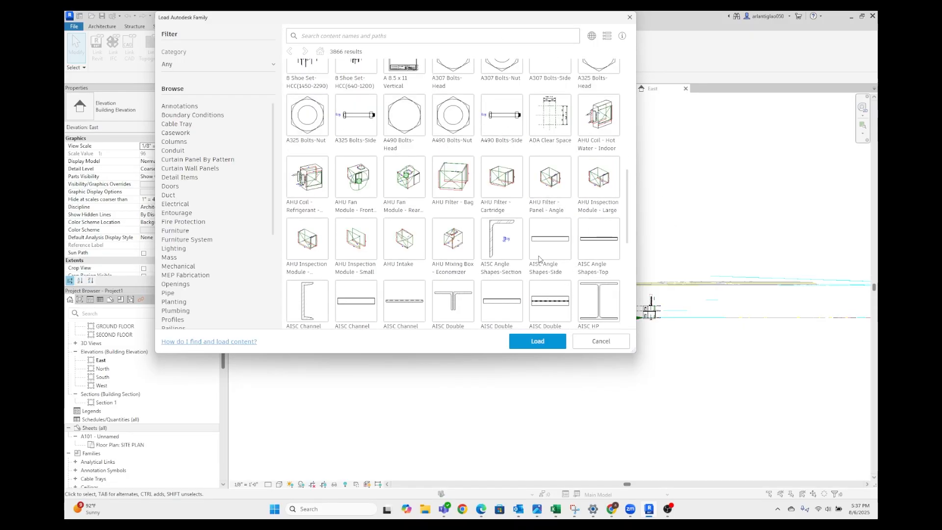
pyautogui.scroll(8, 422, 252)
pyautogui.click(387, 37)
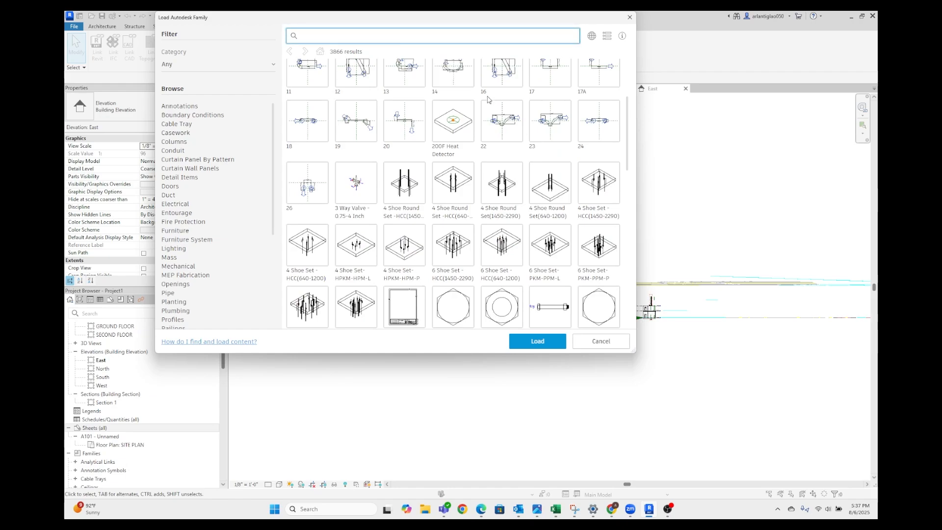
pyautogui.write('titleblock')
pyautogui.press('Return')
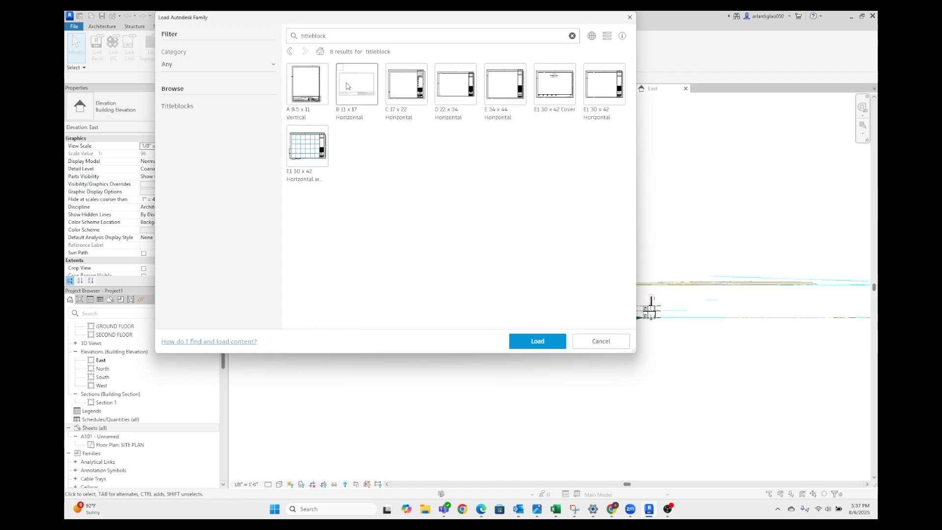
pyautogui.click(370, 86)
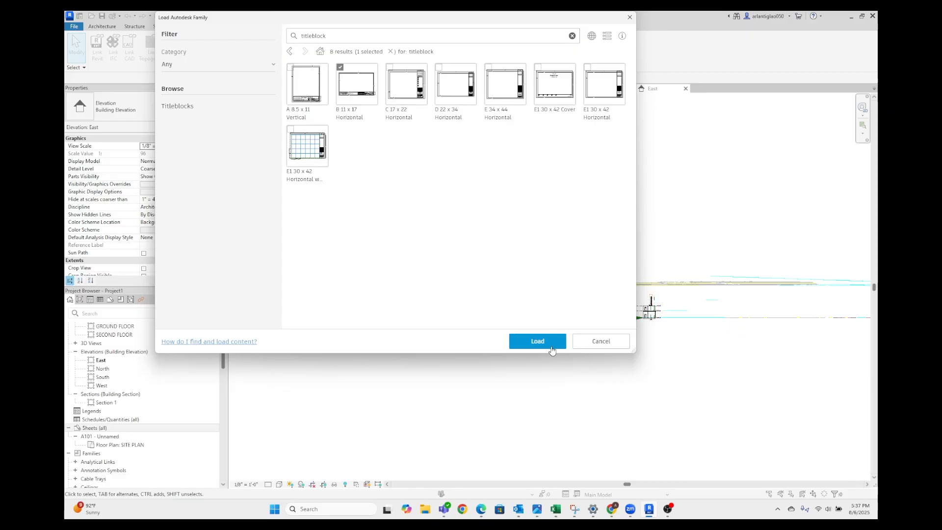
pyautogui.click(549, 341)
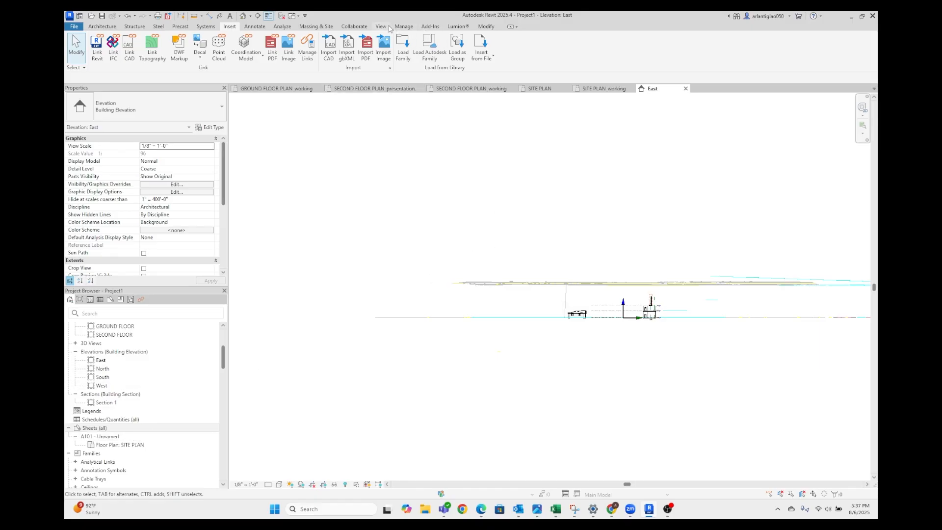
# Create a new sheet using the B 11 x 17 Horizontal title block
pyautogui.click(387, 27)
pyautogui.click(592, 46)
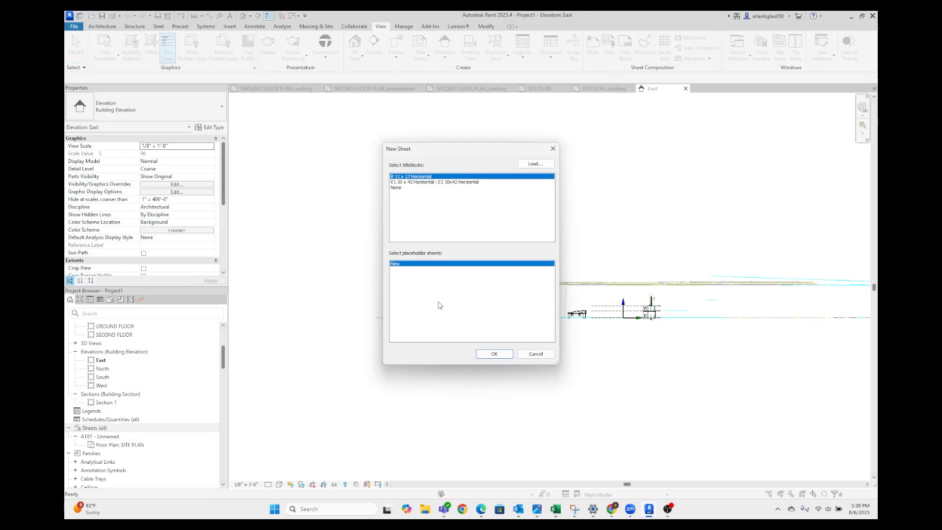
pyautogui.click(416, 181)
pyautogui.click(457, 177)
pyautogui.click(507, 356)
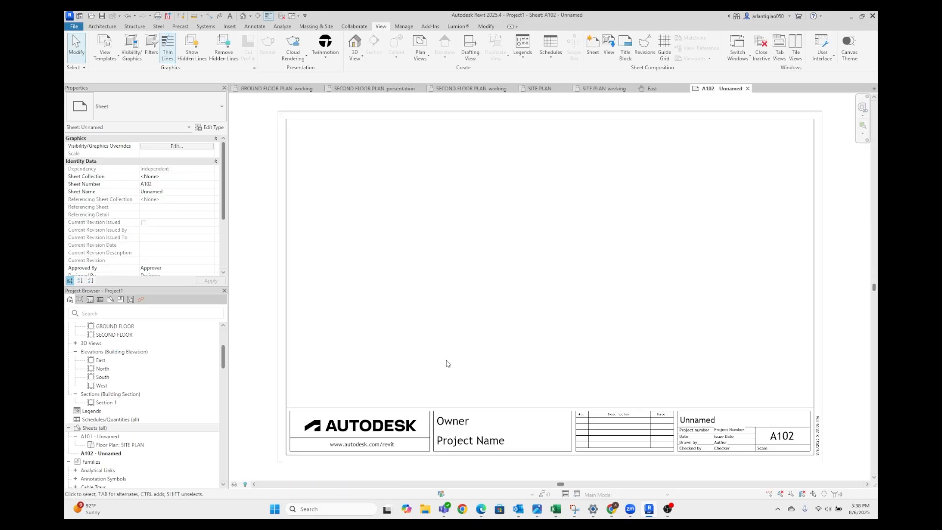
# Inspect the title block on sheet A102 and open its B 11 x 17 Horizontal family for editing
pyautogui.scroll(3, 635, 413)
pyautogui.click(627, 405)
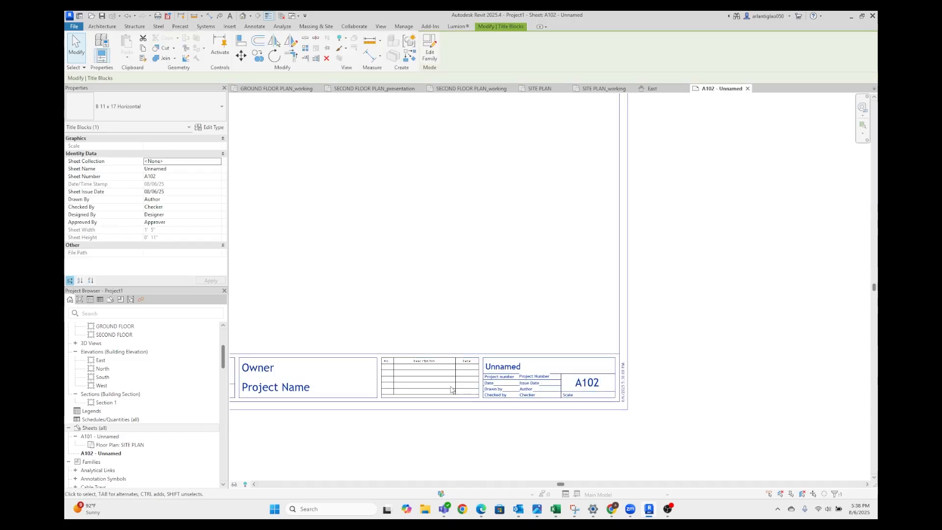
pyautogui.moveTo(462, 389); pyautogui.dragTo(595, 359, button='middle')
pyautogui.scroll(-4, 704, 374)
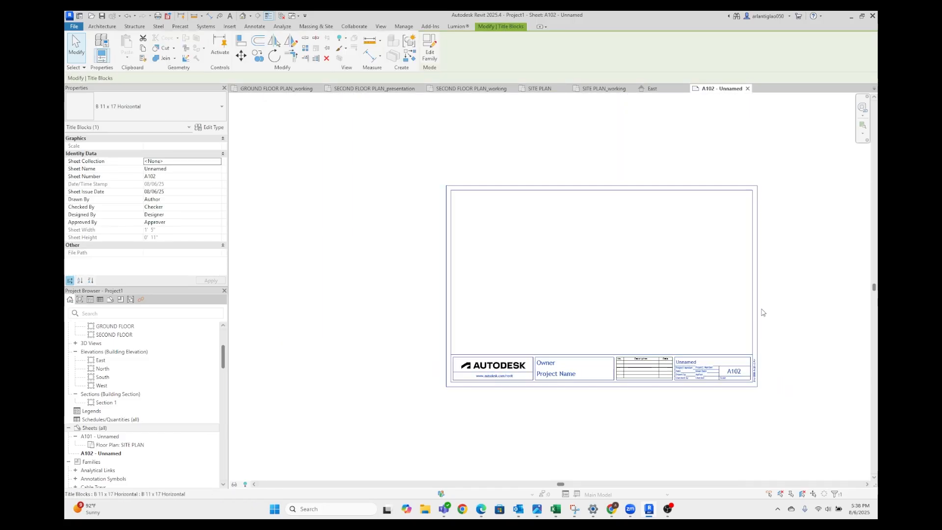
pyautogui.scroll(1, 758, 301)
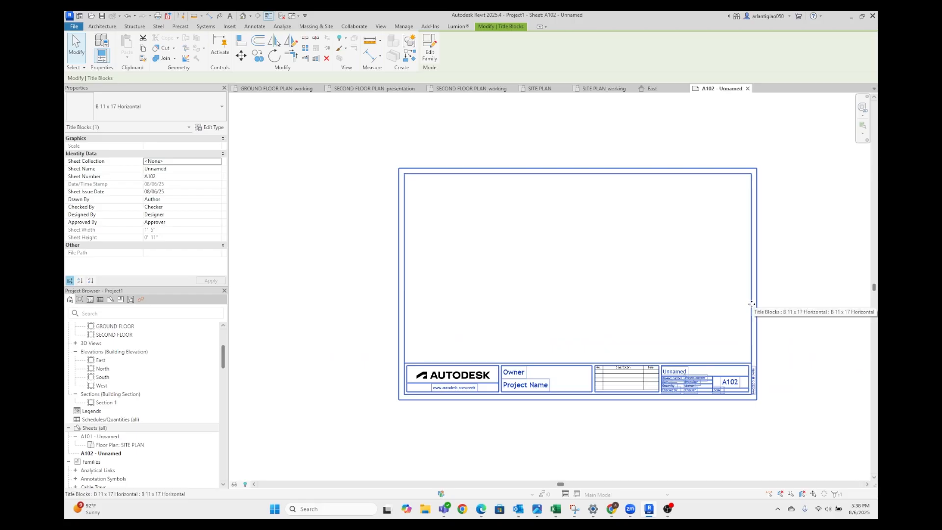
pyautogui.doubleClick(751, 304)
# Delete the Autodesk logo and web address box and the horizontal line above the title strip
pyautogui.scroll(4, 321, 267)
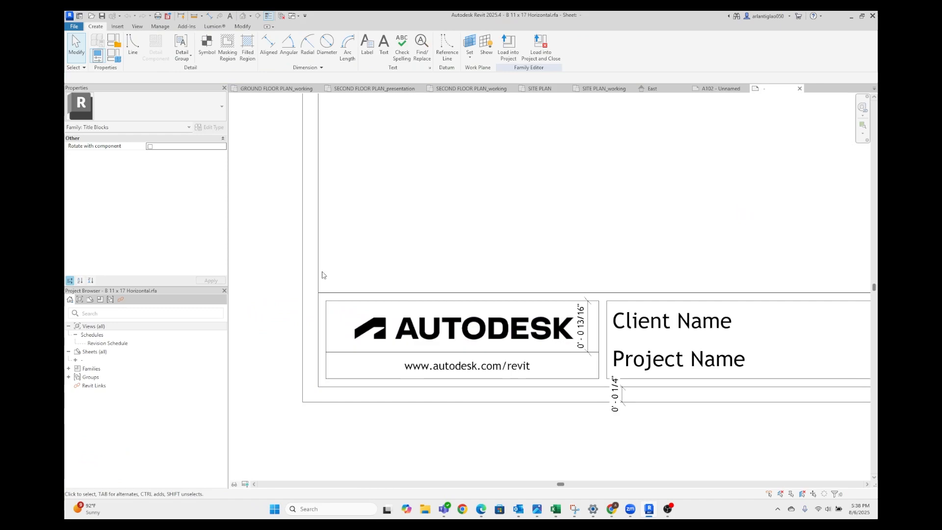
pyautogui.moveTo(322, 272); pyautogui.dragTo(642, 402)
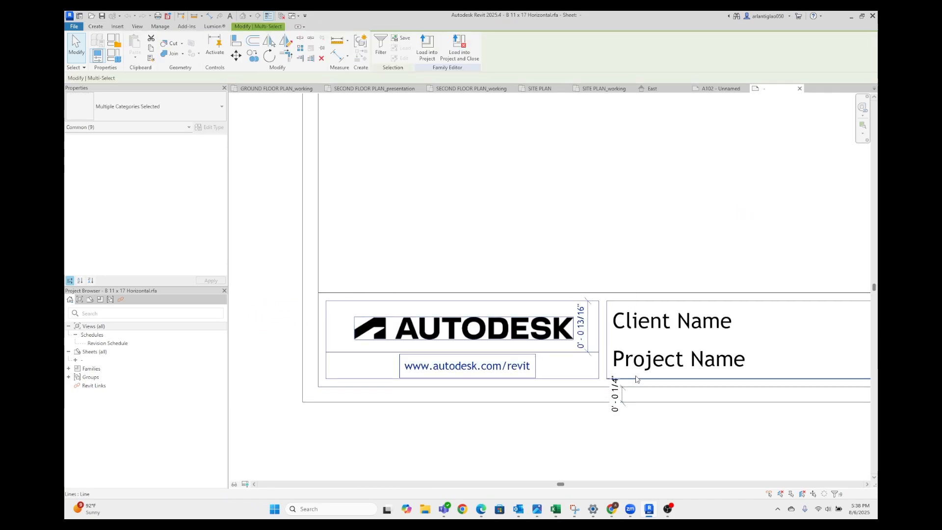
pyautogui.press('Delete')
pyautogui.click(432, 294)
pyautogui.press('Delete')
# Delete the client and project name box and the revision schedule from the title strip
pyautogui.scroll(-1, 564, 317)
pyautogui.moveTo(564, 318); pyautogui.dragTo(392, 297, button='middle')
pyautogui.scroll(-2, 391, 297)
pyautogui.moveTo(390, 253); pyautogui.dragTo(717, 344)
pyautogui.press('Delete')
# Delete the sheet name, project data and sheet number box from the title block's lower corner
pyautogui.moveTo(675, 332); pyautogui.dragTo(528, 342, button='middle')
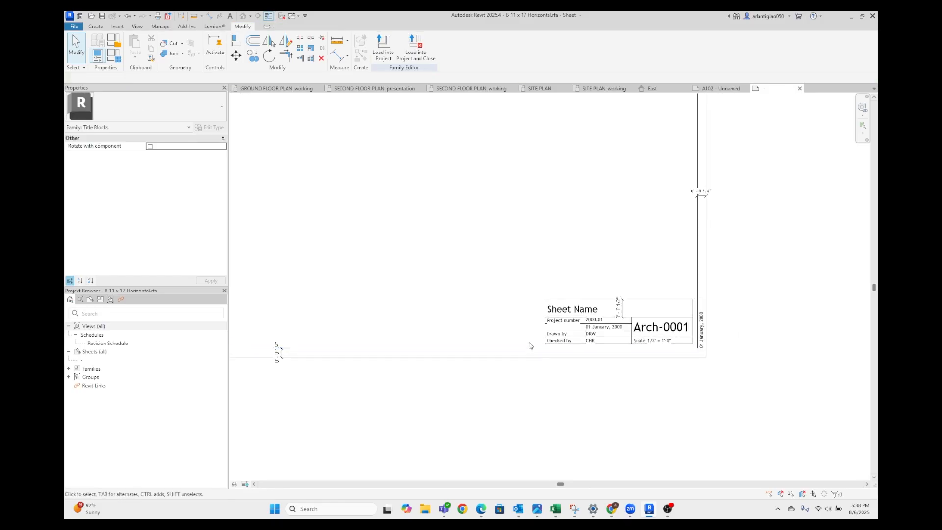
pyautogui.scroll(1, 525, 328)
pyautogui.moveTo(506, 261); pyautogui.dragTo(721, 361)
pyautogui.press('Delete')
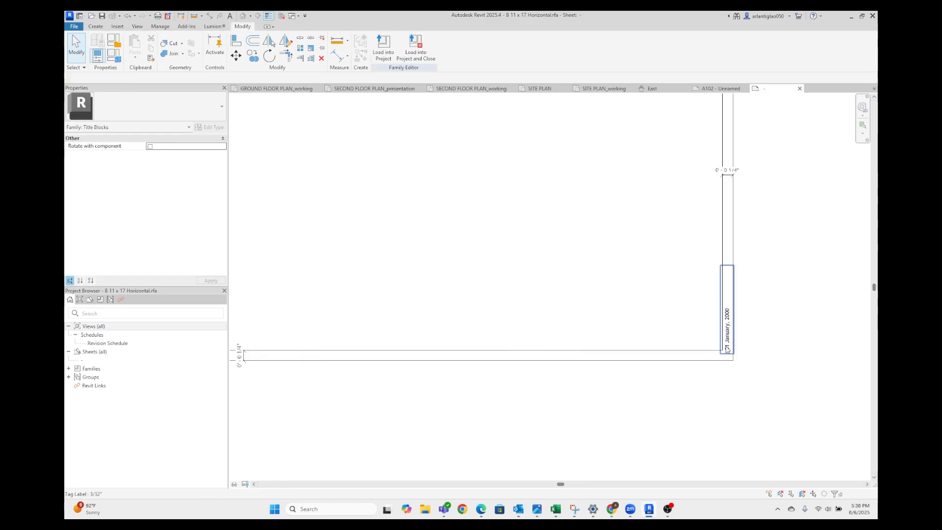
# Delete the vertical date label beside the title block's lower corner
pyautogui.scroll(2, 726, 344)
pyautogui.click(727, 344)
pyautogui.press('Delete')
pyautogui.scroll(-5, 773, 340)
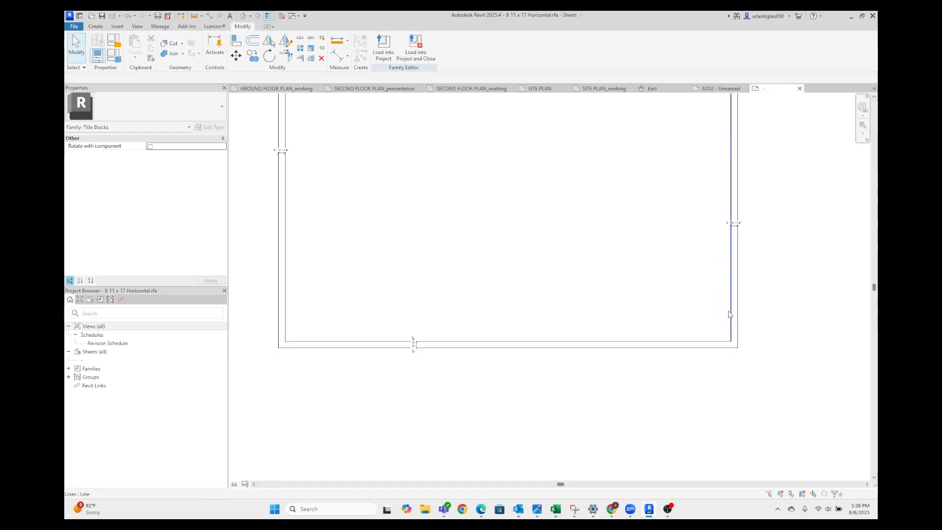
# Load the edited title block into the project and close it without saving the family file, overwriting the existing version
pyautogui.moveTo(776, 193); pyautogui.dragTo(740, 252, button='middle')
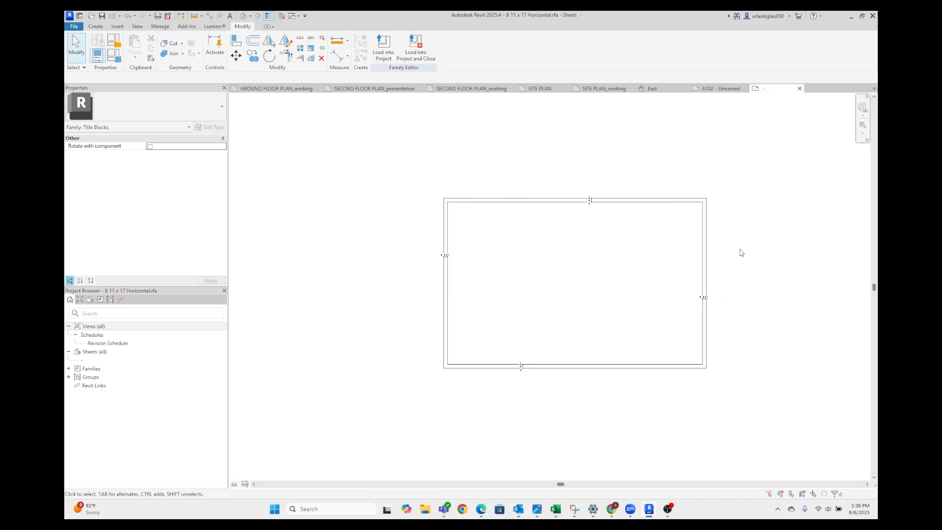
pyautogui.click(421, 60)
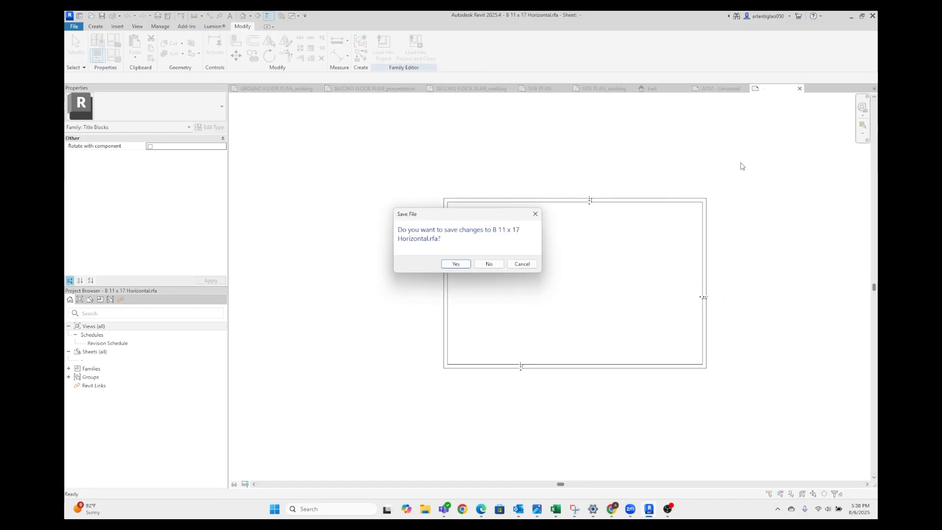
pyautogui.click(489, 265)
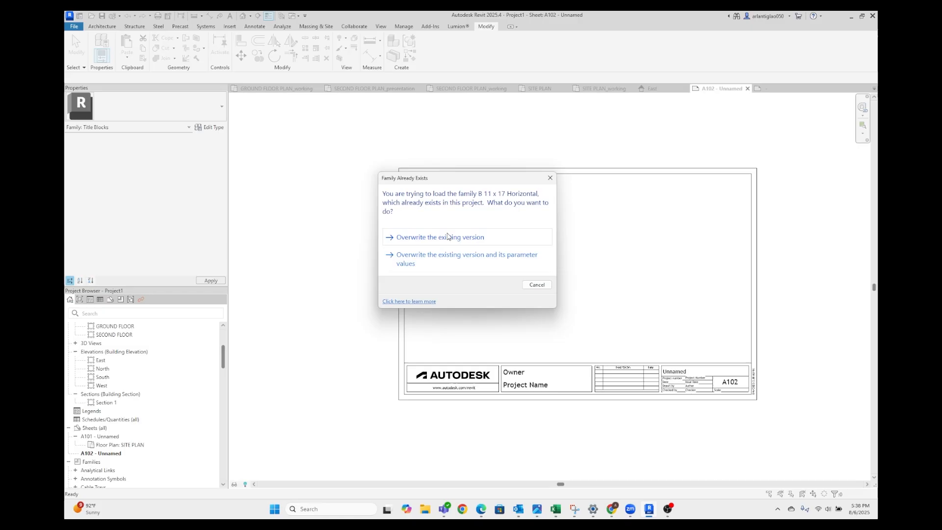
pyautogui.click(422, 240)
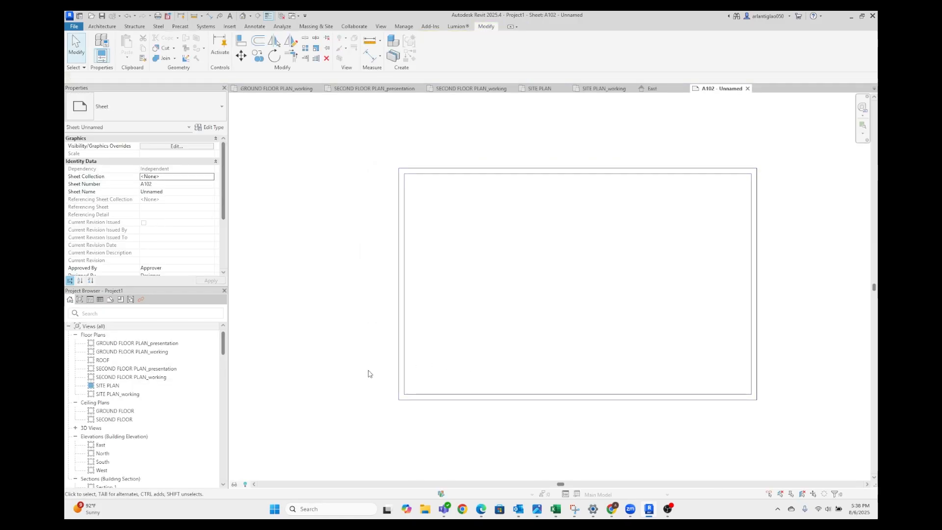
# Renumber sheet A102 as P1 and name it PINUP BOARD
pyautogui.scroll(-2, 177, 444)
pyautogui.scroll(-3, 177, 443)
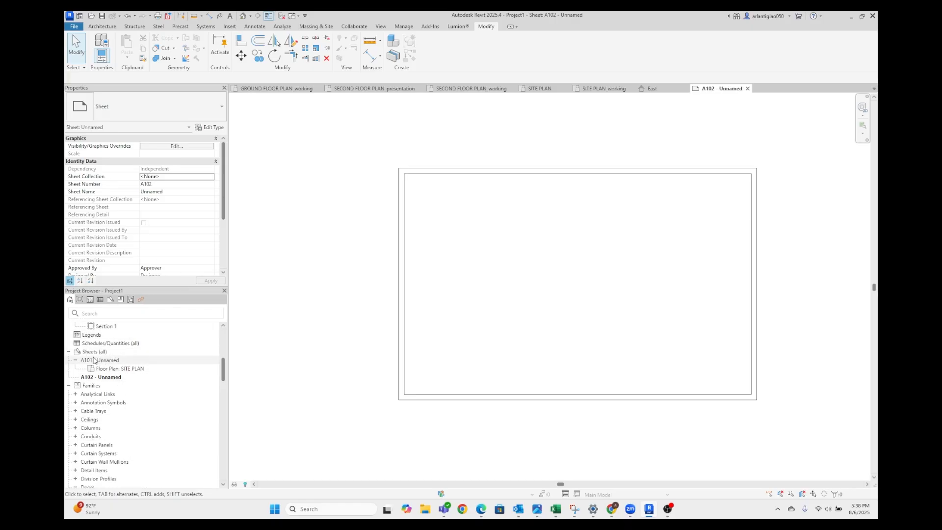
pyautogui.rightClick(110, 377)
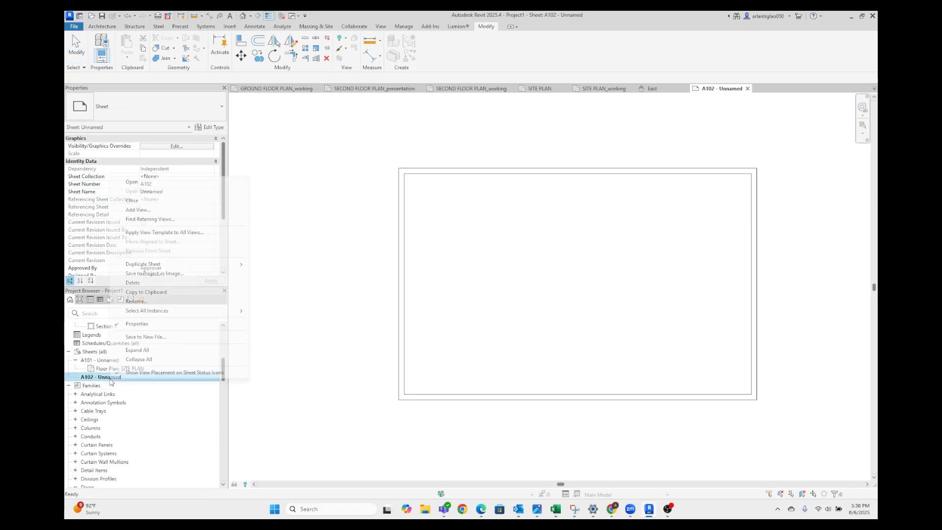
pyautogui.click(220, 301)
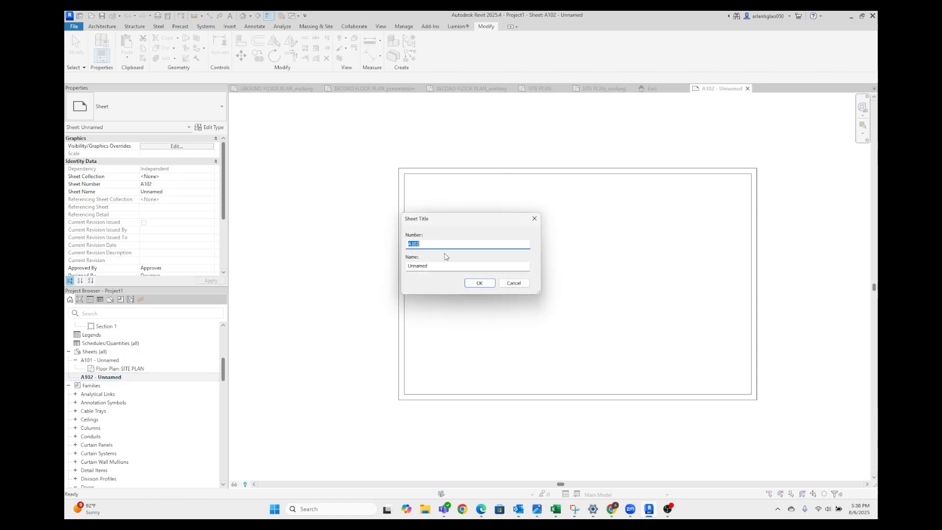
pyautogui.press('capslock')
pyautogui.write('P1')
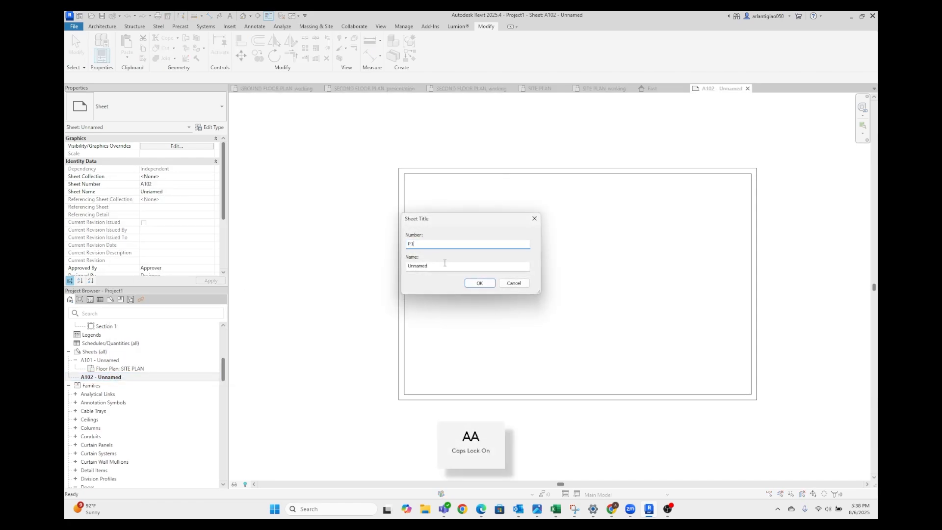
pyautogui.press('Tab')
pyautogui.write('PINUP')
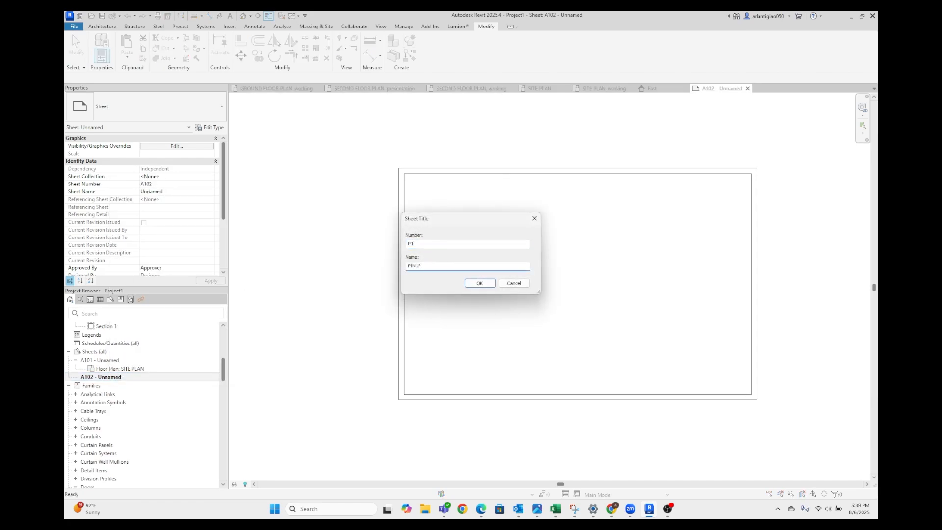
pyautogui.write(' VO')
pyautogui.write('ARD')
pyautogui.press('Return')
pyautogui.press('capslock')
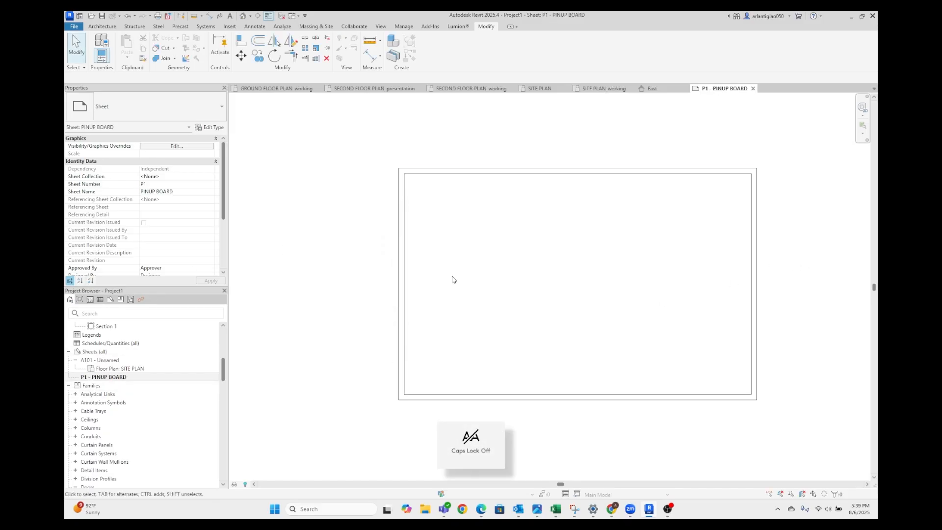
# Place the GROUND FLOOR PLAN_working view on the P1 - PINUP BOARD sheet
pyautogui.scroll(6, 157, 382)
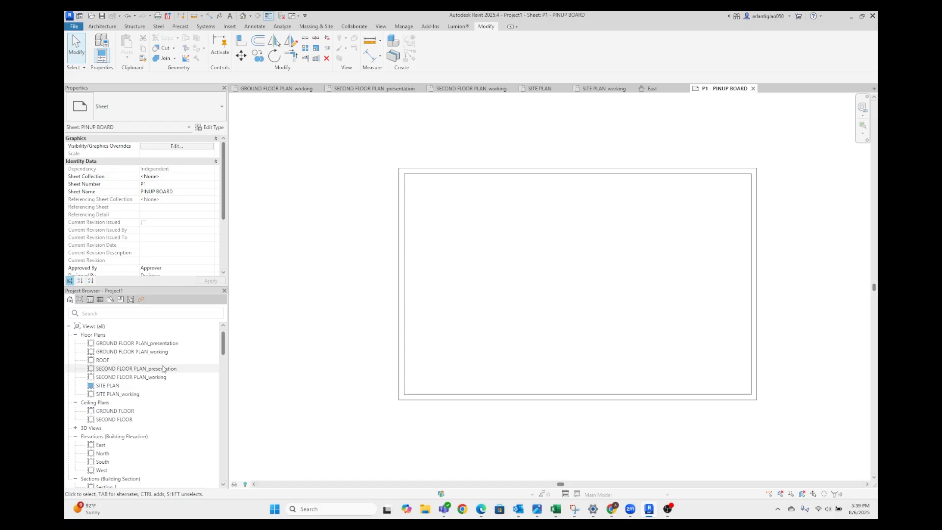
pyautogui.moveTo(356, 359); pyautogui.dragTo(293, 386, button='middle')
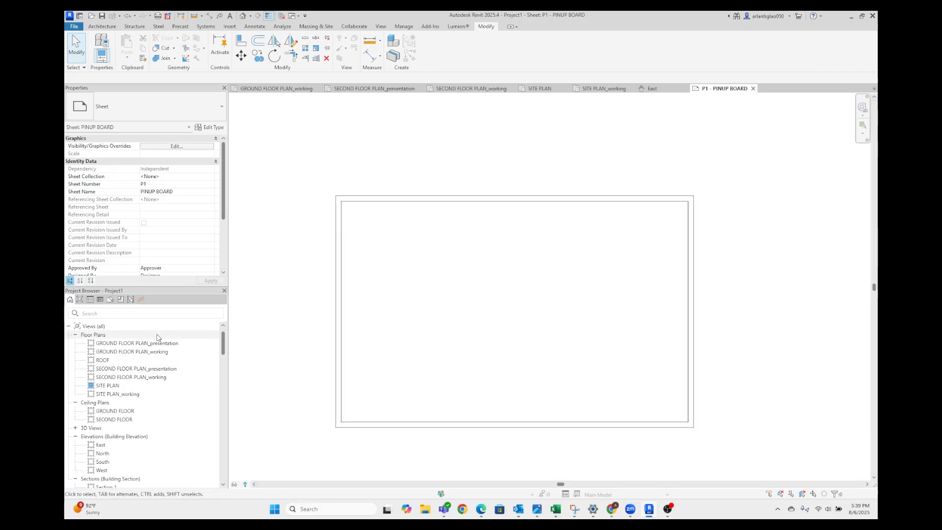
pyautogui.click(180, 352)
pyautogui.moveTo(174, 354); pyautogui.dragTo(187, 341)
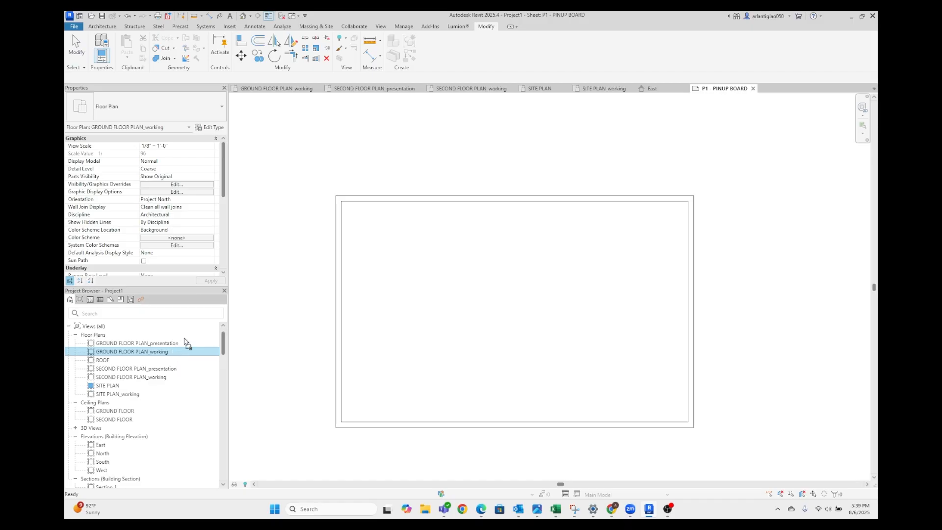
pyautogui.moveTo(507, 319)
pyautogui.mouseDown()
pyautogui.moveTo(580, 324)
pyautogui.moveTo(511, 309)
pyautogui.mouseUp()
pyautogui.scroll(-6, 511, 309)
pyautogui.scroll(-5, 456, 297)
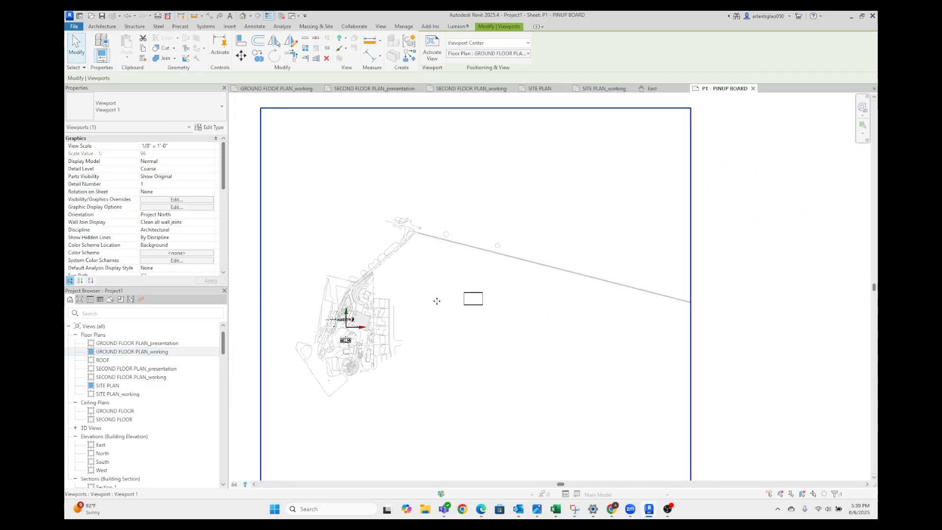
pyautogui.click(778, 321)
# Inspect the placed ground floor plan against the sheet border and set its viewport scale to 1" = 30'-0"
pyautogui.scroll(4, 296, 340)
pyautogui.scroll(-1, 412, 343)
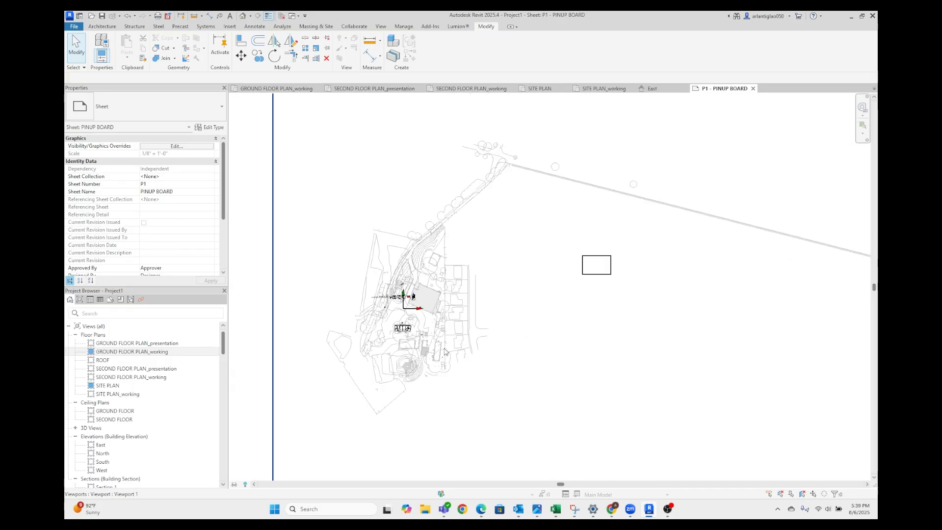
pyautogui.scroll(5, 343, 331)
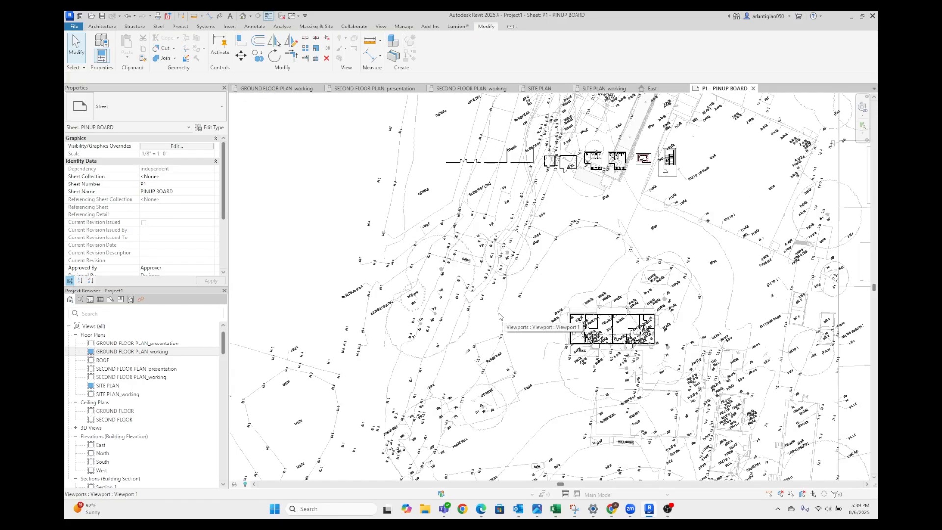
pyautogui.scroll(-5, 443, 304)
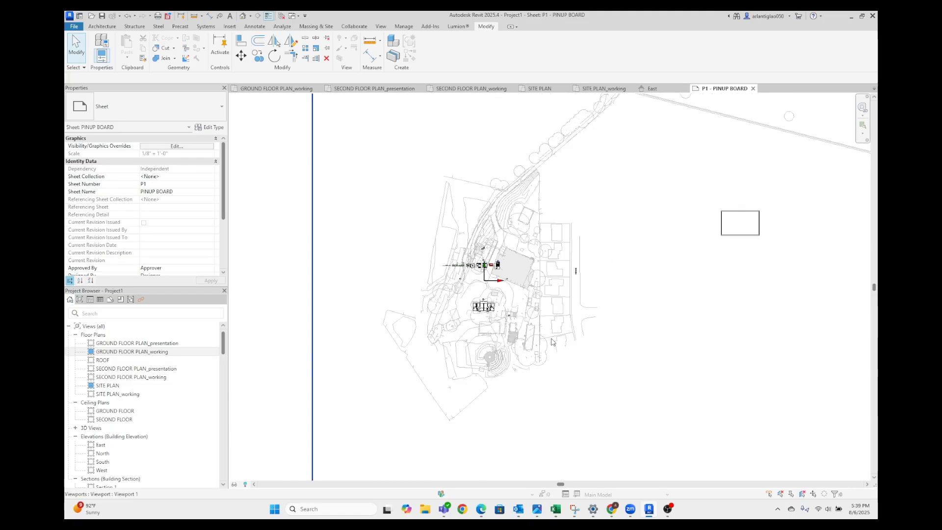
pyautogui.click(585, 251)
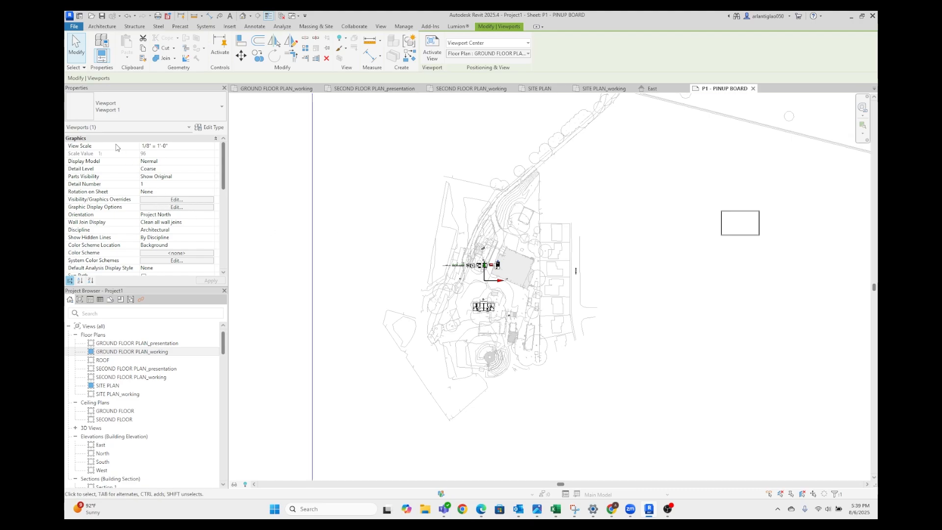
pyautogui.click(207, 147)
pyautogui.click(210, 147)
pyautogui.scroll(-1, 169, 180)
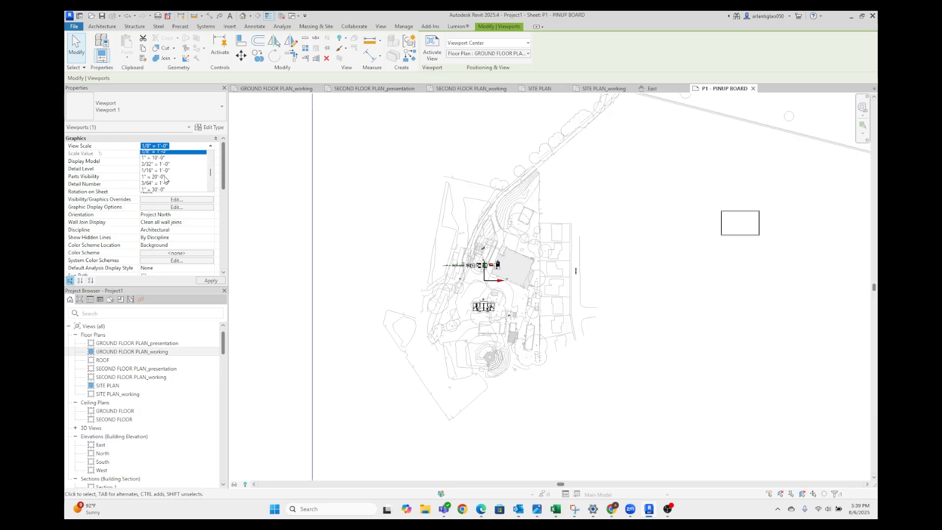
pyautogui.scroll(-1, 170, 182)
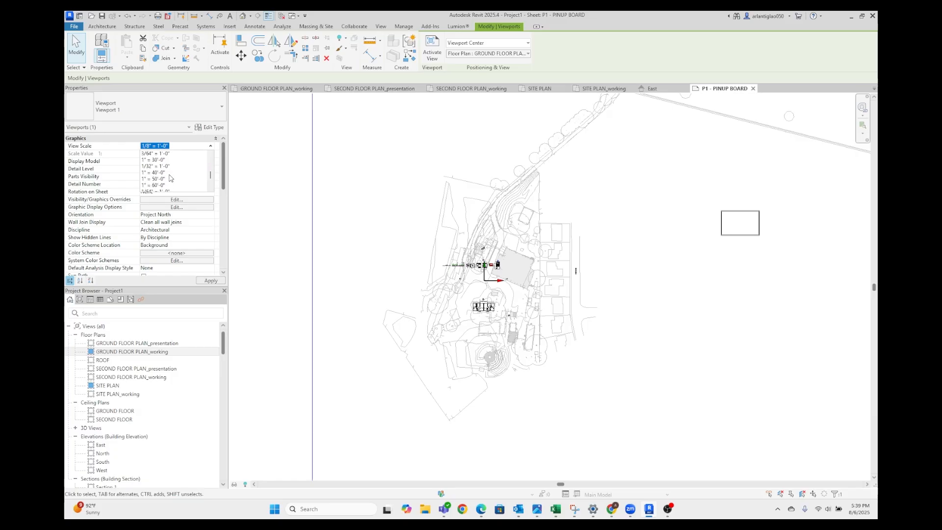
pyautogui.click(169, 160)
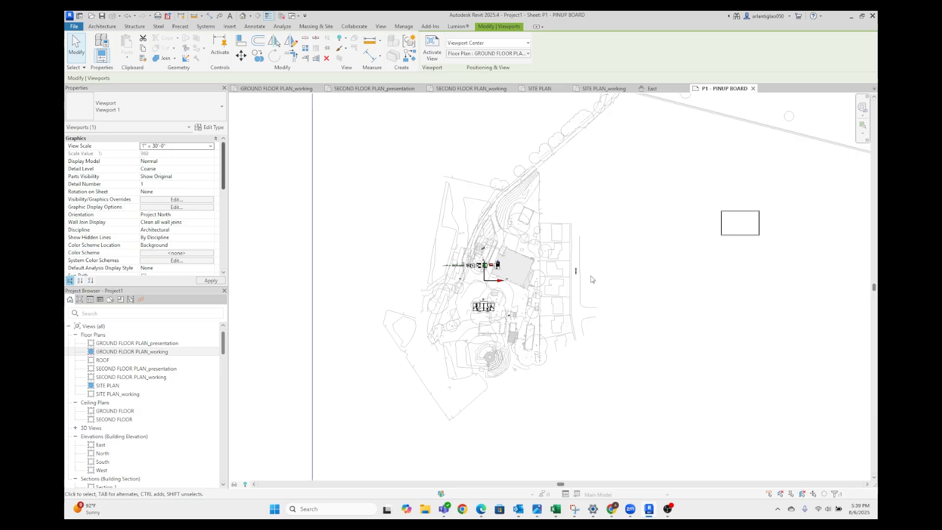
# Move the ground floor plan viewport so the building lies within the sheet border
pyautogui.moveTo(445, 447); pyautogui.dragTo(618, 280)
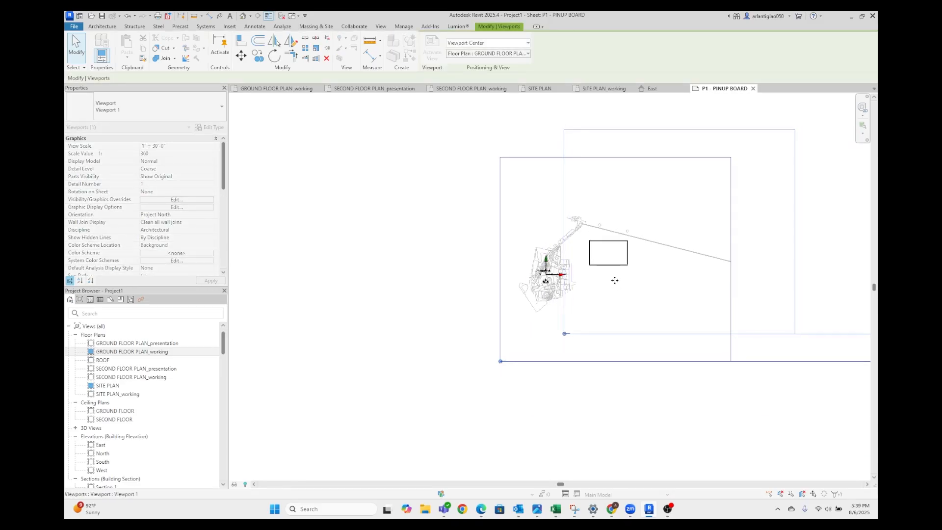
pyautogui.press('Escape')
pyautogui.scroll(5, 615, 237)
pyautogui.scroll(5, 583, 293)
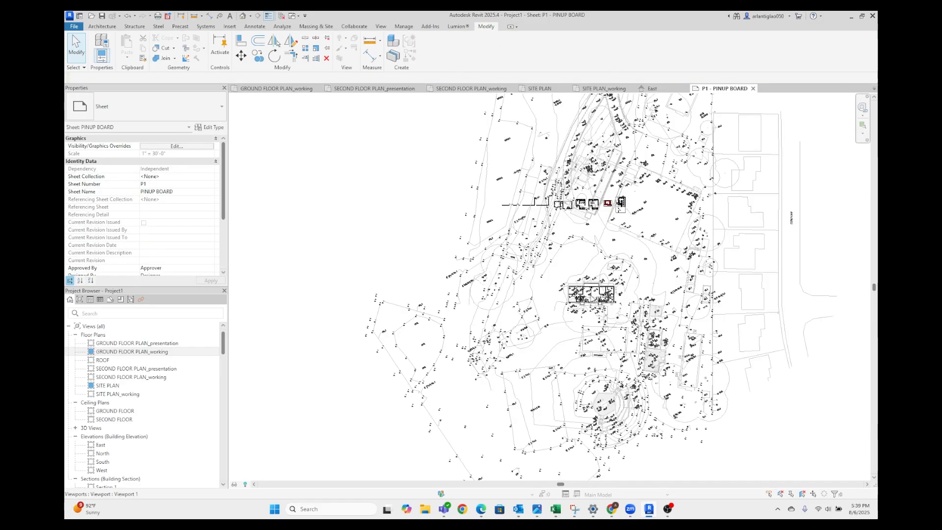
pyautogui.scroll(-4, 561, 246)
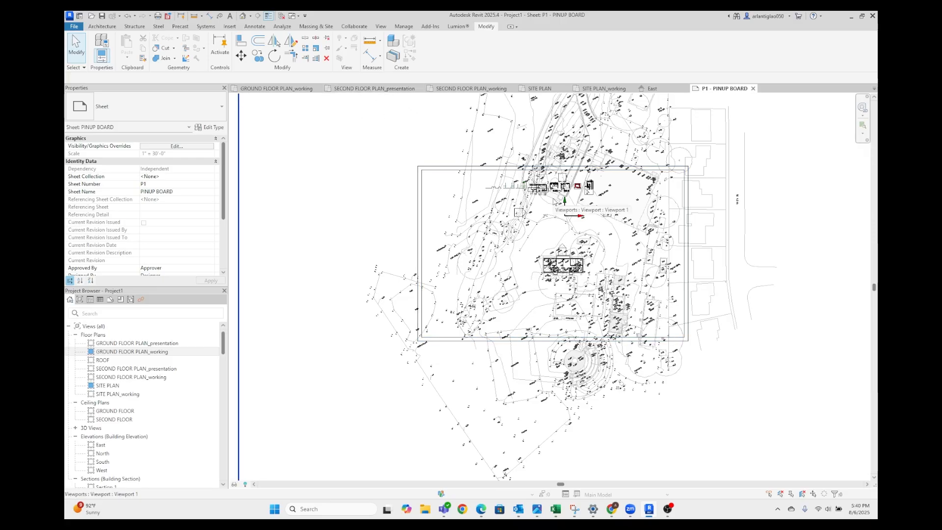
# Draw a scope box around the building and its surroundings in the SECOND FLOOR PLAN_presentation view
pyautogui.click(399, 92)
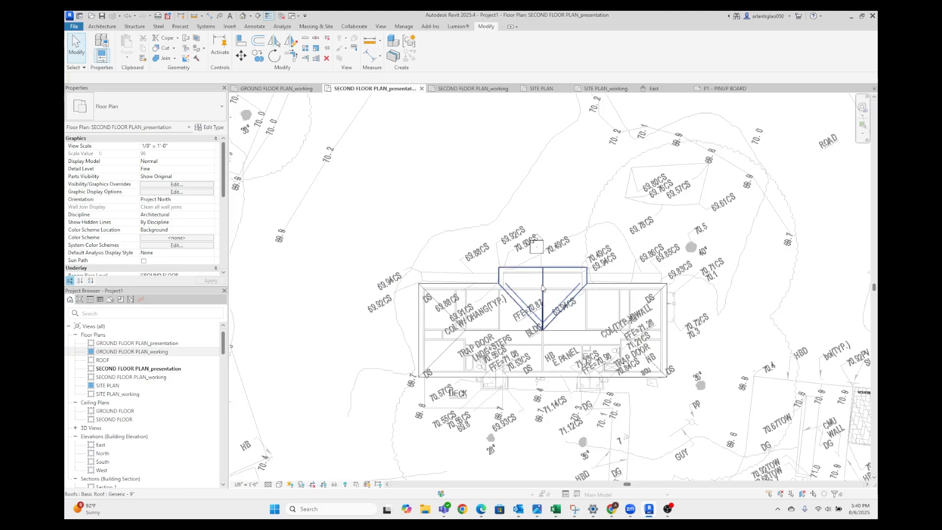
pyautogui.scroll(-4, 479, 204)
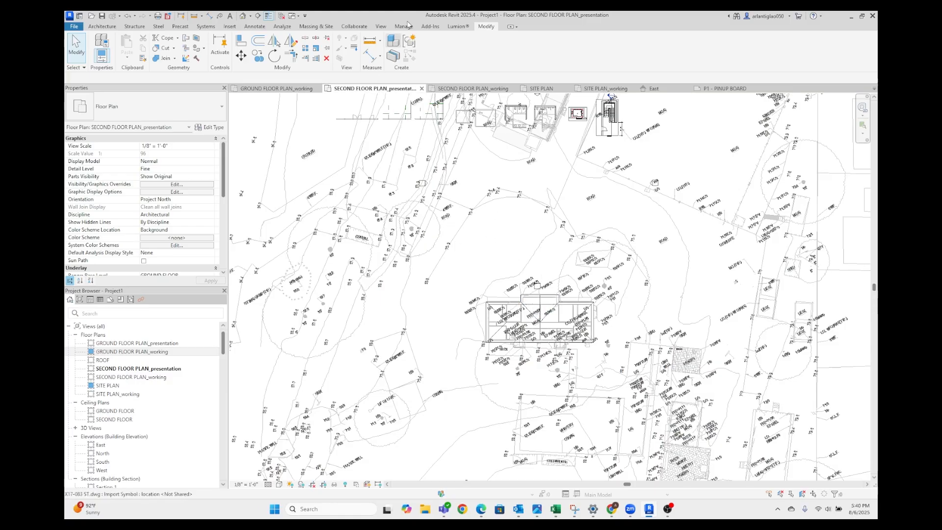
pyautogui.click(382, 27)
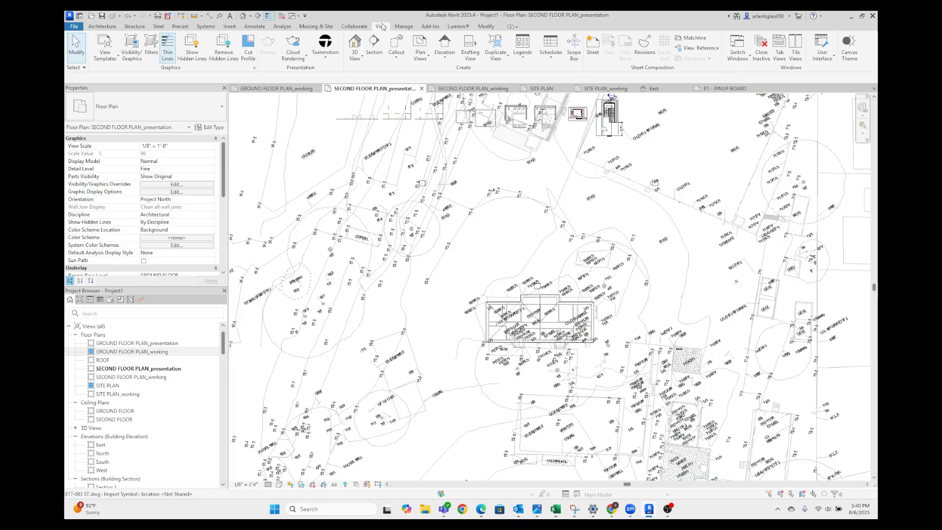
pyautogui.click(574, 49)
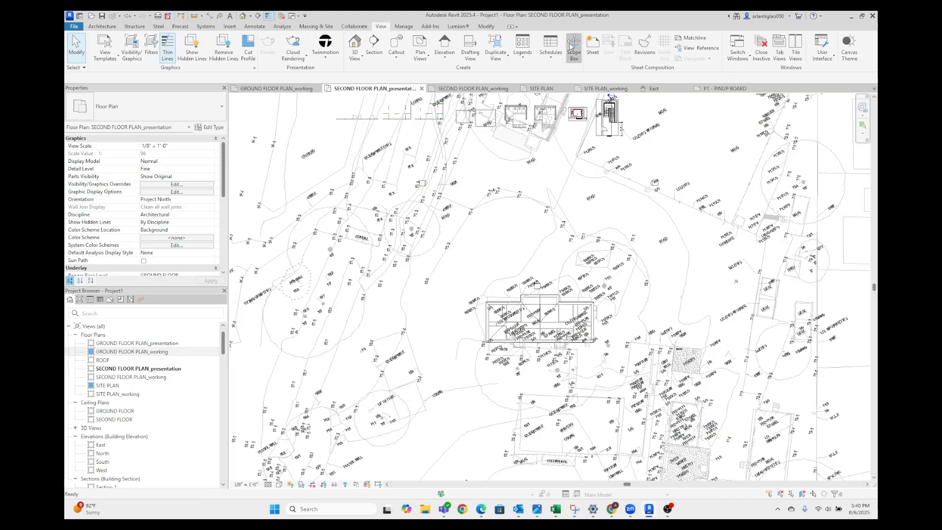
pyautogui.scroll(-2, 431, 253)
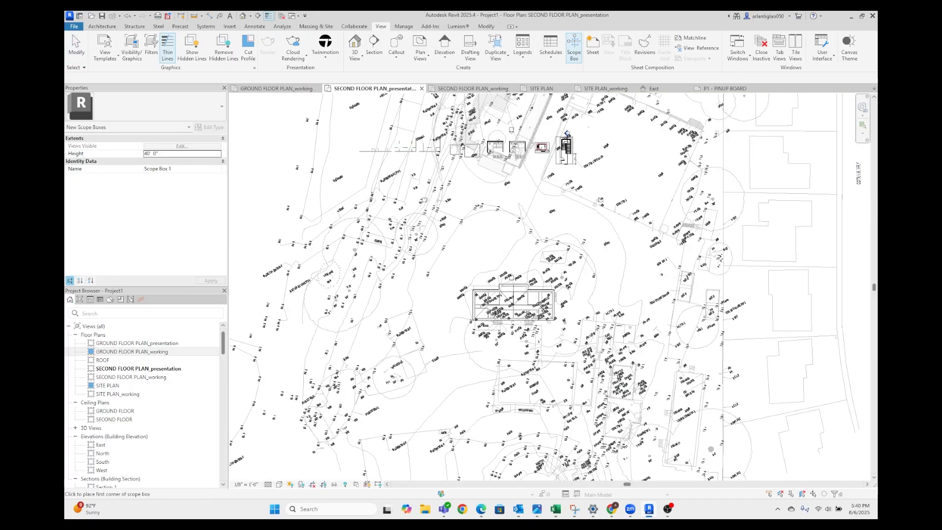
pyautogui.click(389, 200)
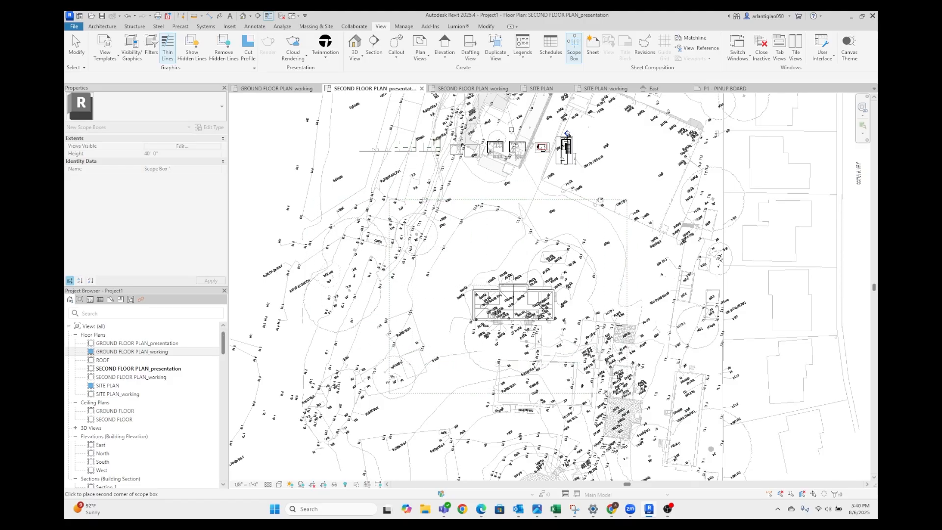
pyautogui.click(613, 381)
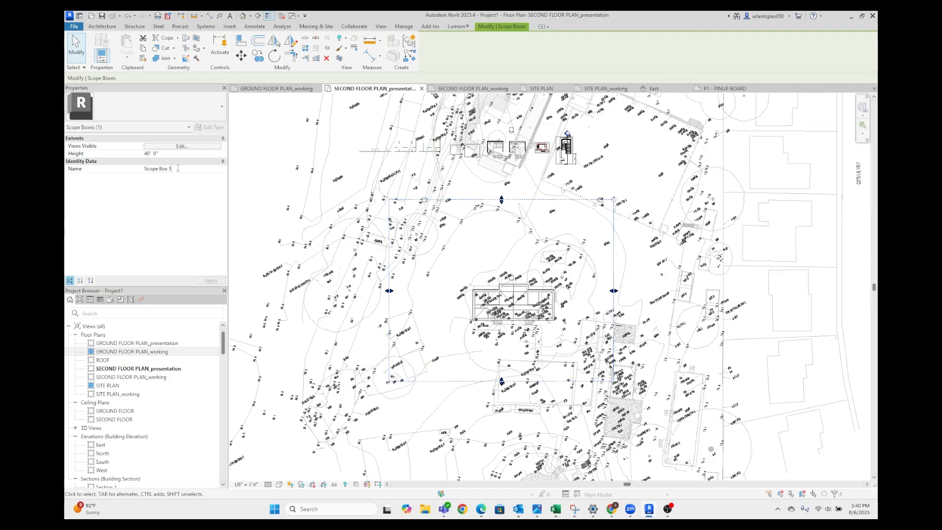
# Name the new scope box OVERALL BUILDING
pyautogui.click(119, 168)
pyautogui.press('capslock')
pyautogui.write('OVERALL')
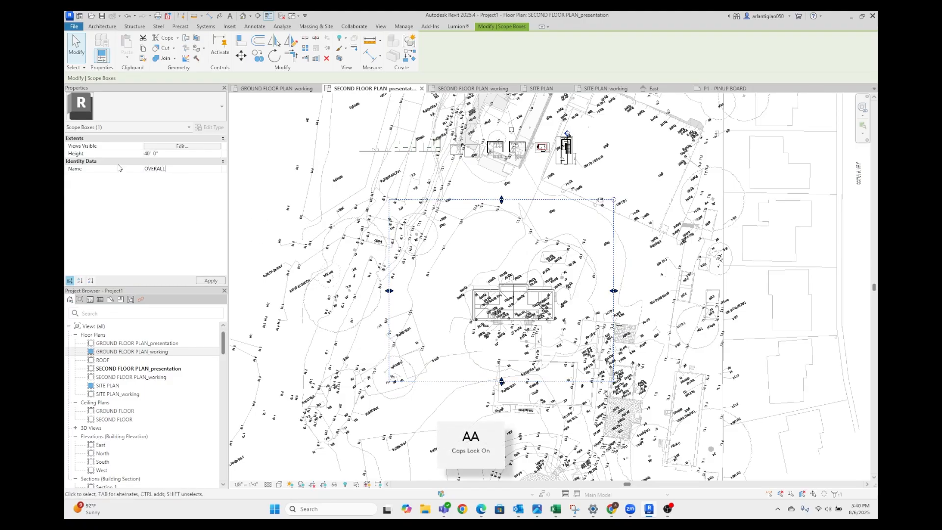
pyautogui.write(' BUILDING')
pyautogui.press('capslock')
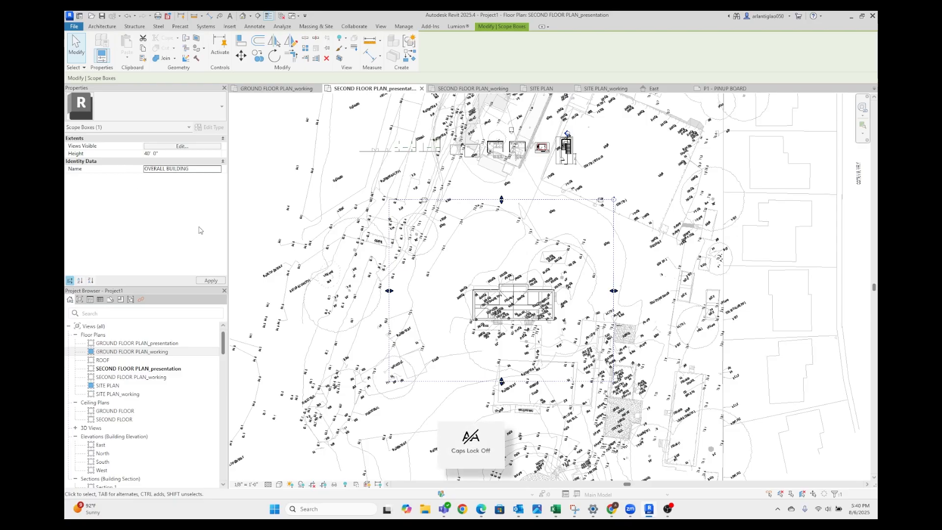
pyautogui.click(240, 187)
pyautogui.scroll(-1, 230, 192)
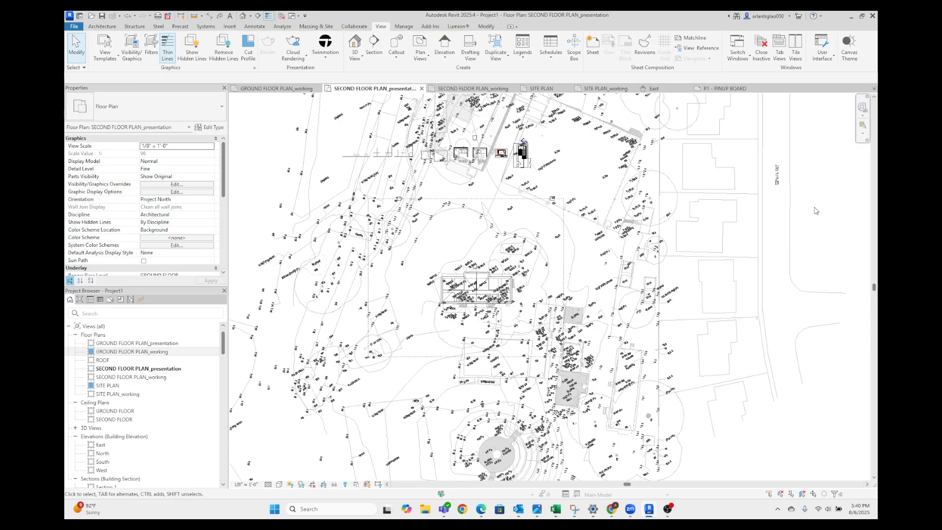
# Crop the SECOND FLOOR PLAN_presentation view by assigning it the OVERALL BUILDING scope box
pyautogui.scroll(-2, 552, 283)
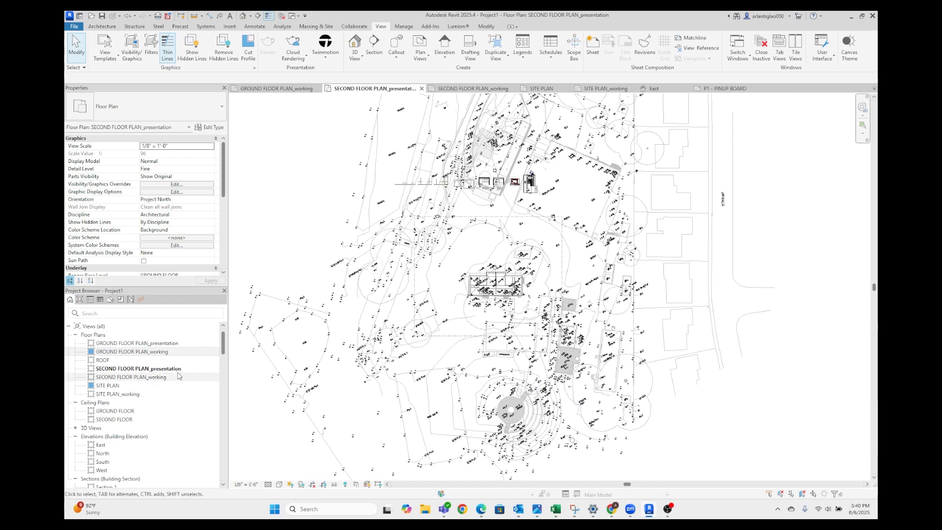
pyautogui.scroll(-3, 123, 221)
pyautogui.scroll(-3, 123, 221)
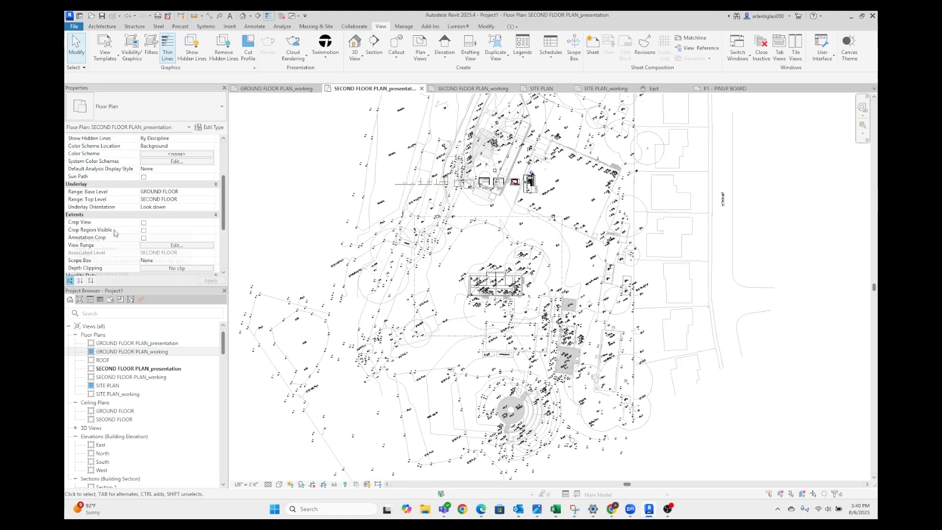
pyautogui.scroll(-2, 117, 238)
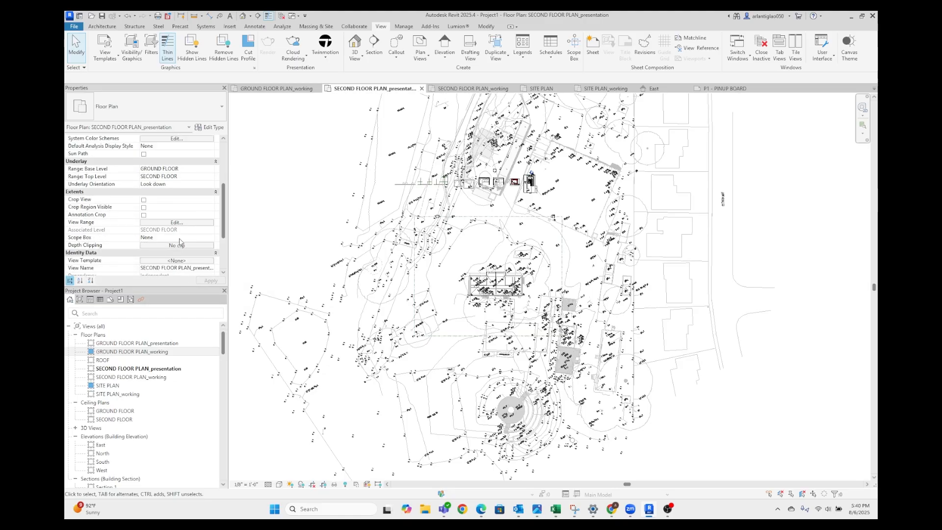
pyautogui.click(212, 241)
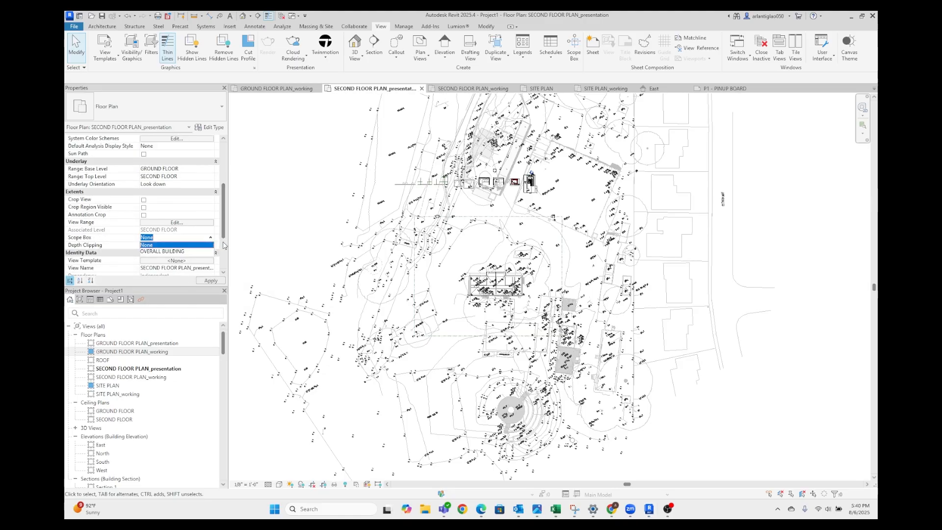
pyautogui.click(180, 252)
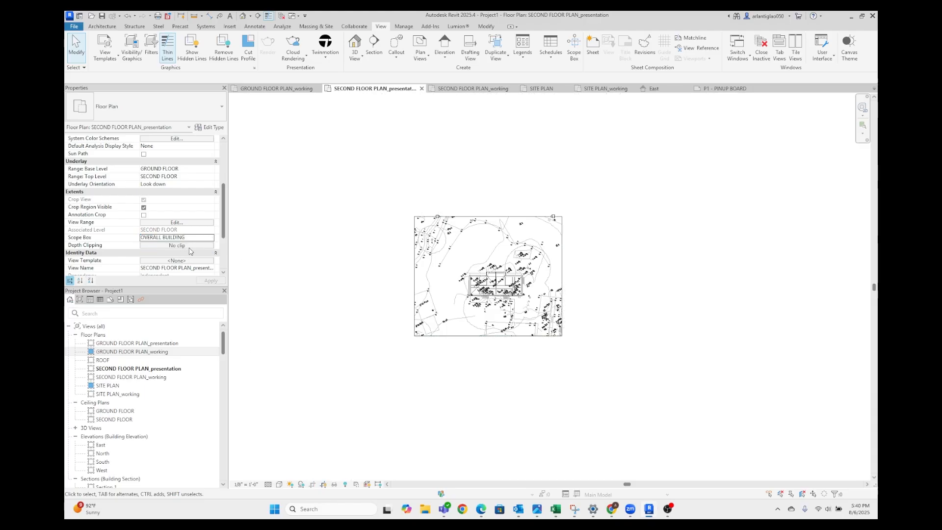
pyautogui.scroll(5, 499, 247)
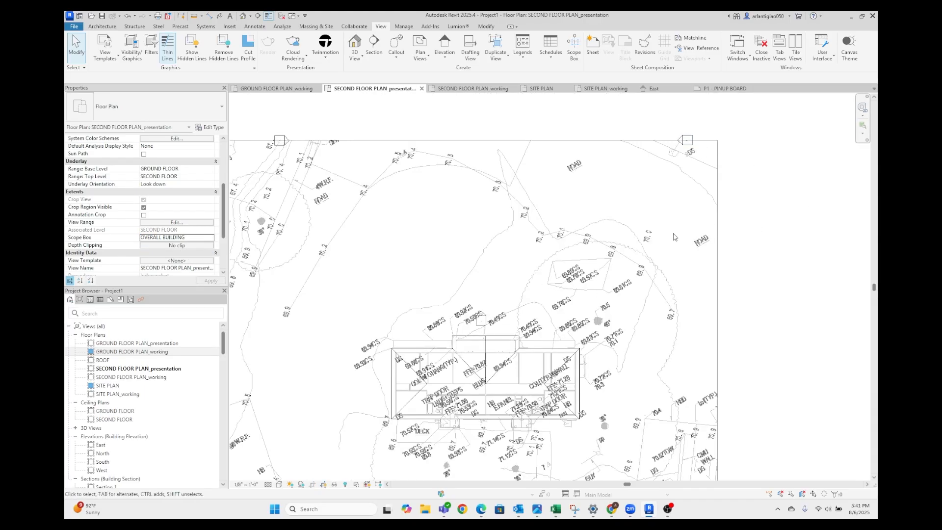
pyautogui.scroll(-2, 673, 237)
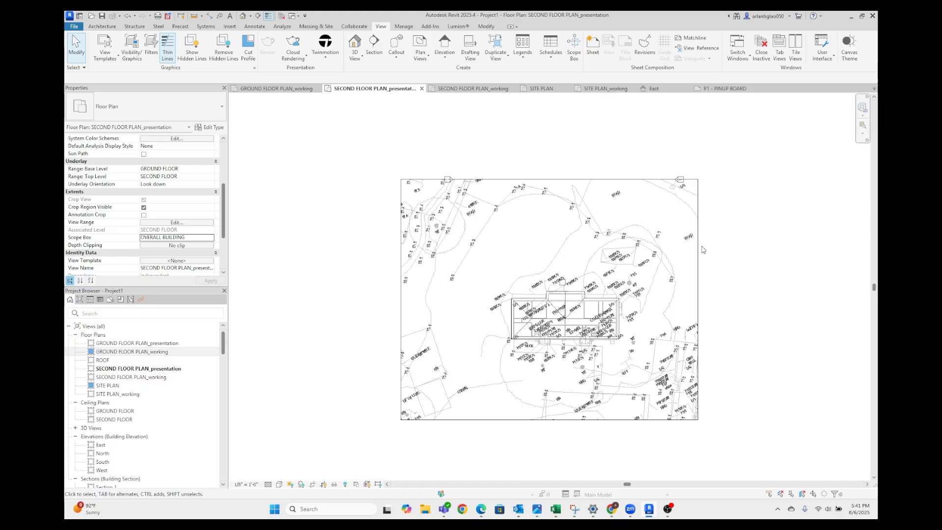
# Apply the OVERALL BUILDING scope box to the GROUND FLOOR PLAN_working viewport on the P1 - PINUP BOARD sheet
pyautogui.click(721, 89)
pyautogui.click(592, 266)
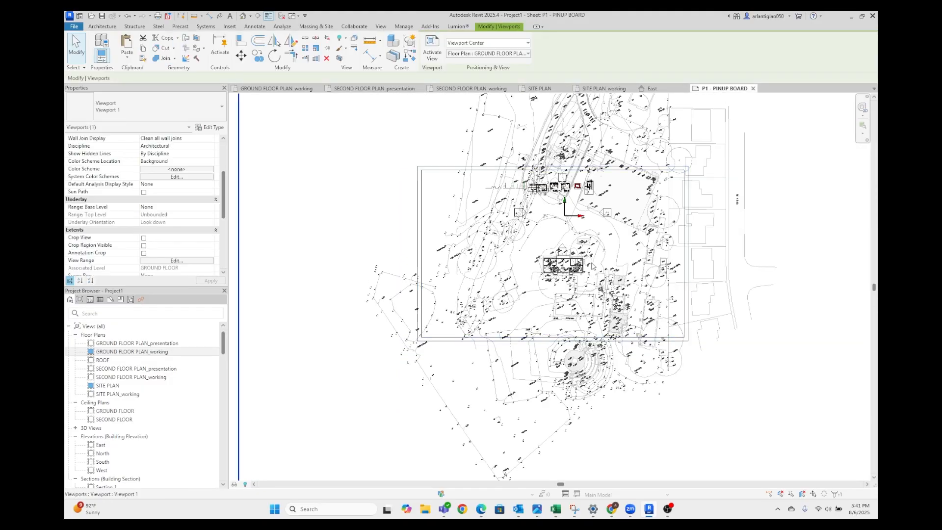
pyautogui.scroll(-2, 589, 266)
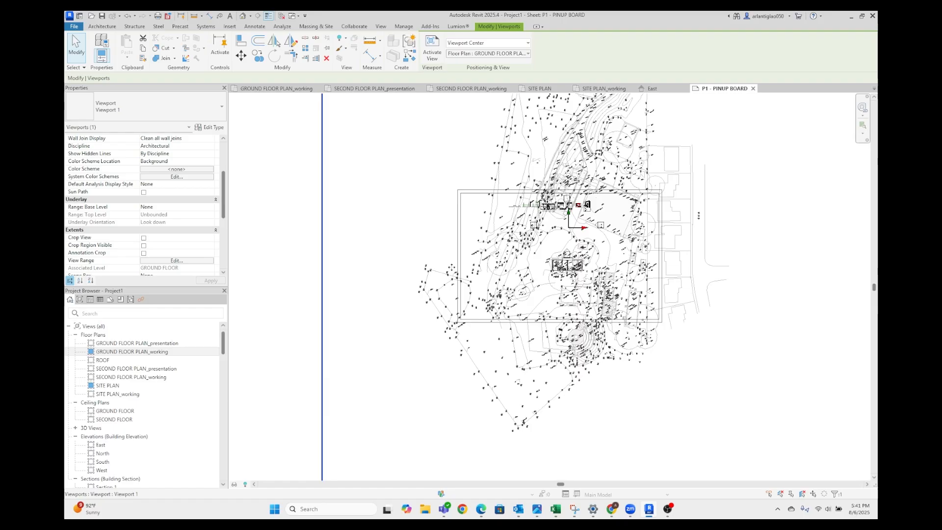
pyautogui.scroll(-3, 182, 214)
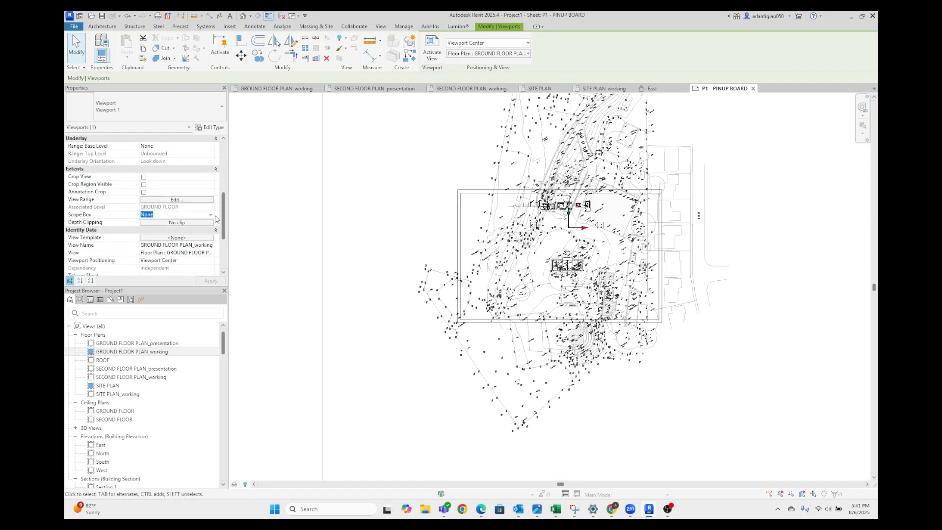
pyautogui.click(211, 215)
pyautogui.click(174, 229)
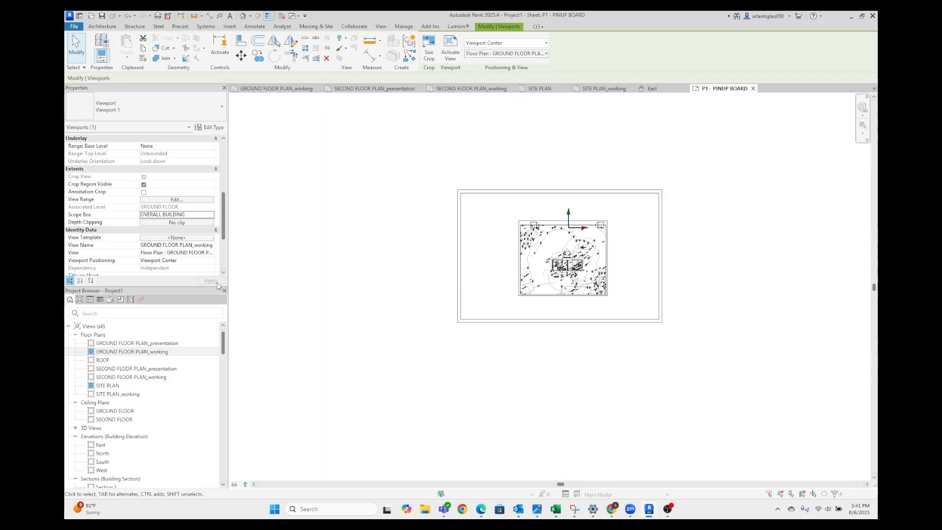
pyautogui.click(444, 328)
pyautogui.scroll(3, 698, 229)
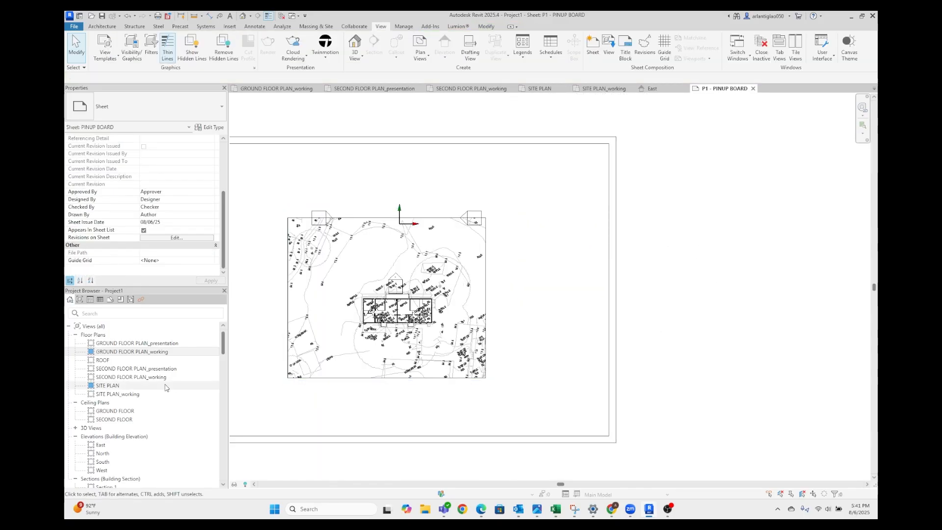
pyautogui.moveTo(505, 321); pyautogui.dragTo(580, 299, button='middle')
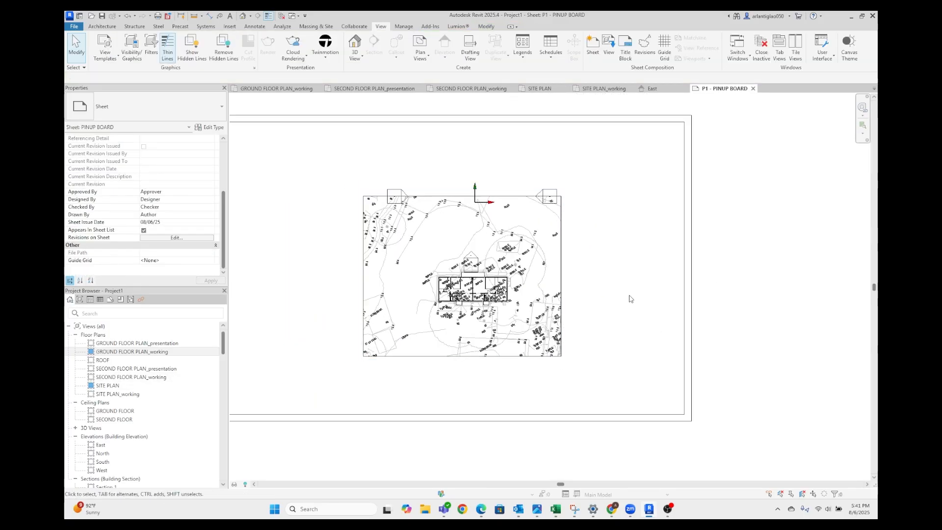
# Replace the working ground floor viewport on the pinup sheet with the GROUND FLOOR PLAN_presentation view
pyautogui.click(539, 319)
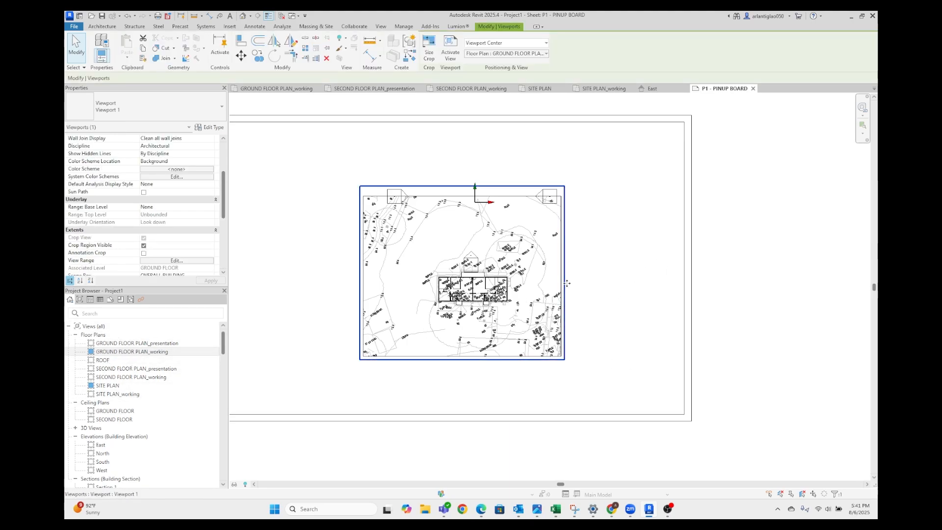
pyautogui.press('Delete')
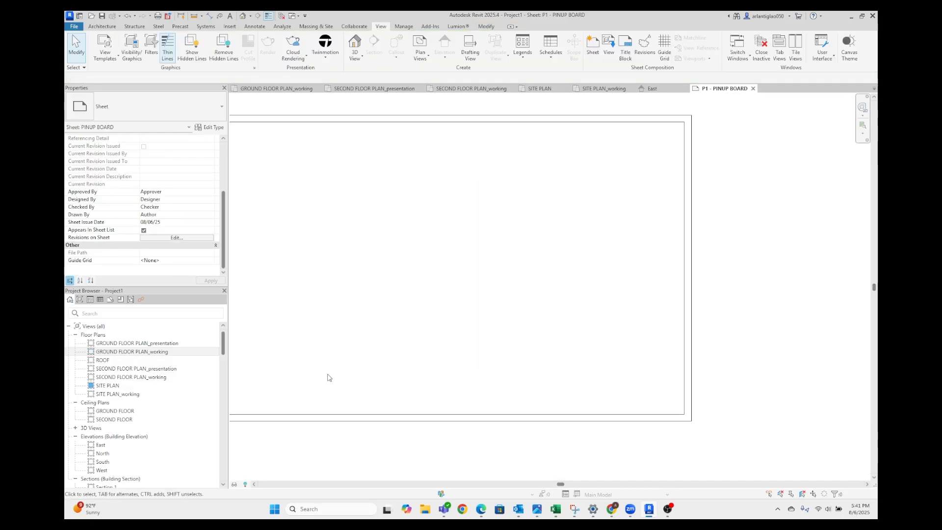
pyautogui.moveTo(133, 342); pyautogui.dragTo(478, 270)
pyautogui.click(450, 313)
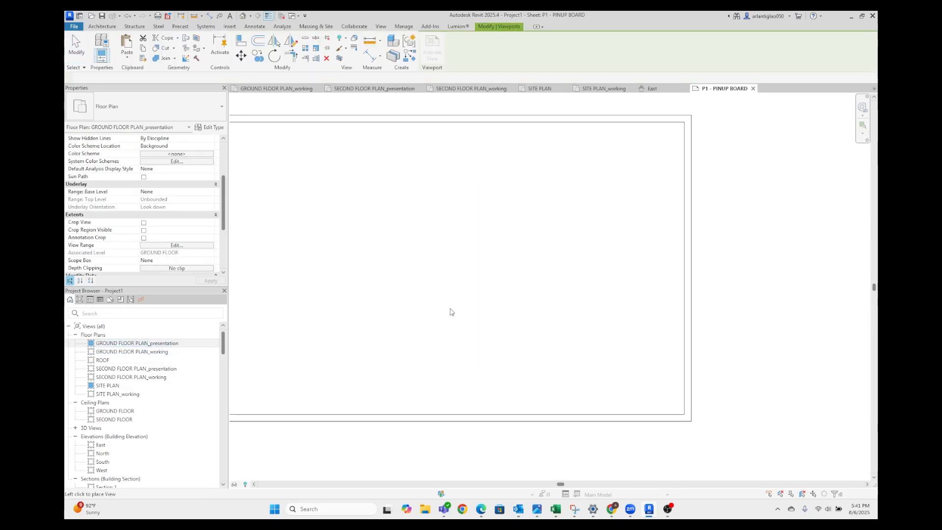
pyautogui.scroll(-7, 464, 322)
pyautogui.scroll(-3, 599, 286)
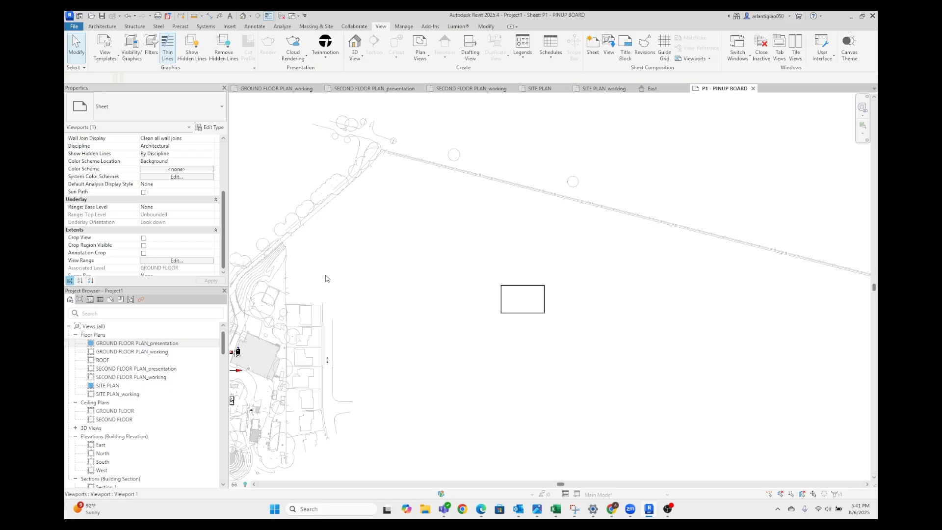
# Assign the OVERALL BUILDING scope box to the placed GROUND FLOOR PLAN_presentation viewport
pyautogui.scroll(-4, 180, 211)
pyautogui.scroll(-3, 191, 230)
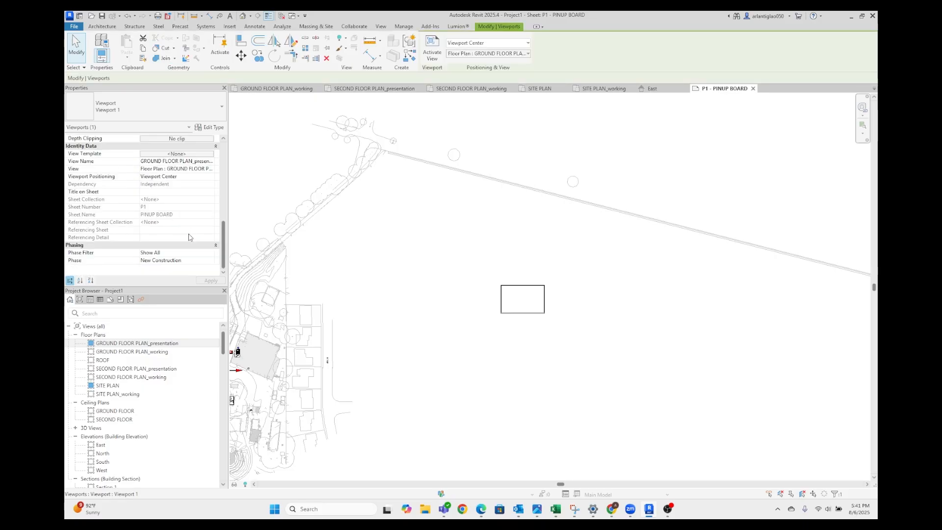
pyautogui.scroll(3, 192, 211)
pyautogui.click(205, 195)
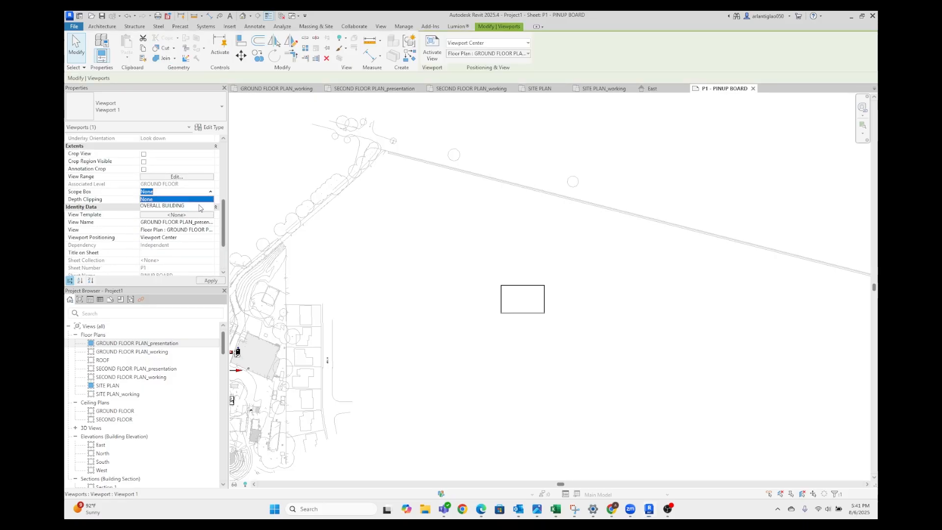
pyautogui.click(196, 206)
pyautogui.click(429, 279)
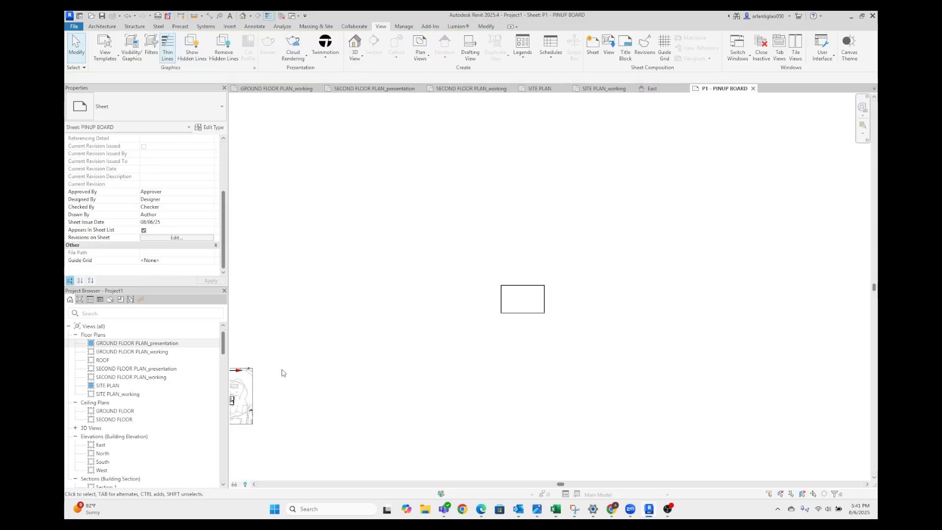
# Move the cropped ground floor viewport over the sheet and set its view scale to 1/16" = 1'-0"
pyautogui.moveTo(250, 389); pyautogui.dragTo(549, 294)
pyautogui.scroll(3, 525, 309)
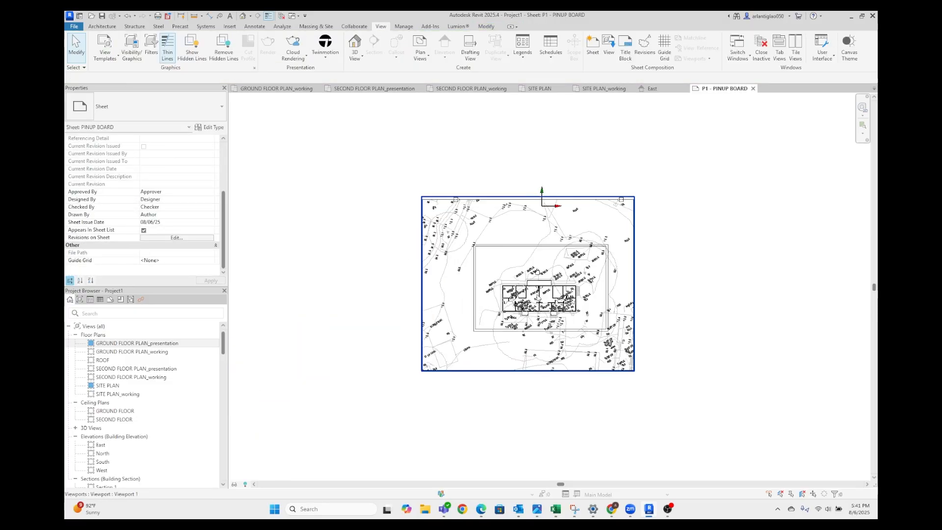
pyautogui.click(525, 309)
pyautogui.scroll(3, 191, 146)
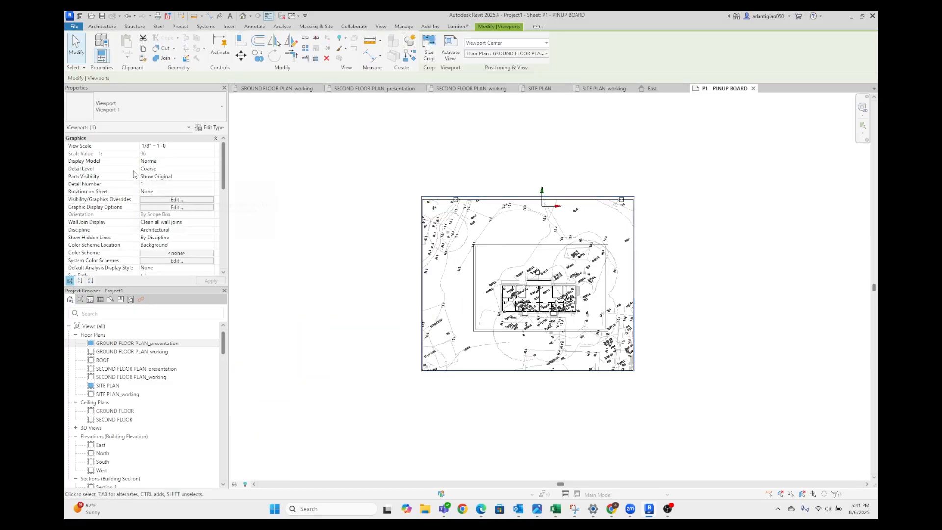
pyautogui.click(196, 139)
pyautogui.click(196, 146)
pyautogui.click(211, 146)
pyautogui.scroll(-1, 173, 169)
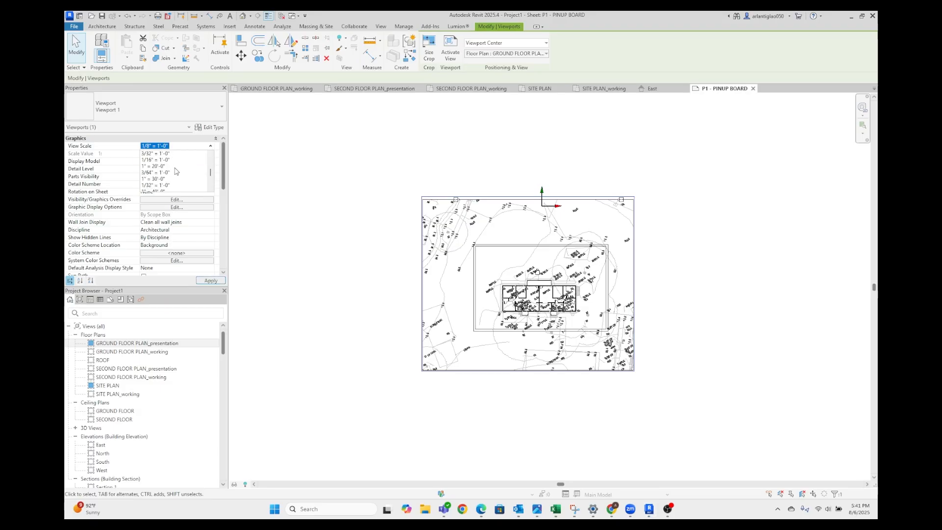
pyautogui.scroll(2, 172, 181)
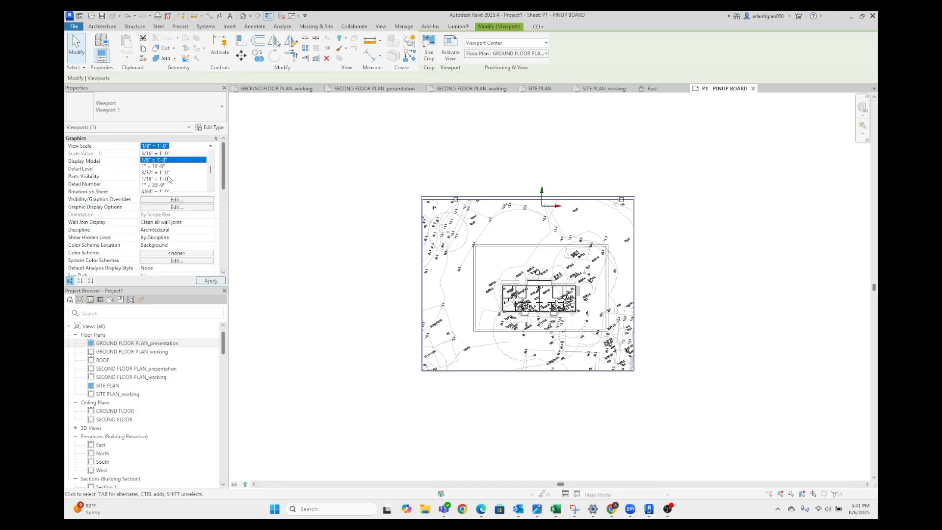
pyautogui.click(156, 179)
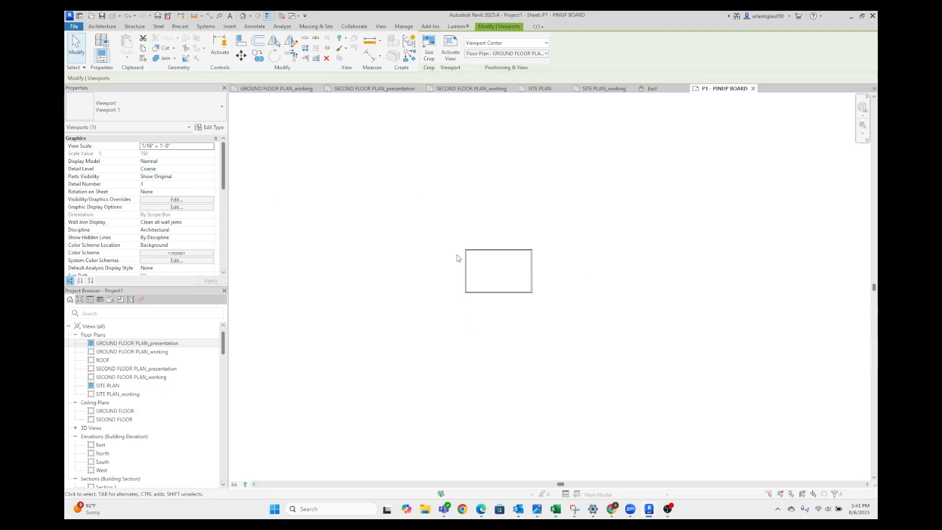
# Move the ground floor presentation viewport back over the sheet and set its view scale to 1" = 30'-0"
pyautogui.click(435, 351)
pyautogui.moveTo(398, 415); pyautogui.dragTo(482, 267)
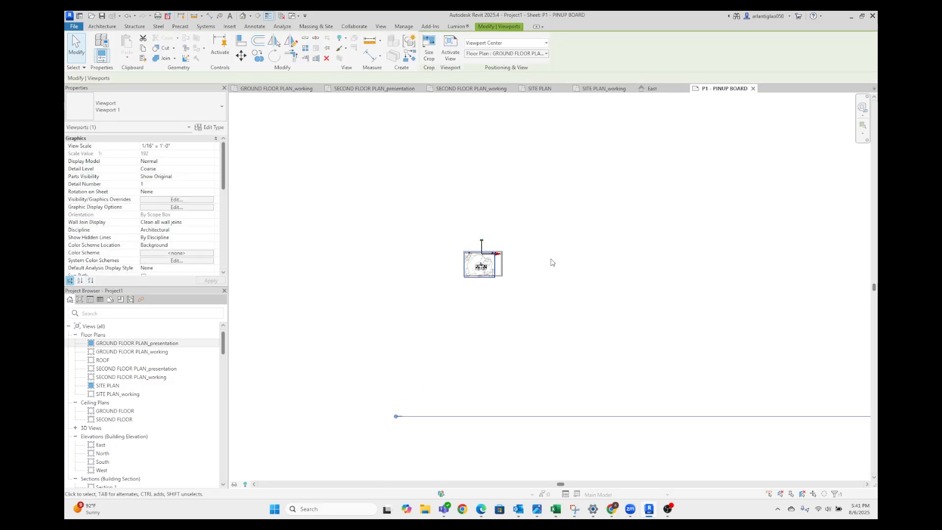
pyautogui.click(211, 146)
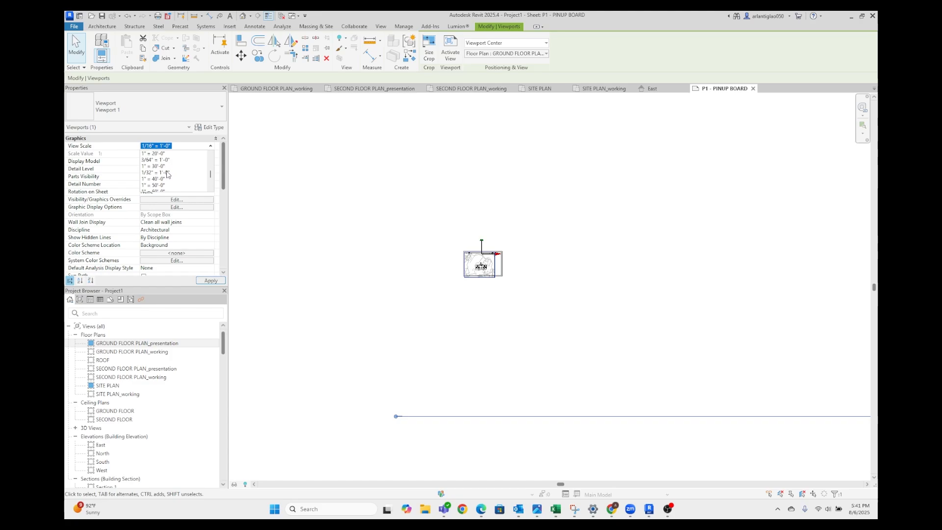
pyautogui.click(170, 185)
pyautogui.click(209, 281)
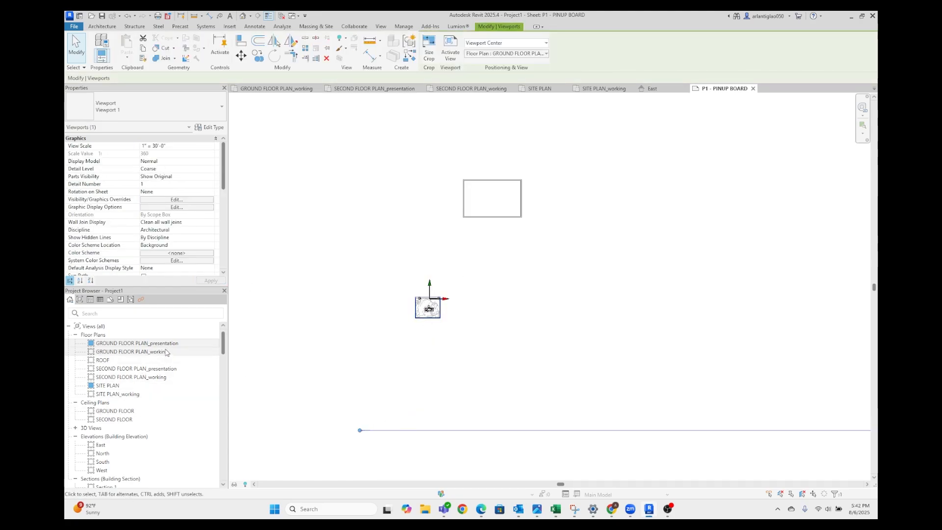
# Delete the off-sheet ground floor viewport and place GROUND FLOOR PLAN_presentation again inside the left half of the sheet border
pyautogui.press('Delete')
pyautogui.moveTo(150, 344); pyautogui.dragTo(263, 283)
pyautogui.moveTo(472, 194); pyautogui.dragTo(471, 194)
pyautogui.scroll(3, 471, 194)
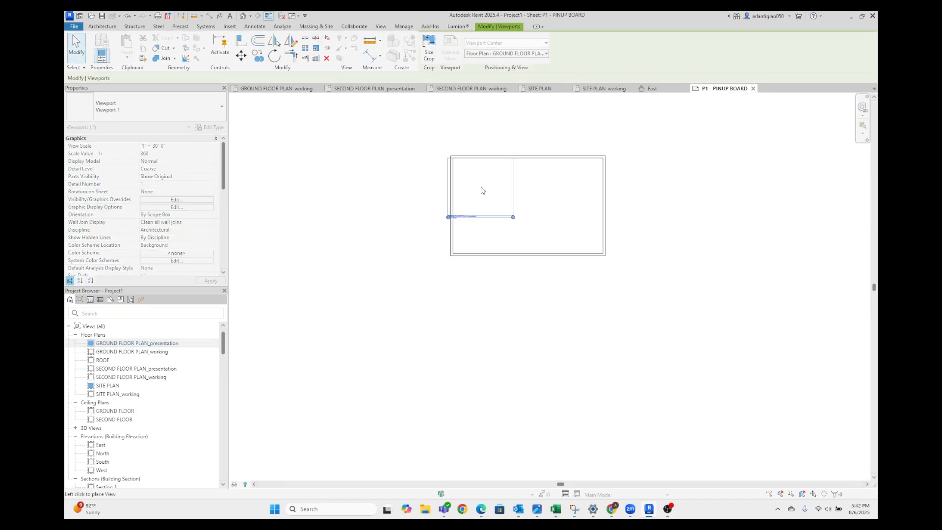
pyautogui.click(498, 205)
pyautogui.scroll(3, 529, 198)
pyautogui.click(553, 211)
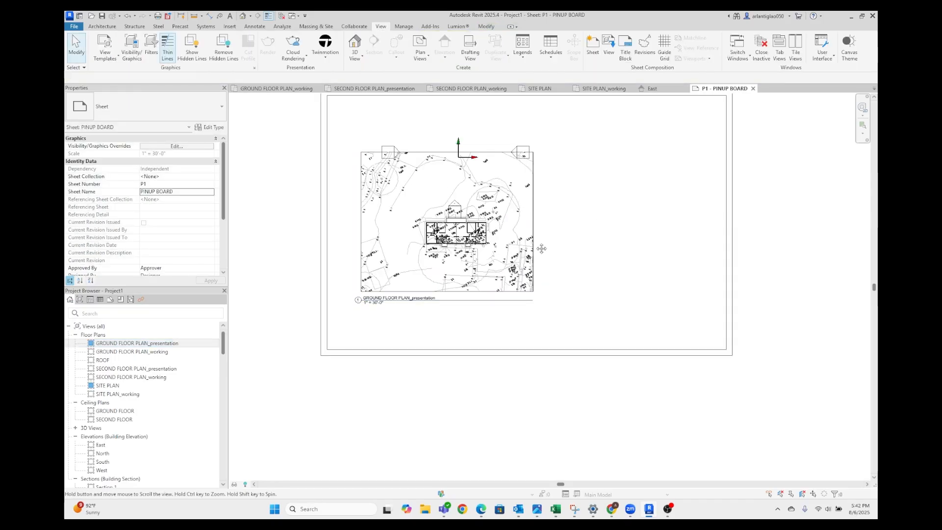
pyautogui.scroll(-3, 524, 235)
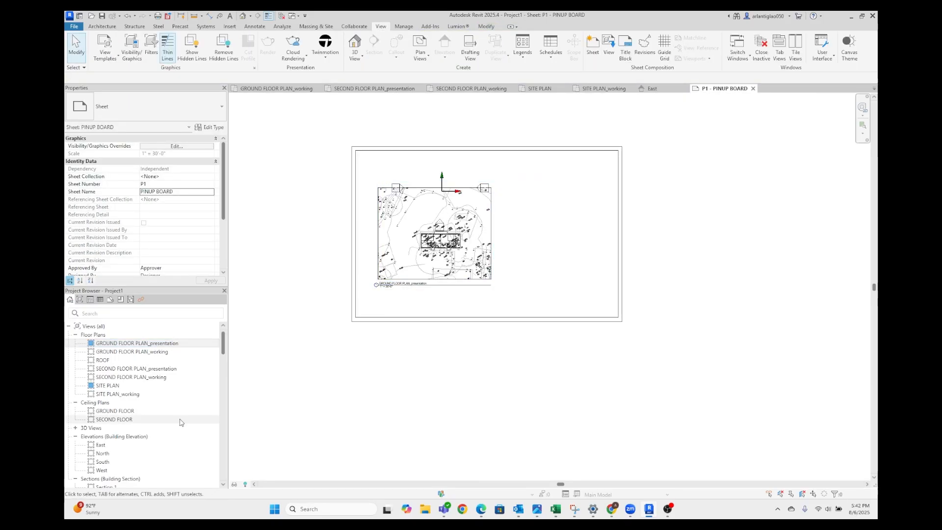
# Set the view scale of SECOND FLOOR PLAN_presentation to 1" = 30'-0"
pyautogui.click(148, 376)
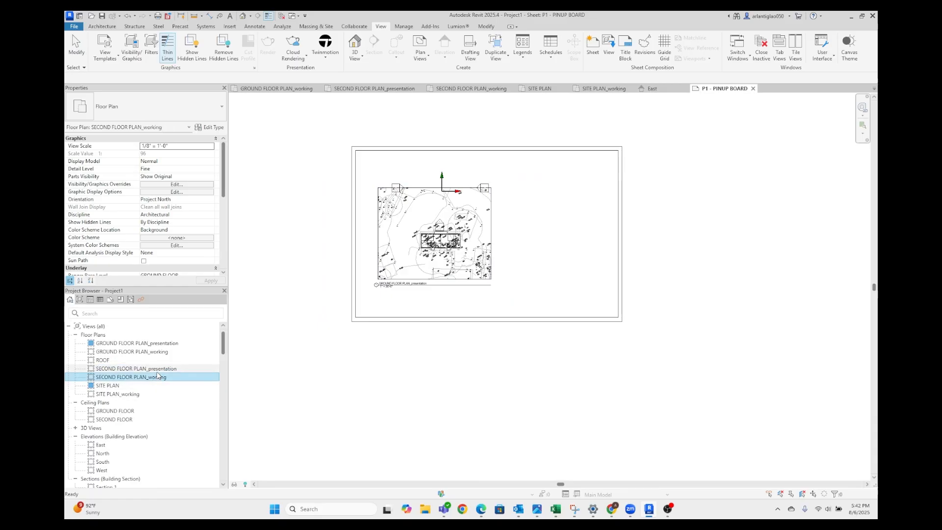
pyautogui.click(159, 369)
pyautogui.click(159, 369)
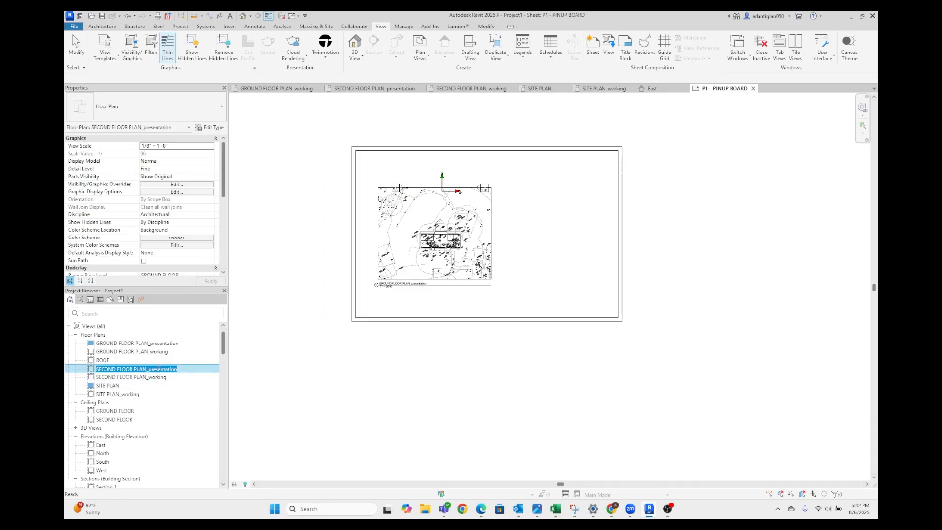
pyautogui.click(198, 369)
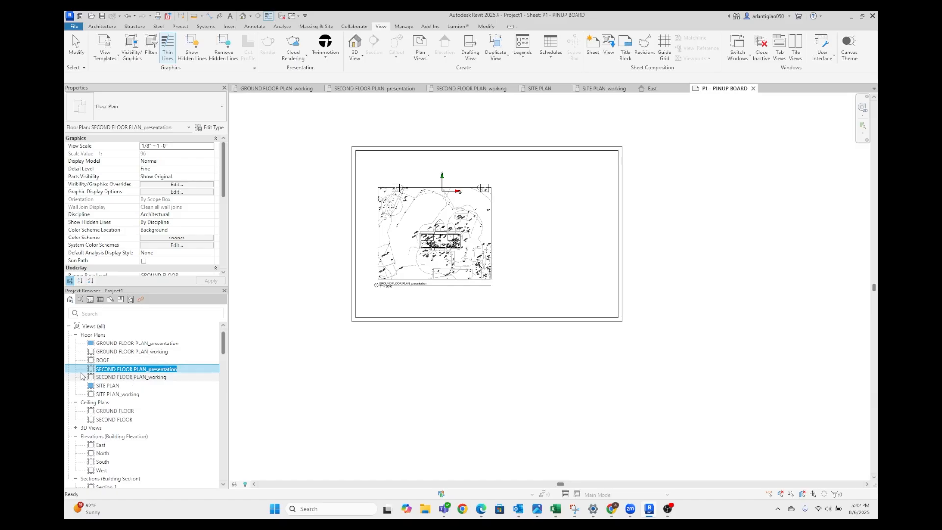
pyautogui.click(210, 146)
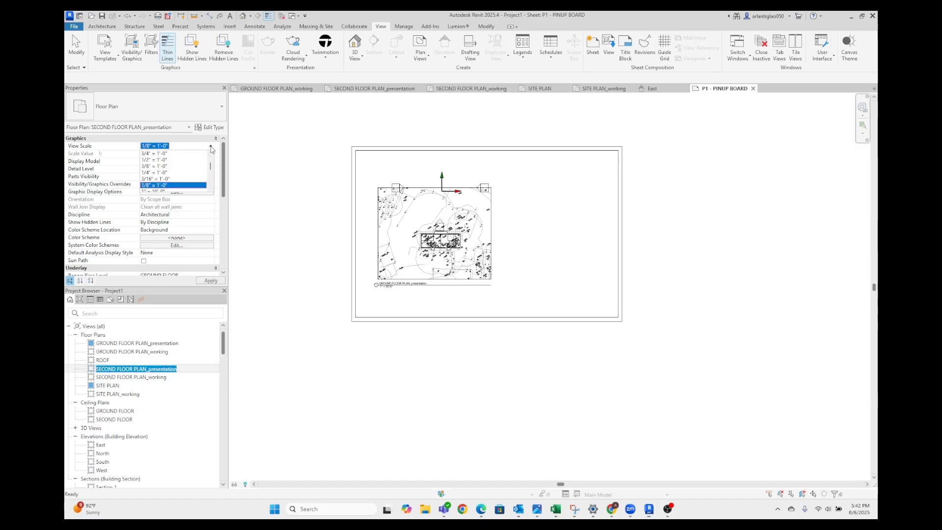
pyautogui.click(129, 369)
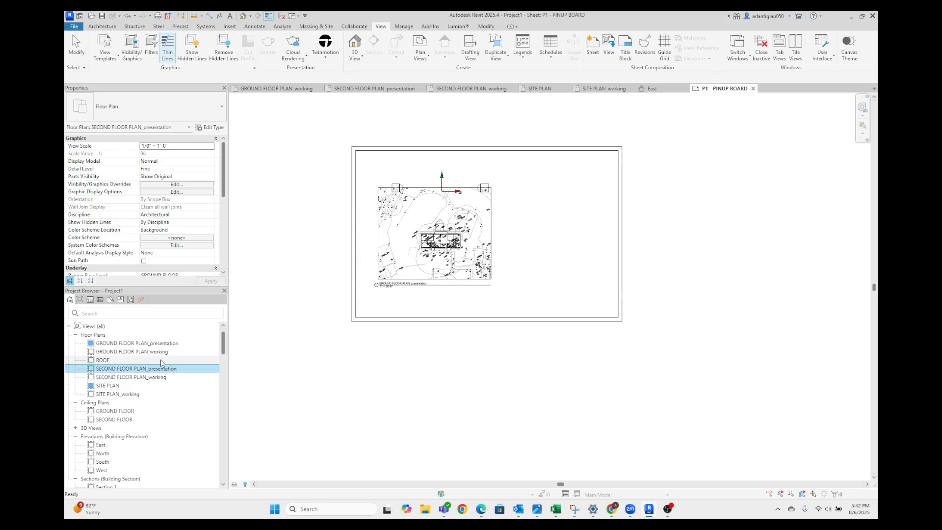
pyautogui.click(212, 147)
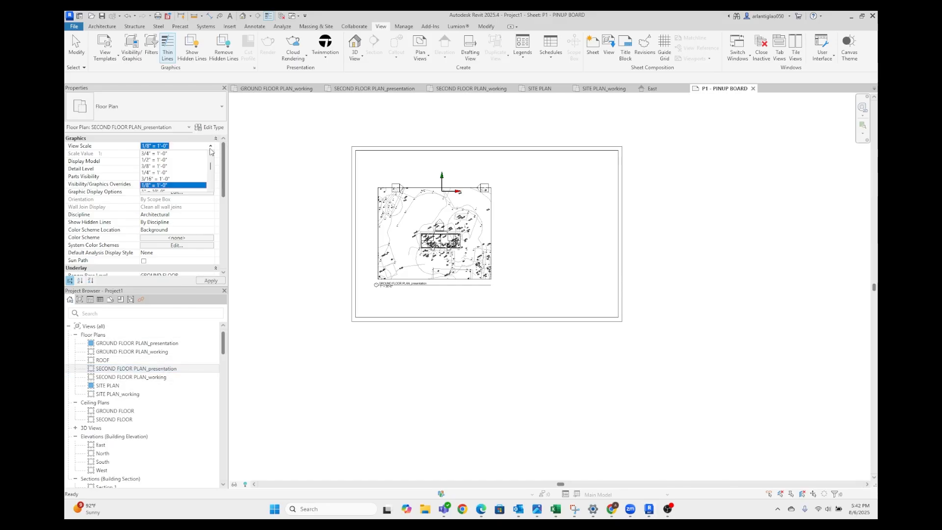
pyautogui.scroll(-1, 171, 180)
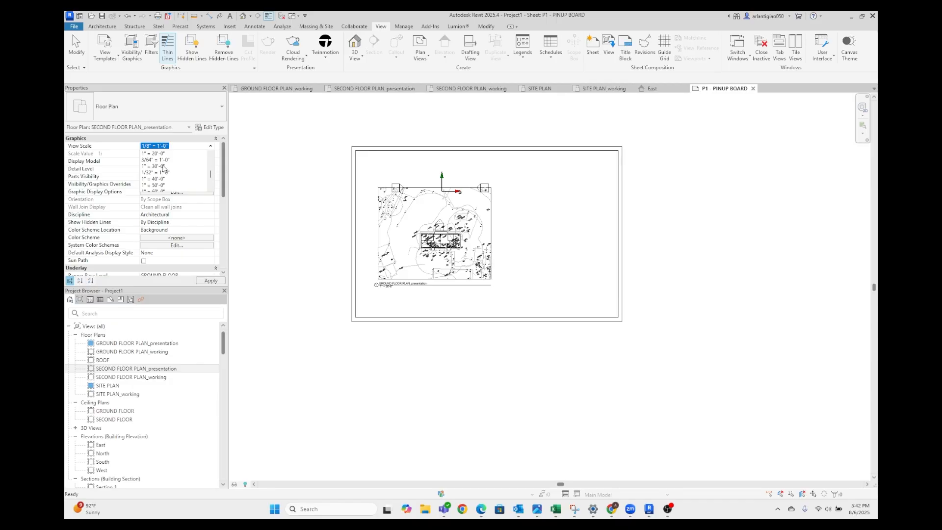
pyautogui.click(163, 166)
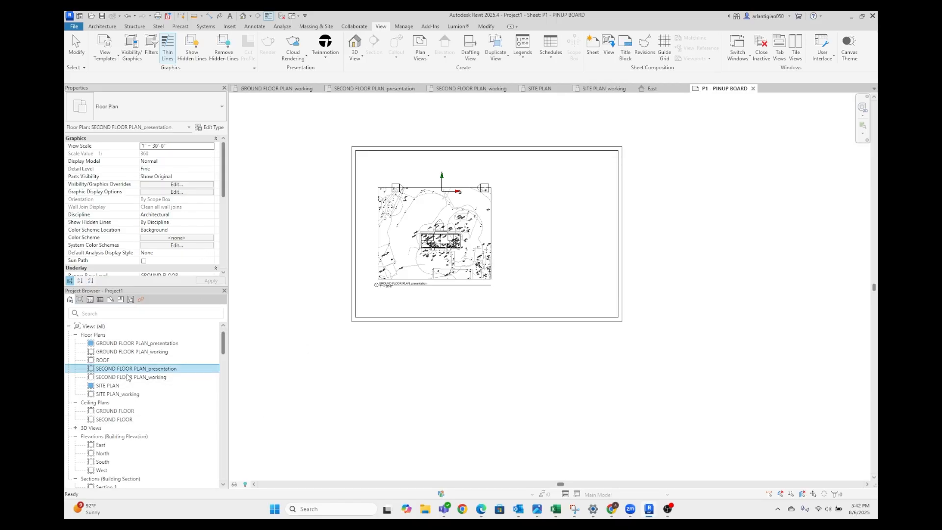
# Place SECOND FLOOR PLAN_presentation on the P1 sheet to the right of the ground floor plan, aligned with it horizontally
pyautogui.scroll(-3, 182, 233)
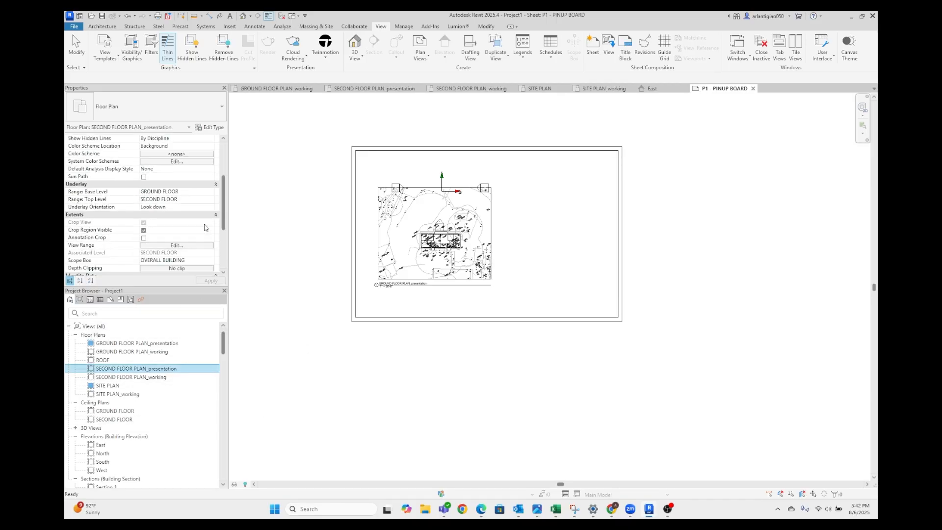
pyautogui.scroll(-1, 206, 247)
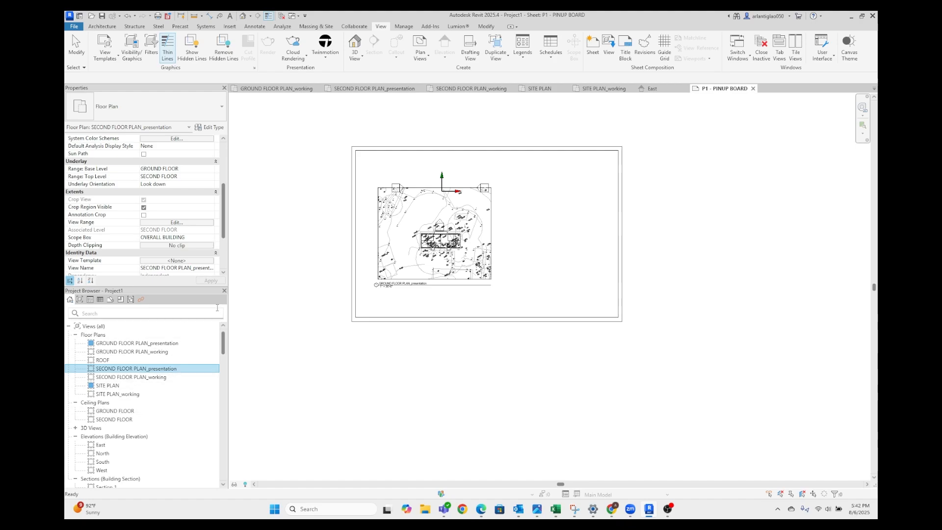
pyautogui.click(339, 397)
pyautogui.click(162, 362)
pyautogui.click(168, 369)
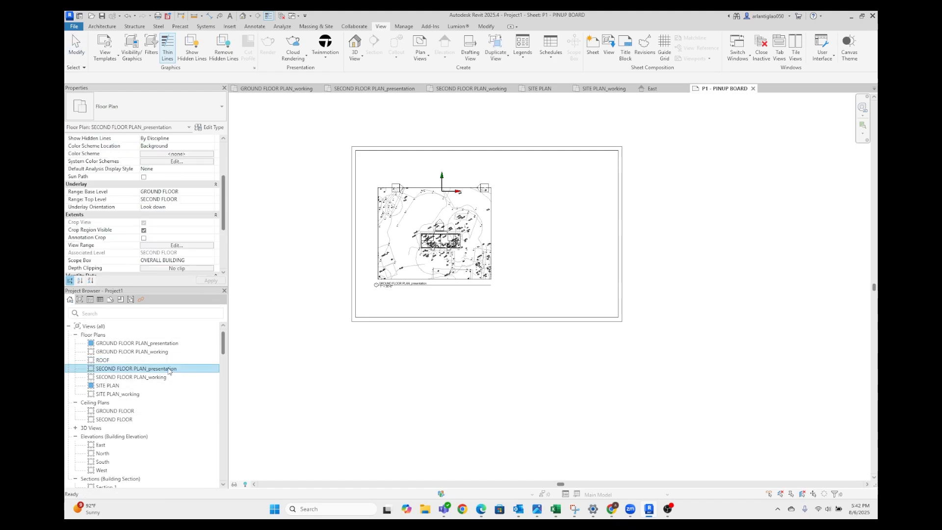
pyautogui.moveTo(168, 367); pyautogui.dragTo(560, 232)
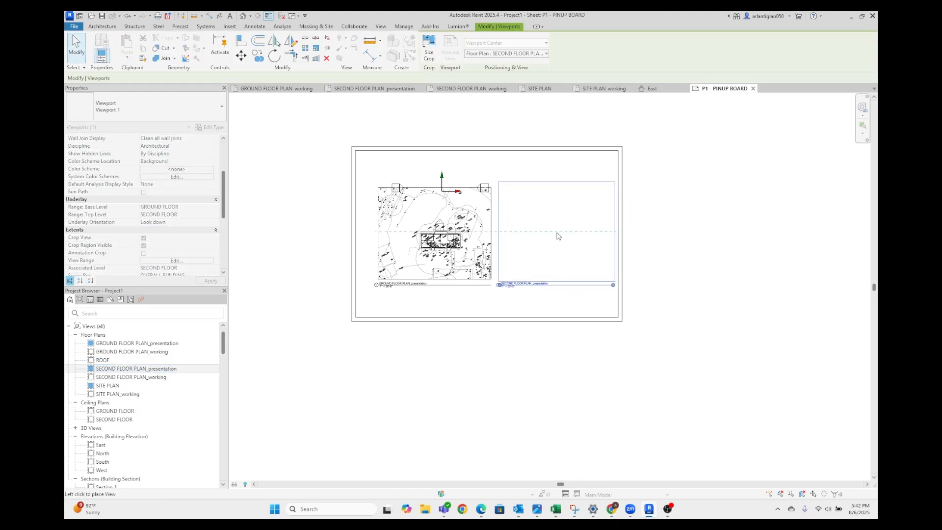
pyautogui.click(557, 235)
# Shift the ground and second floor viewports together slightly to the left within the sheet border
pyautogui.scroll(3, 536, 263)
pyautogui.moveTo(559, 320); pyautogui.dragTo(429, 263)
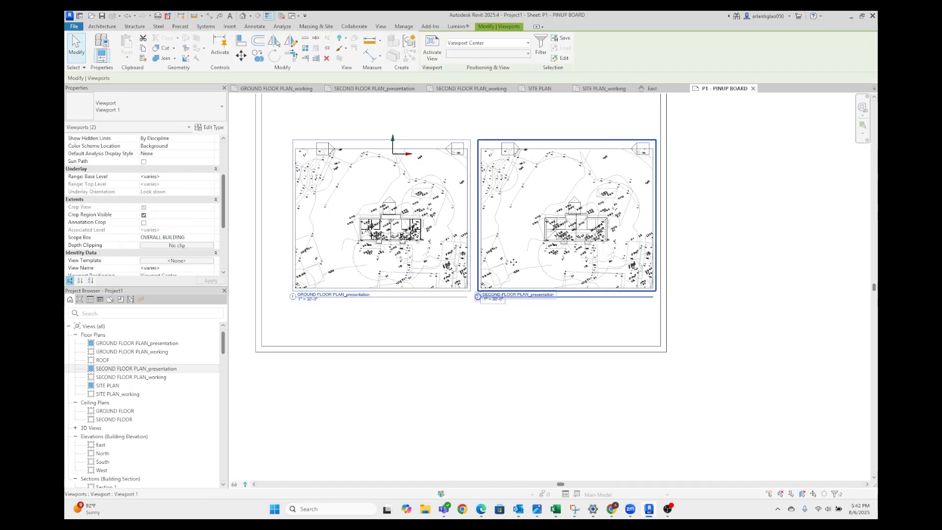
pyautogui.moveTo(513, 260); pyautogui.dragTo(484, 260)
pyautogui.click(727, 276)
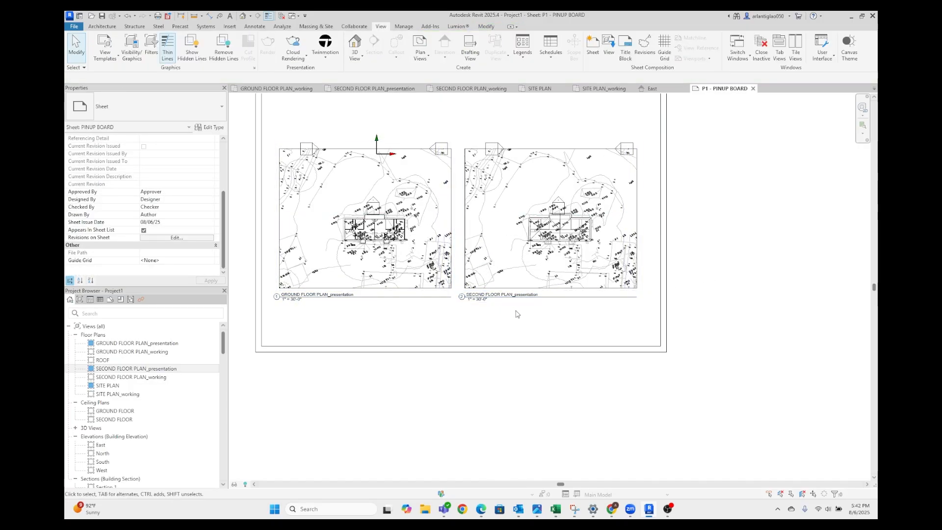
# Duplicate the P1 - PINUP BOARD sheet as an empty sheet
pyautogui.scroll(-5, 98, 455)
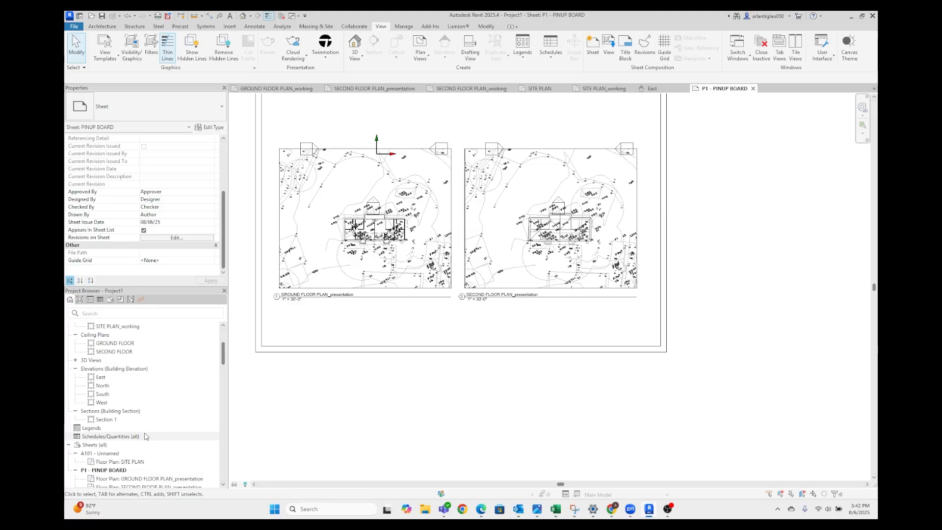
pyautogui.click(135, 429)
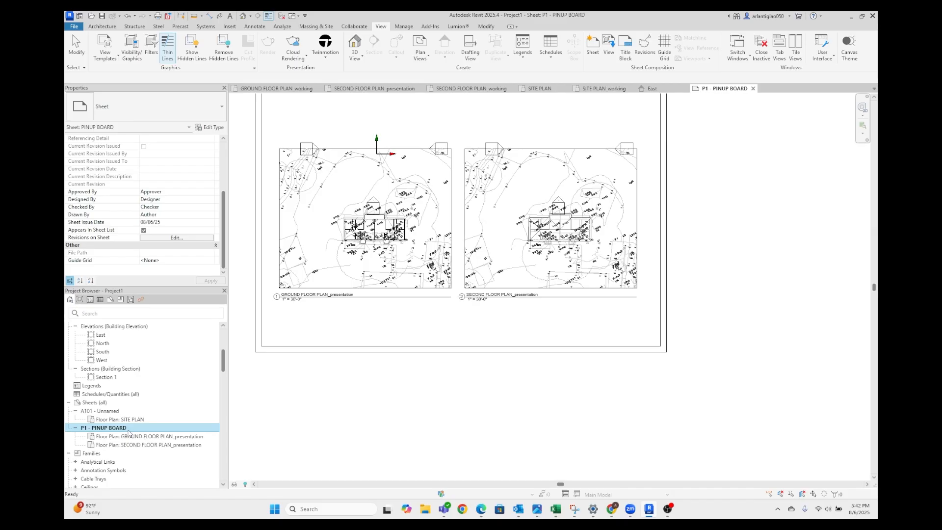
pyautogui.rightClick(129, 432)
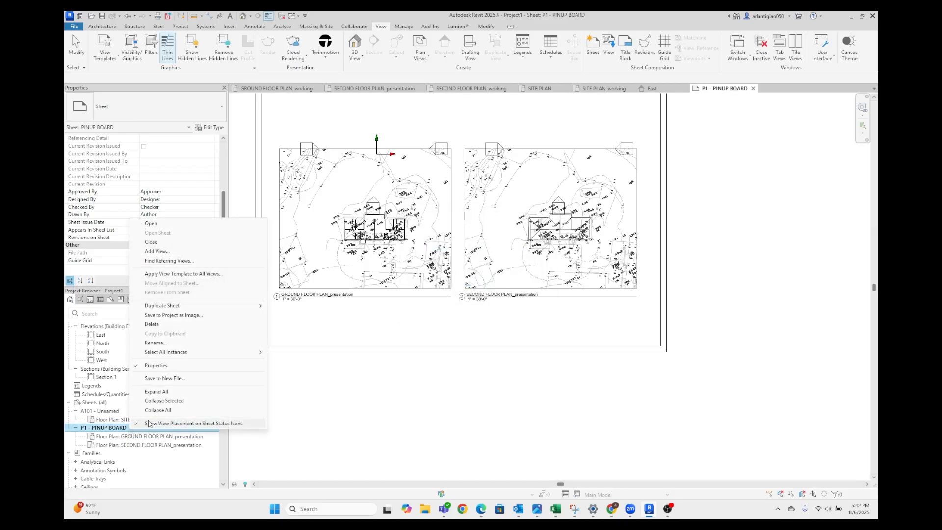
pyautogui.moveTo(194, 306)
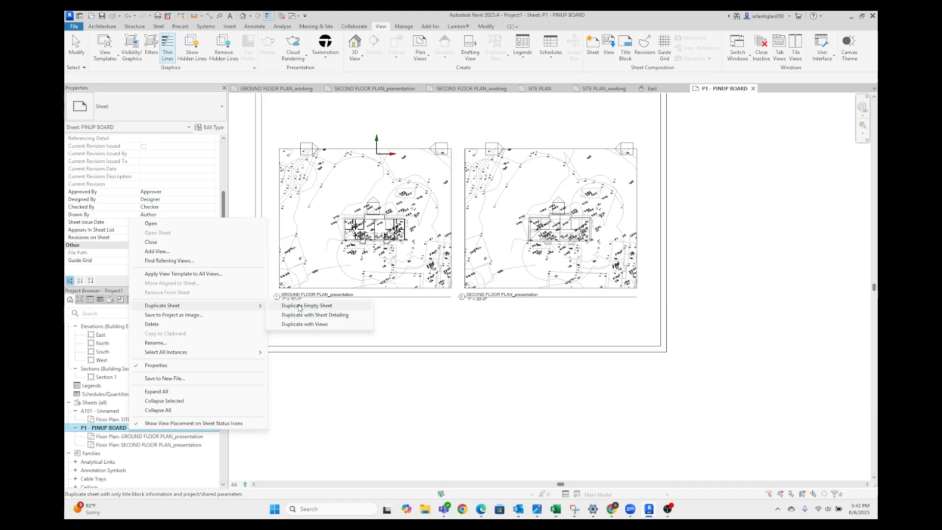
pyautogui.click(315, 305)
# Renumber the duplicated sheet as P2 and rename it PINUP BOARD - SITE
pyautogui.rightClick(126, 427)
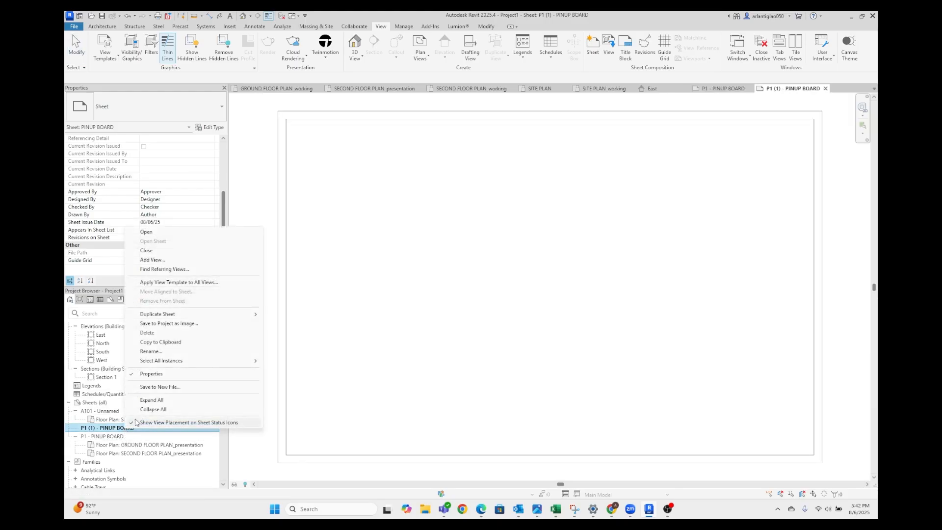
pyautogui.click(250, 350)
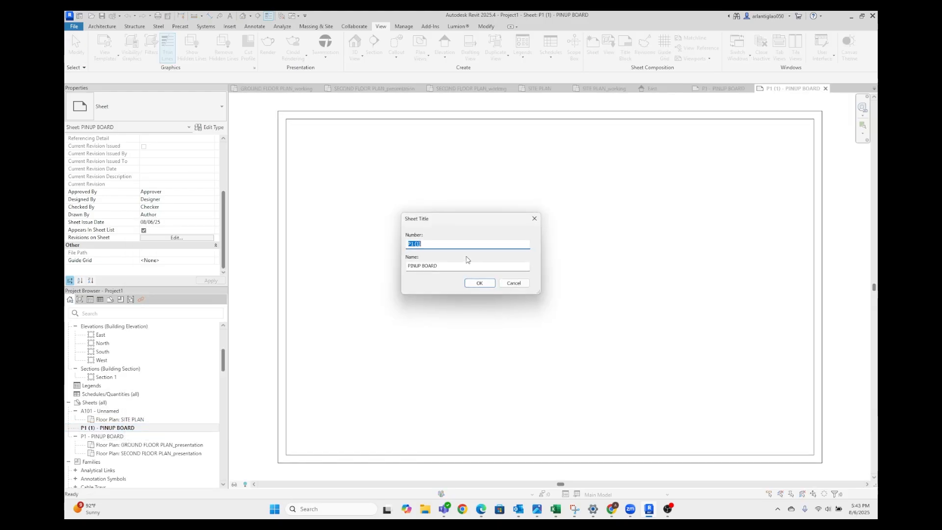
pyautogui.write('P')
pyautogui.press('capslock')
pyautogui.write('2')
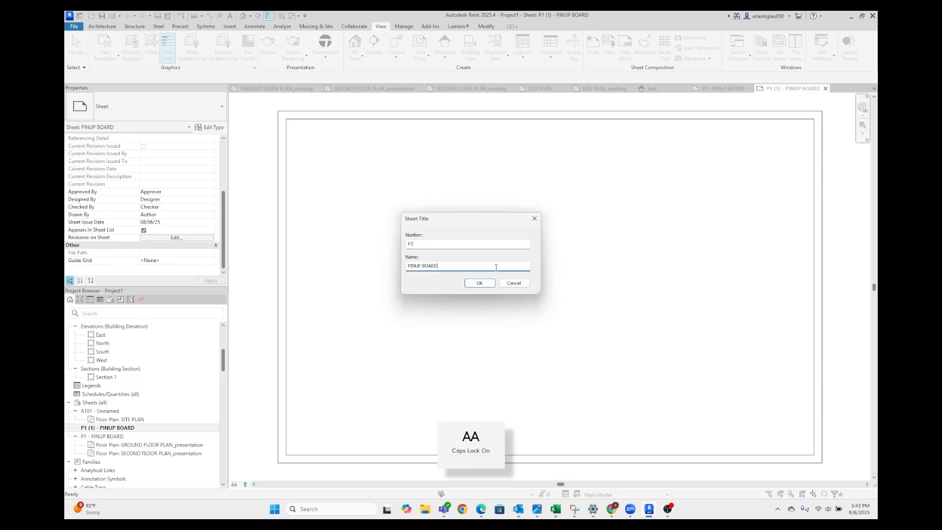
pyautogui.moveTo(467, 263); pyautogui.dragTo(403, 272)
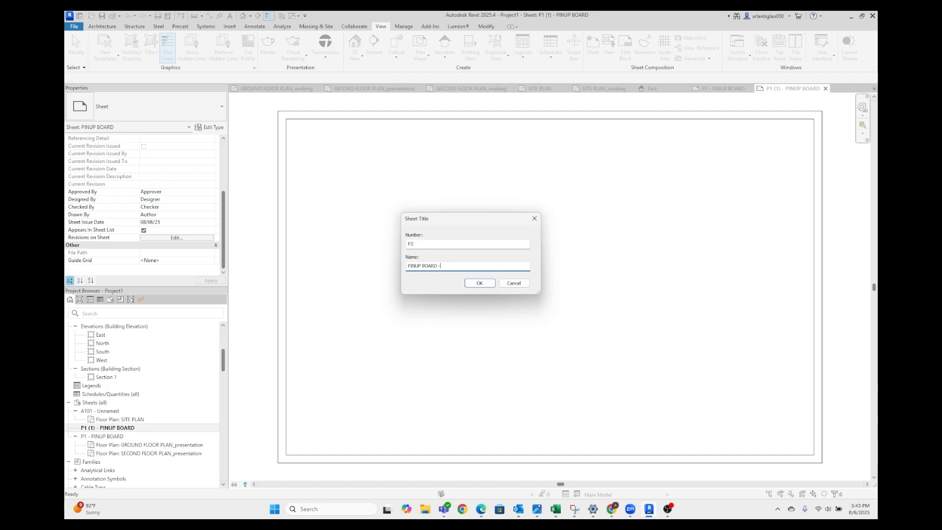
pyautogui.press('Return')
pyautogui.press('capslock')
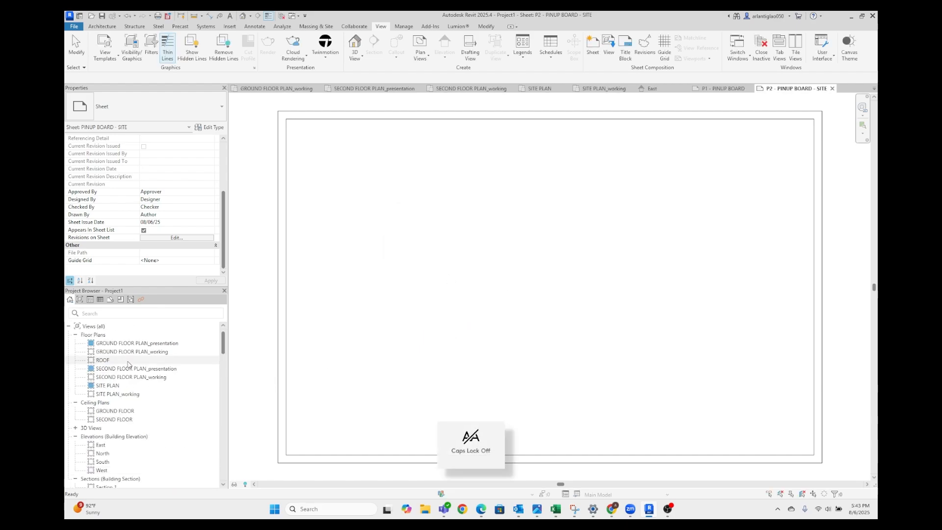
# Try to place the SITE PLAN view on the P2 sheet
pyautogui.click(108, 386)
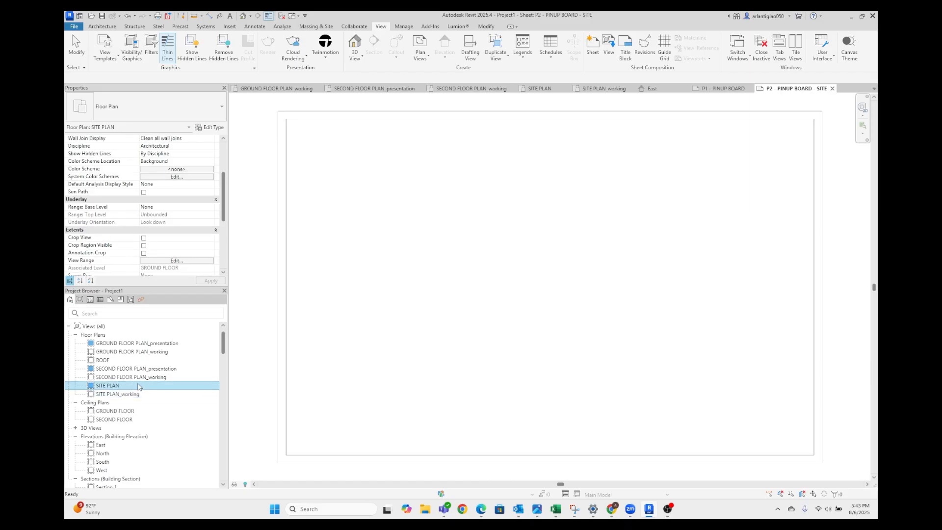
pyautogui.moveTo(140, 386); pyautogui.dragTo(510, 308)
pyautogui.click(530, 284)
# Delete the A101 - Unnamed sheet that holds the SITE PLAN view
pyautogui.scroll(-6, 128, 420)
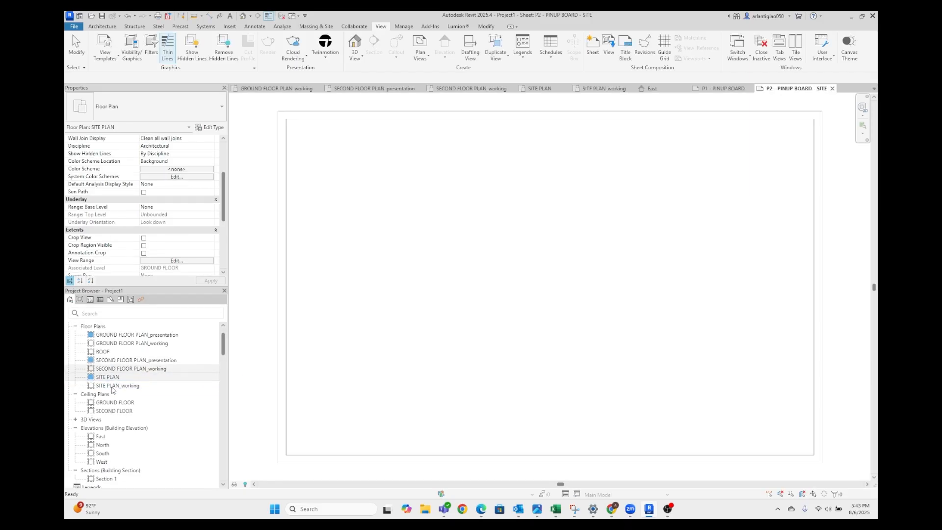
pyautogui.scroll(6, 129, 420)
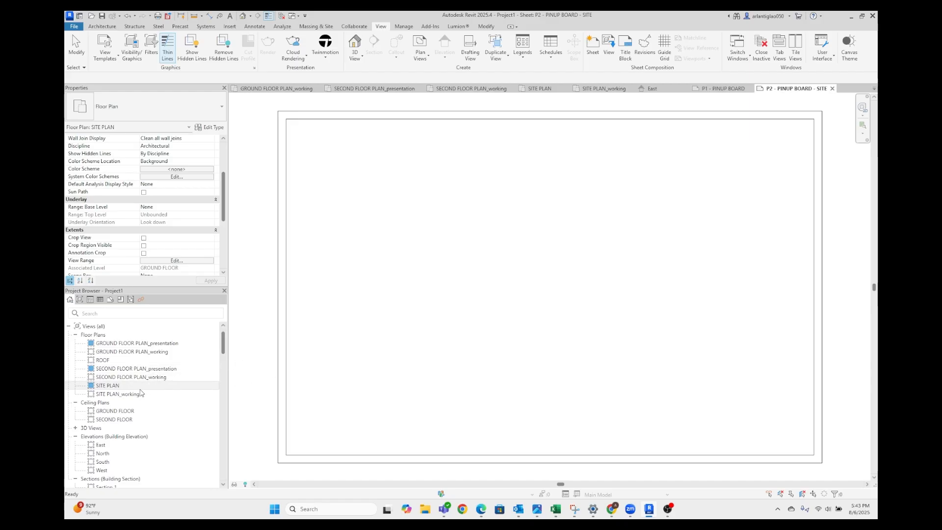
pyautogui.scroll(-5, 167, 390)
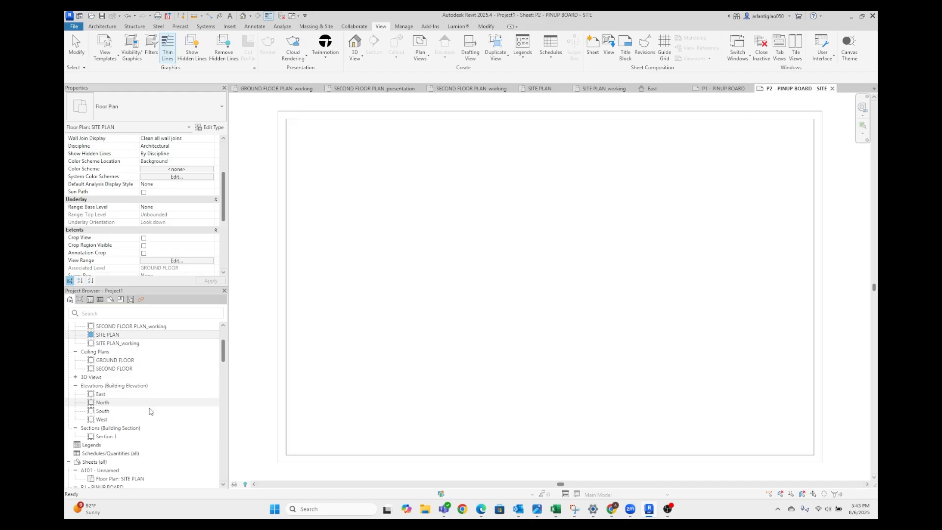
pyautogui.scroll(5, 139, 398)
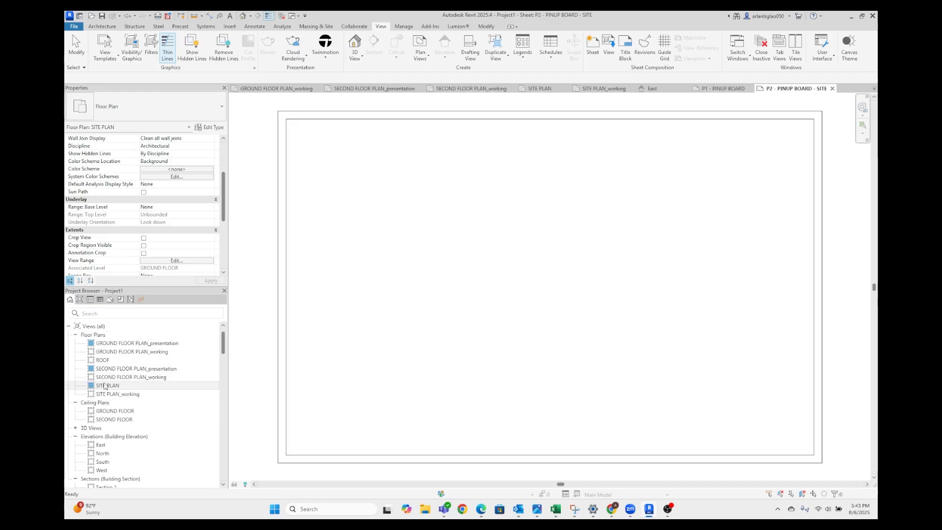
pyautogui.scroll(-10, 168, 404)
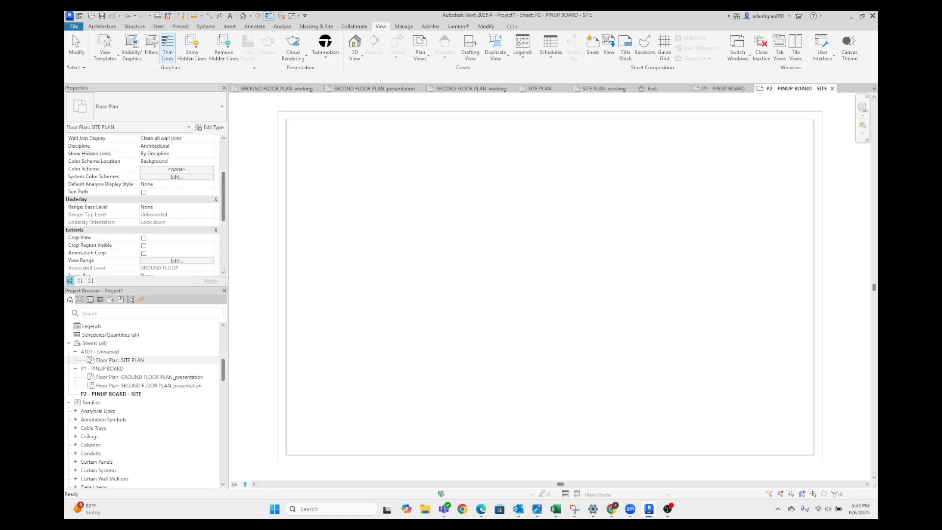
pyautogui.click(97, 352)
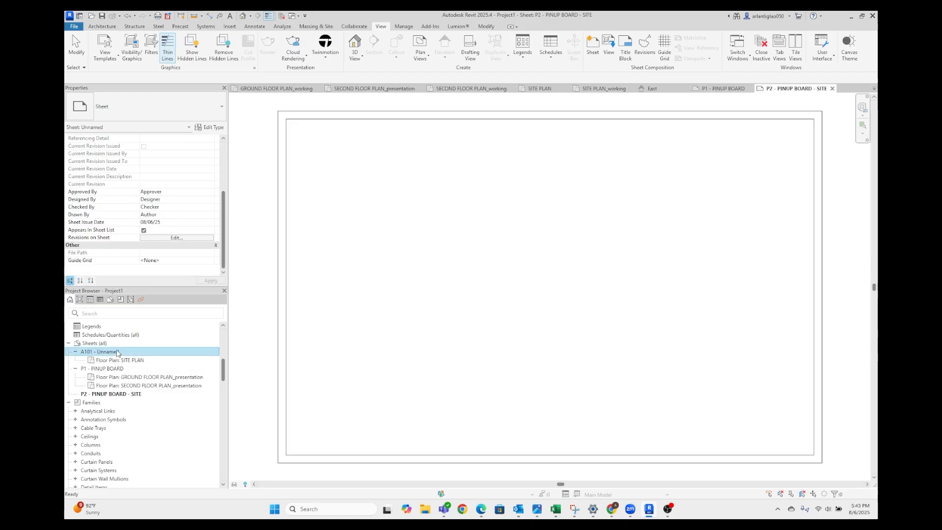
pyautogui.press('Delete')
# Place the SITE PLAN floor plan view on the P2 - PINUP BOARD - SITE sheet
pyautogui.scroll(8, 157, 373)
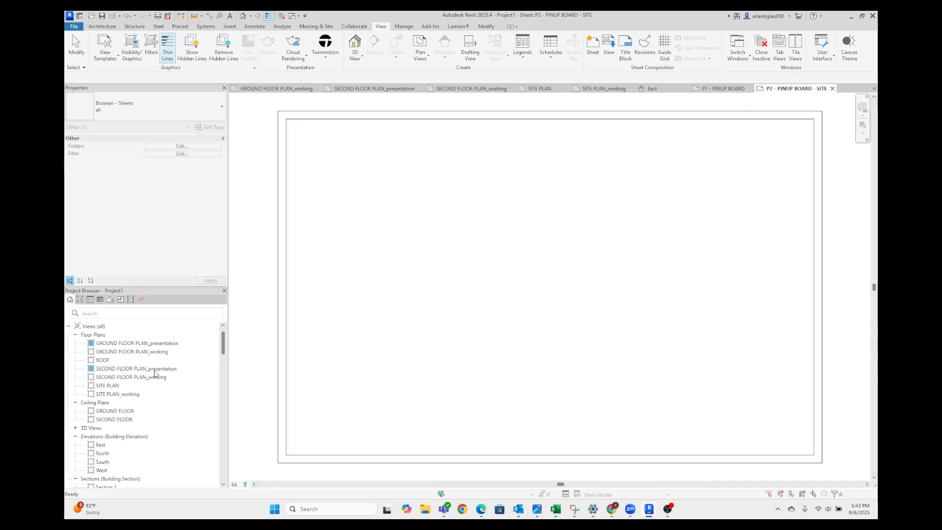
pyautogui.click(90, 395)
pyautogui.click(84, 388)
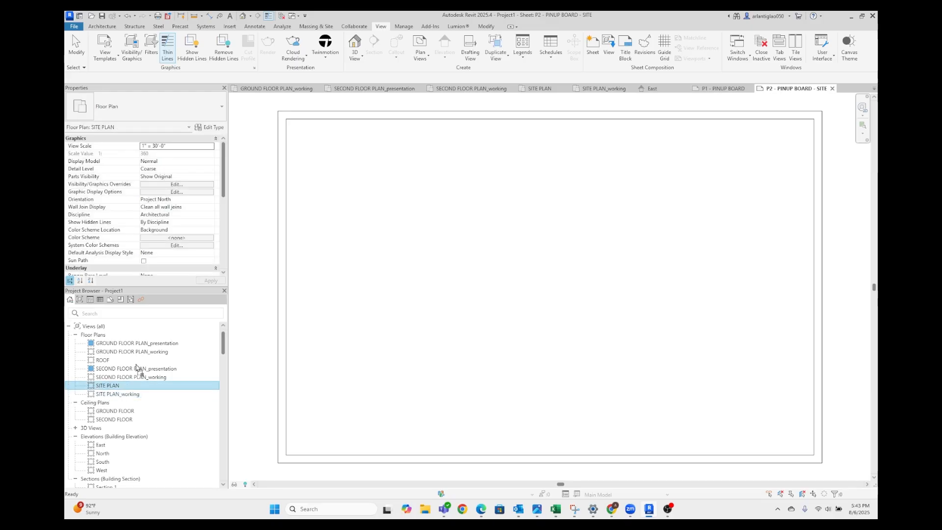
pyautogui.moveTo(137, 369); pyautogui.dragTo(532, 284)
pyautogui.scroll(-5, 531, 284)
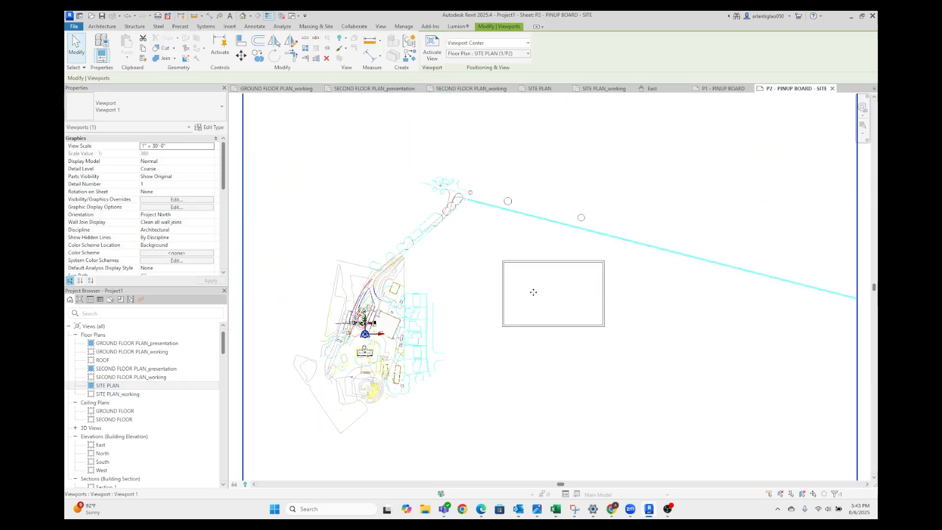
# Set the SITE PLAN viewport's scale to 1" = 60'-0" and move the viewport so the site overlaps the sheet border
pyautogui.scroll(-3, 533, 292)
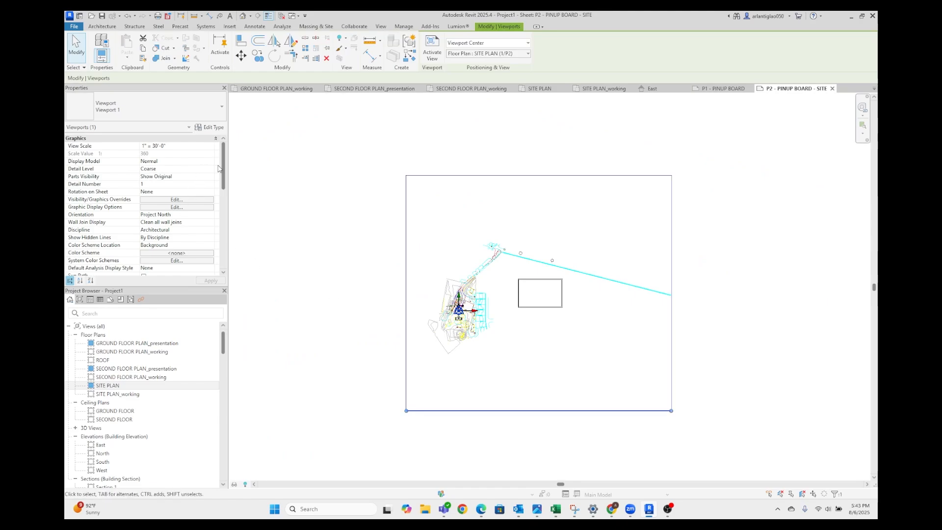
pyautogui.click(212, 147)
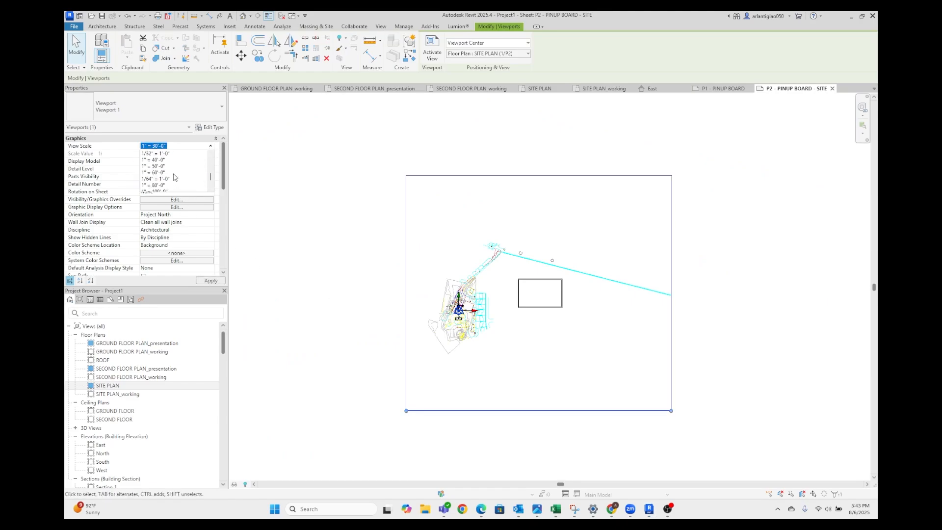
pyautogui.click(157, 172)
pyautogui.click(565, 343)
pyautogui.moveTo(420, 367); pyautogui.dragTo(520, 298)
pyautogui.click(737, 283)
pyautogui.scroll(3, 732, 280)
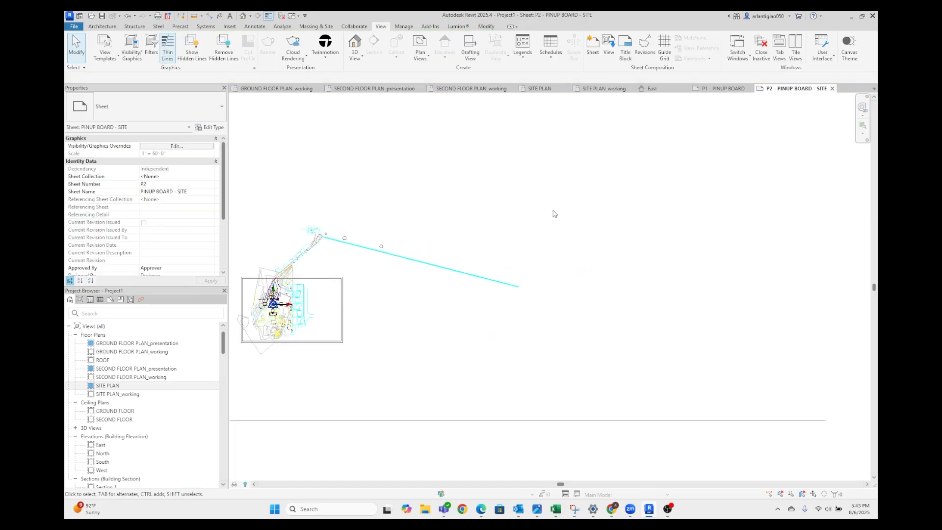
# Look through the open SITE PLAN_working and second floor plan views and examine the extent of the site in the SITE PLAN view
pyautogui.click(542, 90)
pyautogui.click(604, 89)
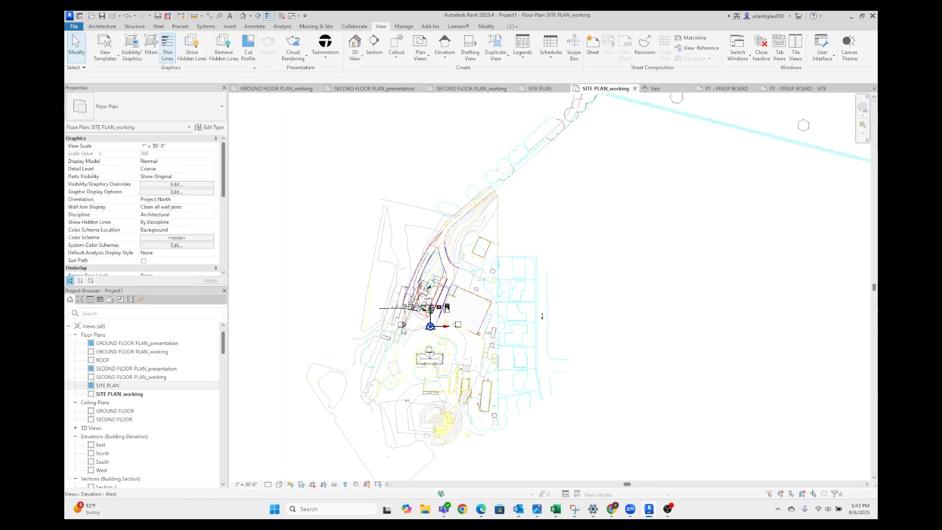
pyautogui.scroll(4, 403, 329)
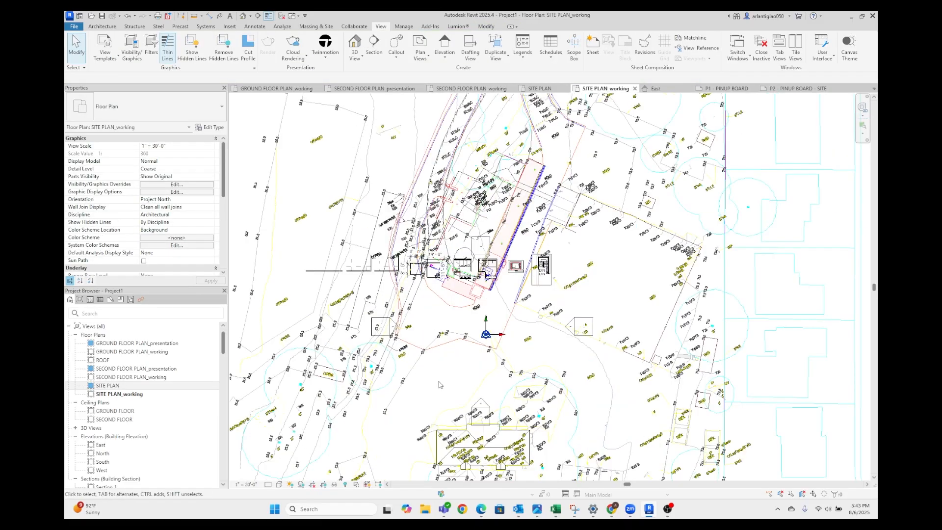
pyautogui.click(374, 89)
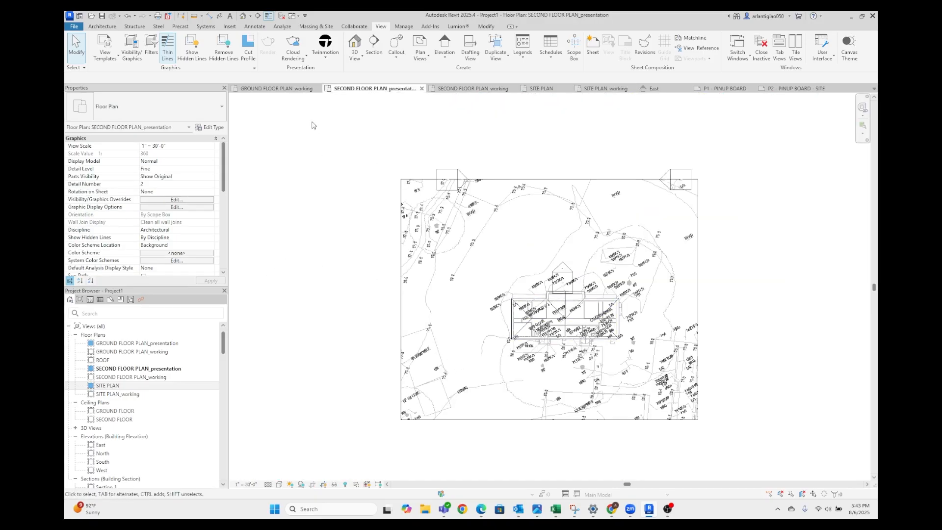
pyautogui.click(472, 89)
pyautogui.click(546, 90)
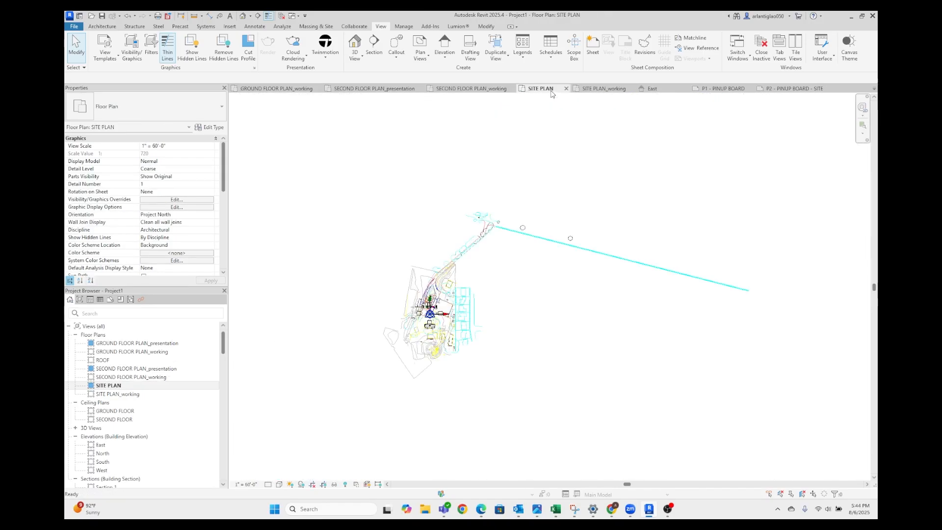
pyautogui.scroll(8, 429, 317)
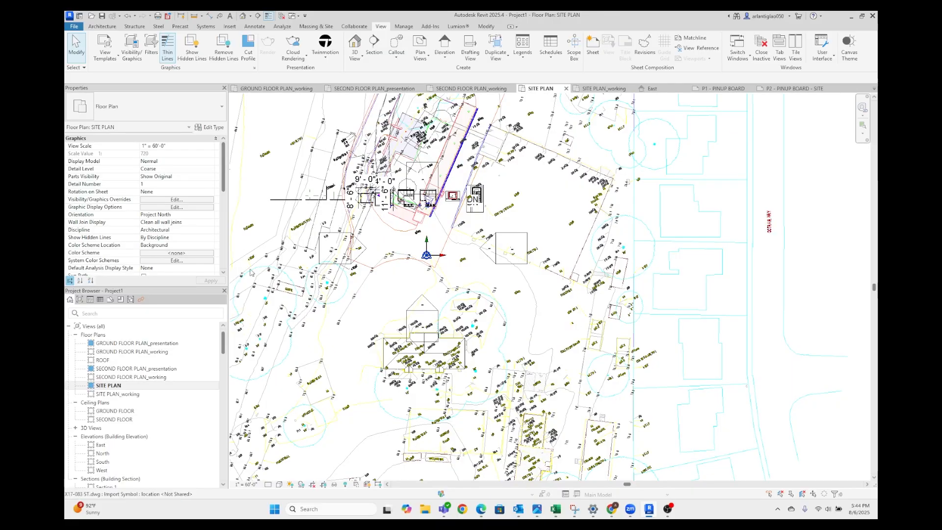
pyautogui.scroll(-2, 253, 275)
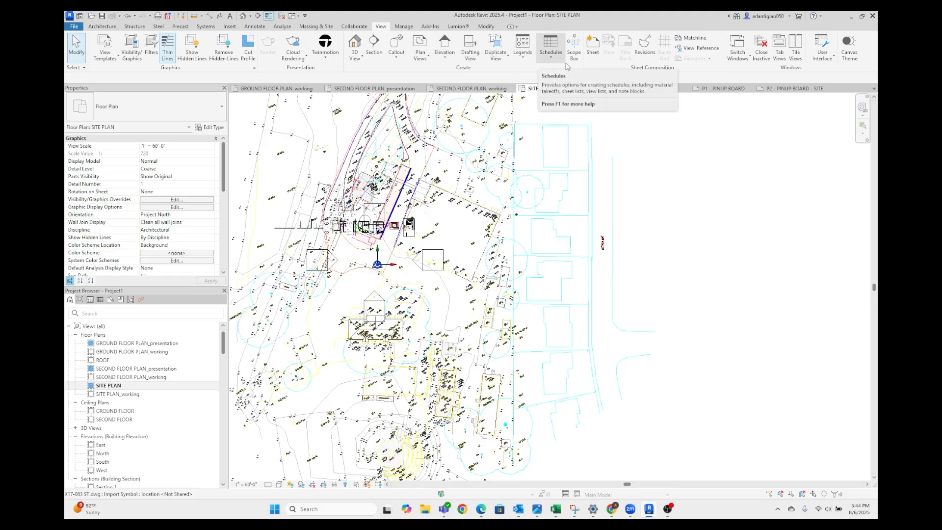
# Draw a scope box in the SITE PLAN view around the farm office and the neighbouring part of the site
pyautogui.click(573, 47)
pyautogui.click(511, 434)
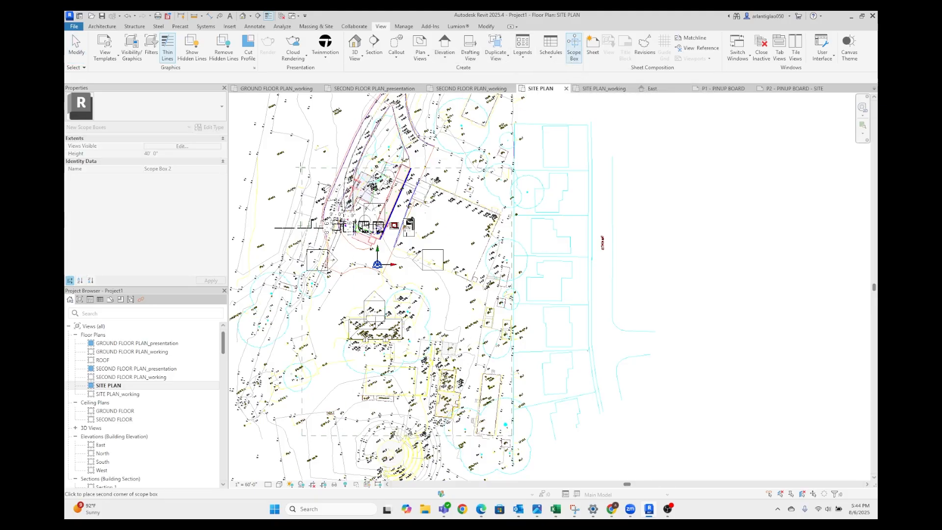
pyautogui.moveTo(246, 141); pyautogui.dragTo(352, 171, button='middle')
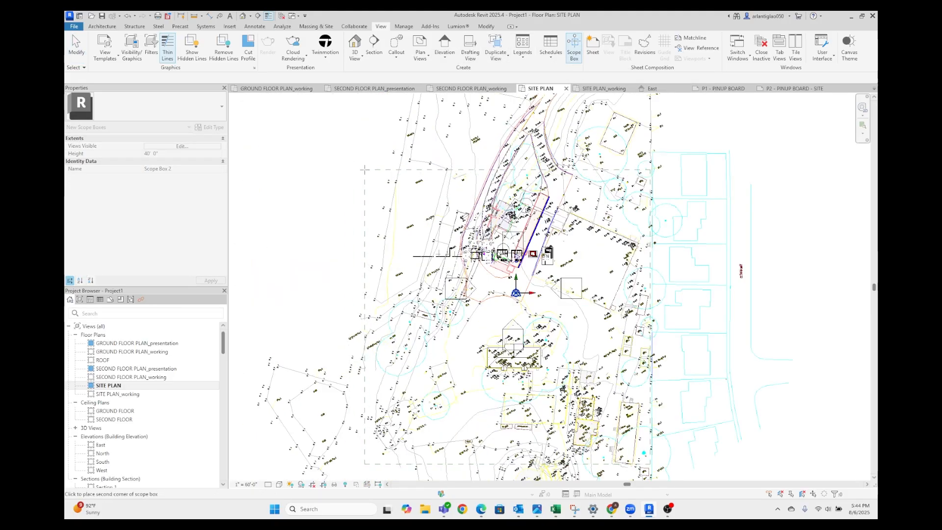
pyautogui.click(370, 179)
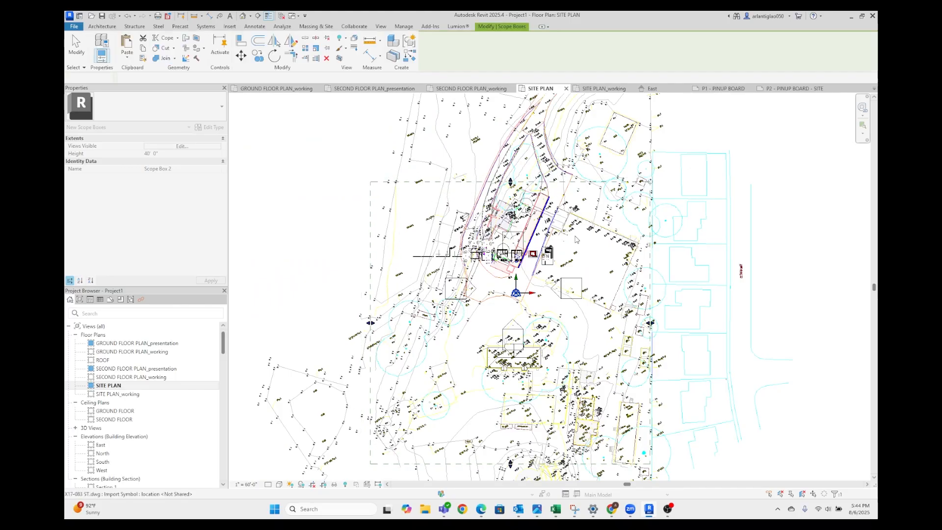
pyautogui.click(329, 250)
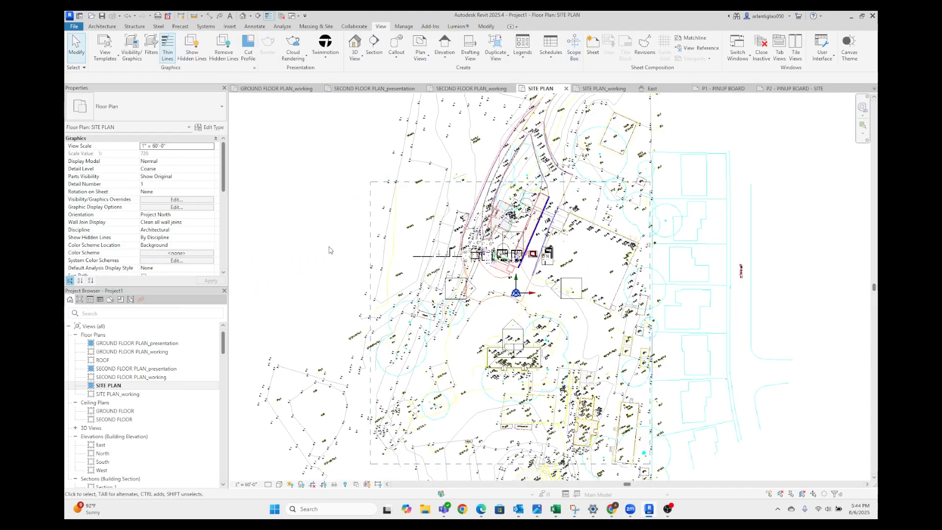
# Rename the new scope box around the farm office site as SITE
pyautogui.click(371, 241)
pyautogui.press('capslock')
pyautogui.write('SITE')
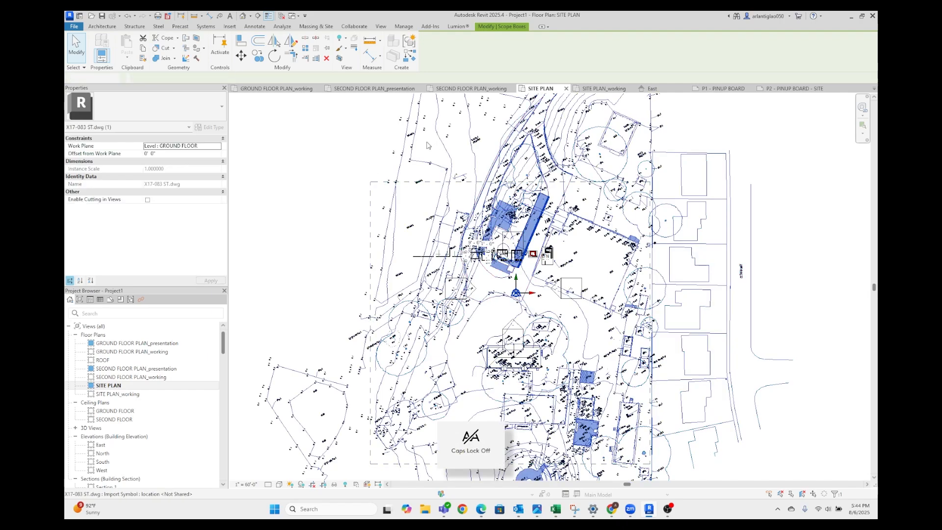
pyautogui.click(392, 254)
# Assign the SITE scope box to the SITE PLAN view so that it crops the plan
pyautogui.scroll(-5, 166, 236)
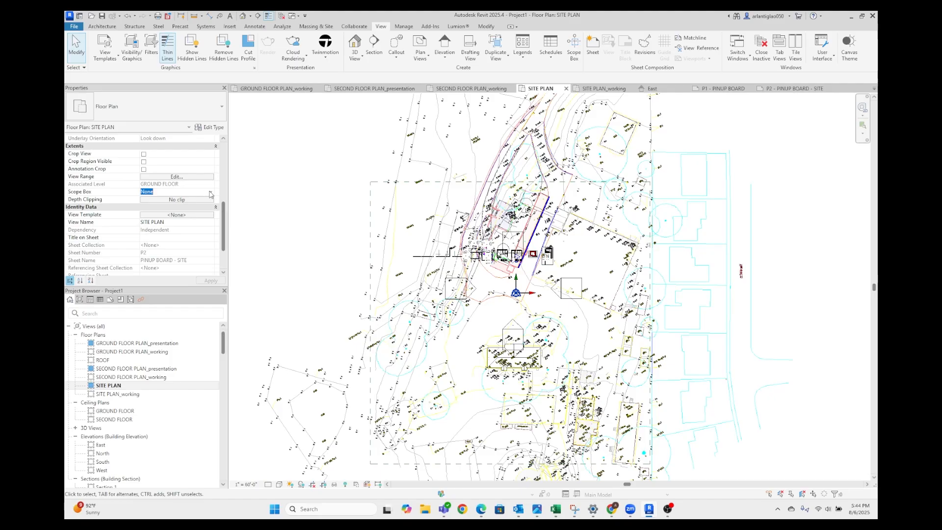
pyautogui.click(210, 193)
pyautogui.click(145, 212)
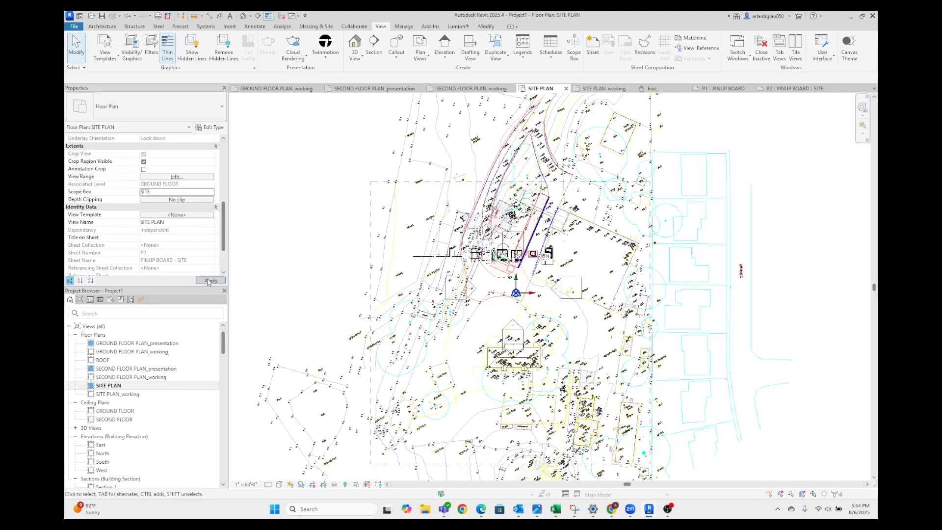
pyautogui.click(209, 281)
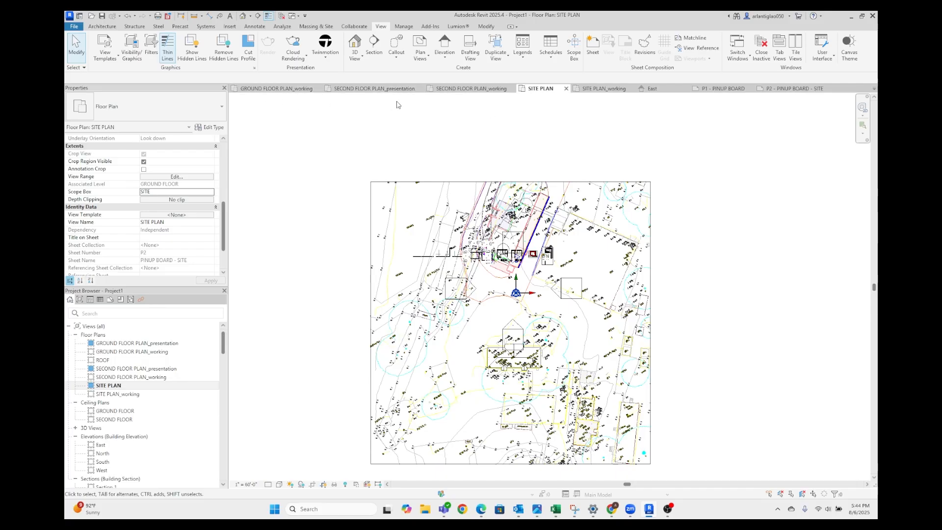
# Close all inactive views and open the P2 - PINUP BOARD - SITE sheet
pyautogui.click(284, 18)
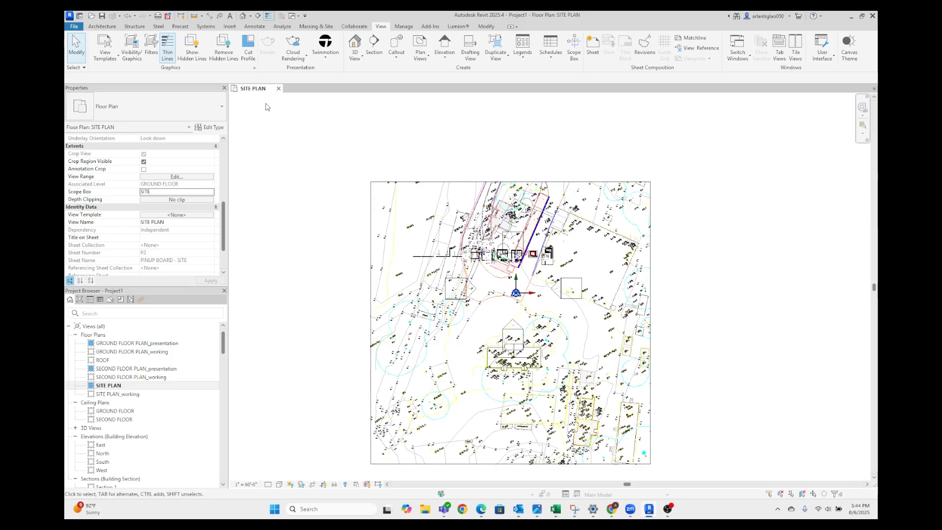
pyautogui.scroll(-2, 131, 432)
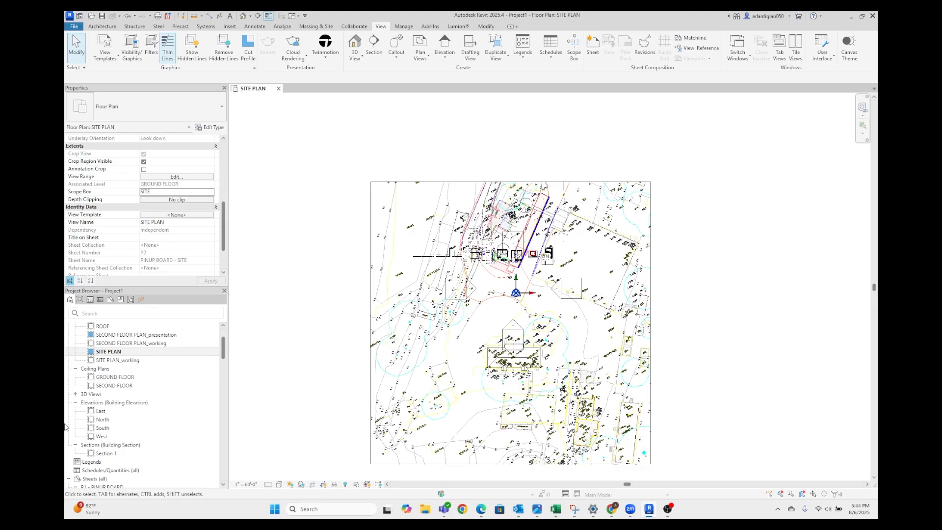
pyautogui.scroll(-5, 128, 392)
pyautogui.click(130, 378)
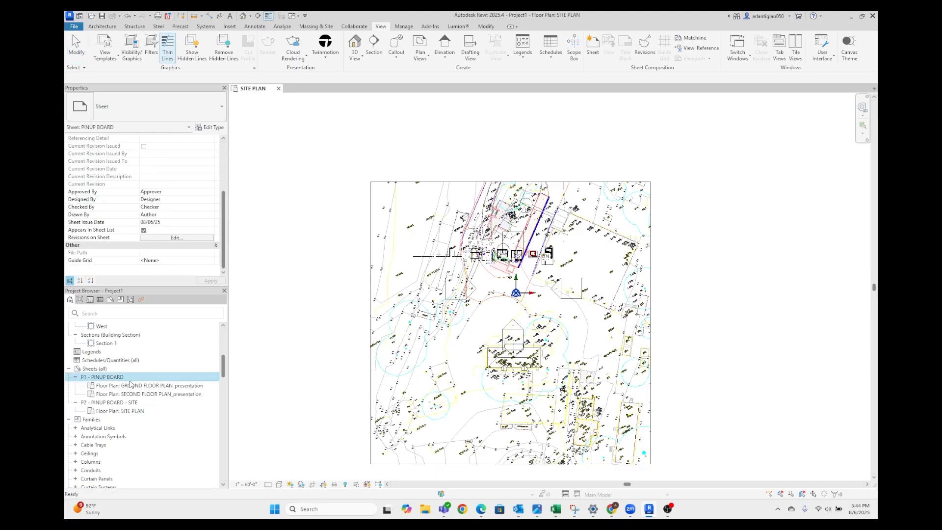
pyautogui.doubleClick(110, 402)
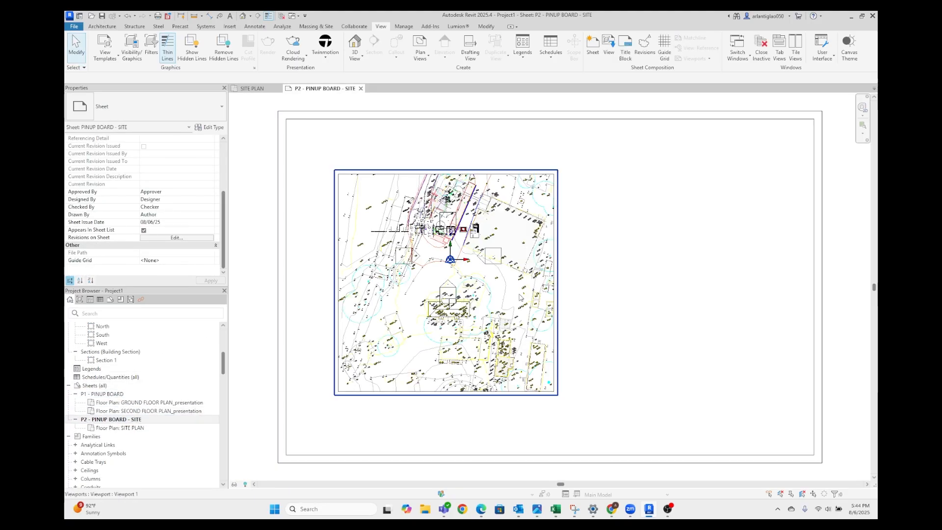
# Move the cropped SITE PLAN viewport to the middle of the P2 sheet
pyautogui.click(521, 298)
pyautogui.scroll(-2, 593, 322)
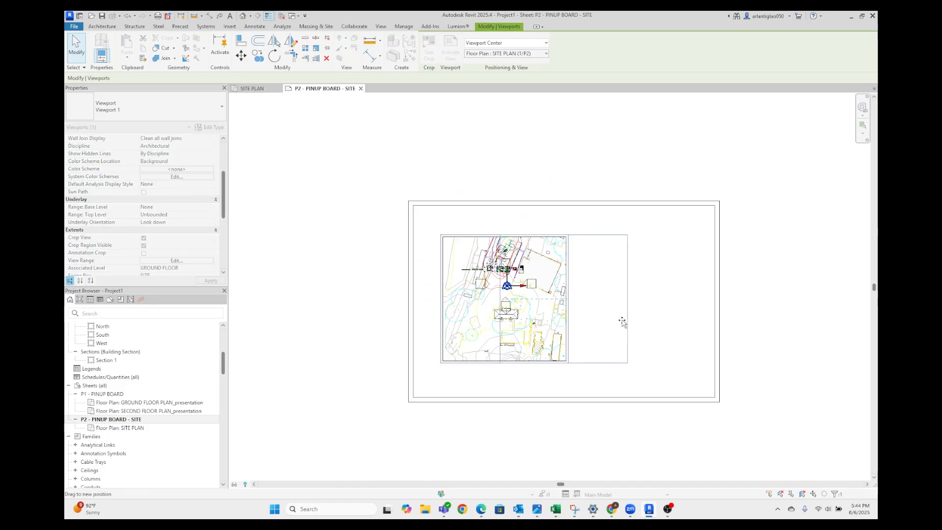
pyautogui.moveTo(622, 321); pyautogui.dragTo(622, 322)
pyautogui.click(757, 334)
# Move the SITE PLAN view title up so it sits directly beneath the cropped viewport
pyautogui.scroll(-4, 524, 352)
pyautogui.moveTo(602, 352); pyautogui.dragTo(584, 316, button='middle')
pyautogui.click(532, 411)
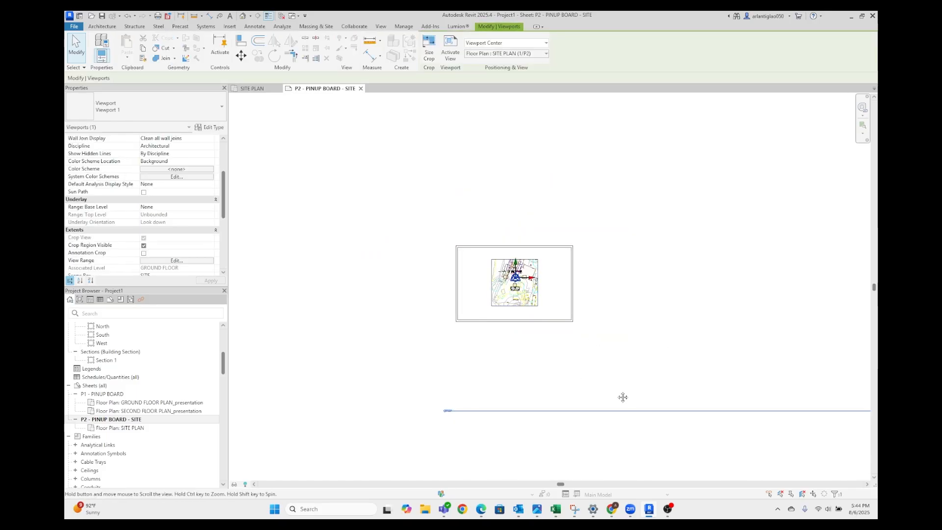
pyautogui.moveTo(622, 397); pyautogui.dragTo(503, 377, button='middle')
pyautogui.scroll(-3, 464, 371)
pyautogui.click(548, 354)
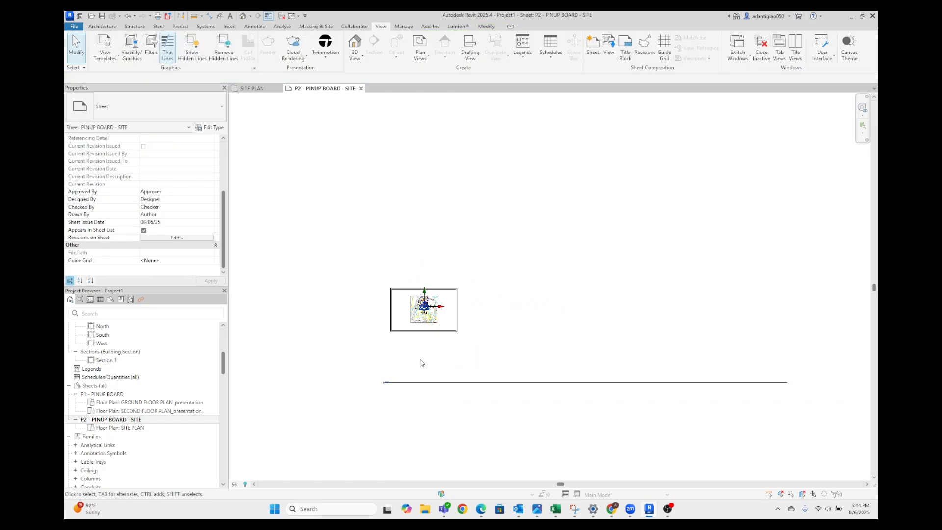
pyautogui.click(429, 306)
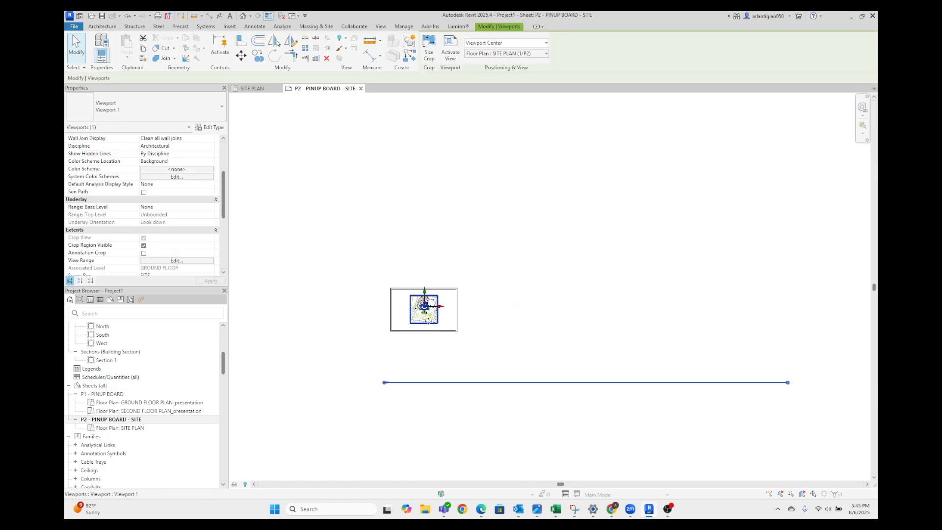
pyautogui.moveTo(411, 385); pyautogui.dragTo(484, 311)
pyautogui.scroll(5, 428, 333)
pyautogui.scroll(-6, 637, 324)
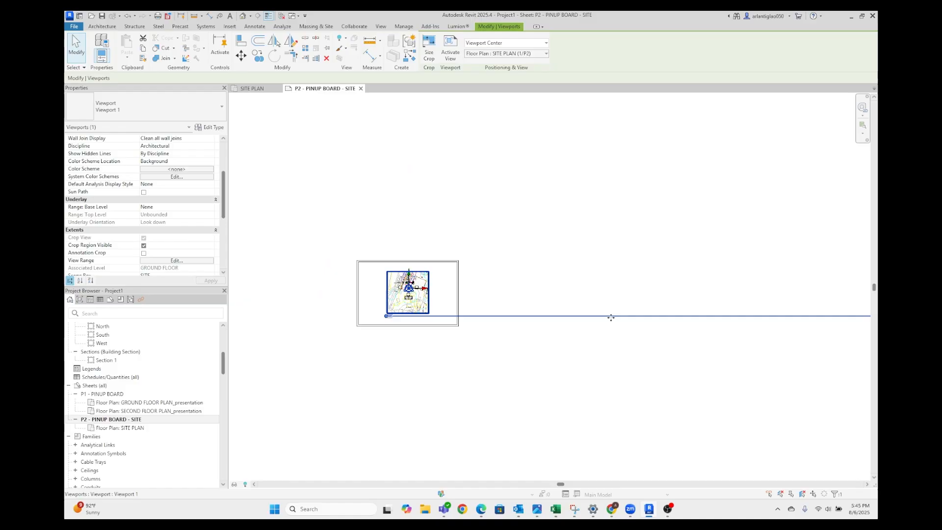
# Shorten the SITE PLAN view title's line to roughly the width of the viewport
pyautogui.scroll(-1, 611, 318)
pyautogui.scroll(-3, 691, 326)
pyautogui.moveTo(812, 323); pyautogui.dragTo(520, 323)
pyautogui.scroll(3, 522, 322)
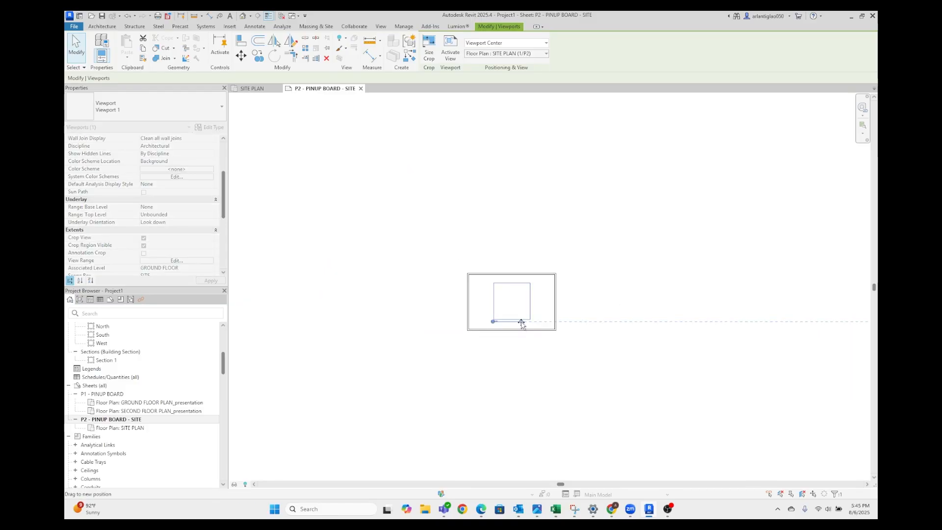
pyautogui.scroll(4, 522, 322)
pyautogui.click(542, 307)
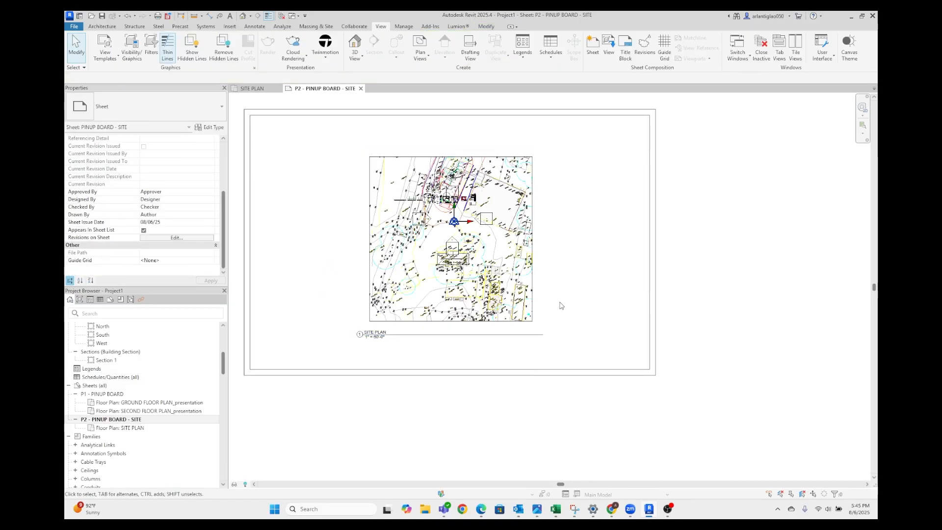
# Open the {3D} view of the farm office and its surrounding site
pyautogui.scroll(3, 561, 306)
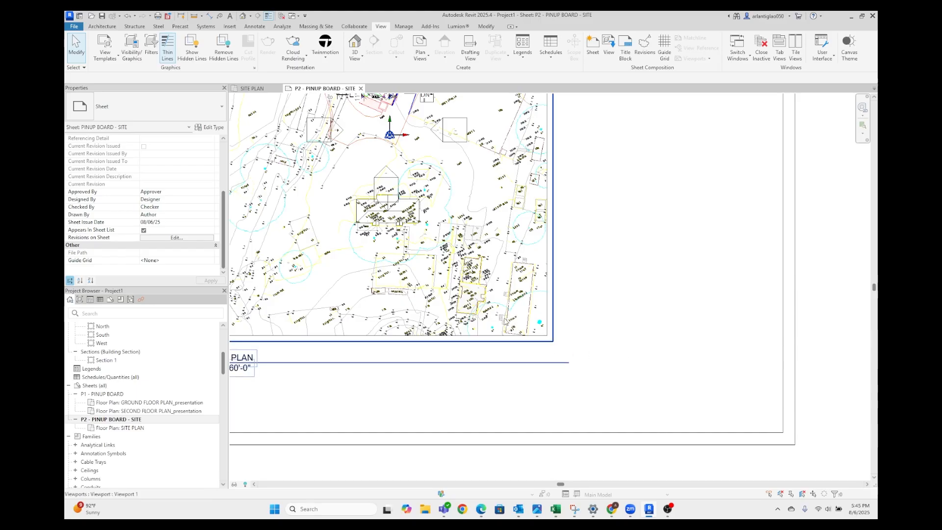
pyautogui.moveTo(584, 280); pyautogui.dragTo(626, 364, button='middle')
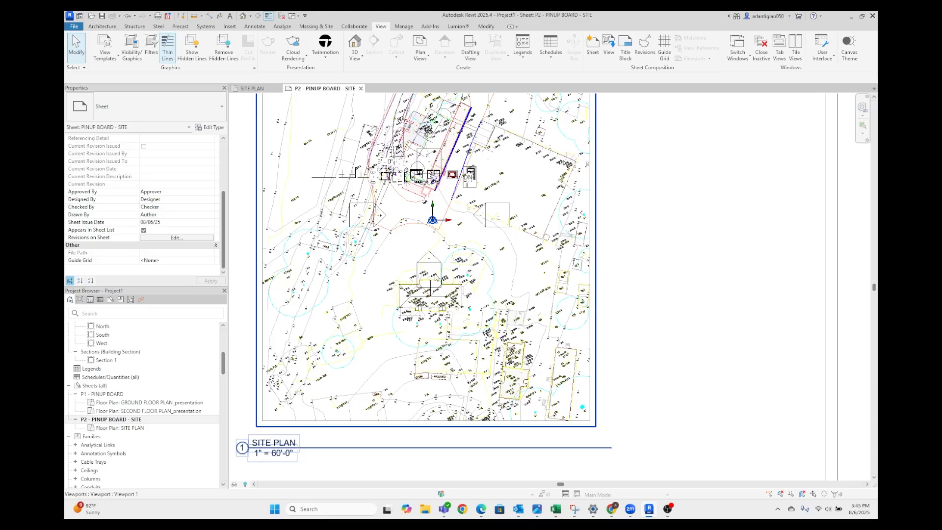
pyautogui.scroll(2, 384, 276)
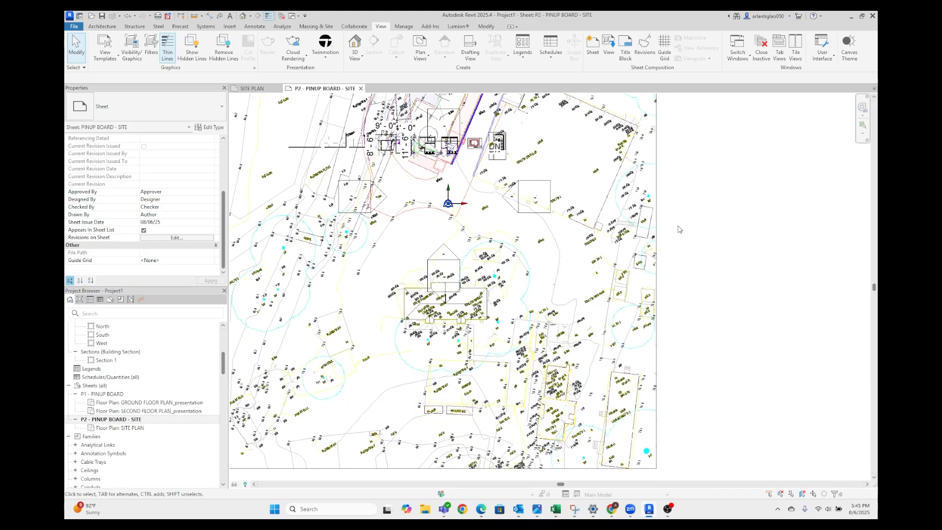
pyautogui.scroll(1, 114, 406)
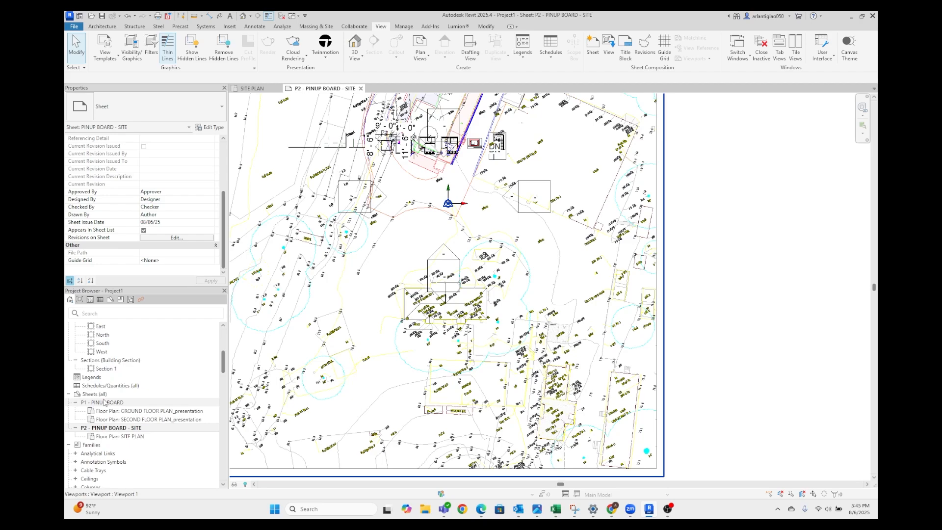
pyautogui.scroll(5, 116, 425)
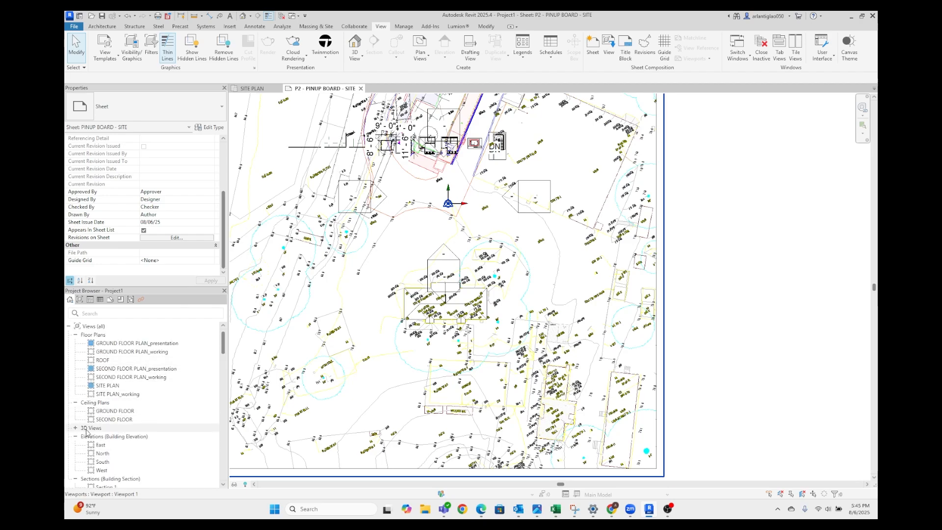
pyautogui.click(75, 429)
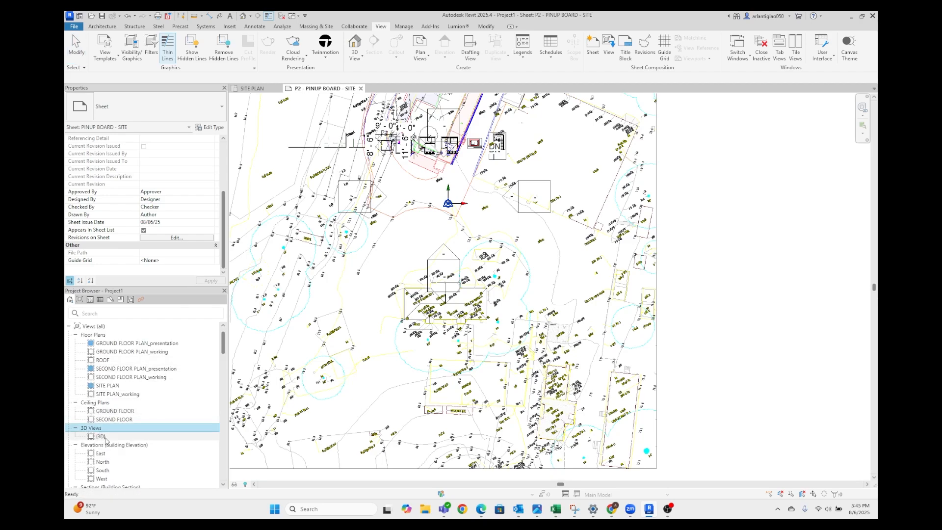
pyautogui.doubleClick(103, 436)
pyautogui.scroll(6, 579, 308)
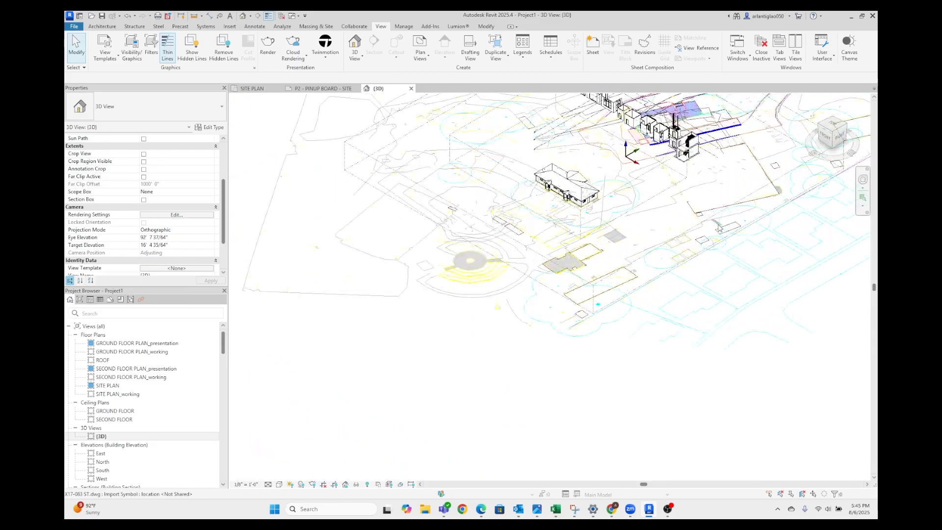
# Examine the farm office and the surrounding site linework in the 3D view
pyautogui.keyDown('shift'); pyautogui.moveTo(579, 308); pyautogui.dragTo(465, 374, button='middle'); pyautogui.keyUp('shift')
pyautogui.scroll(4, 465, 374)
pyautogui.moveTo(661, 341); pyautogui.dragTo(462, 356, button='middle')
pyautogui.scroll(-3, 462, 356)
pyautogui.scroll(2, 353, 298)
pyautogui.scroll(-1, 402, 268)
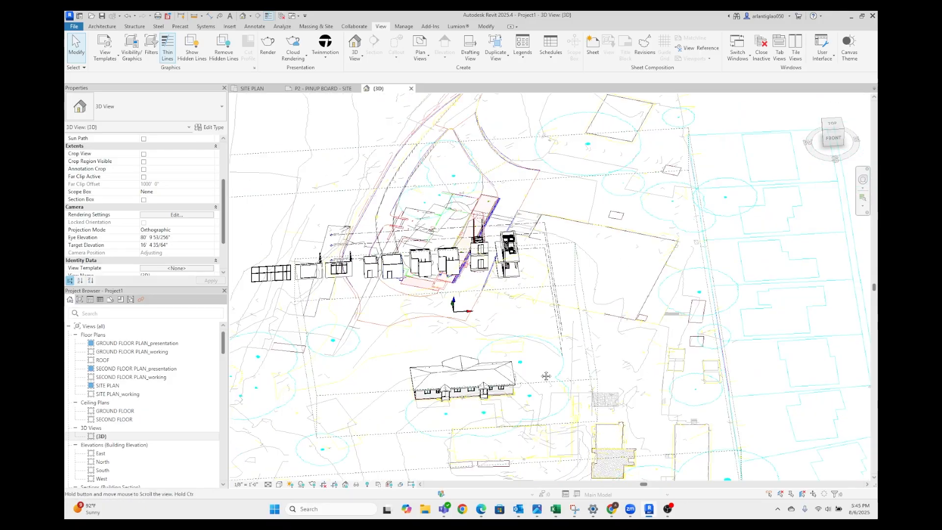
pyautogui.moveTo(540, 377); pyautogui.dragTo(534, 344, button='middle')
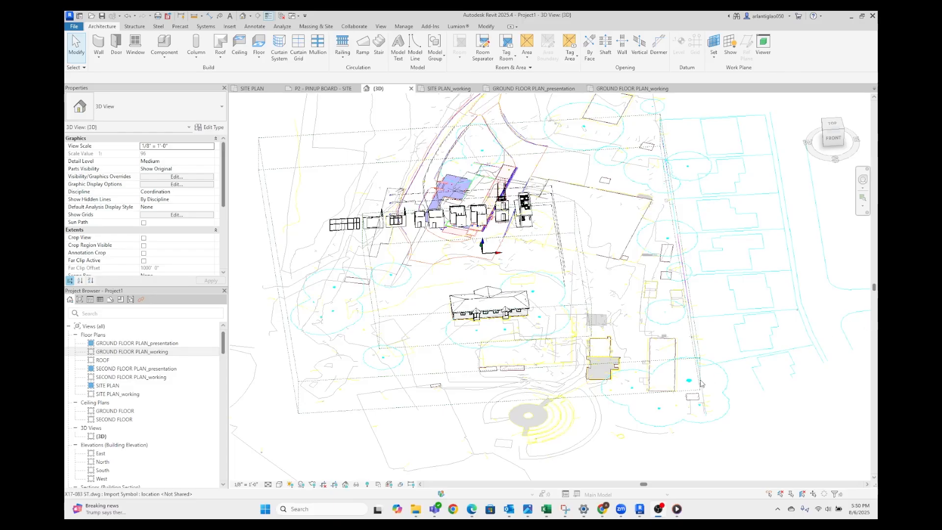
pyautogui.scroll(3, 487, 295)
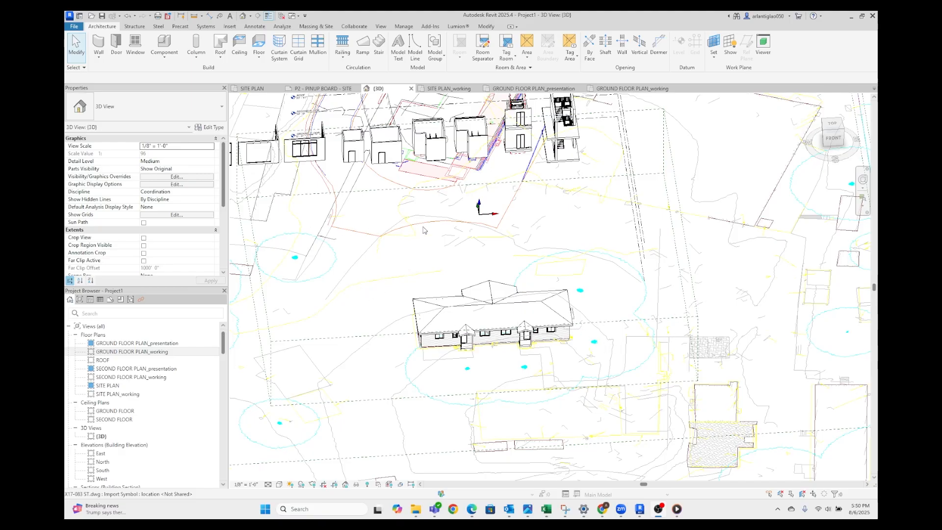
pyautogui.click(164, 57)
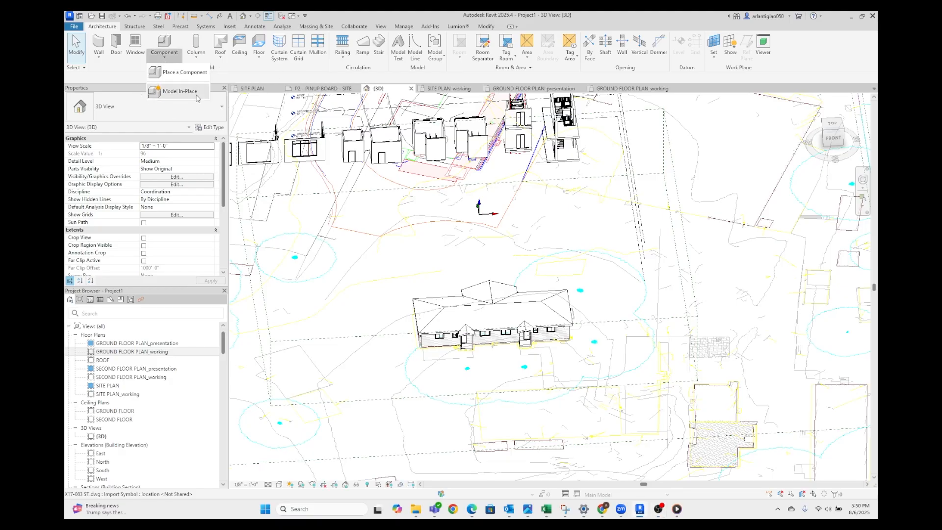
pyautogui.scroll(1, 376, 287)
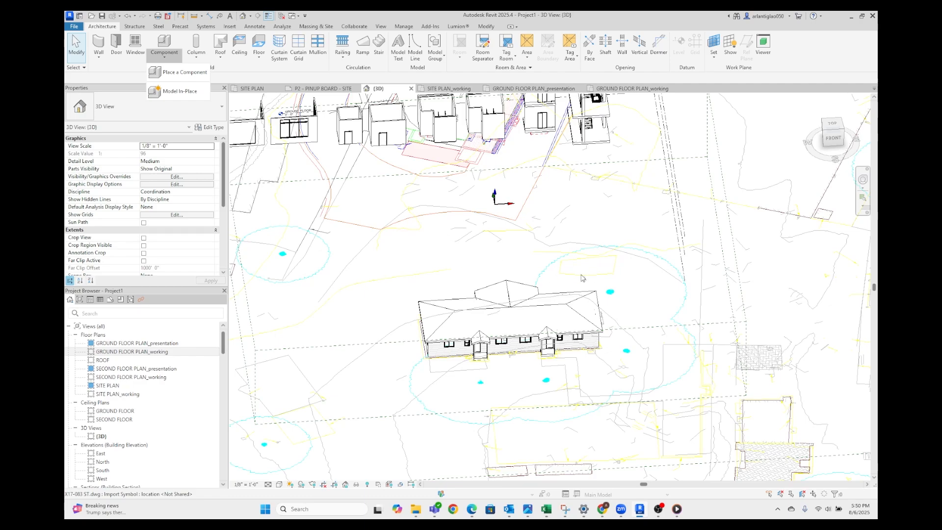
pyautogui.scroll(-5, 421, 270)
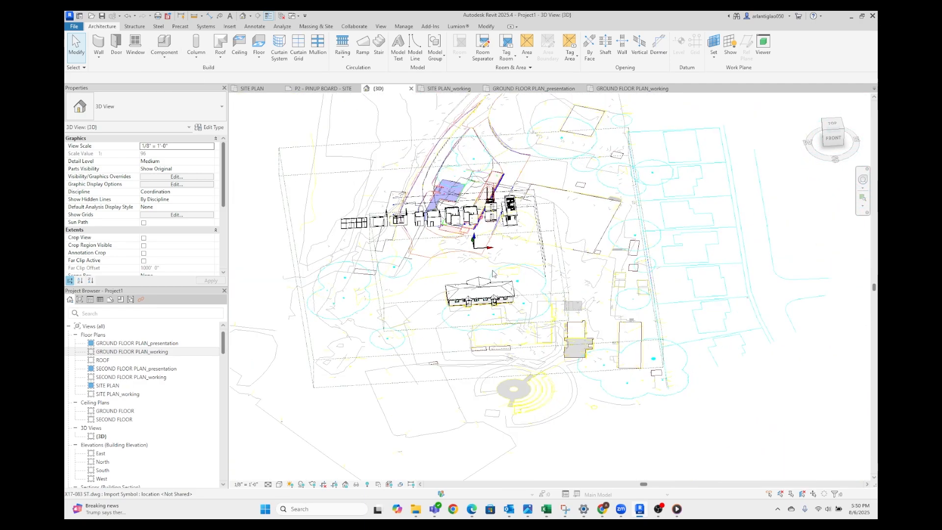
# Compare the GROUND FLOOR PLAN_working and SITE PLAN_working views, ending in GROUND FLOOR PLAN_working
pyautogui.click(625, 91)
pyautogui.scroll(4, 585, 297)
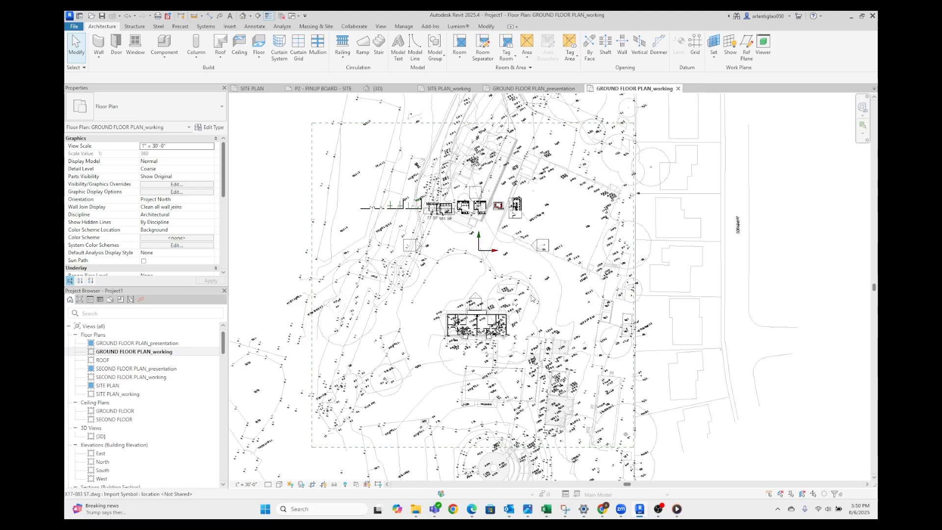
pyautogui.click(447, 88)
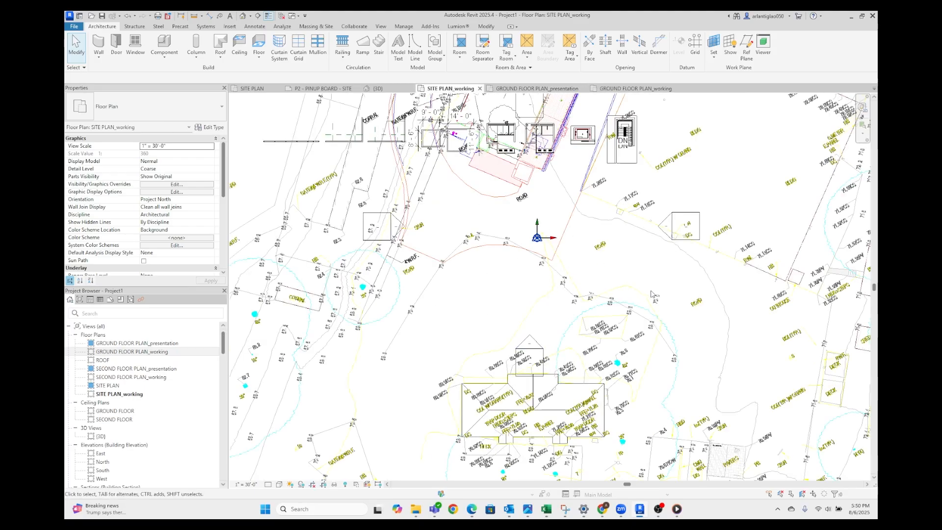
pyautogui.click(618, 89)
pyautogui.scroll(5, 458, 289)
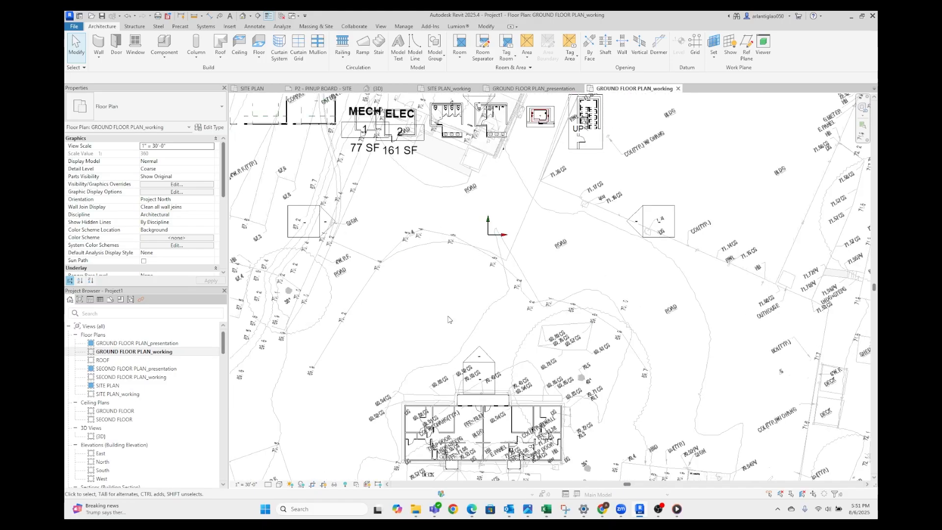
# Examine the site area around the farm office in the ground floor working plan
pyautogui.moveTo(378, 314); pyautogui.dragTo(420, 275, button='middle')
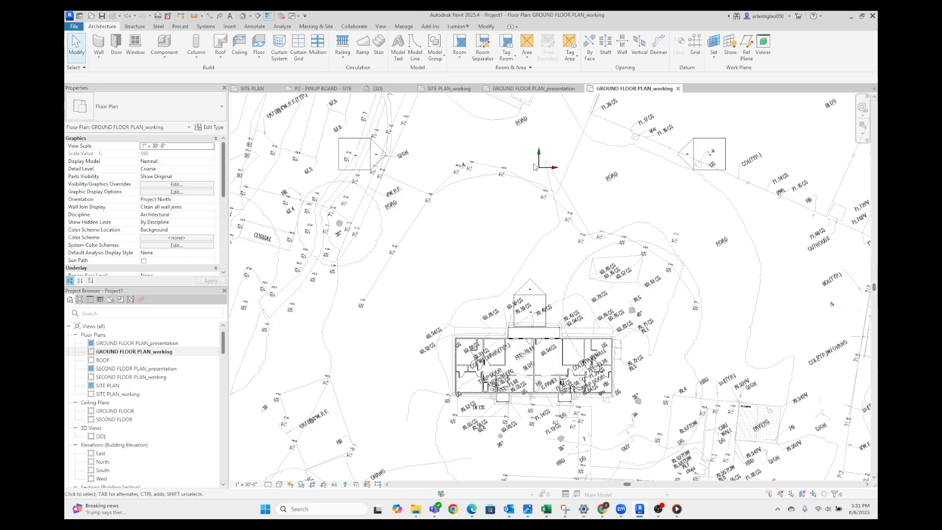
pyautogui.moveTo(432, 190); pyautogui.dragTo(480, 248, button='middle')
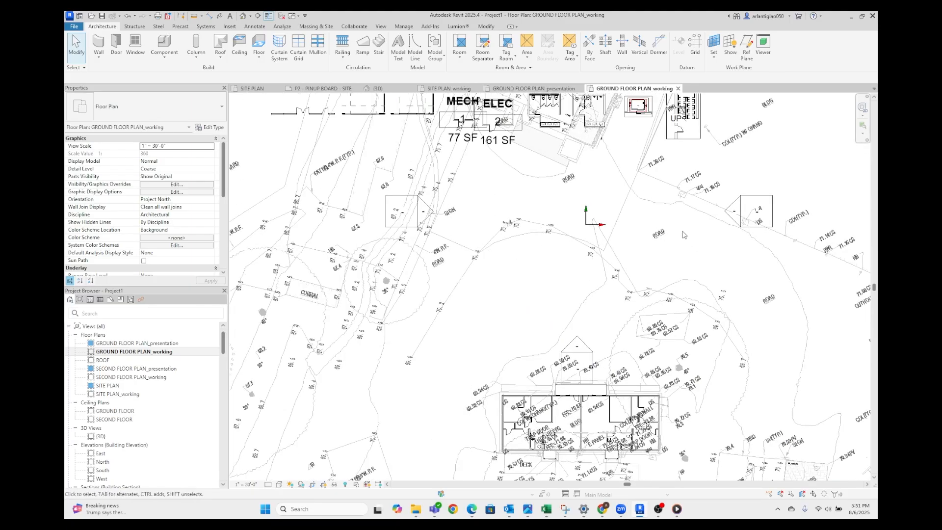
pyautogui.moveTo(685, 235); pyautogui.dragTo(479, 268, button='middle')
pyautogui.scroll(-1, 549, 260)
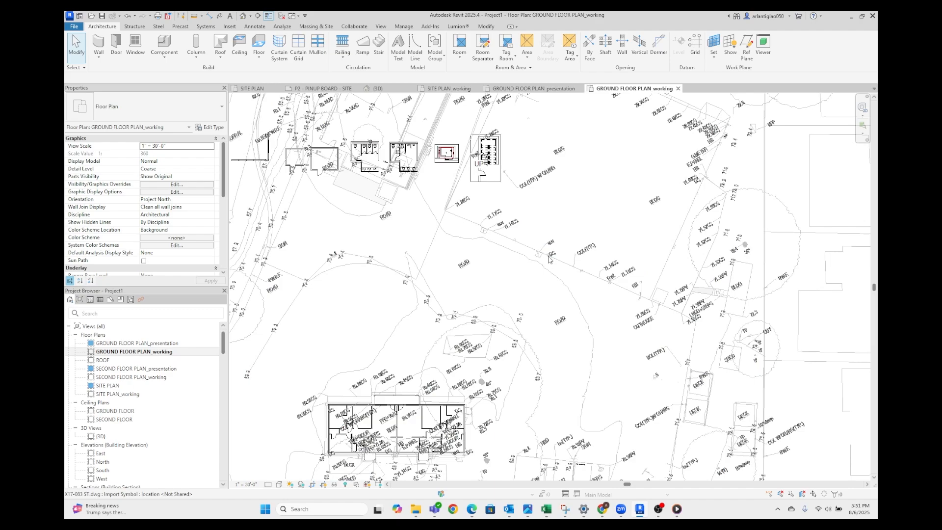
pyautogui.moveTo(276, 452); pyautogui.dragTo(319, 379, button='middle')
pyautogui.scroll(2, 361, 352)
pyautogui.moveTo(285, 317); pyautogui.dragTo(351, 321, button='middle')
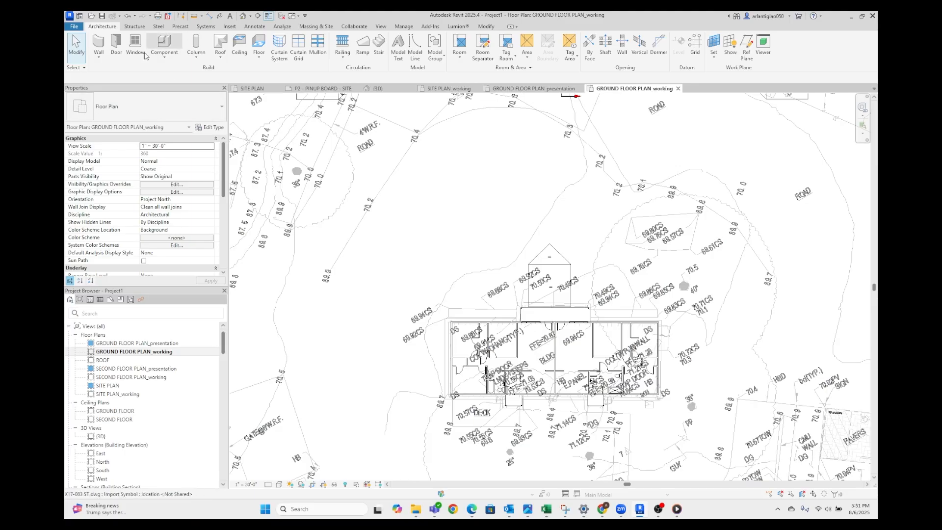
# Create an in-place model component and assign it the Site family category
pyautogui.click(99, 58)
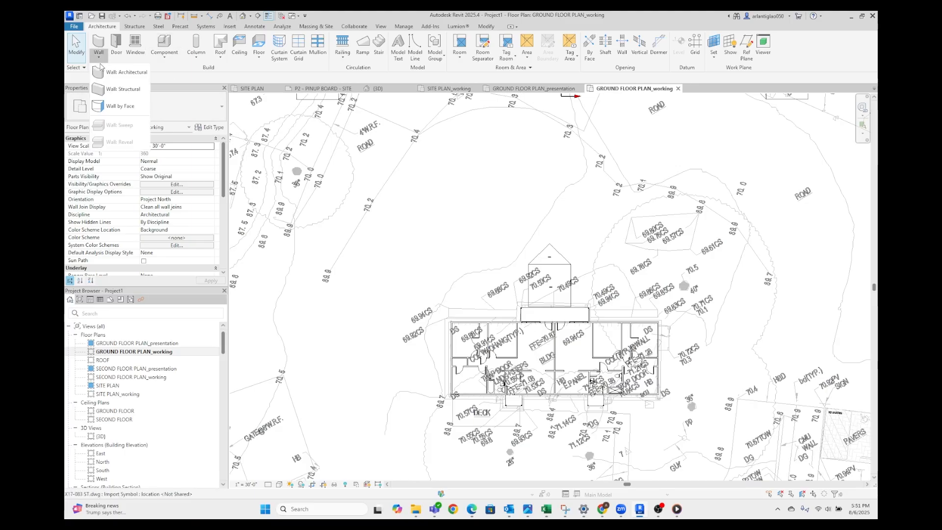
pyautogui.click(171, 60)
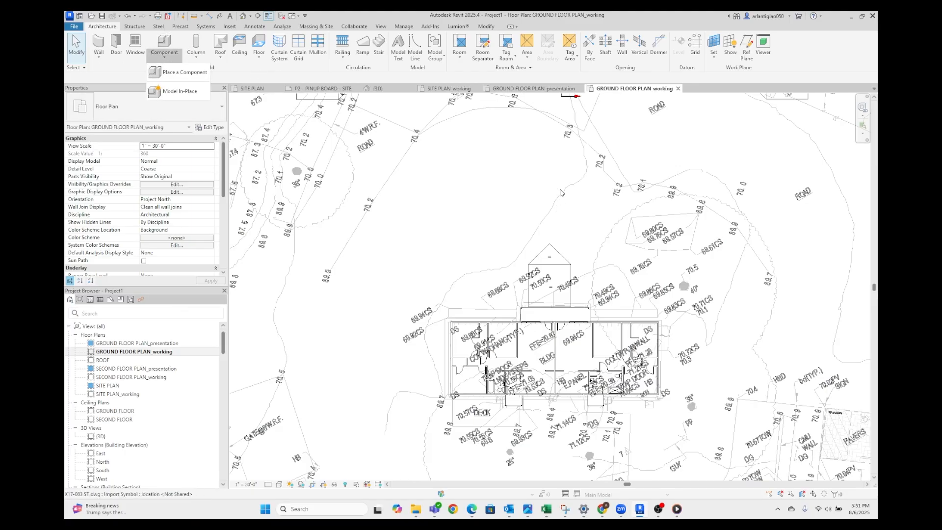
pyautogui.scroll(1, 508, 137)
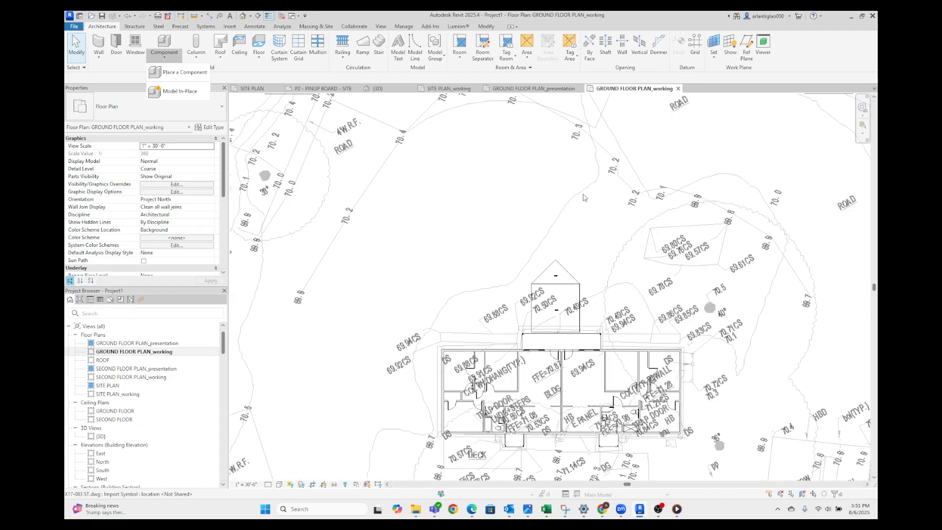
pyautogui.scroll(-2, 478, 212)
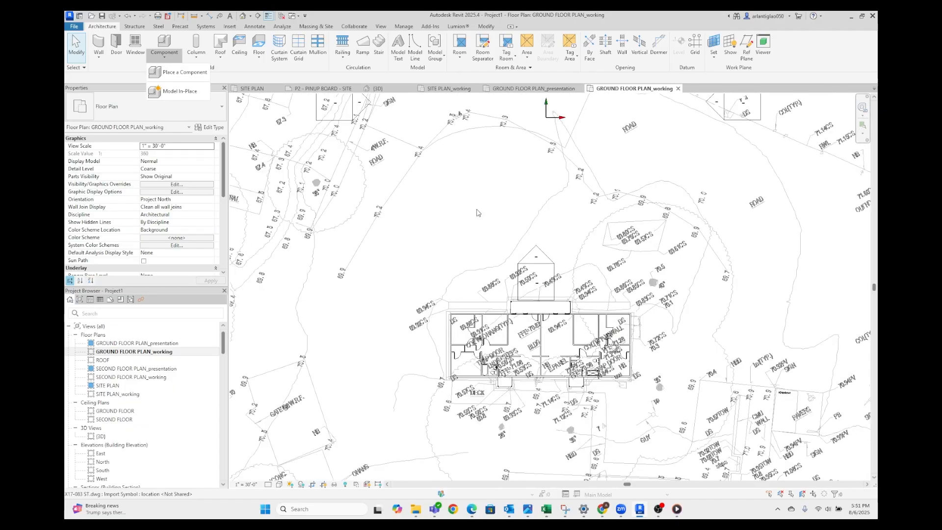
pyautogui.click(178, 92)
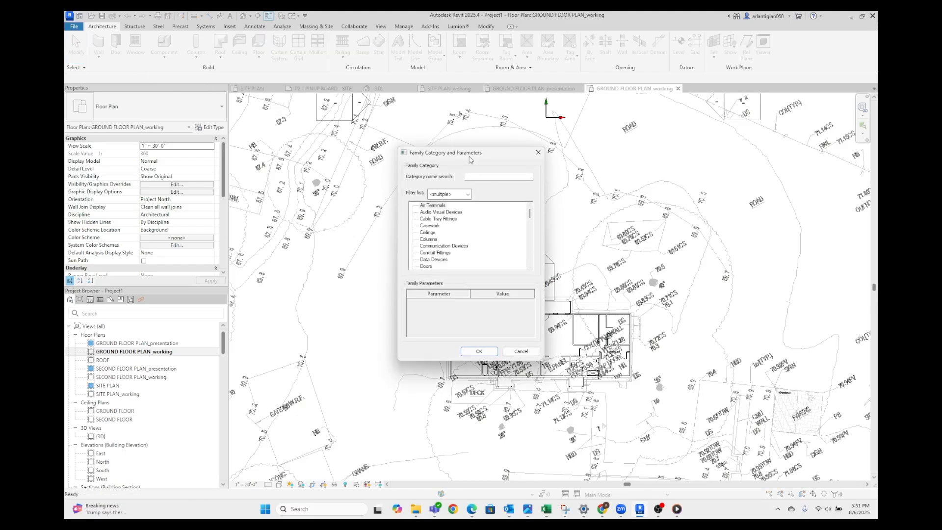
pyautogui.moveTo(469, 156); pyautogui.dragTo(433, 158)
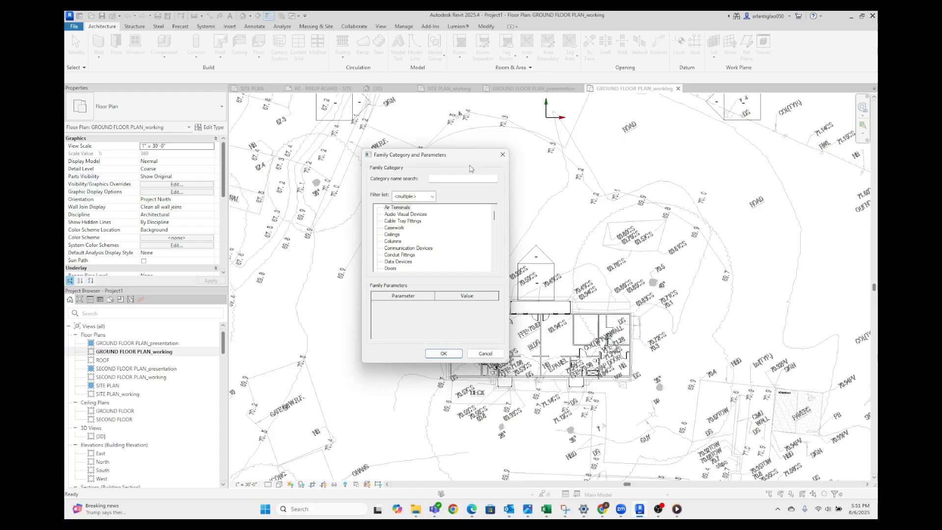
pyautogui.write('site')
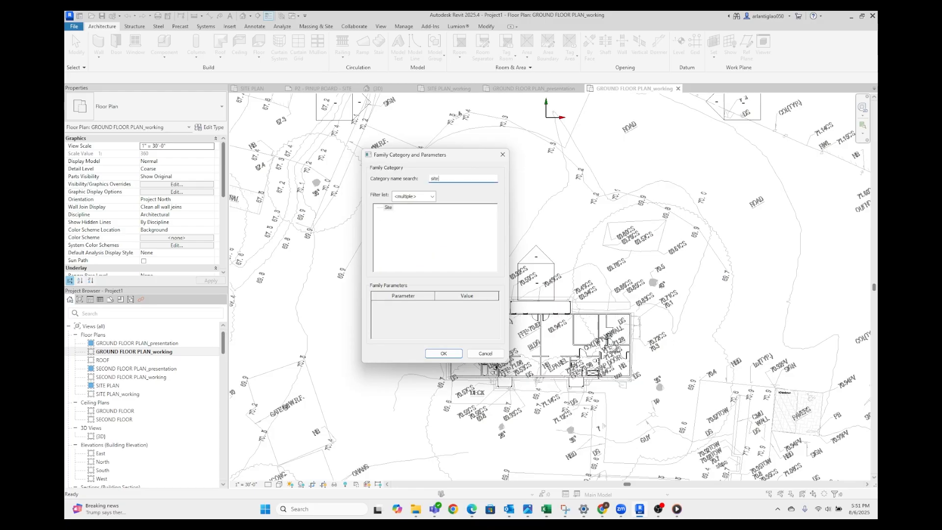
pyautogui.click(386, 210)
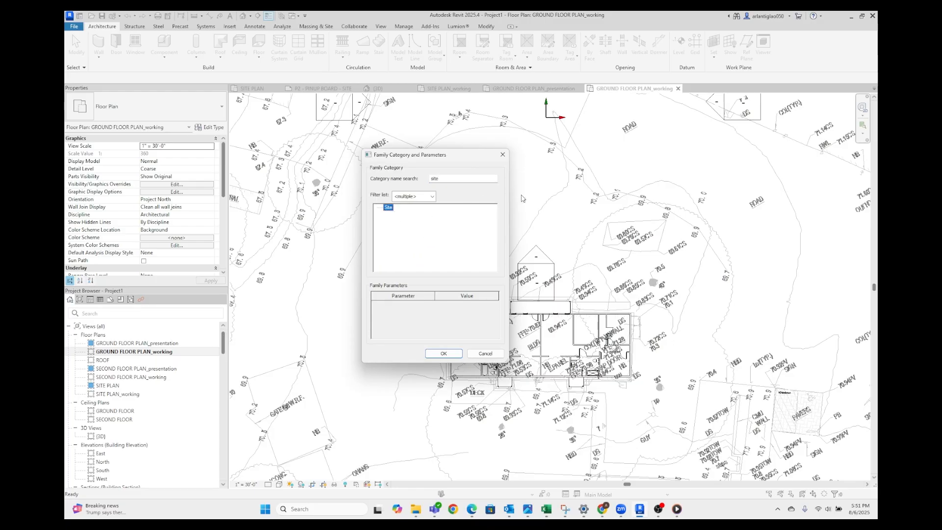
pyautogui.click(443, 354)
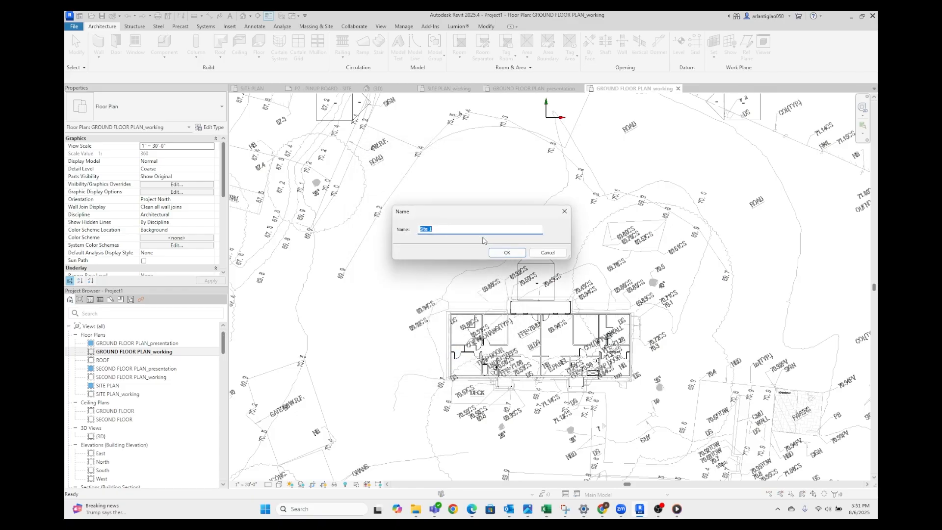
# Name the new in-place model SITE and enter its editing mode
pyautogui.press('capslock')
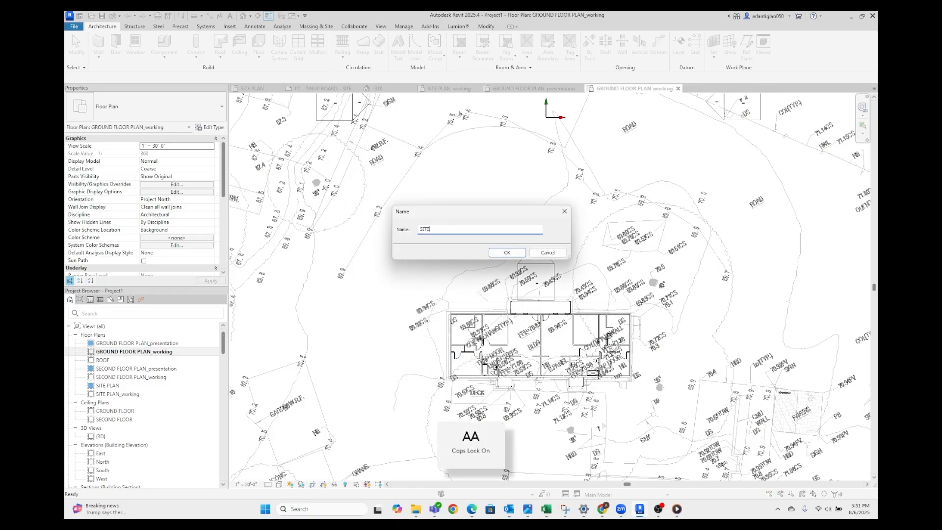
pyautogui.write('SITE')
pyautogui.press('Return')
# Start an extrusion for the SITE in-place model in the ground floor working plan
pyautogui.scroll(-3, 453, 230)
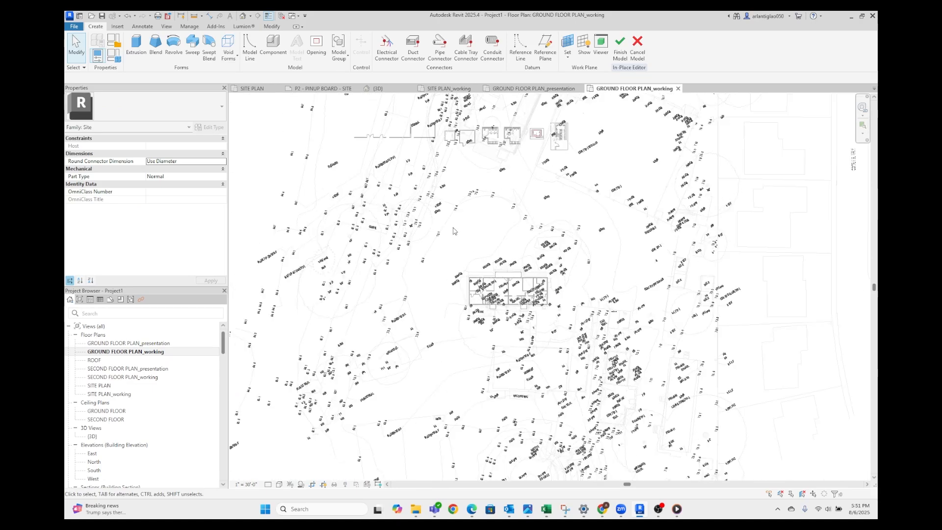
pyautogui.scroll(3, 453, 230)
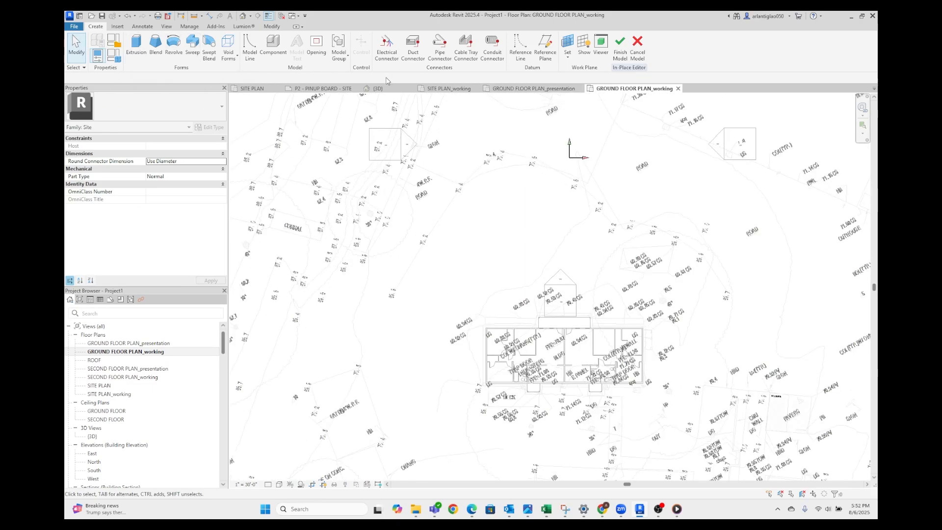
pyautogui.click(137, 46)
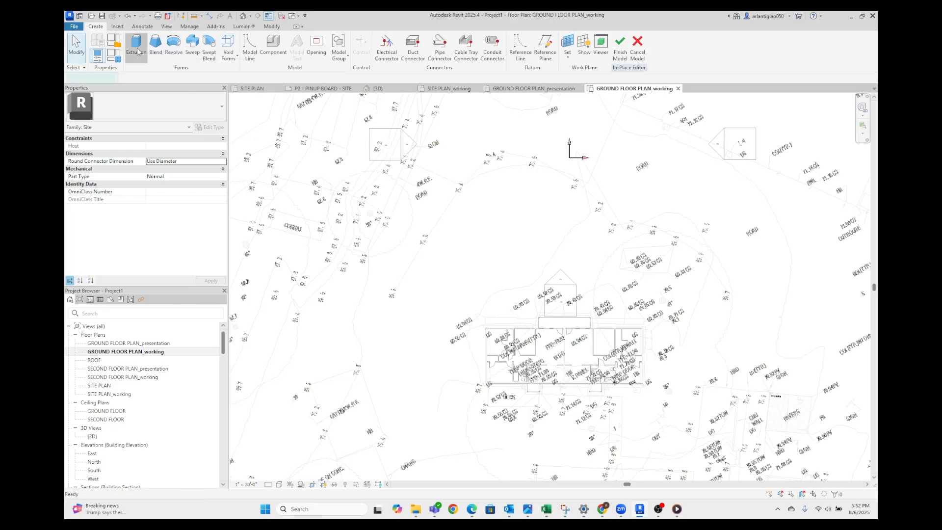
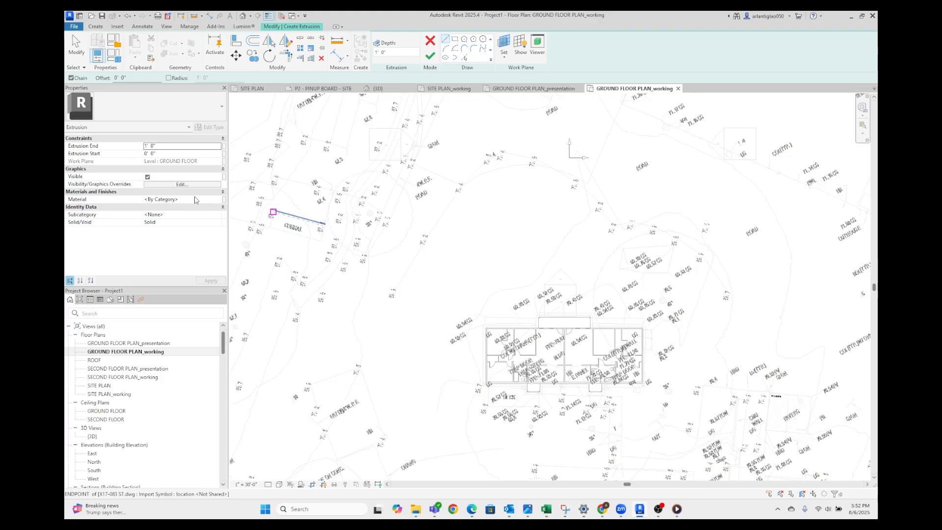
# Pick the straight and curved road edges of the site drawing northwest of the farm office as extrusion boundary lines
pyautogui.scroll(2, 479, 225)
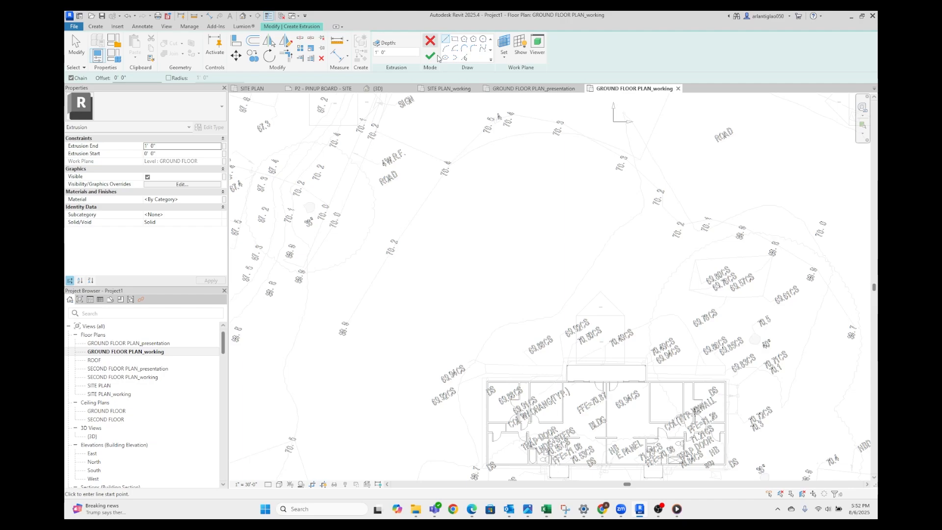
pyautogui.click(464, 58)
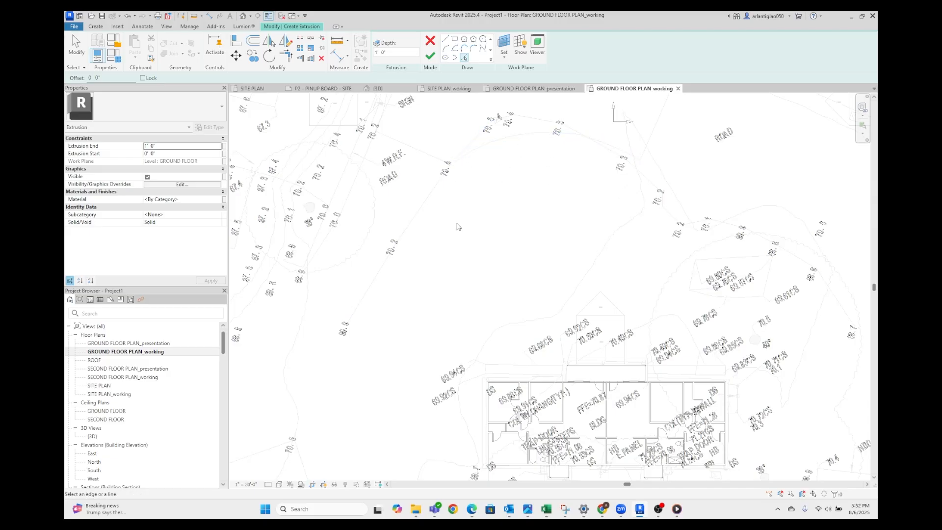
pyautogui.click(415, 223)
pyautogui.click(473, 156)
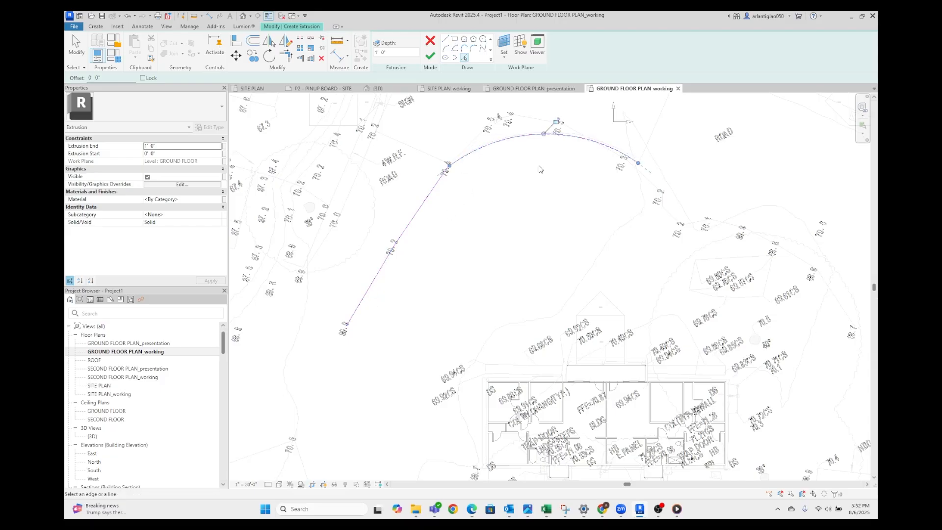
# Sketch a straight boundary line about 82'-6" long from the arc's east end diagonally down to the road edge east of the farm office
pyautogui.scroll(2, 676, 197)
pyautogui.scroll(2, 695, 241)
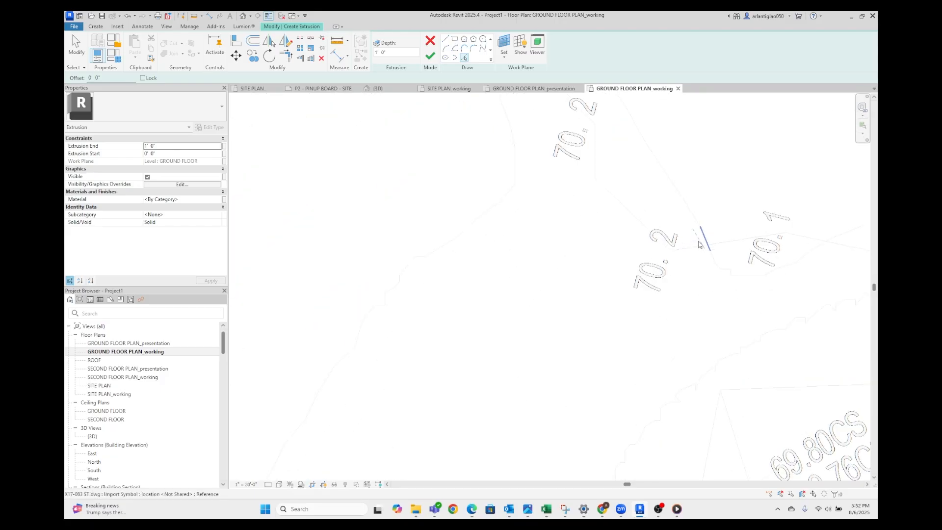
pyautogui.moveTo(704, 235); pyautogui.dragTo(550, 315, button='middle')
pyautogui.scroll(-5, 492, 217)
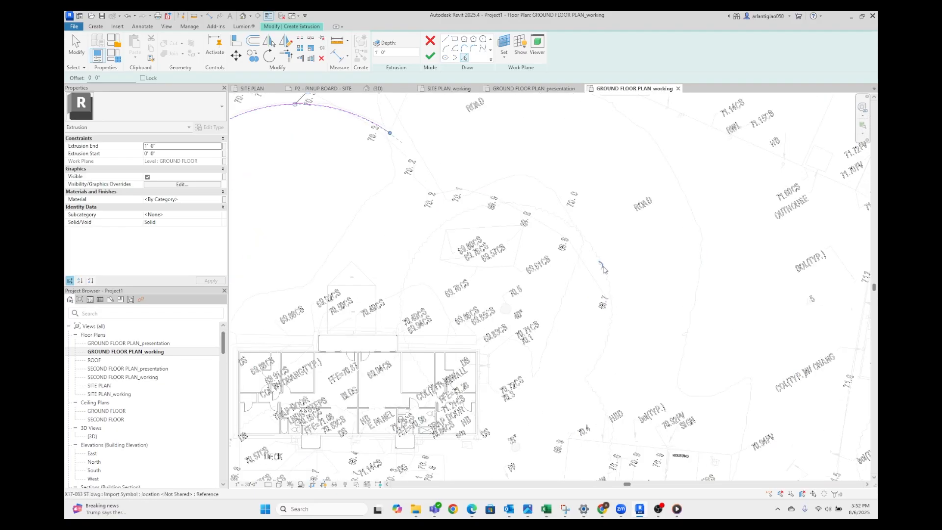
pyautogui.moveTo(615, 307); pyautogui.dragTo(589, 286, button='middle')
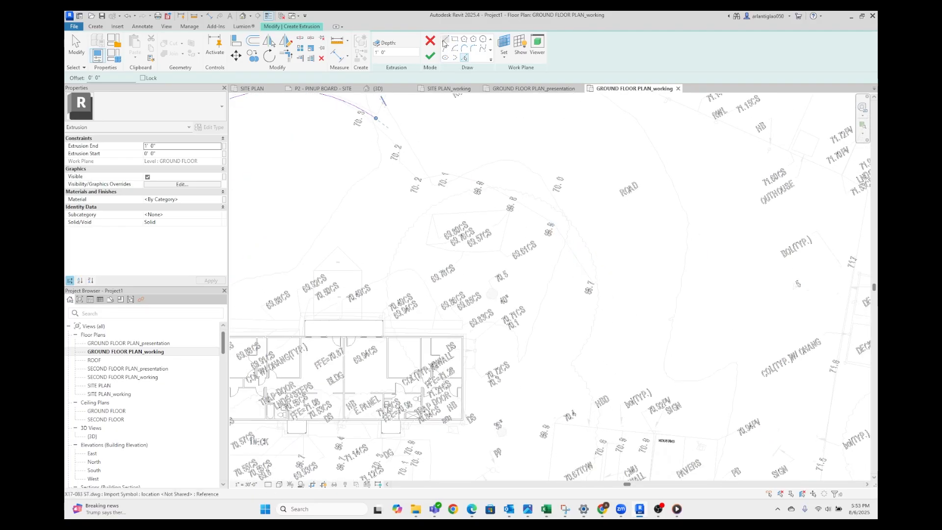
pyautogui.click(445, 40)
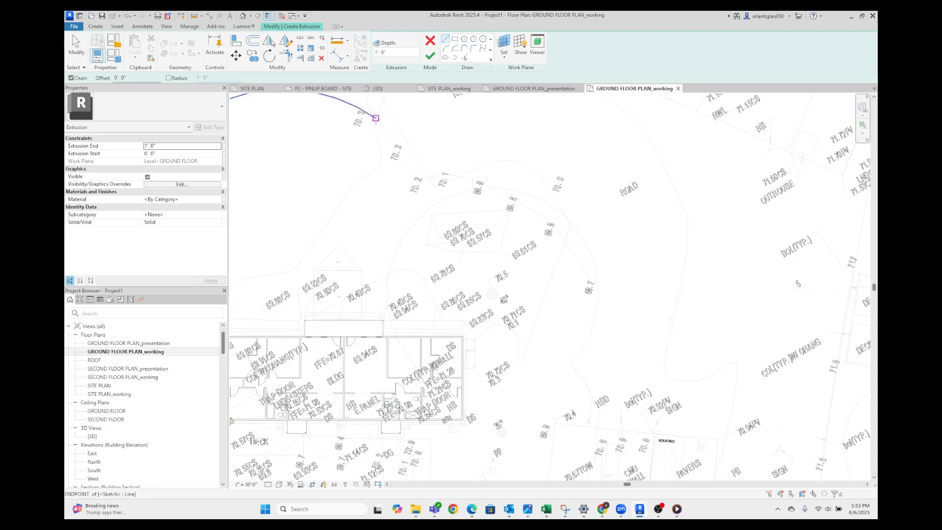
pyautogui.click(375, 118)
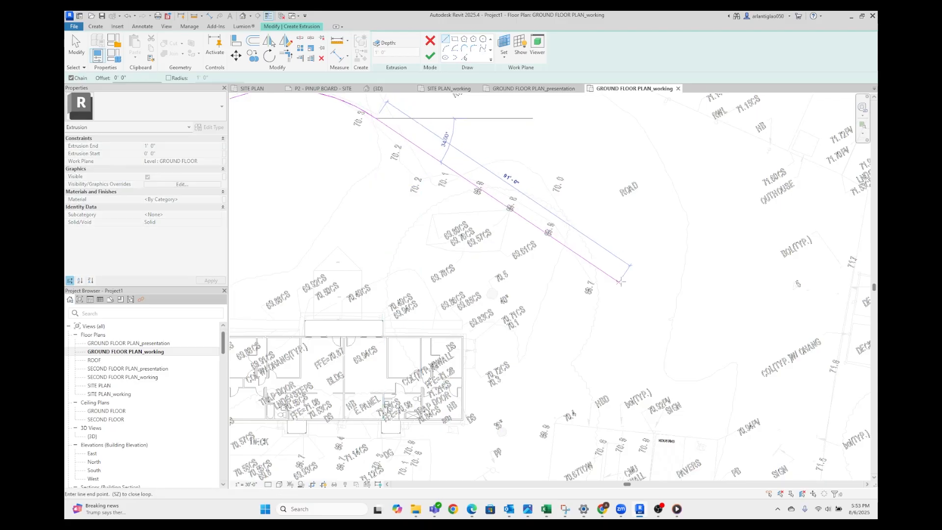
pyautogui.click(587, 278)
pyautogui.press('Escape')
# Trim the northwest straight boundary line and the arc so that they meet at a corner
pyautogui.moveTo(459, 337); pyautogui.dragTo(657, 322, button='middle')
pyautogui.scroll(-3, 658, 322)
pyautogui.scroll(2, 482, 266)
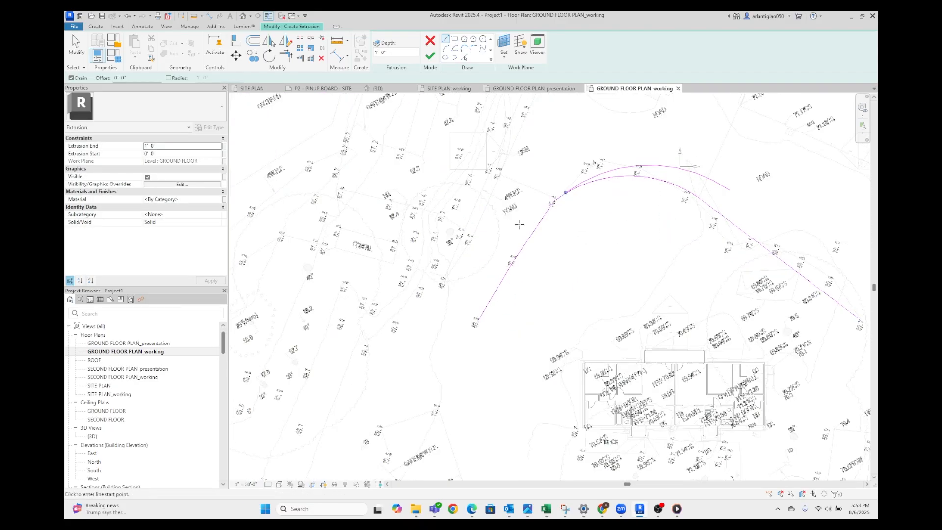
pyautogui.press('Escape')
pyautogui.press('t')
pyautogui.press('r')
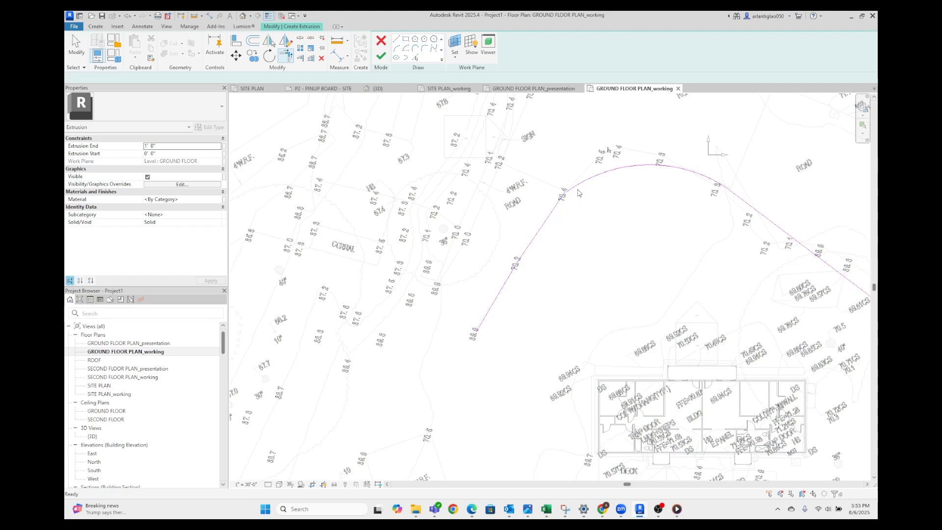
pyautogui.press('Escape')
pyautogui.scroll(2, 554, 221)
pyautogui.scroll(5, 569, 186)
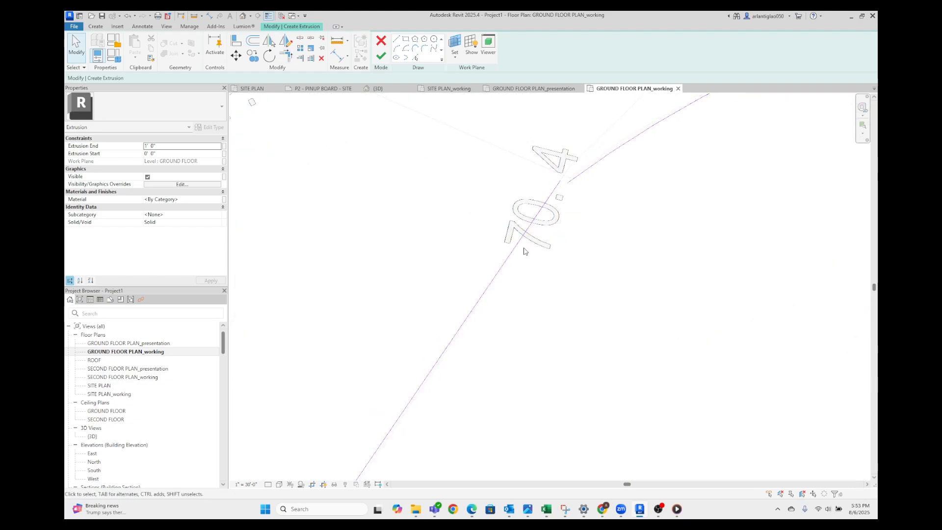
pyautogui.press('r')
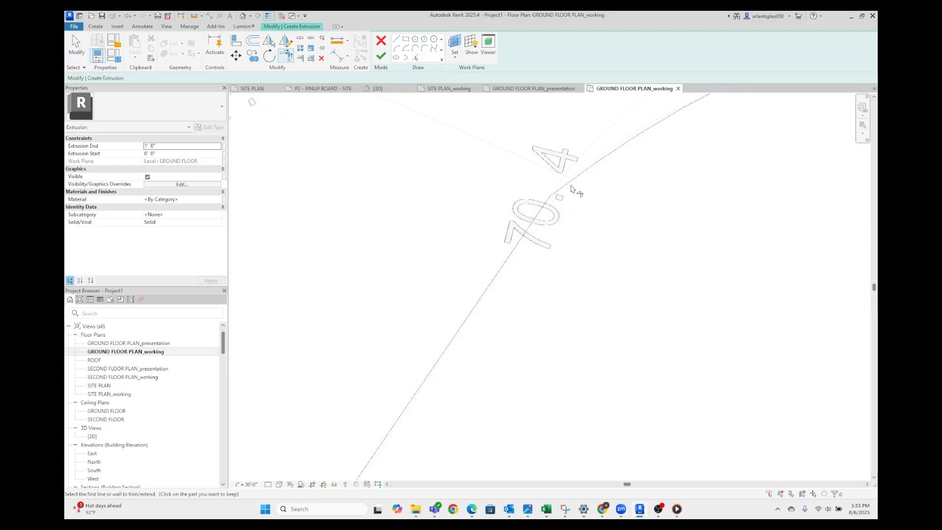
pyautogui.scroll(-3, 485, 393)
pyautogui.scroll(3, 374, 332)
pyautogui.scroll(-6, 387, 319)
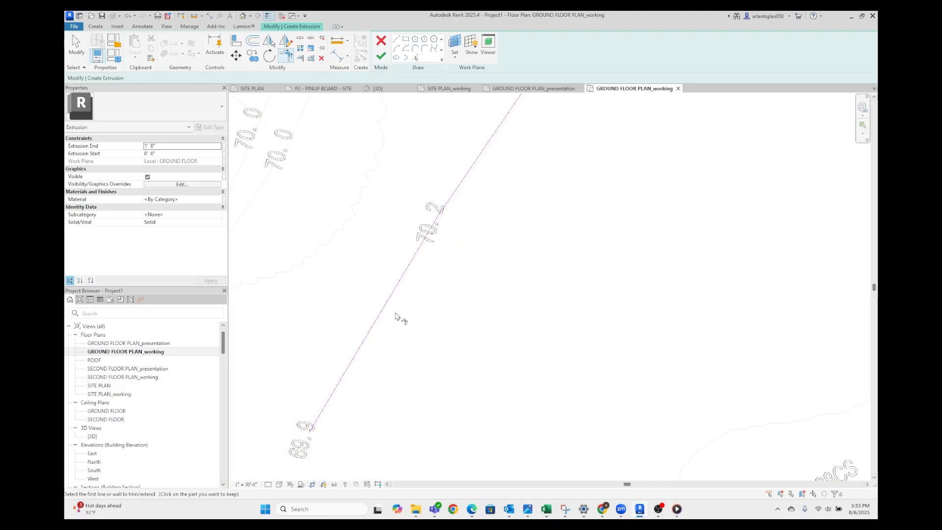
pyautogui.press('Escape')
# Continue the boundary from the west line's lower end southwest, then add a horizontal line running east below the farm office
pyautogui.scroll(-1, 437, 207)
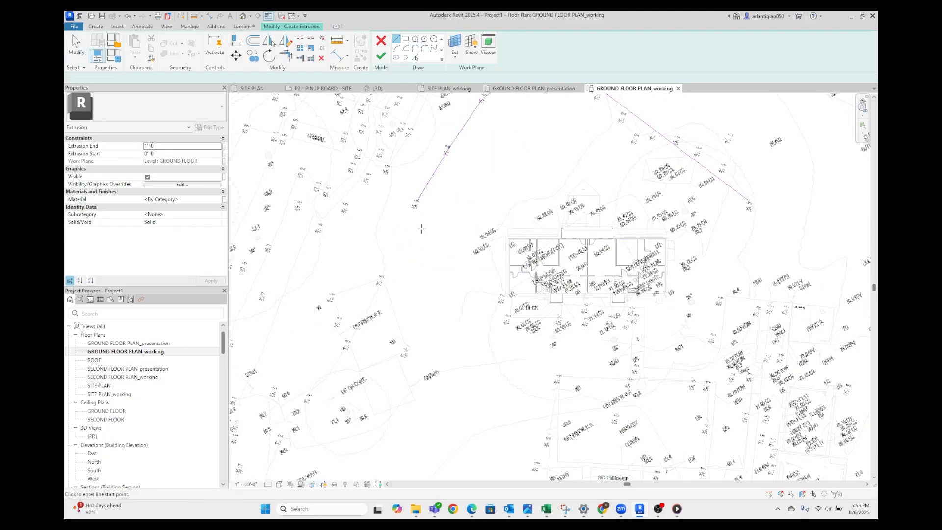
pyautogui.click(396, 39)
pyautogui.click(414, 201)
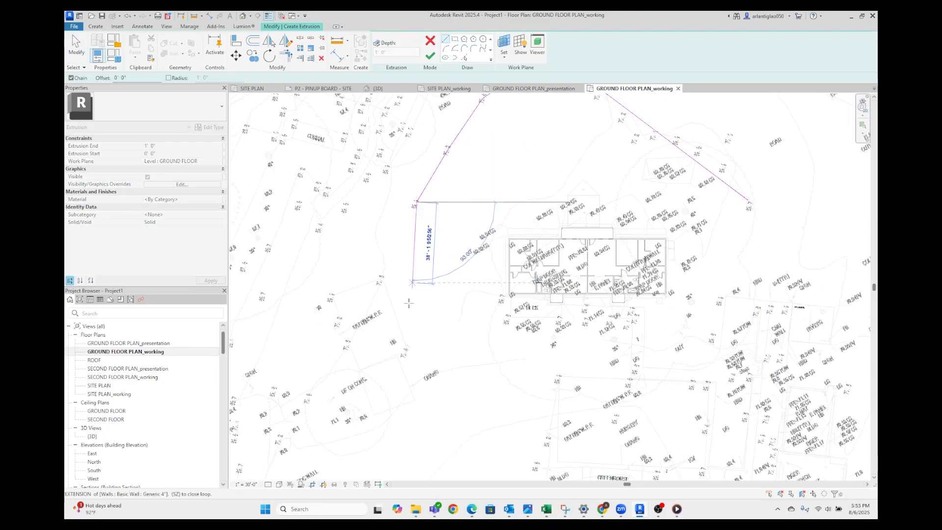
pyautogui.click(334, 387)
pyautogui.scroll(3, 372, 393)
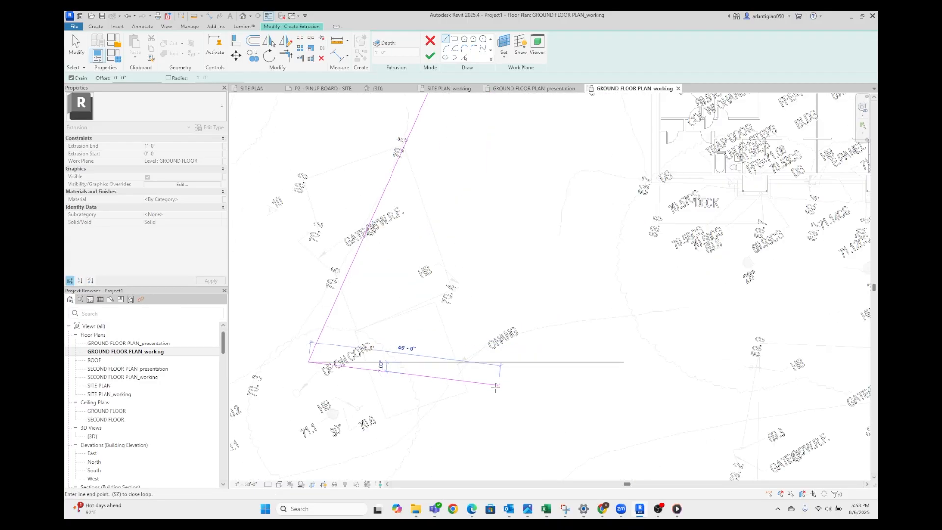
pyautogui.scroll(-3, 490, 356)
pyautogui.click(662, 351)
pyautogui.press('Escape')
pyautogui.press('Escape')
pyautogui.scroll(2, 617, 245)
pyautogui.scroll(-4, 602, 292)
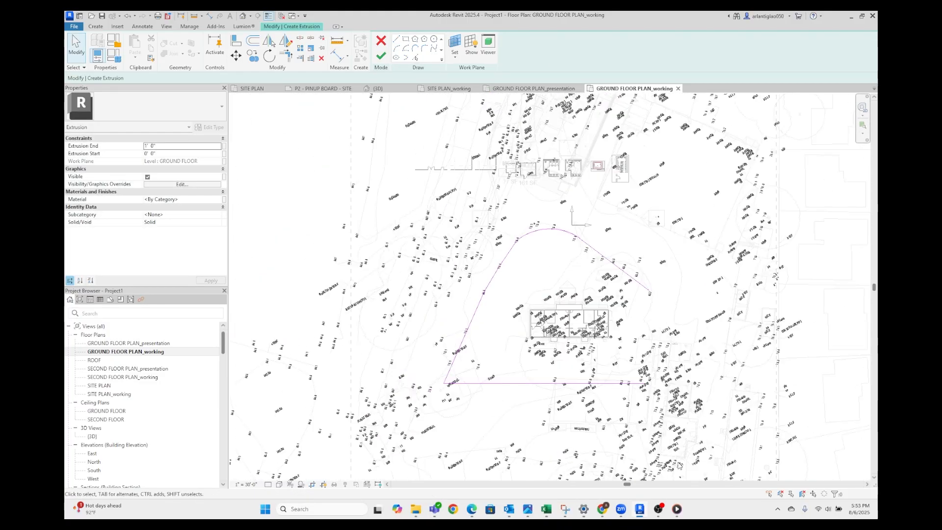
# Sketch the east boundary line from the diagonal line's lower end down to the end of the south line
pyautogui.scroll(3, 712, 305)
pyautogui.click(396, 39)
pyautogui.click(555, 272)
pyautogui.scroll(-2, 584, 339)
pyautogui.click(555, 456)
pyautogui.press('Escape')
pyautogui.press('Escape')
pyautogui.scroll(3, 559, 441)
# Move the east line's upper end outward and trim it to a corner with the diagonal line to close the boundary
pyautogui.click(541, 225)
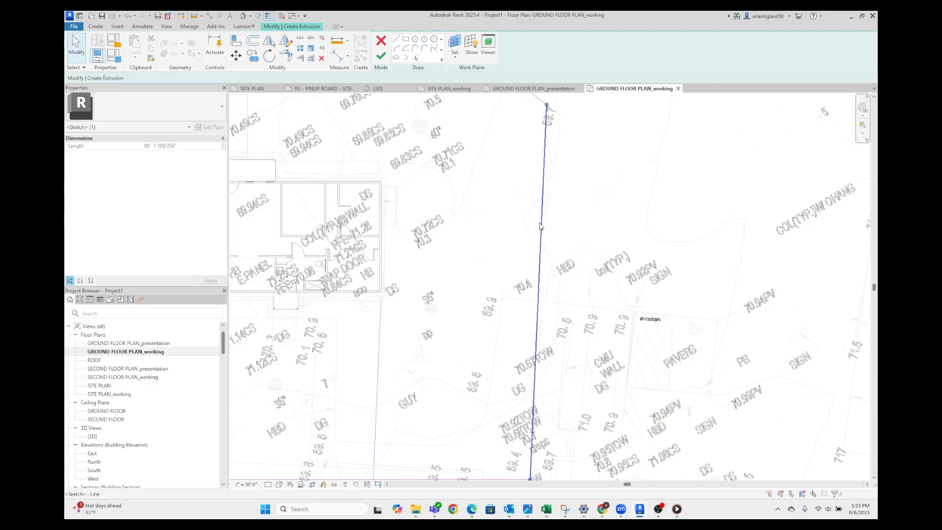
pyautogui.moveTo(547, 104); pyautogui.dragTo(574, 200)
pyautogui.click(545, 112)
pyautogui.click(545, 104)
pyautogui.click(588, 184)
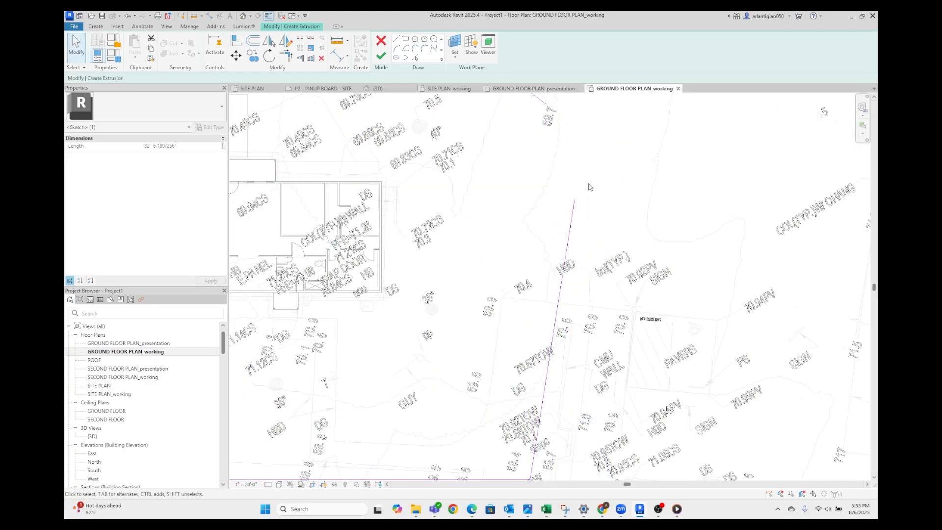
pyautogui.press('t')
pyautogui.press('r')
pyautogui.click(543, 101)
pyautogui.click(573, 215)
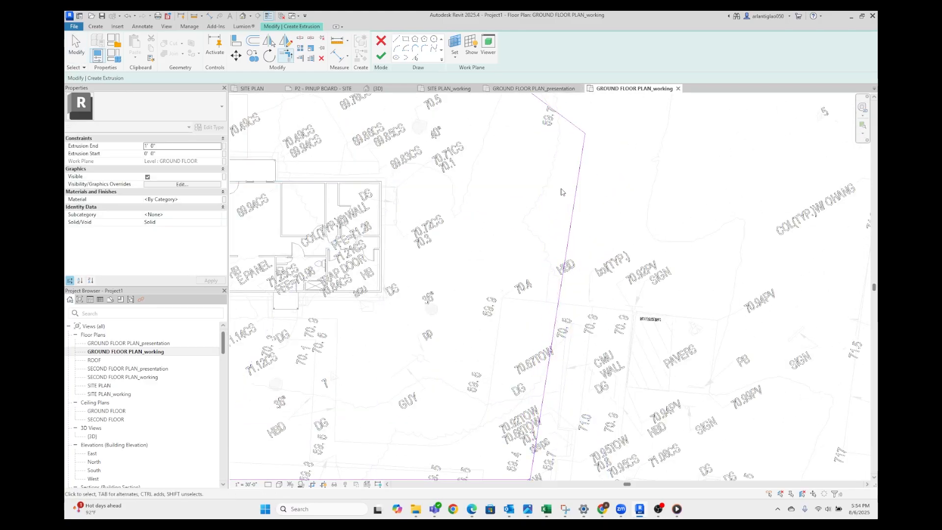
pyautogui.press('Escape')
# Finish the closed site boundary sketch to create the extrusion and deselect it
pyautogui.scroll(-3, 560, 188)
pyautogui.moveTo(410, 113); pyautogui.dragTo(507, 216, button='middle')
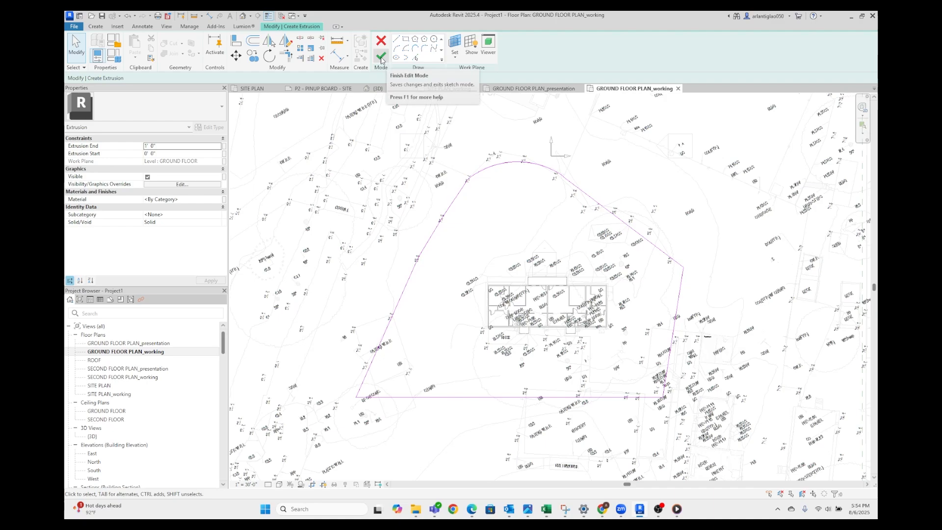
pyautogui.click(382, 57)
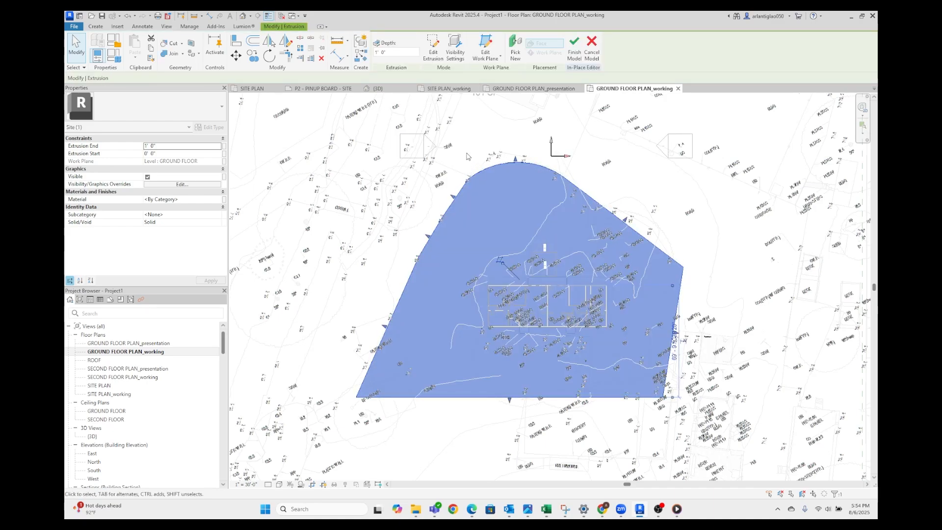
pyautogui.click(553, 110)
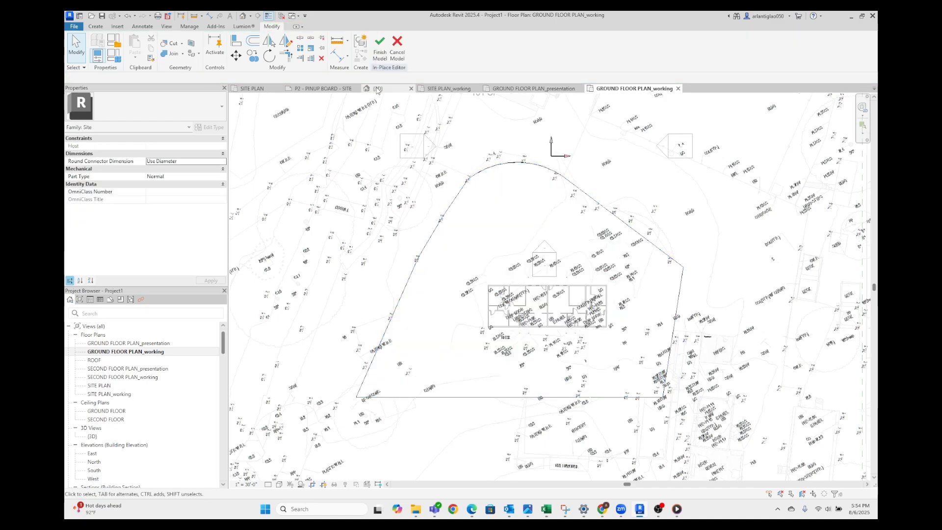
# Switch to the 3D view and look from the Left side at the site slab's height relative to the farm office
pyautogui.click(377, 88)
pyautogui.keyDown('shift'); pyautogui.moveTo(500, 273); pyautogui.dragTo(407, 271, button='middle'); pyautogui.keyUp('shift')
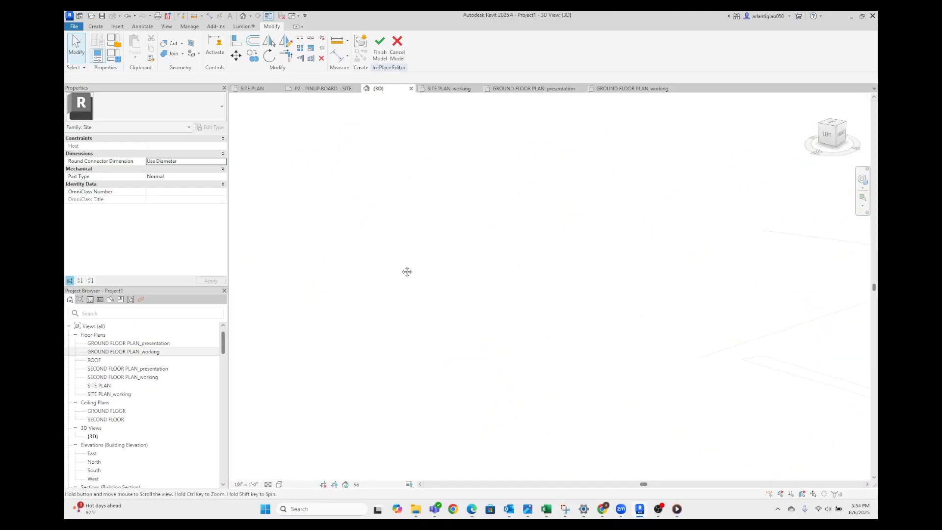
pyautogui.scroll(-7, 342, 255)
pyautogui.scroll(5, 589, 294)
pyautogui.keyDown('shift'); pyautogui.moveTo(605, 322); pyautogui.dragTo(605, 309, button='middle'); pyautogui.keyUp('shift')
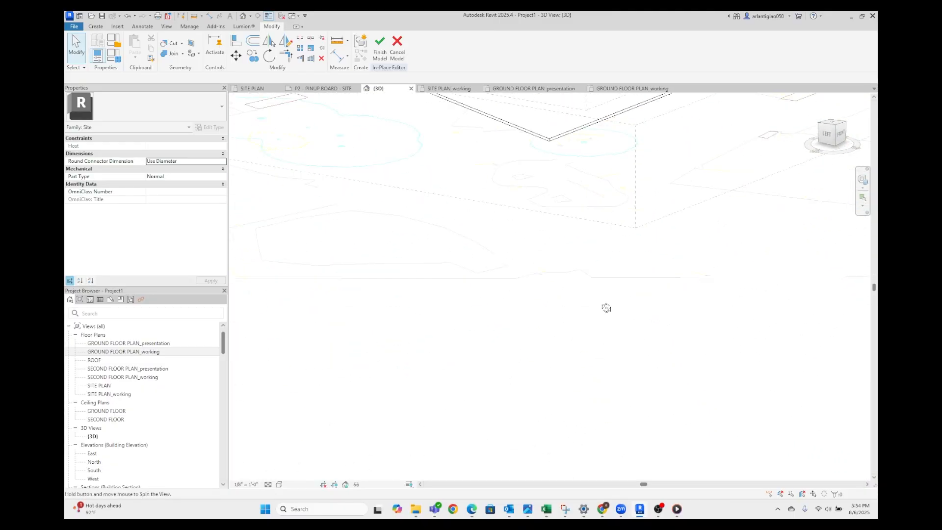
pyautogui.scroll(-4, 595, 267)
pyautogui.click(822, 141)
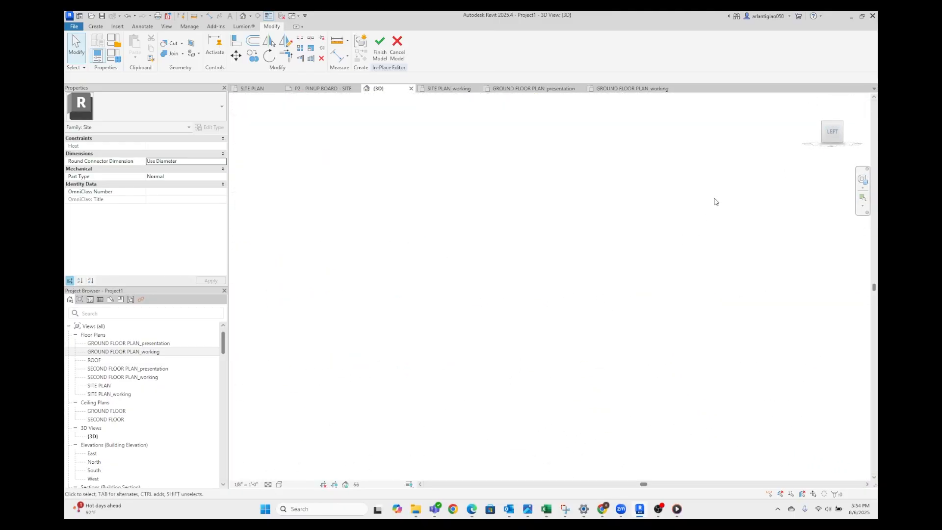
pyautogui.scroll(10, 549, 314)
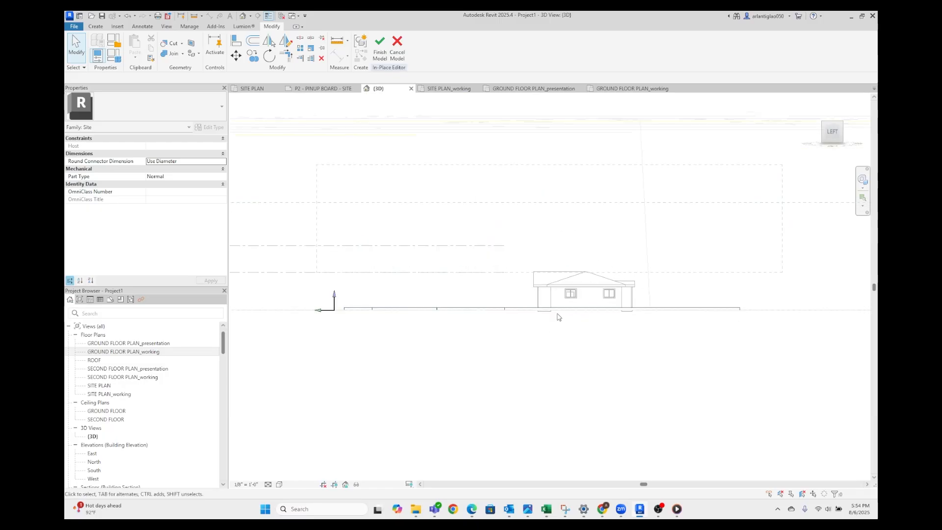
# Set the site extrusion's end to 0' and its start to -1'
pyautogui.click(524, 311)
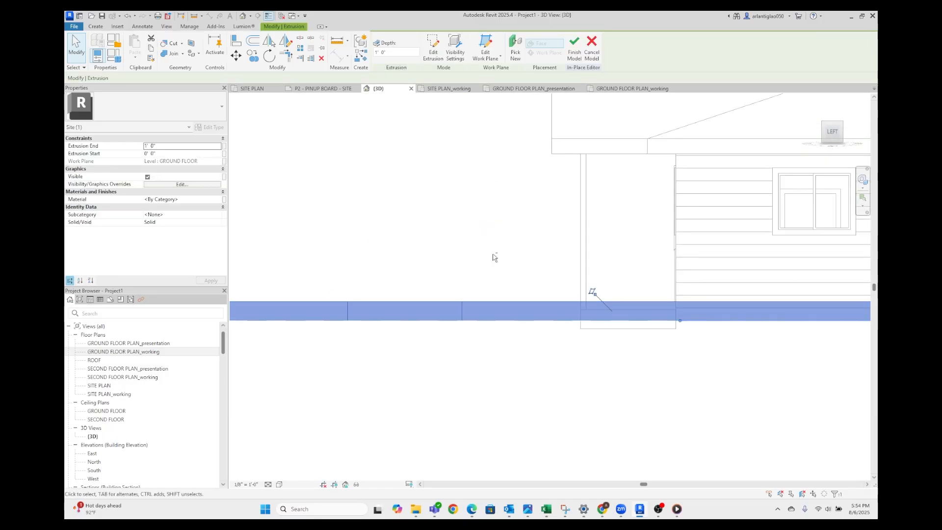
pyautogui.scroll(-5, 494, 257)
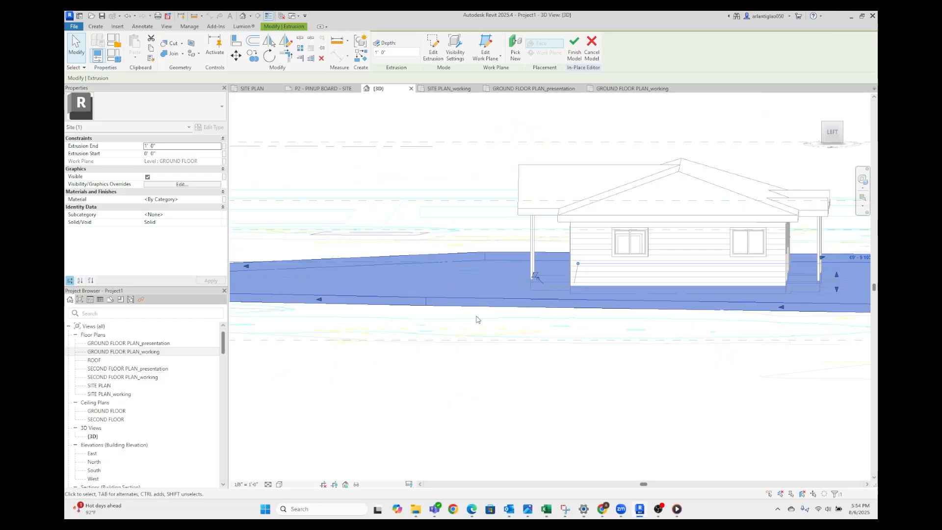
pyautogui.scroll(-3, 486, 314)
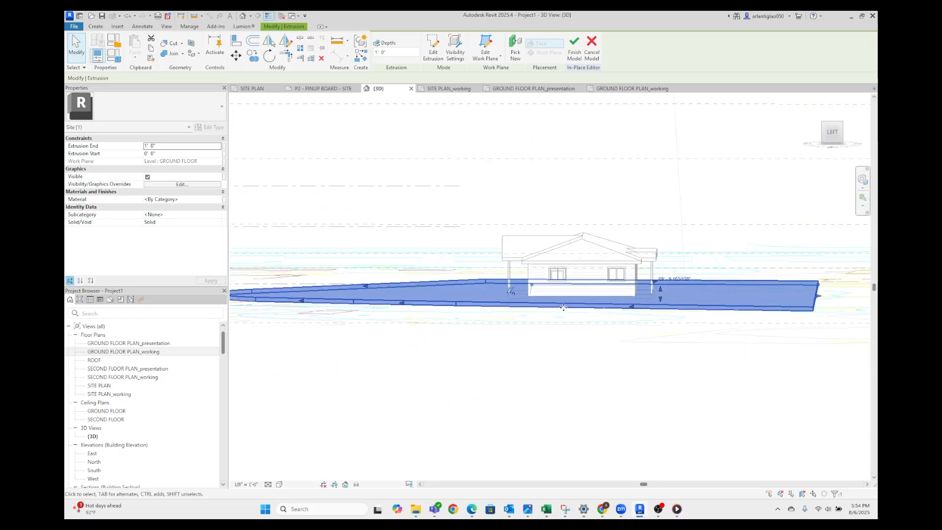
pyautogui.click(166, 146)
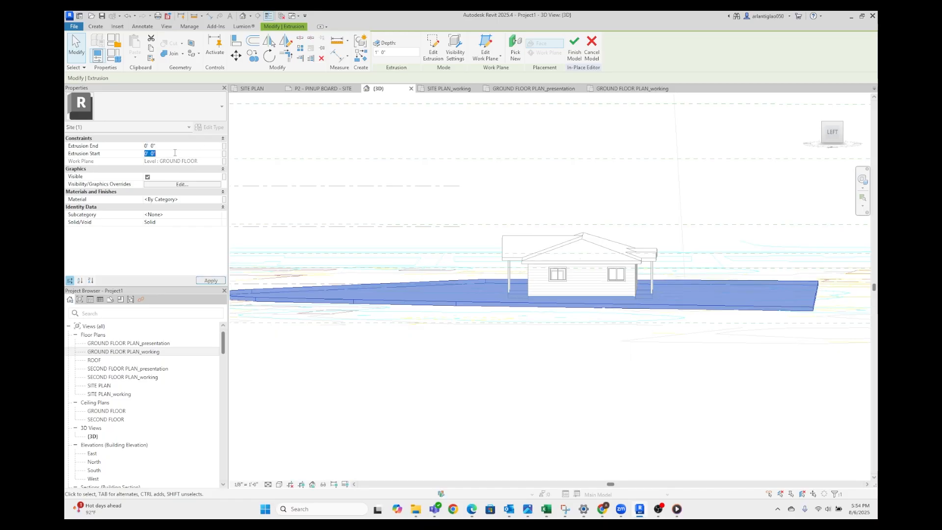
pyautogui.write("-1'")
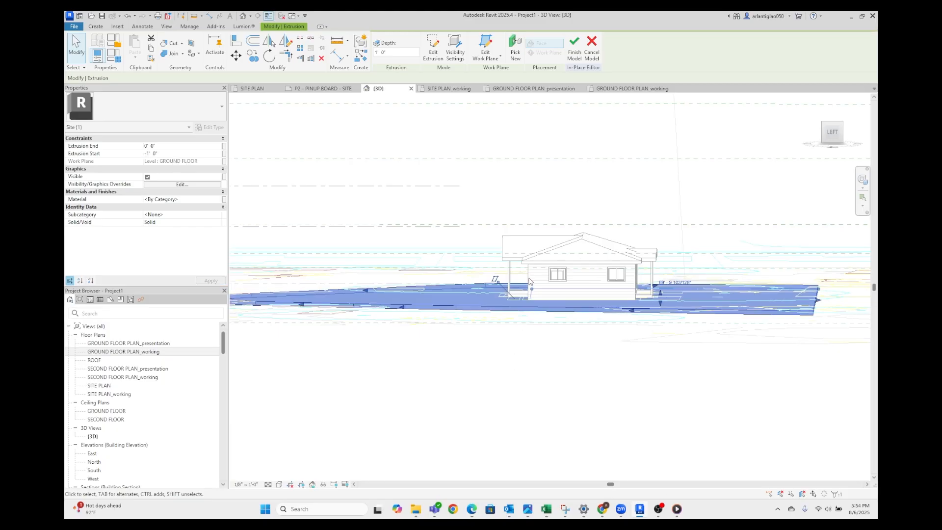
pyautogui.press('Escape')
# Try to assign the Site - Earth material to the site extrusion, searching the project materials for "soil"
pyautogui.scroll(3, 549, 310)
pyautogui.keyDown('shift'); pyautogui.moveTo(552, 274); pyautogui.dragTo(527, 314, button='middle'); pyautogui.keyUp('shift')
pyautogui.scroll(-5, 526, 314)
pyautogui.click(623, 365)
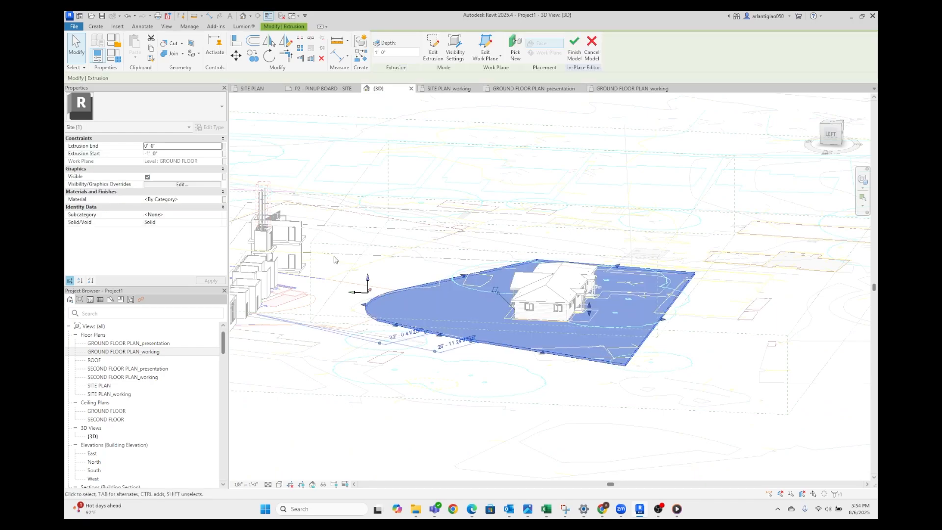
pyautogui.click(219, 200)
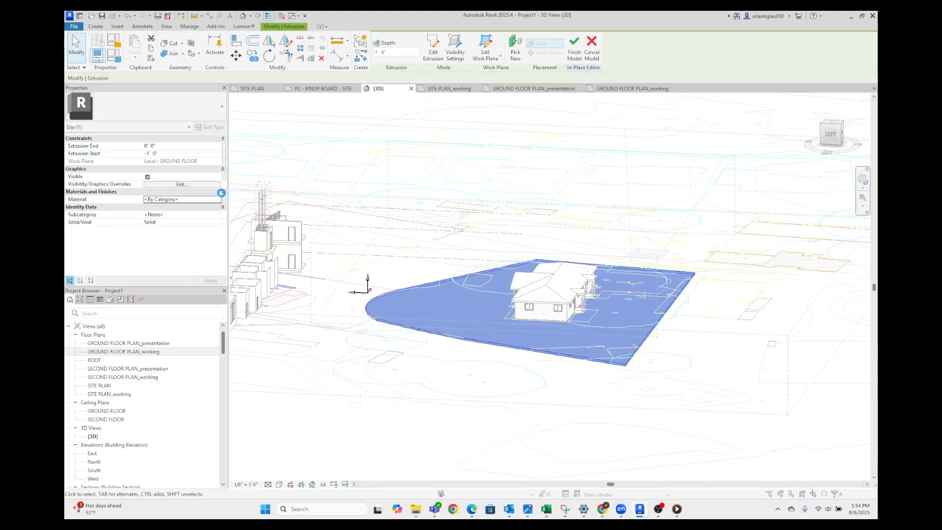
pyautogui.click(222, 197)
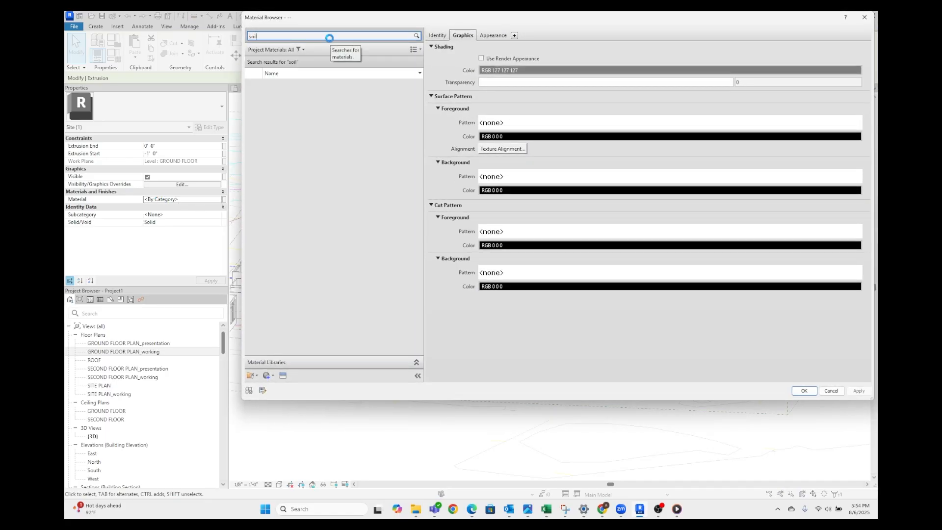
pyautogui.click(272, 88)
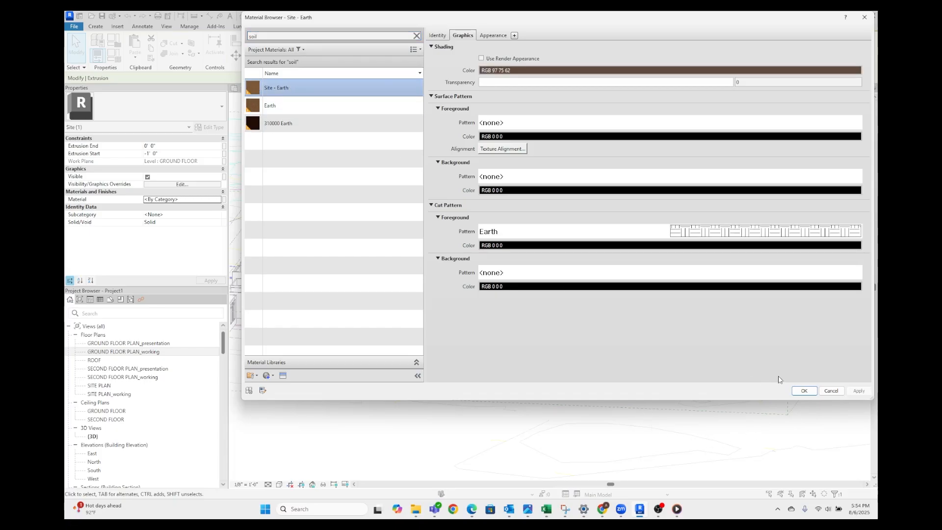
pyautogui.click(804, 391)
pyautogui.click(513, 407)
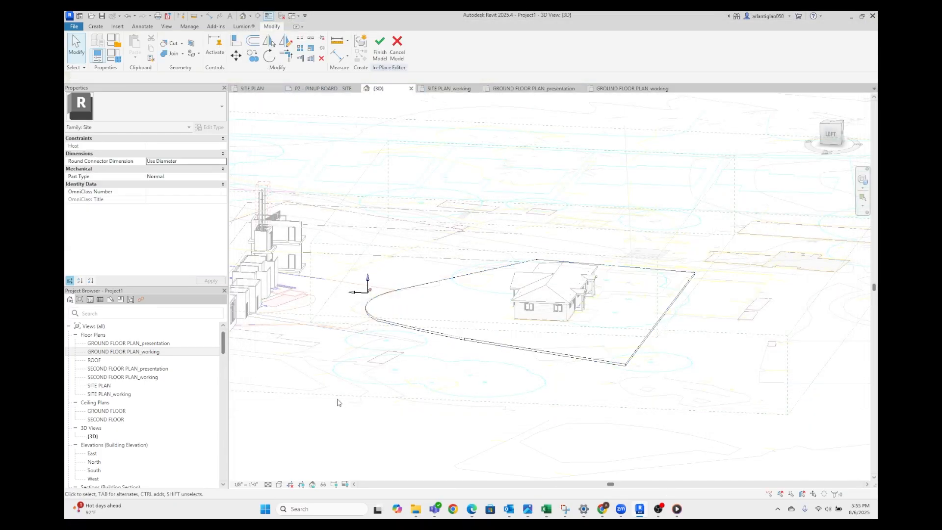
# Preview the 3D view in Consistent Colors and set its visual style to Realistic
pyautogui.click(278, 484)
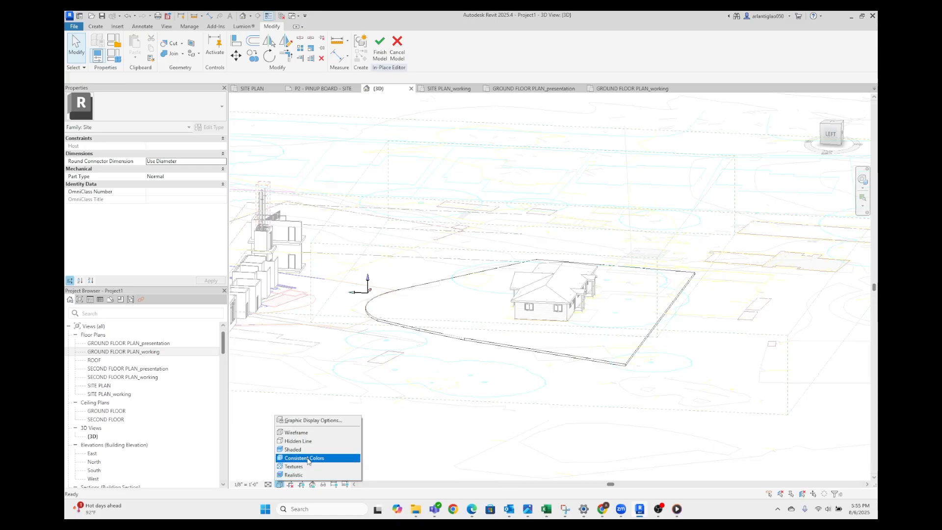
pyautogui.click(284, 486)
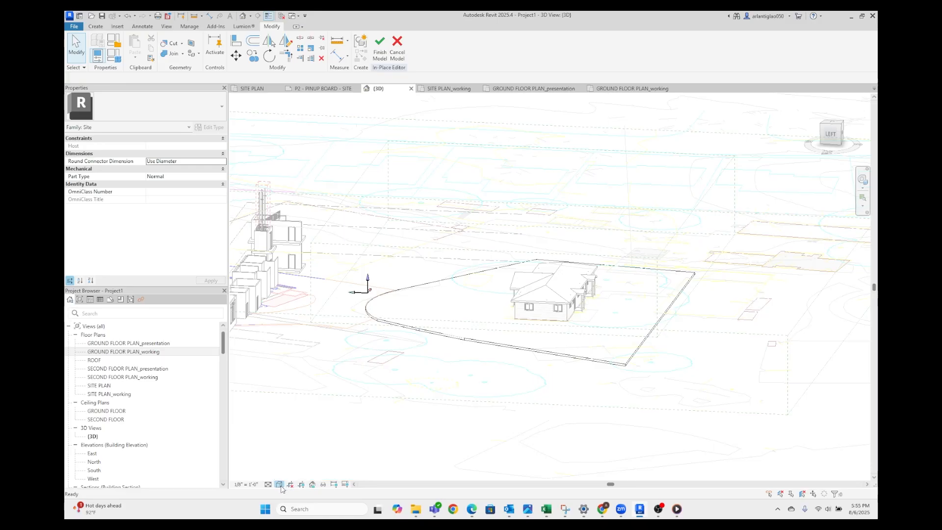
pyautogui.click(281, 484)
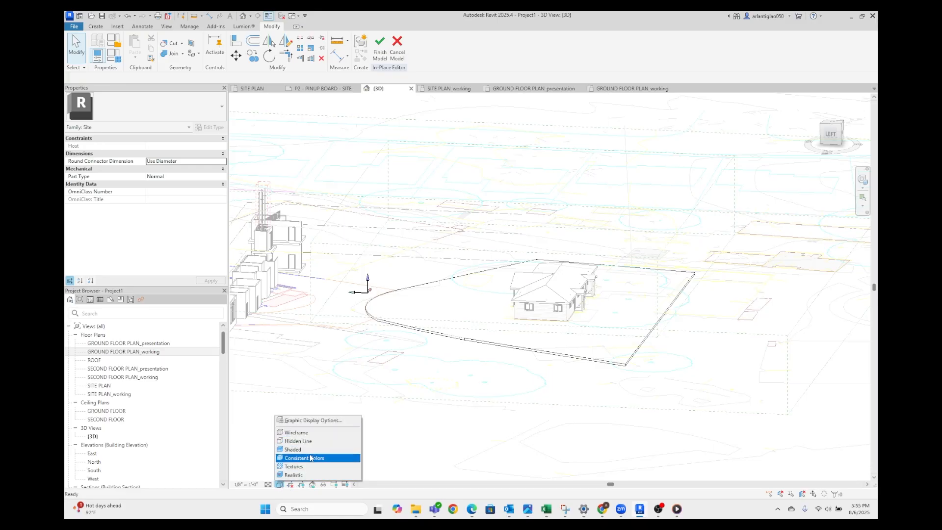
pyautogui.click(314, 459)
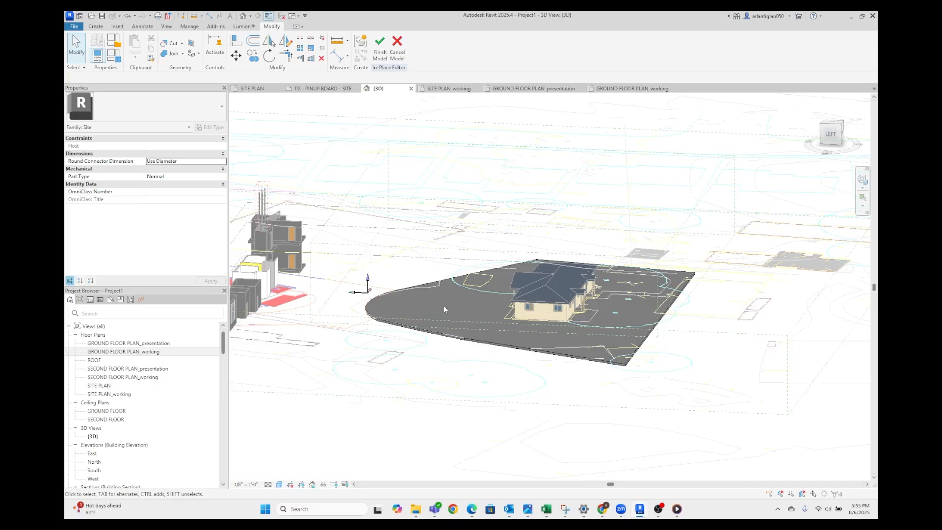
pyautogui.click(280, 484)
pyautogui.click(297, 475)
# Examine the site slab and the farm office from above in the realistic 3D view
pyautogui.scroll(2, 475, 316)
pyautogui.keyDown('shift'); pyautogui.moveTo(475, 315); pyautogui.dragTo(551, 360, button='middle'); pyautogui.keyUp('shift')
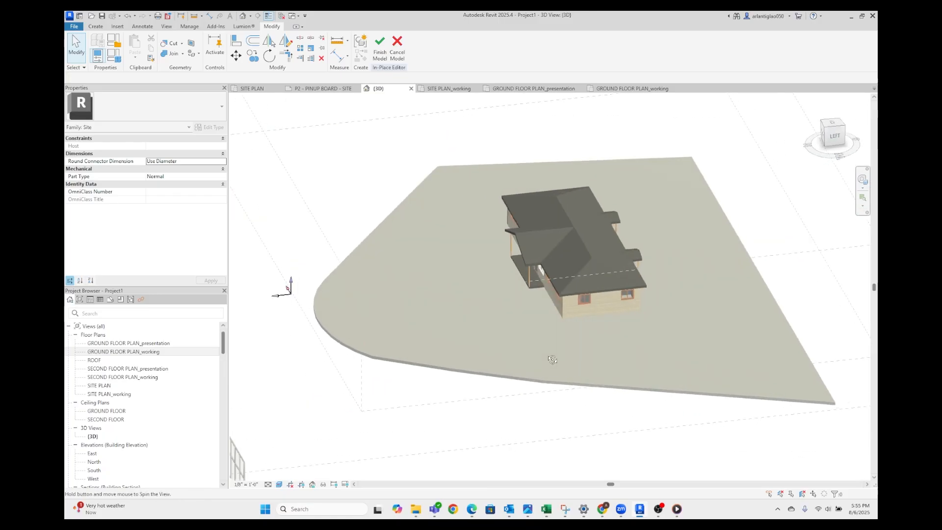
pyautogui.scroll(-3, 546, 361)
pyautogui.scroll(3, 550, 378)
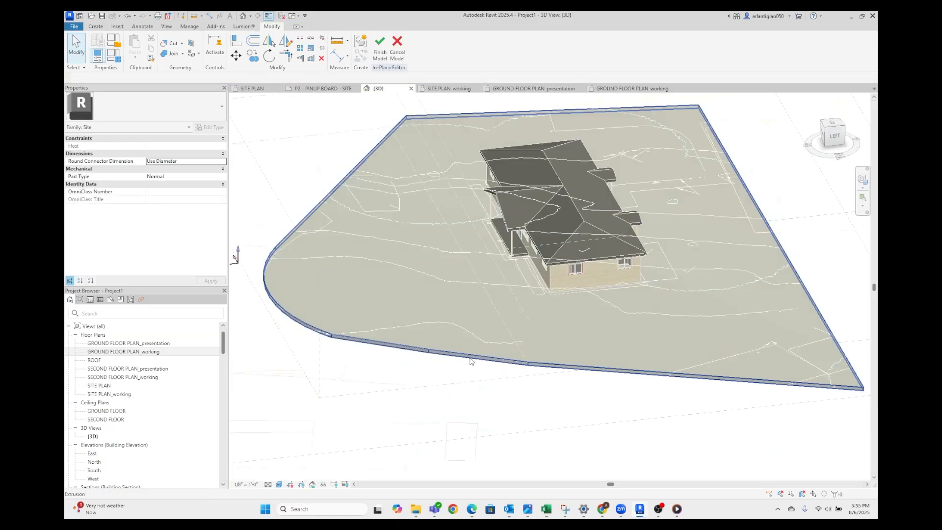
pyautogui.scroll(-3, 471, 360)
pyautogui.keyDown('shift'); pyautogui.moveTo(511, 305); pyautogui.dragTo(478, 304, button='middle'); pyautogui.keyUp('shift')
pyautogui.scroll(-2, 478, 304)
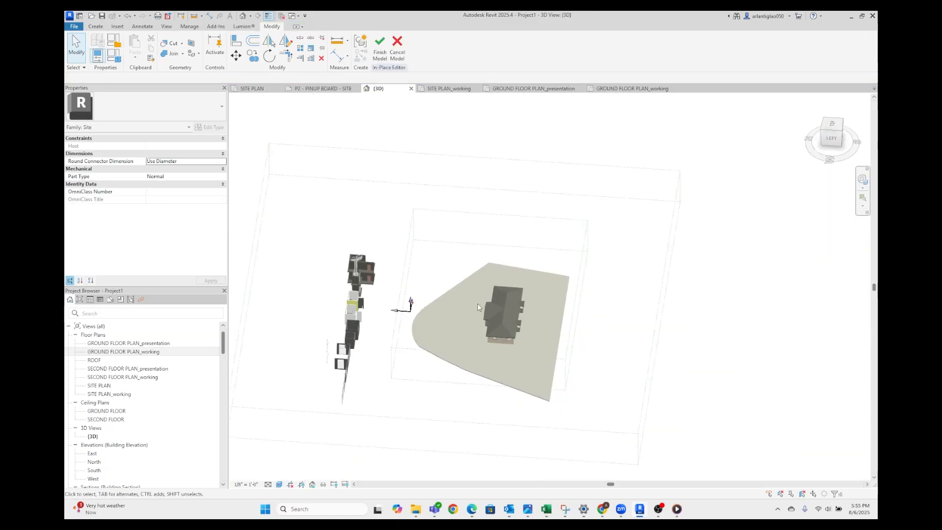
# Look through the GROUND FLOOR PLAN presentation and working views and switch to the SITE PLAN_working view
pyautogui.click(542, 89)
pyautogui.scroll(2, 552, 352)
pyautogui.click(626, 90)
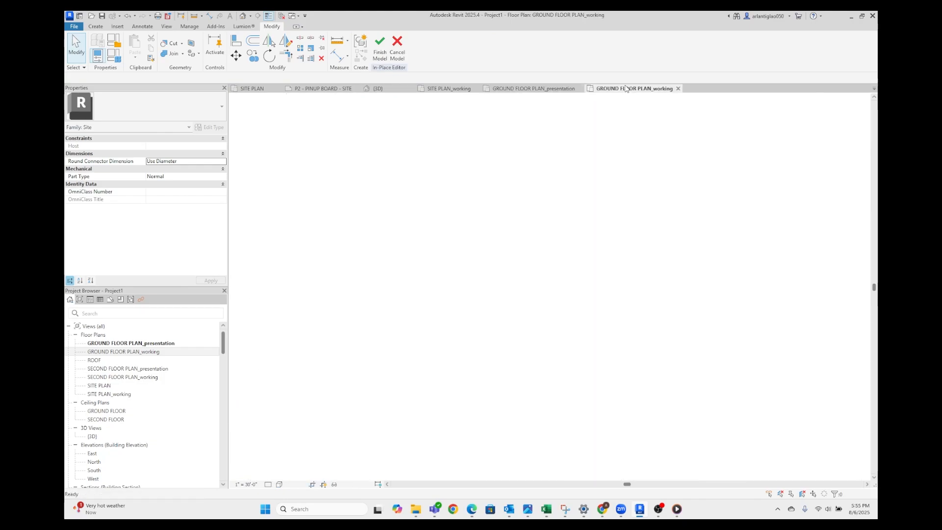
pyautogui.scroll(1, 530, 272)
pyautogui.scroll(-1, 529, 275)
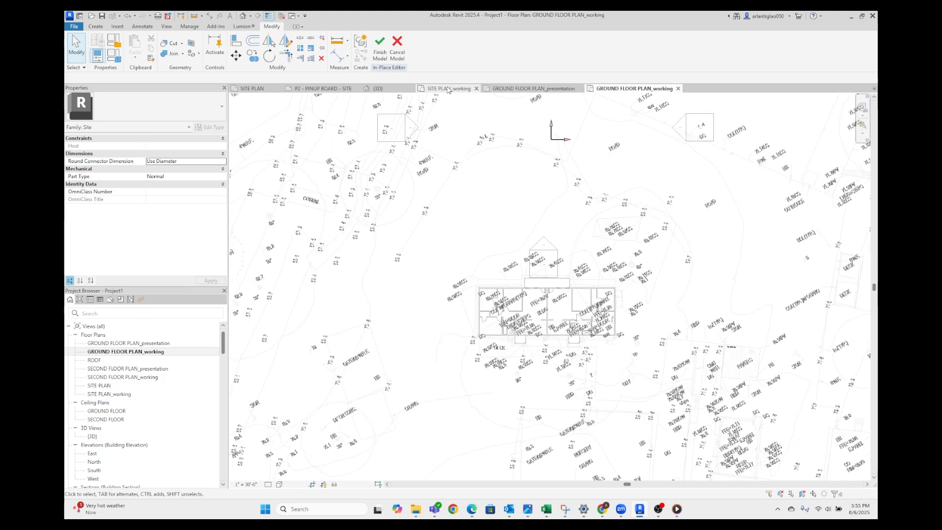
pyautogui.click(449, 90)
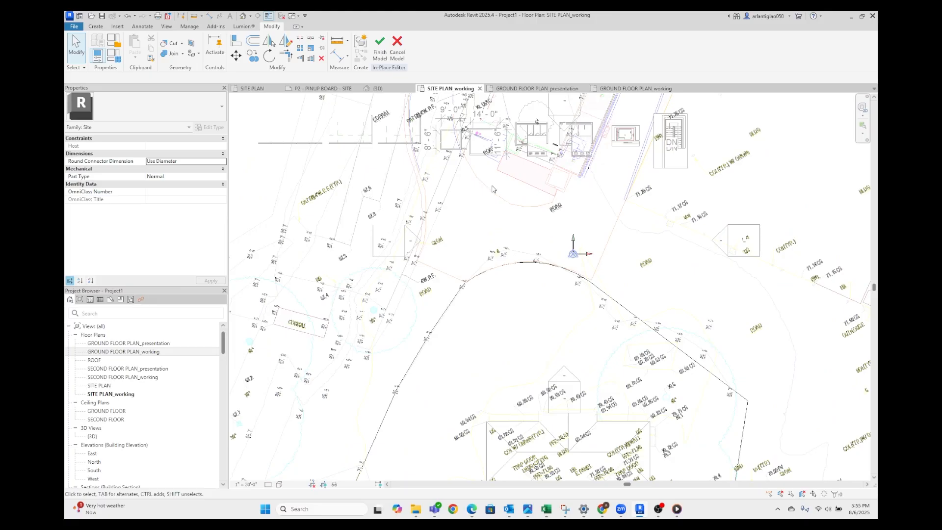
pyautogui.scroll(2, 493, 189)
pyautogui.scroll(-2, 489, 273)
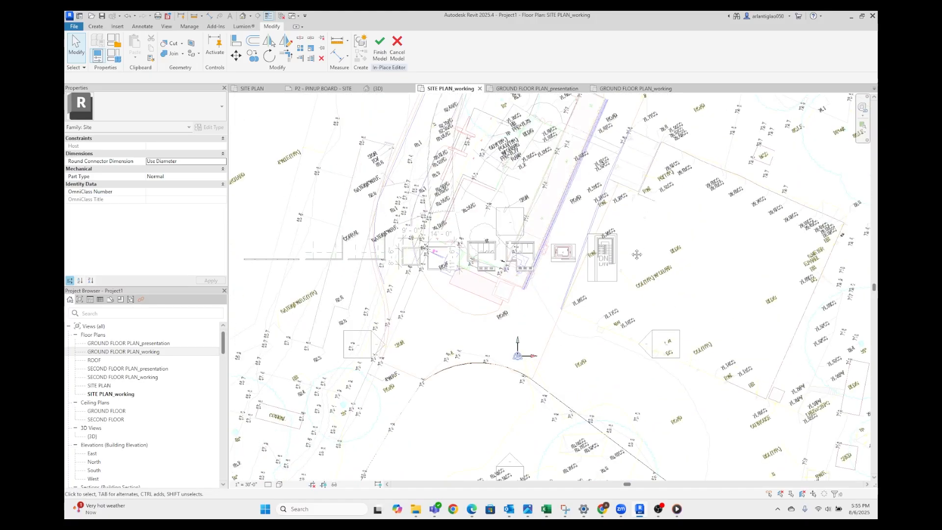
# Examine the site extrusion's outline against the surrounding roads in the site plan
pyautogui.moveTo(637, 254); pyautogui.dragTo(522, 226, button='middle')
pyautogui.scroll(-1, 524, 224)
pyautogui.moveTo(705, 351); pyautogui.dragTo(716, 268, button='middle')
pyautogui.moveTo(271, 427); pyautogui.dragTo(564, 311, button='middle')
pyautogui.moveTo(564, 243); pyautogui.dragTo(486, 346, button='middle')
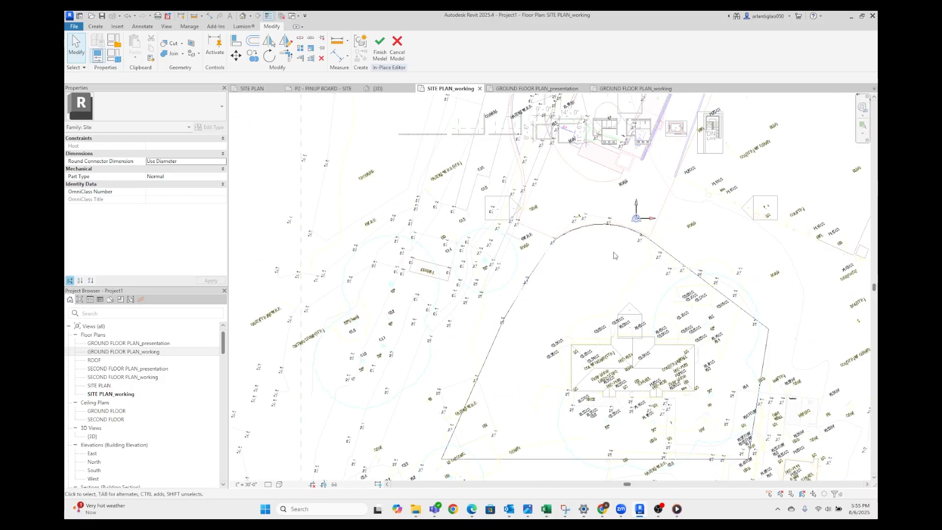
pyautogui.click(564, 230)
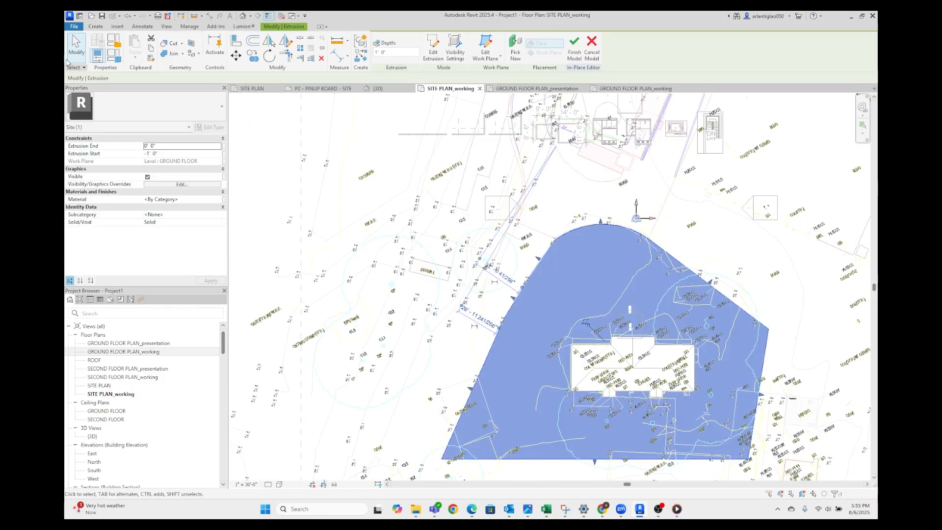
pyautogui.press('Escape')
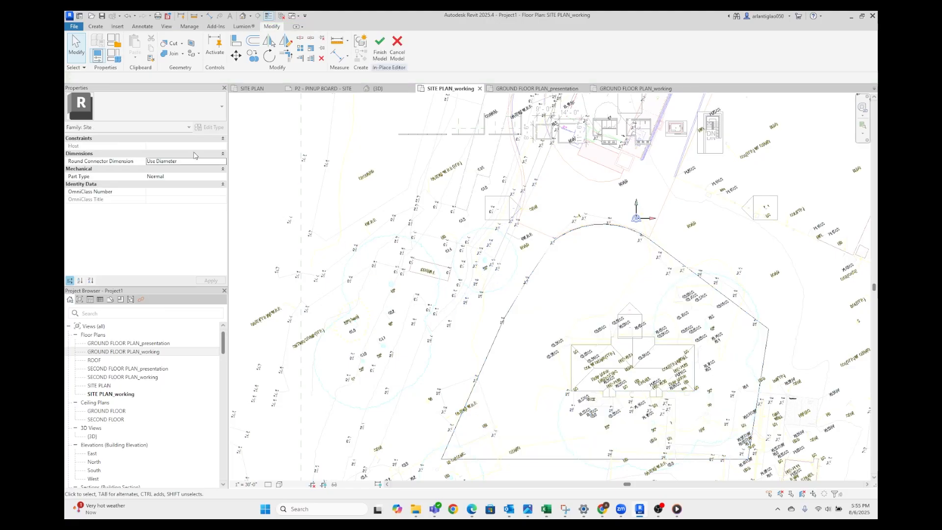
# Start a new extrusion for the road and pick the curved road edges from the imported site survey
pyautogui.click(95, 26)
pyautogui.click(131, 45)
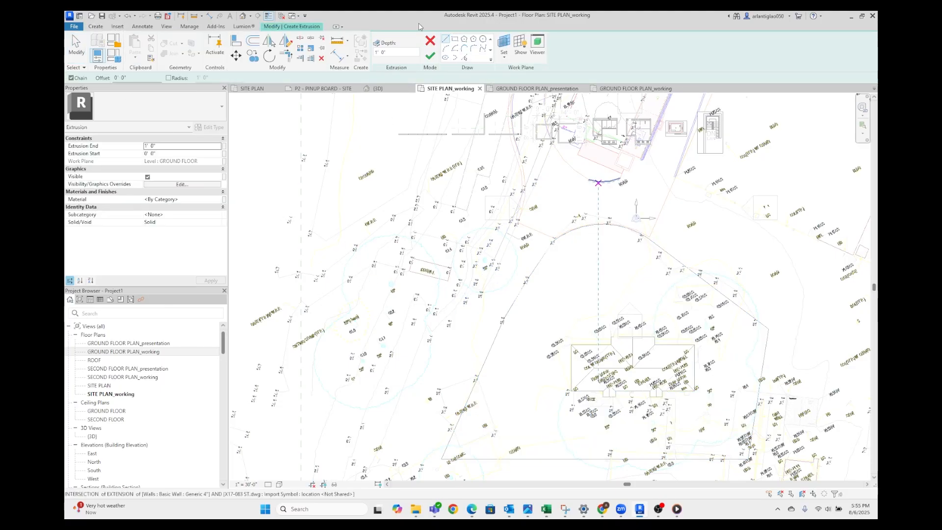
pyautogui.click(464, 58)
pyautogui.scroll(3, 572, 196)
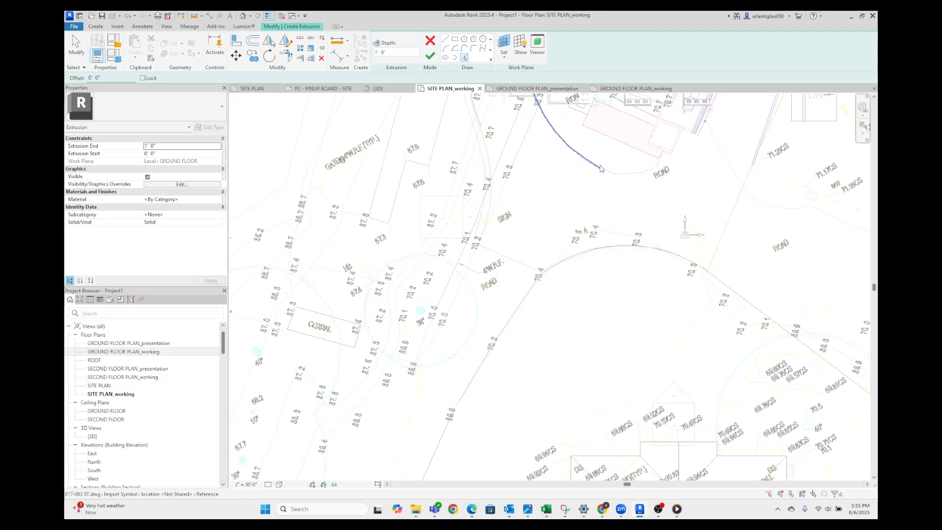
pyautogui.moveTo(652, 173)
pyautogui.mouseDown(button='middle')
pyautogui.moveTo(568, 393)
pyautogui.moveTo(611, 143)
pyautogui.mouseUp(button='middle')
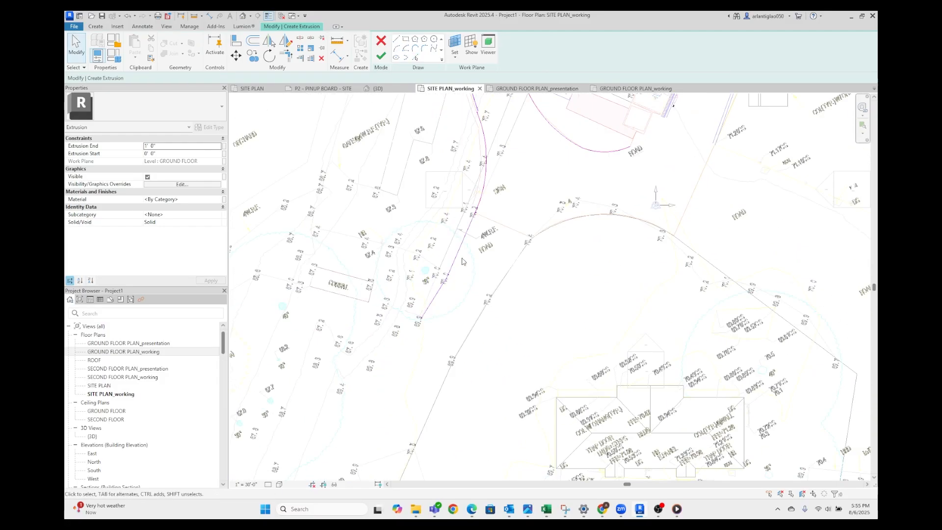
# Draw straight lines continuing the west road edge southward alongside the site boundary, down to the site's southwest corner
pyautogui.scroll(6, 481, 191)
pyautogui.click(445, 48)
pyautogui.click(490, 190)
pyautogui.scroll(-3, 490, 190)
pyautogui.click(467, 410)
pyautogui.click(396, 38)
pyautogui.click(466, 410)
pyautogui.scroll(-5, 467, 410)
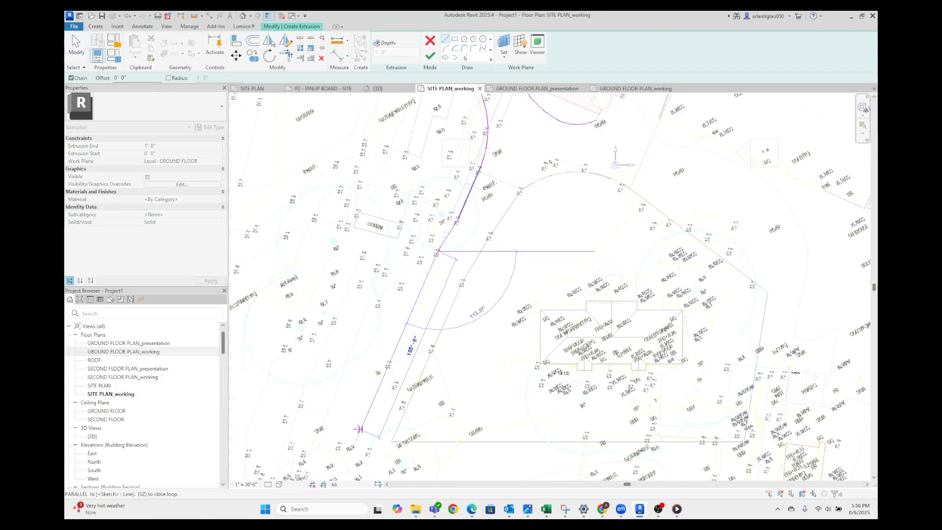
pyautogui.click(357, 439)
# Pick the site's west, curved and northeast edges into the road sketch and trim meeting lines to corners
pyautogui.scroll(4, 357, 439)
pyautogui.scroll(-4, 394, 441)
pyautogui.click(416, 57)
pyautogui.click(660, 260)
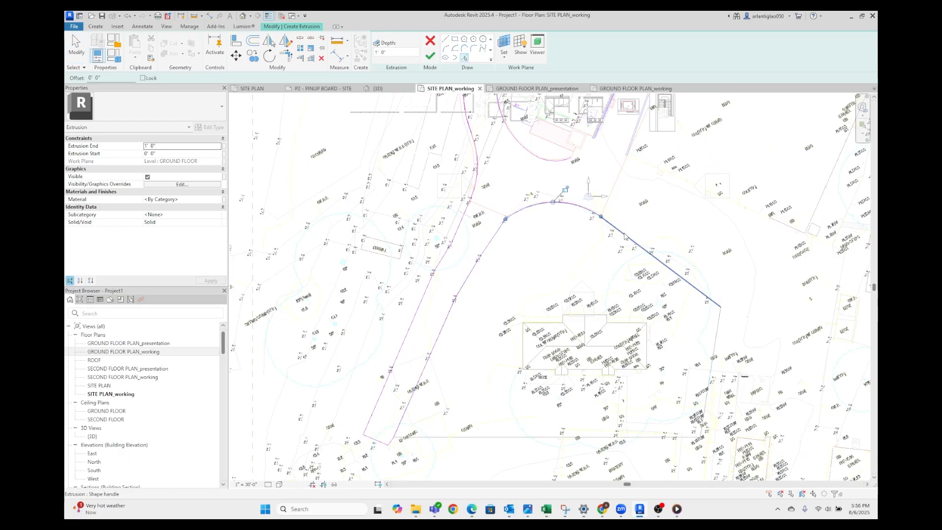
pyautogui.scroll(5, 619, 110)
pyautogui.press('t')
pyautogui.press('r')
pyautogui.scroll(-3, 583, 273)
# Draw the straight edges of the east road branch up to a square north end
pyautogui.click(396, 39)
pyautogui.click(563, 367)
pyautogui.moveTo(677, 147); pyautogui.dragTo(530, 382, button='middle')
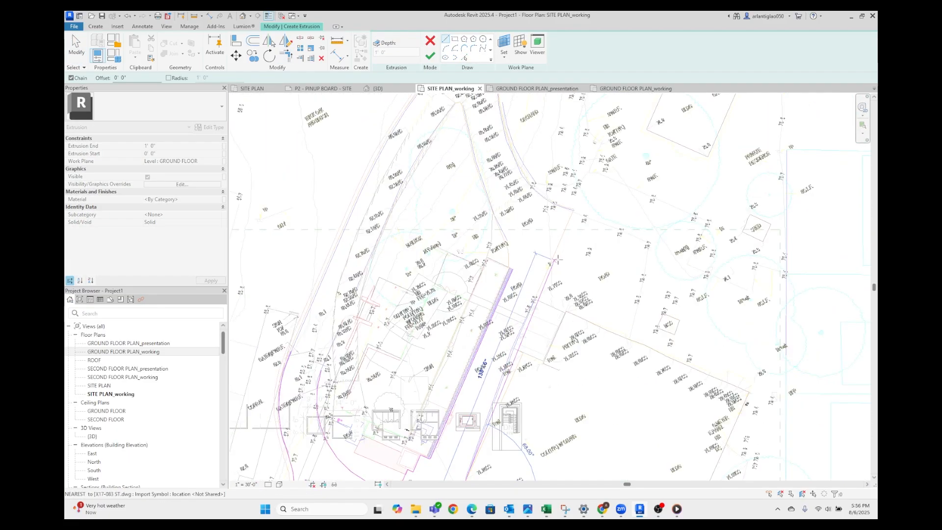
pyautogui.click(563, 257)
pyautogui.press('Escape')
pyautogui.press('Escape')
pyautogui.click(397, 39)
pyautogui.press('Escape')
pyautogui.press('Escape')
pyautogui.scroll(5, 320, 370)
pyautogui.scroll(-3, 358, 373)
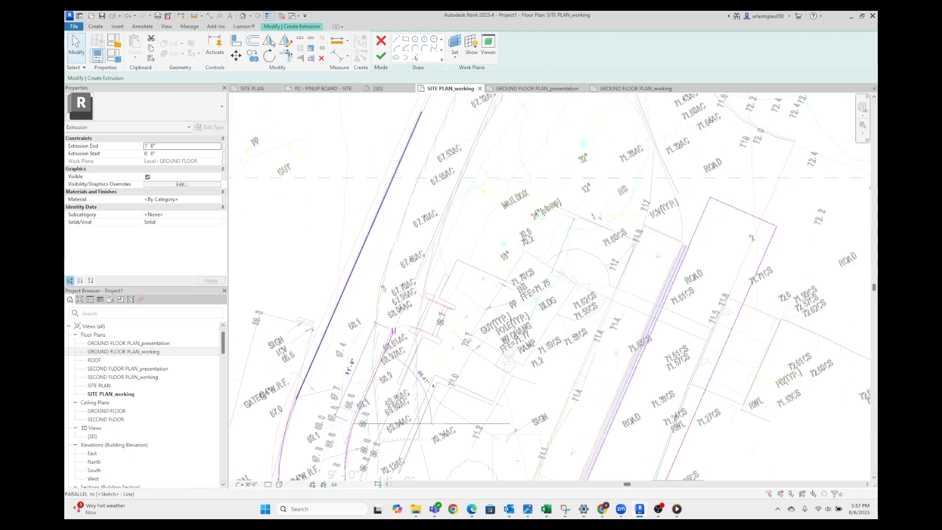
# Draw the west road branch's inner edge parallel to its outer edge and close its north end with a line
pyautogui.moveTo(442, 148); pyautogui.dragTo(343, 316, button='middle')
pyautogui.click(397, 39)
pyautogui.click(322, 279)
pyautogui.click(382, 304)
pyautogui.press('Escape')
pyautogui.press('Escape')
# Try to finish the road extrusion sketch and locate the highlighted intersecting lines along the west road edge
pyautogui.scroll(-3, 427, 141)
pyautogui.scroll(-3, 576, 98)
pyautogui.click(381, 56)
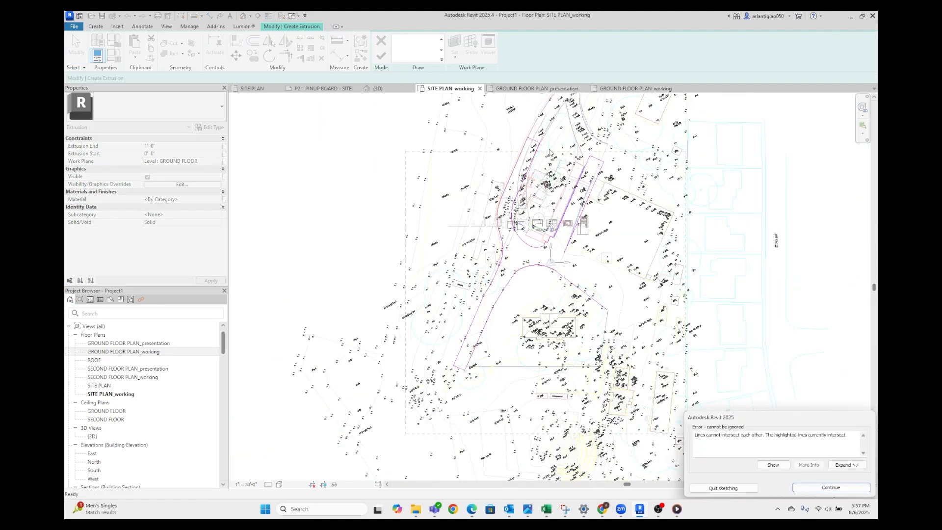
pyautogui.scroll(4, 549, 151)
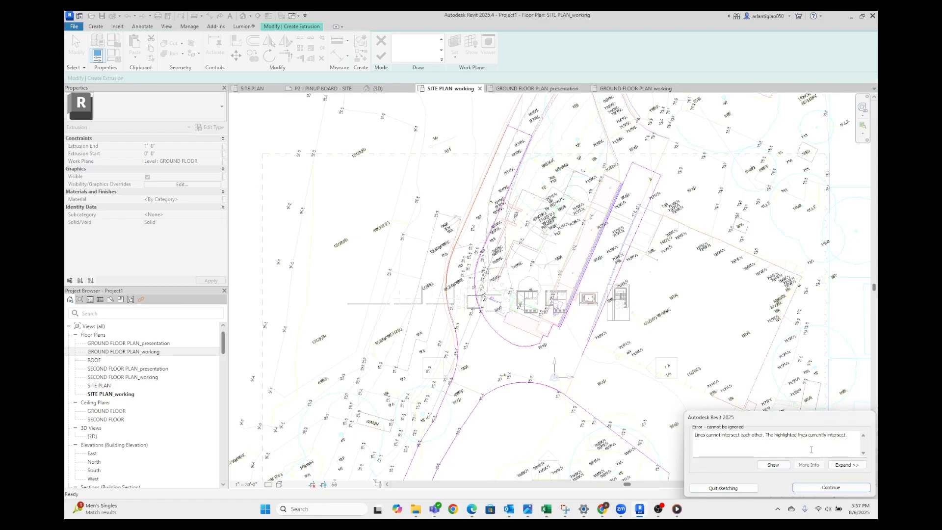
pyautogui.scroll(5, 493, 174)
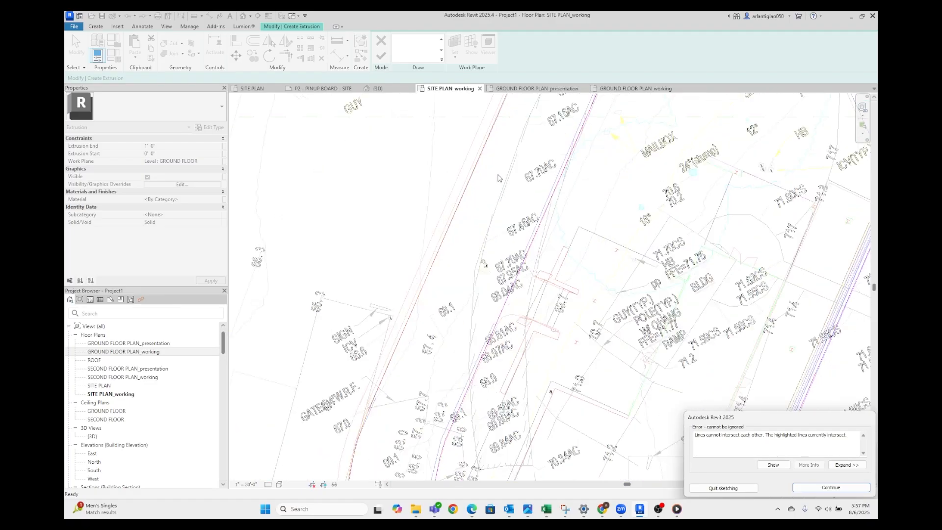
pyautogui.click(773, 466)
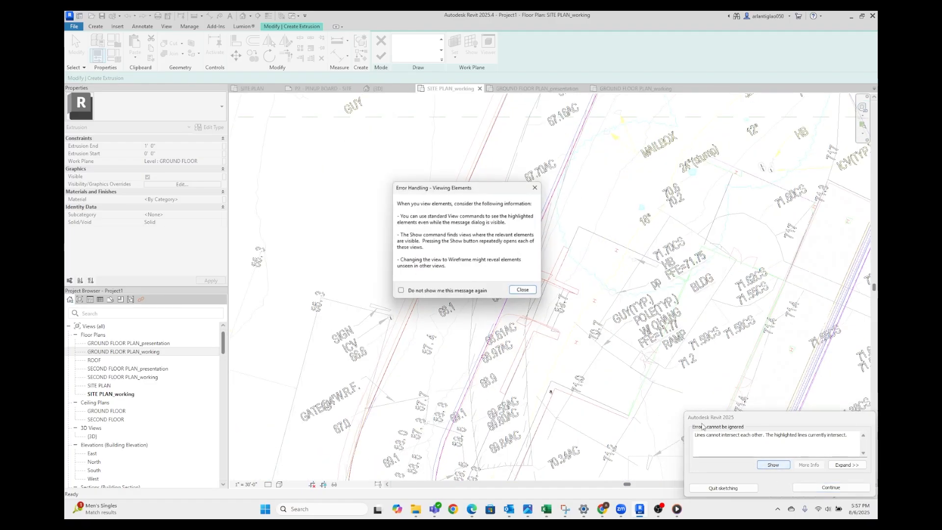
pyautogui.click(534, 294)
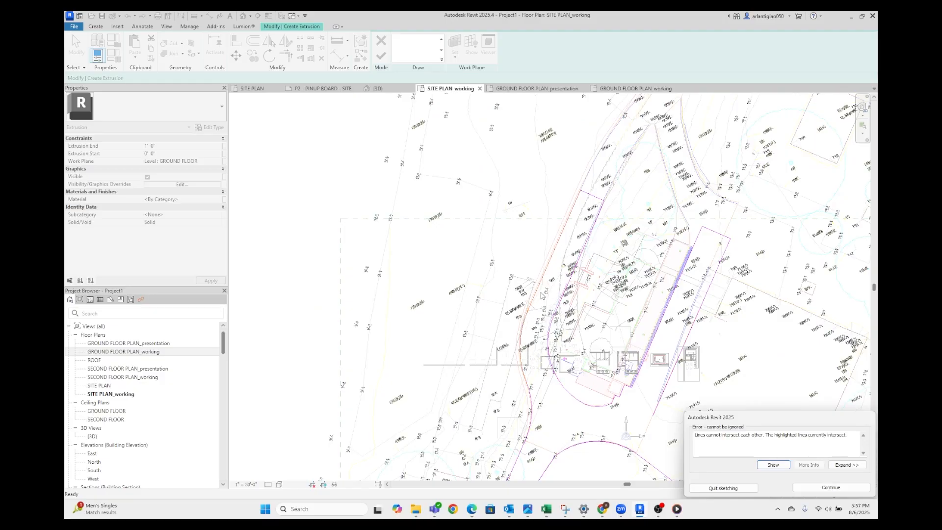
pyautogui.scroll(3, 541, 295)
pyautogui.press('Escape')
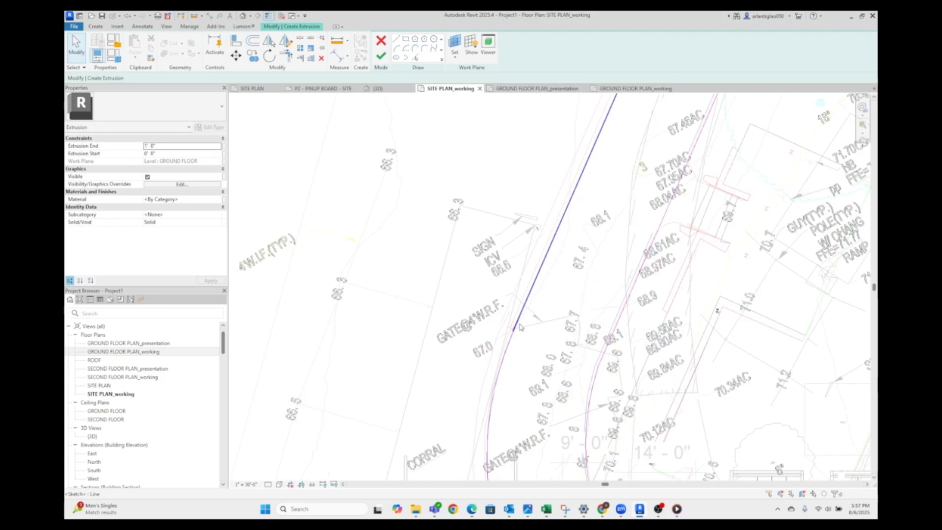
# Trim the west road edge's straight line and adjoining curve to a corner
pyautogui.scroll(3, 523, 319)
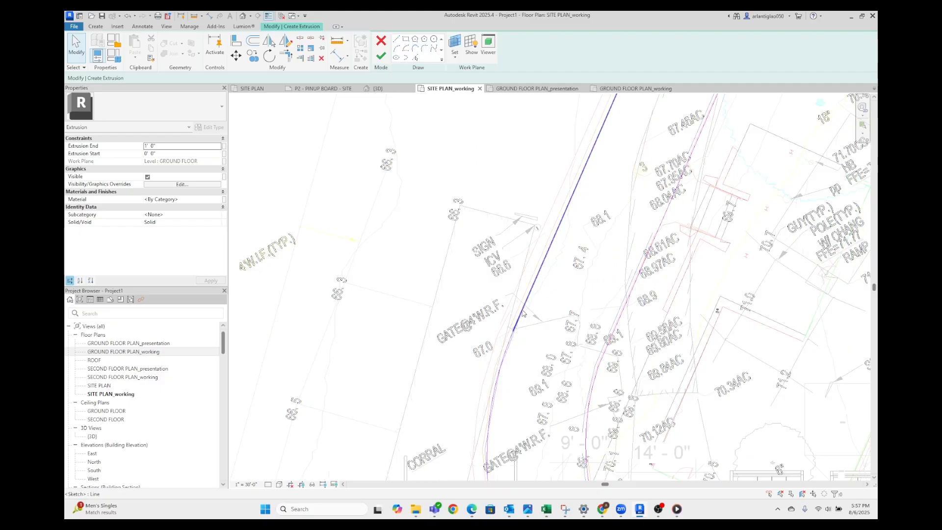
pyautogui.press('r')
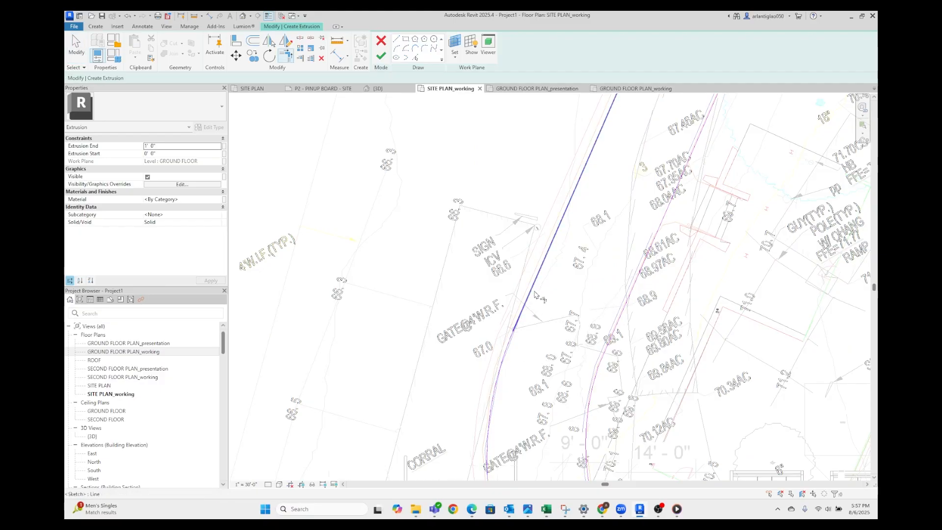
pyautogui.press('Escape')
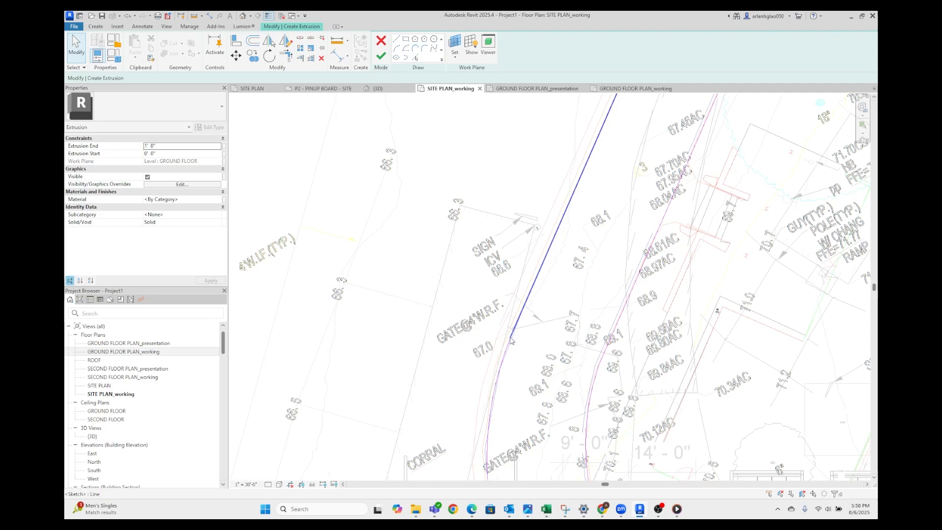
# Try to finish the road extrusion sketch and locate the open line ends between the east branch and the site corner
pyautogui.click(380, 56)
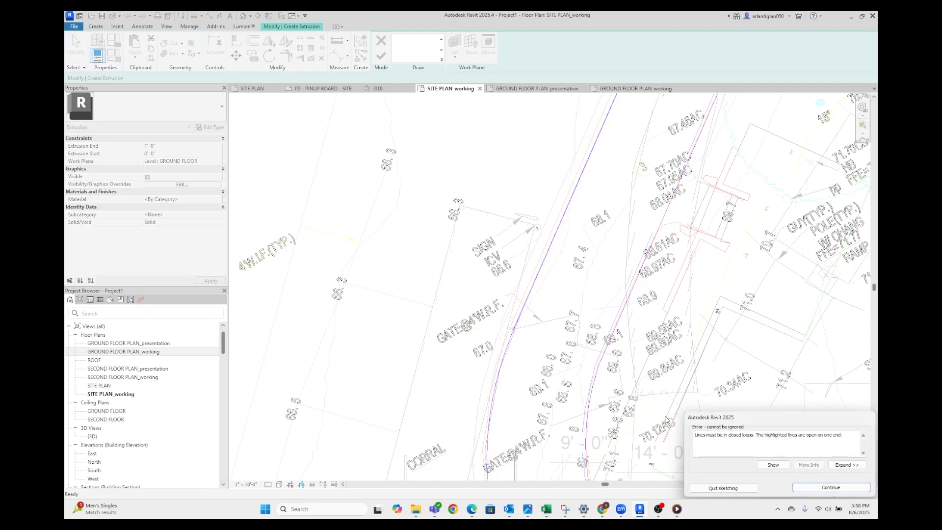
pyautogui.click(772, 464)
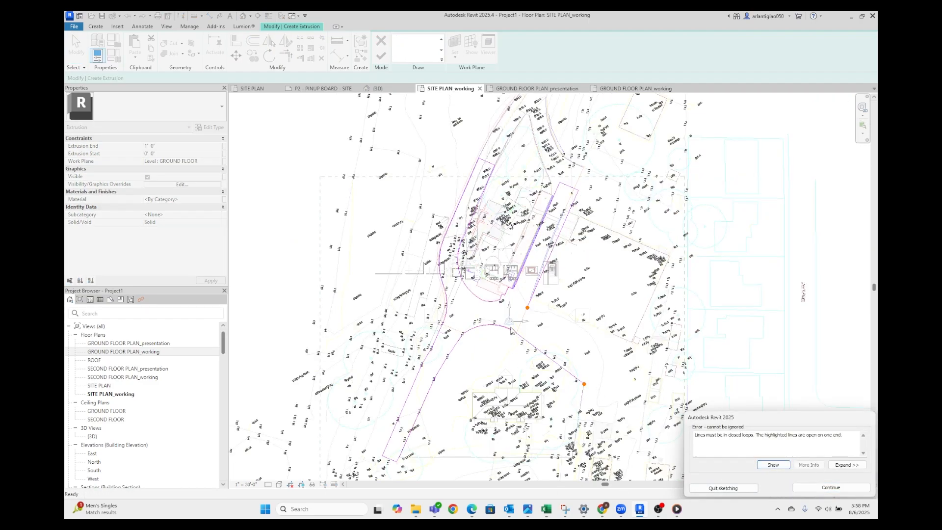
pyautogui.moveTo(546, 334); pyautogui.dragTo(466, 283, button='middle')
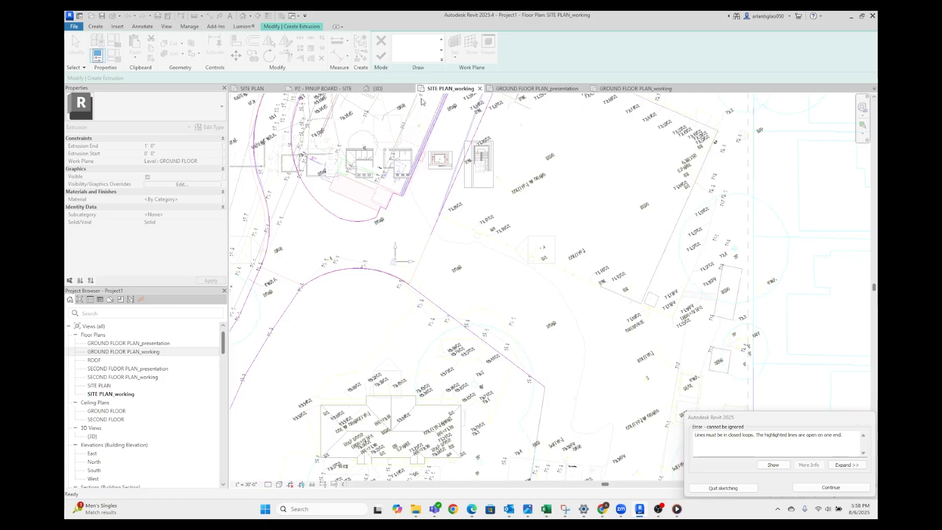
pyautogui.click(820, 488)
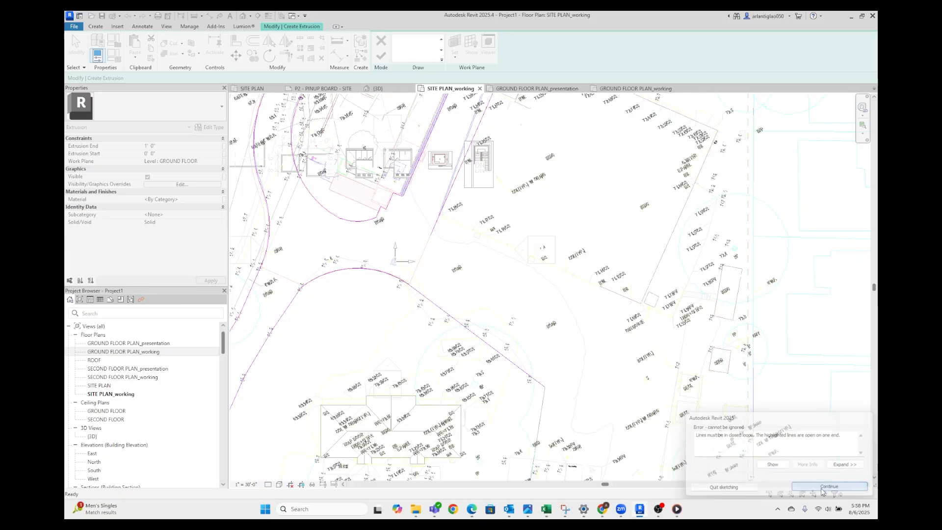
# Close the road sketch with a line about 102' long southeast from the east branch and another to the site's northeast corner
pyautogui.click(396, 42)
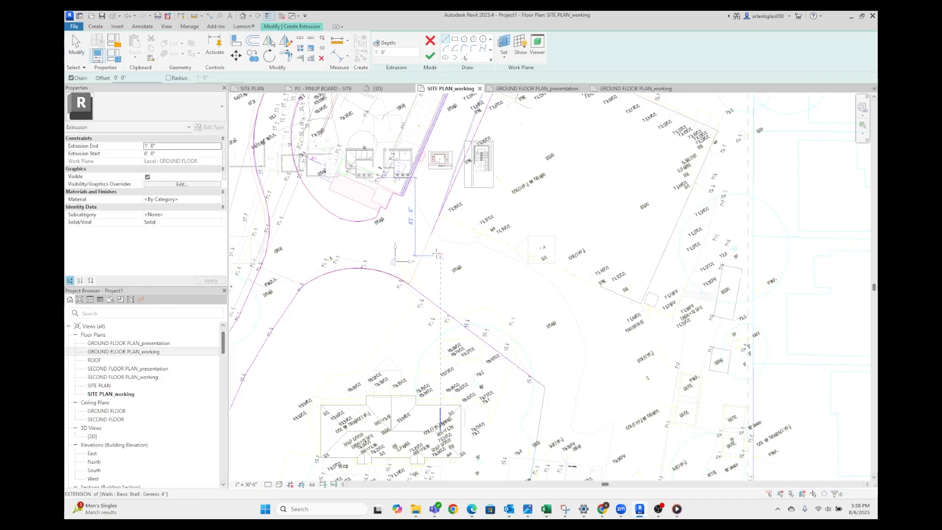
pyautogui.click(431, 234)
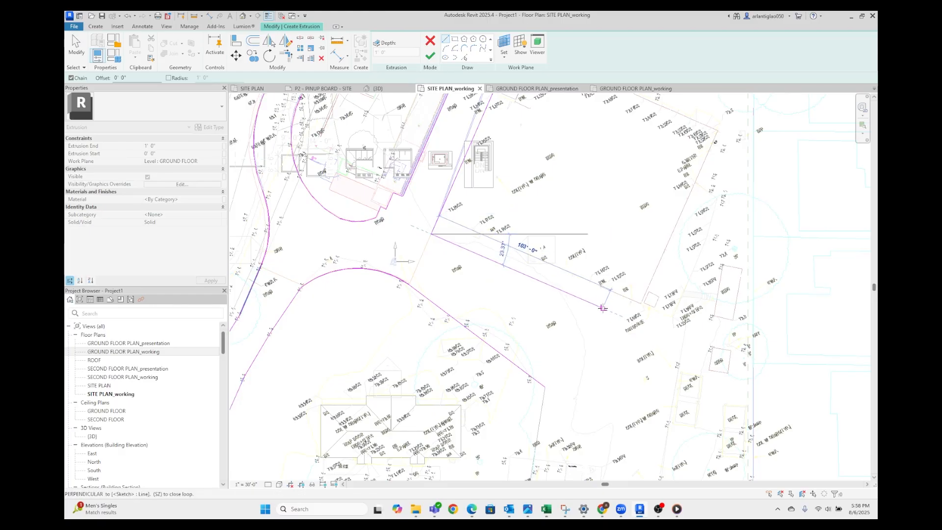
pyautogui.click(602, 308)
pyautogui.press('Escape')
pyautogui.click(545, 387)
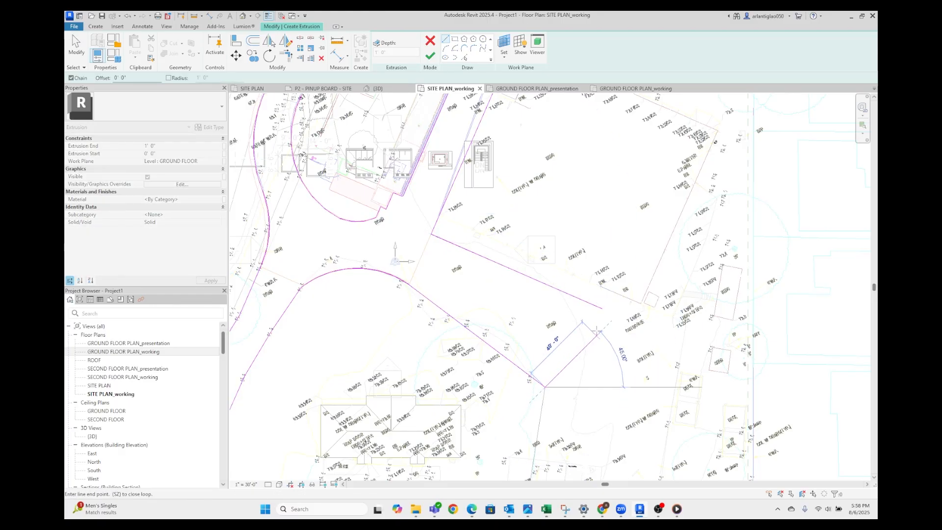
pyautogui.click(602, 309)
pyautogui.press('Escape')
pyautogui.scroll(-4, 571, 308)
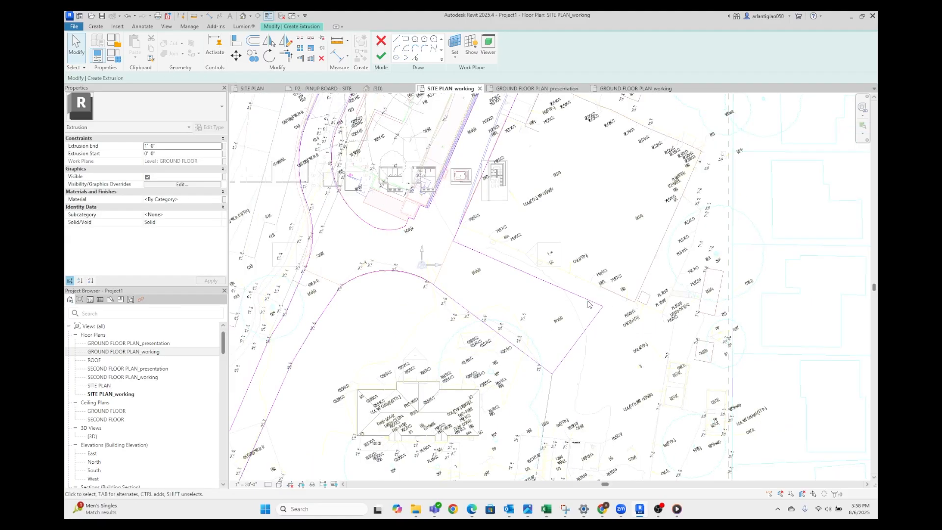
pyautogui.scroll(5, 554, 332)
# Finish the road extrusion and the in-place site model, and open the 3D view
pyautogui.click(382, 57)
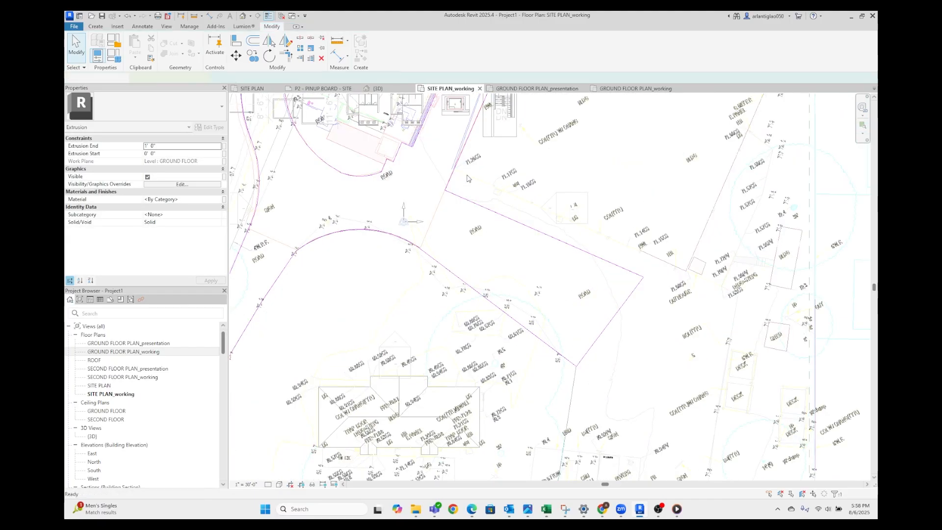
pyautogui.click(493, 203)
pyautogui.scroll(-3, 492, 200)
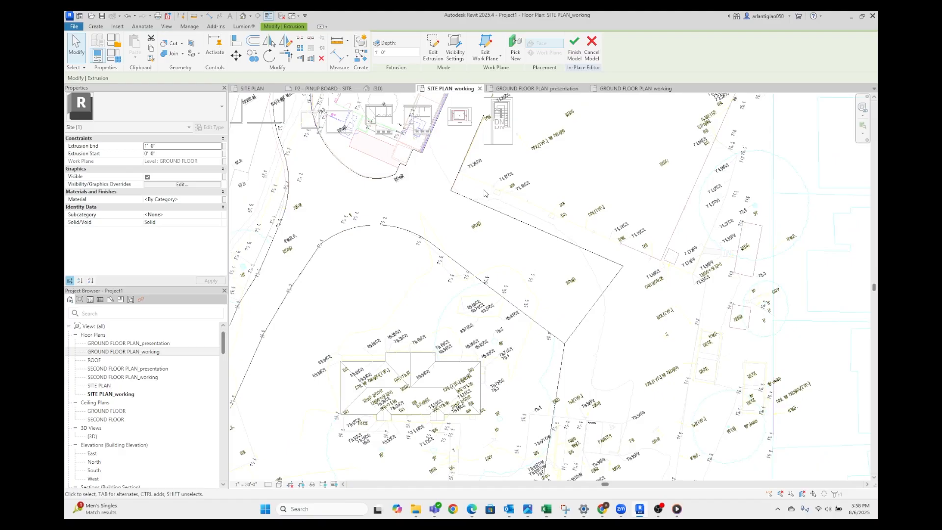
pyautogui.click(382, 50)
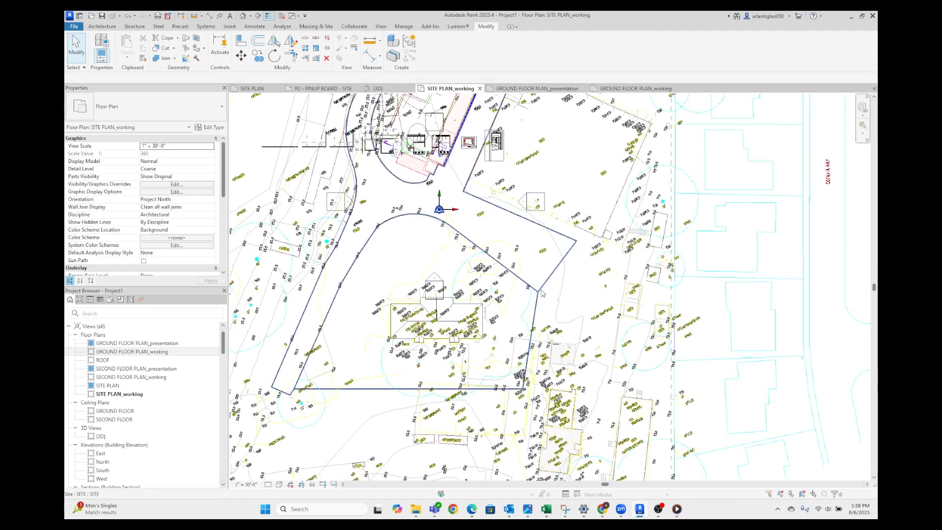
pyautogui.click(378, 88)
pyautogui.scroll(5, 434, 380)
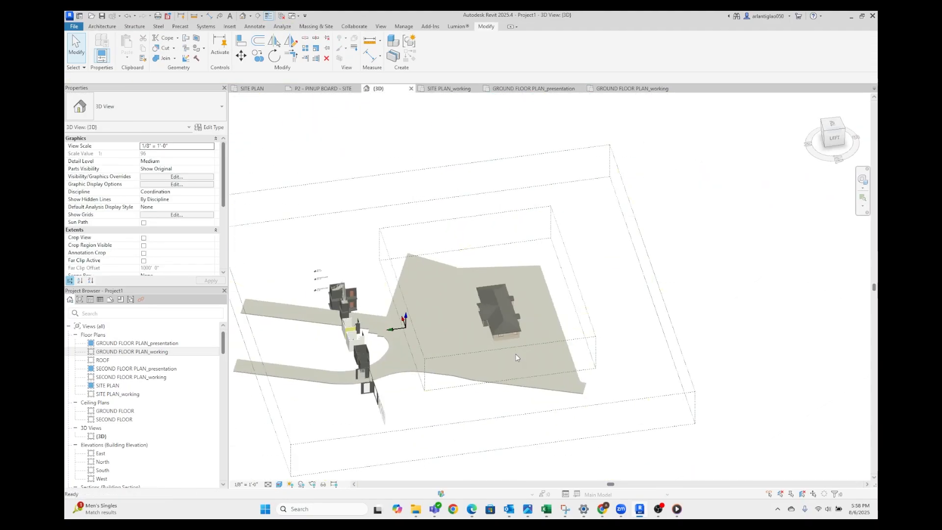
# Edit the site model in place, select the road extrusion and open its material selection
pyautogui.click(376, 378)
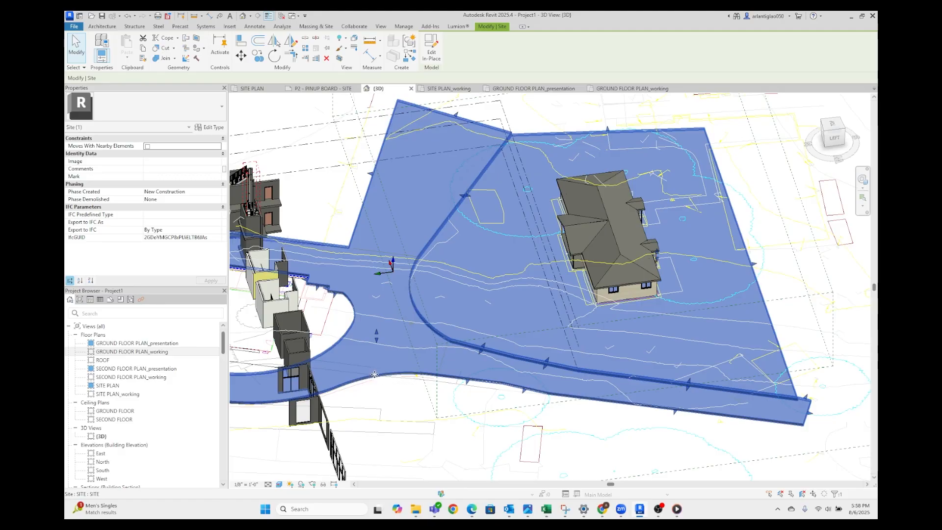
pyautogui.doubleClick(374, 374)
pyautogui.rightClick(370, 380)
pyautogui.click(179, 226)
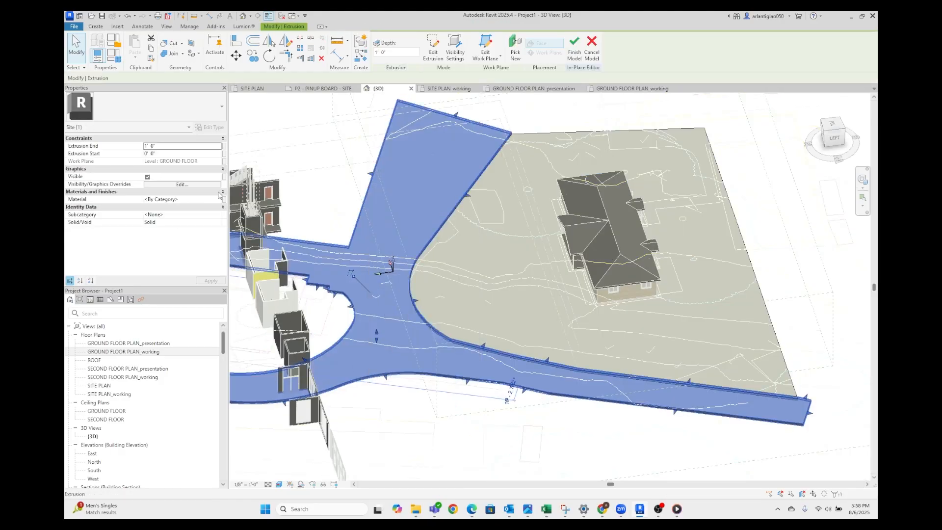
pyautogui.click(223, 199)
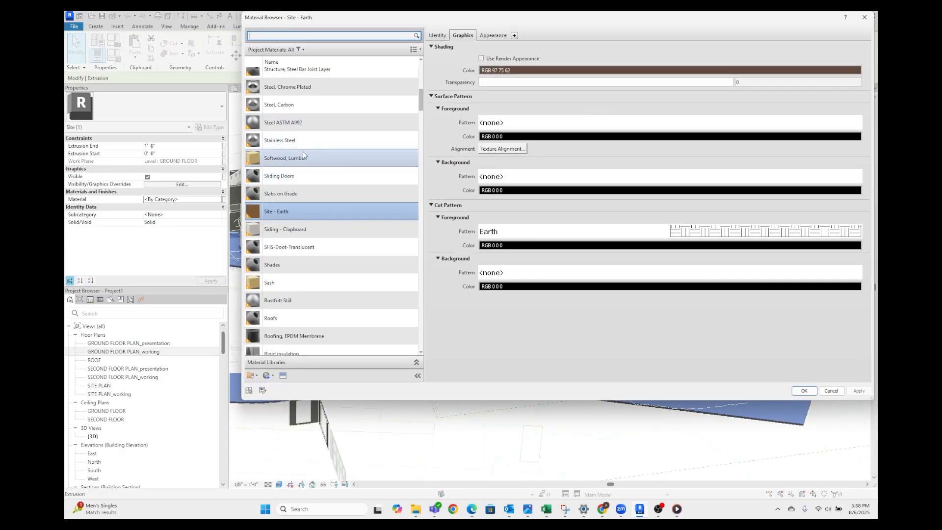
# Search the project materials for road and asphalt, and try the Asphalt Shingle material
pyautogui.write('road')
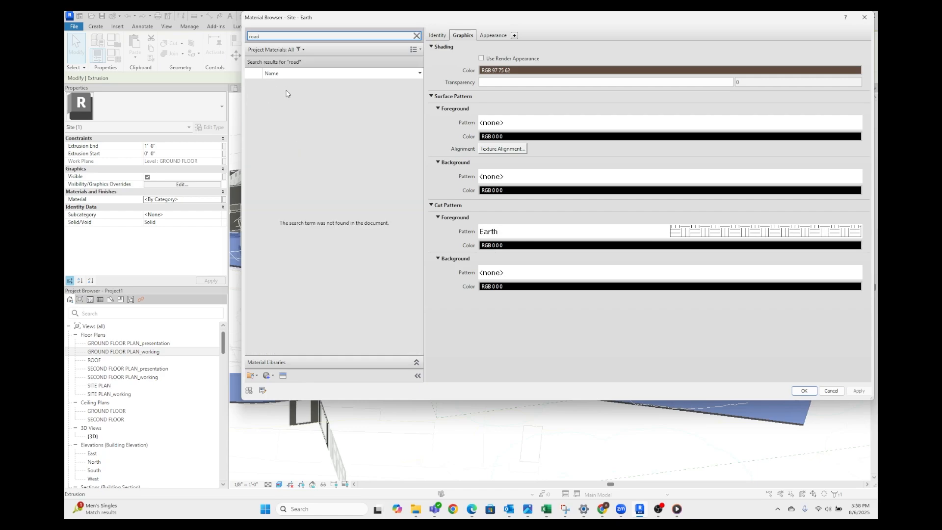
pyautogui.press('BackSpace')
pyautogui.press('BackSpace')
pyautogui.press('BackSpace')
pyautogui.press('BackSpace')
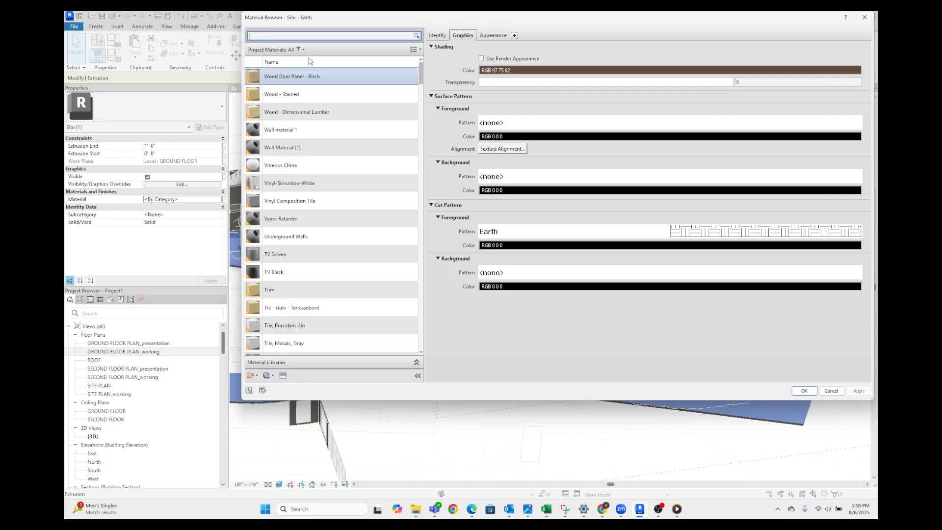
pyautogui.write('asphalt')
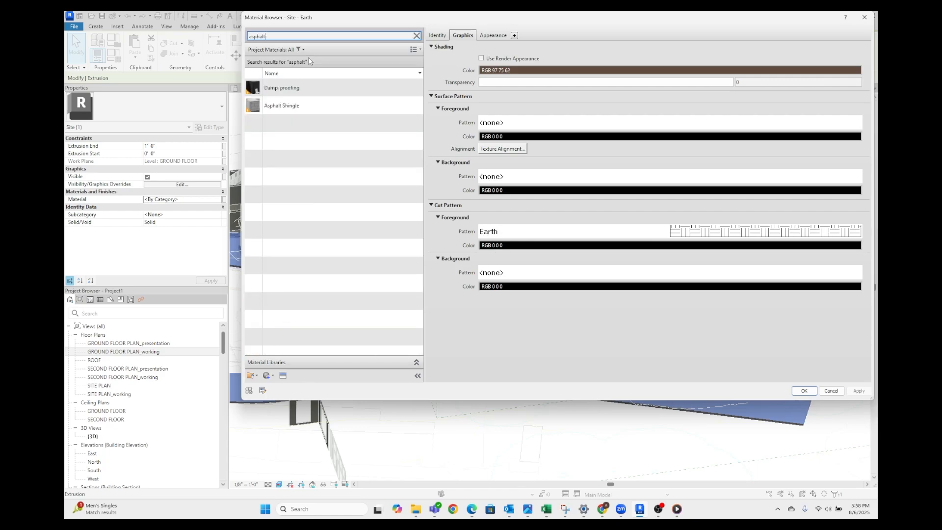
pyautogui.click(312, 105)
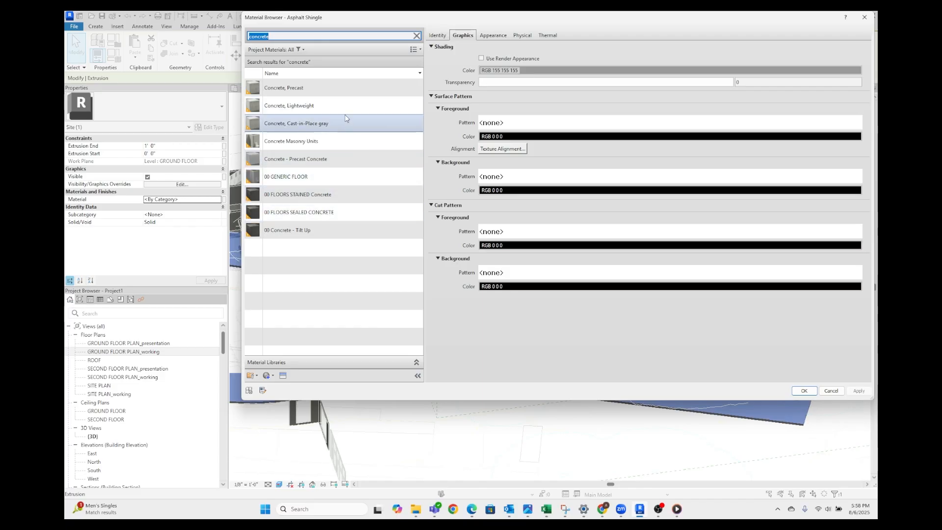
# Search the materials for concrete, assign Concrete, Precast to the road extrusion and finish the in-place model
pyautogui.click(357, 91)
pyautogui.click(803, 391)
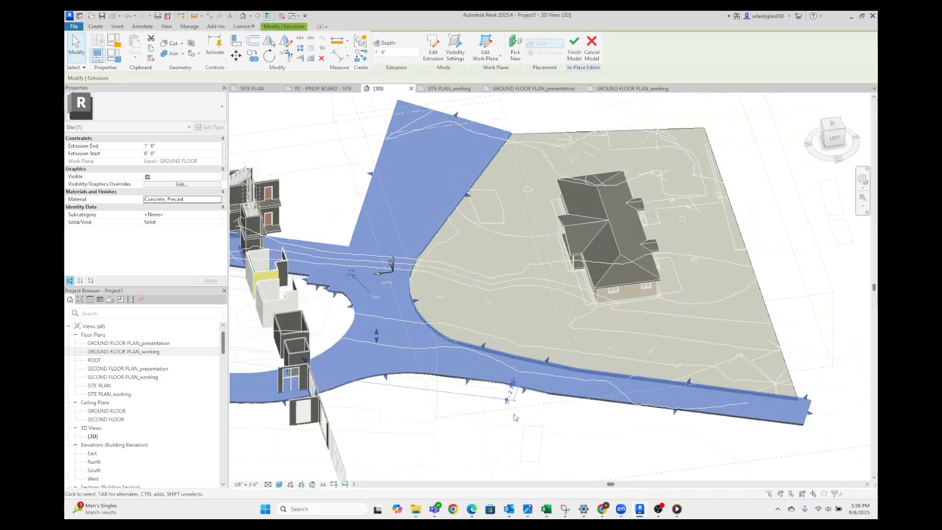
pyautogui.click(380, 48)
# Edit the site in place, set the road extrusion's end to 0' 0 1/2" and start to -1' 0", and finish the model
pyautogui.scroll(-4, 500, 371)
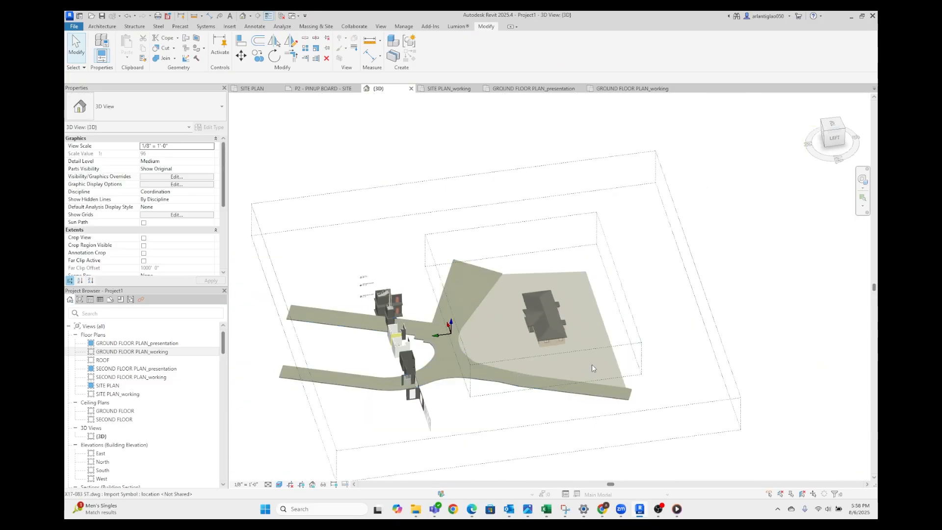
pyautogui.keyDown('shift'); pyautogui.moveTo(592, 367); pyautogui.dragTo(606, 424, button='middle'); pyautogui.keyUp('shift')
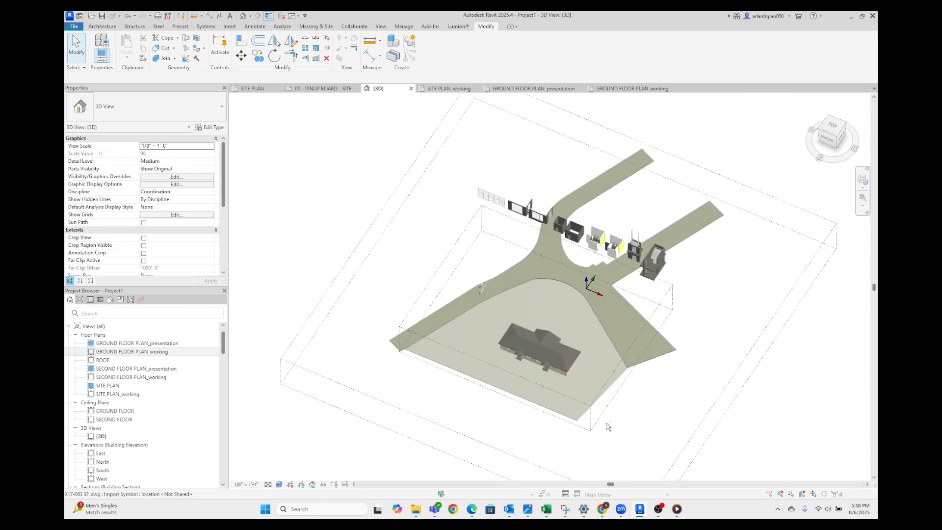
pyautogui.scroll(6, 554, 290)
pyautogui.scroll(3, 541, 262)
pyautogui.click(495, 243)
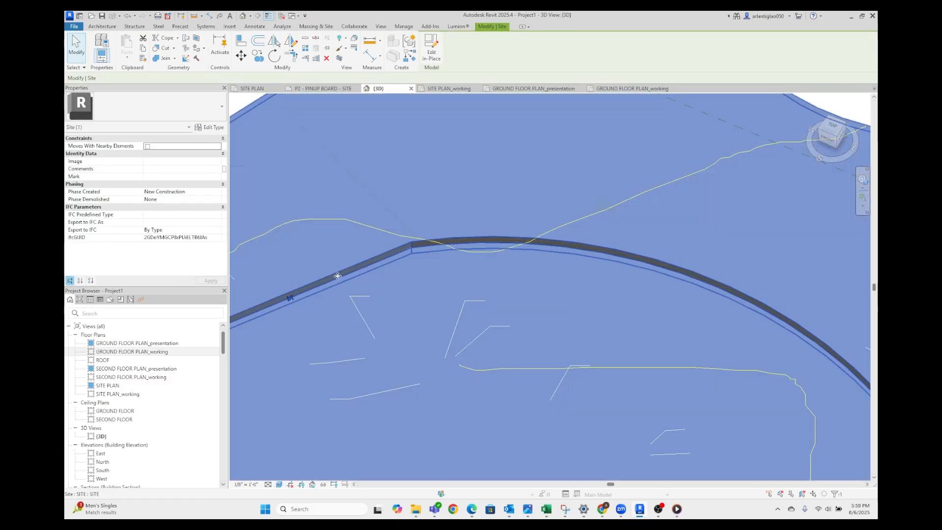
pyautogui.doubleClick(544, 239)
pyautogui.click(579, 243)
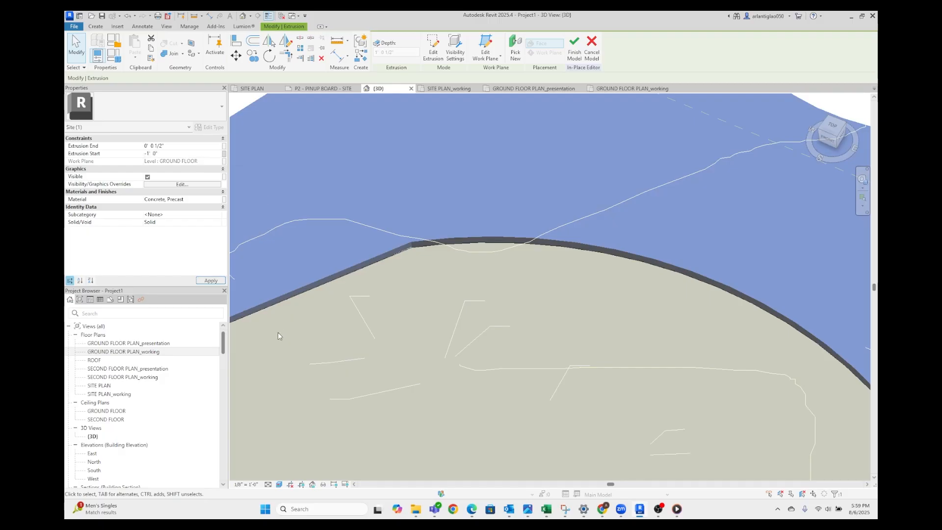
pyautogui.click(497, 281)
pyautogui.scroll(-3, 496, 281)
pyautogui.click(381, 47)
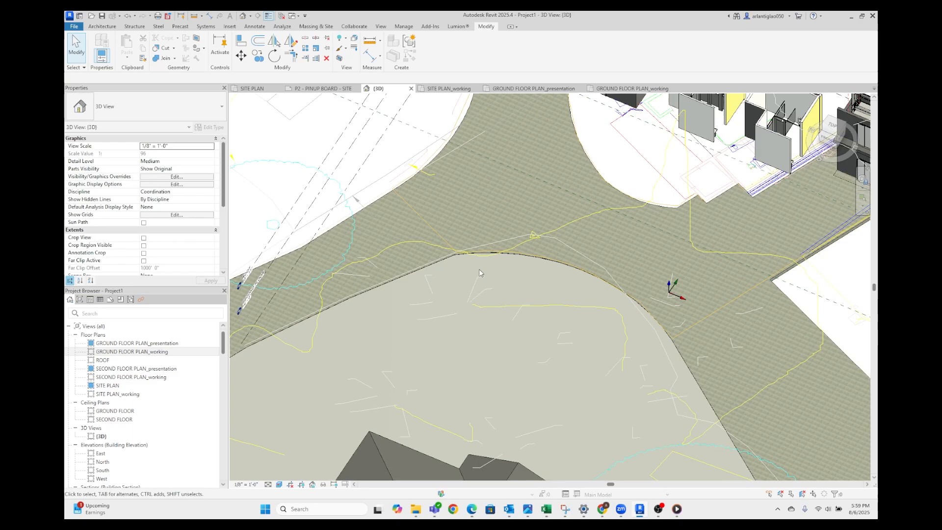
# Examine the site and road surfaces around the buildings in the 3D view
pyautogui.scroll(-4, 479, 270)
pyautogui.press('capslock')
pyautogui.keyDown('shift'); pyautogui.moveTo(486, 286); pyautogui.dragTo(500, 311, button='middle'); pyautogui.keyUp('shift')
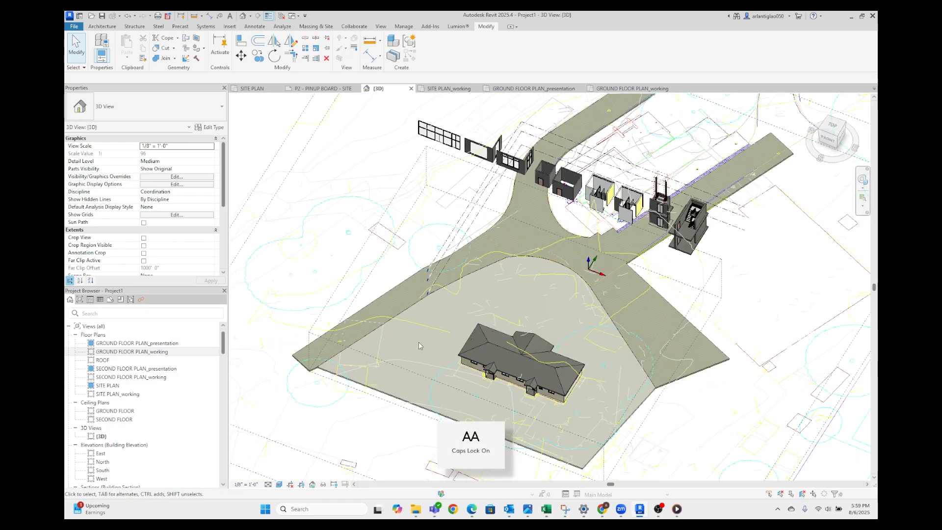
pyautogui.scroll(-3, 471, 275)
pyautogui.scroll(5, 440, 320)
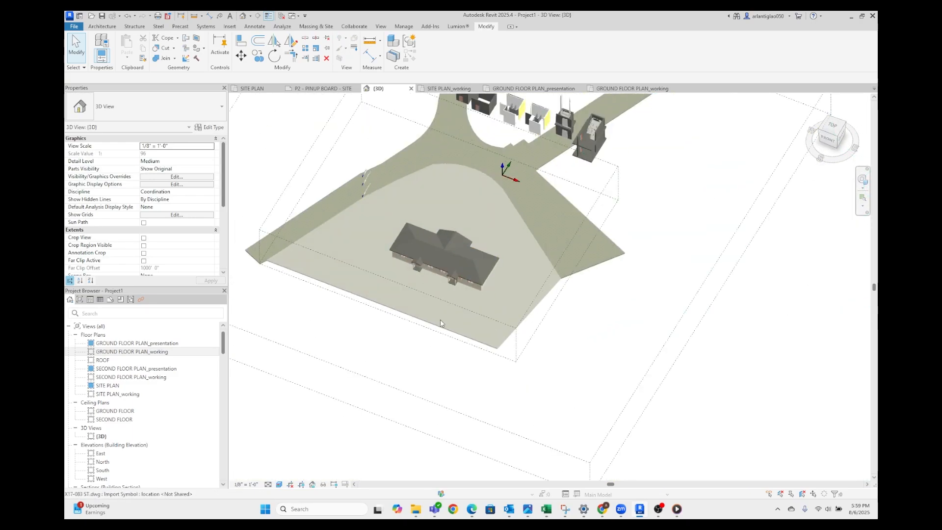
pyautogui.keyDown('shift'); pyautogui.moveTo(476, 336); pyautogui.dragTo(585, 337, button='middle'); pyautogui.keyUp('shift')
pyautogui.scroll(-3, 586, 338)
pyautogui.scroll(2, 510, 251)
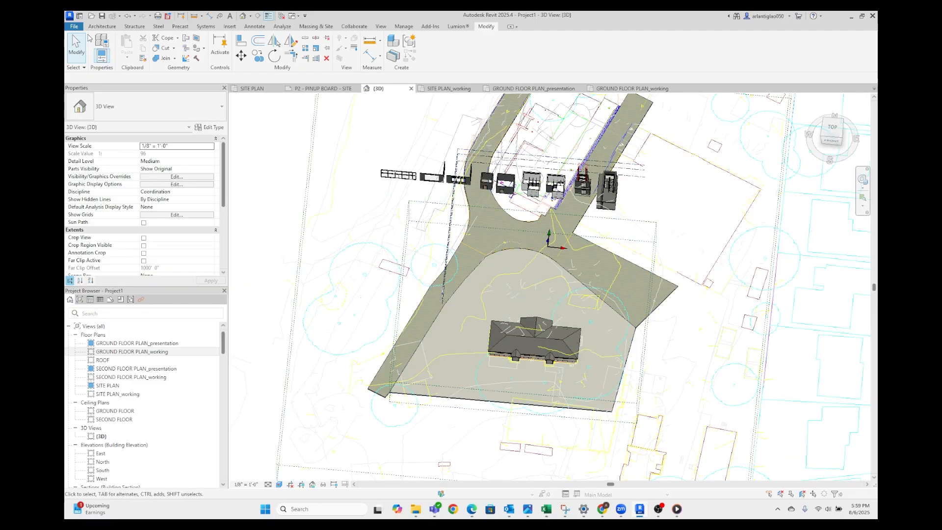
# Edit the site in place, start a new extrusion in SITE PLAN_working and pick the west road's outer edges as sketch lines
pyautogui.click(101, 27)
pyautogui.doubleClick(443, 253)
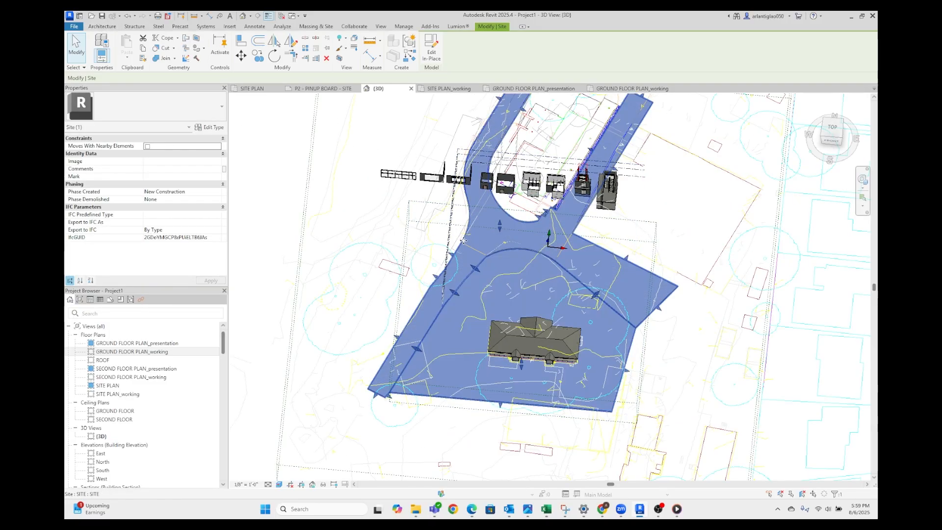
pyautogui.click(366, 340)
pyautogui.click(412, 234)
pyautogui.moveTo(417, 216); pyautogui.dragTo(376, 383, button='middle')
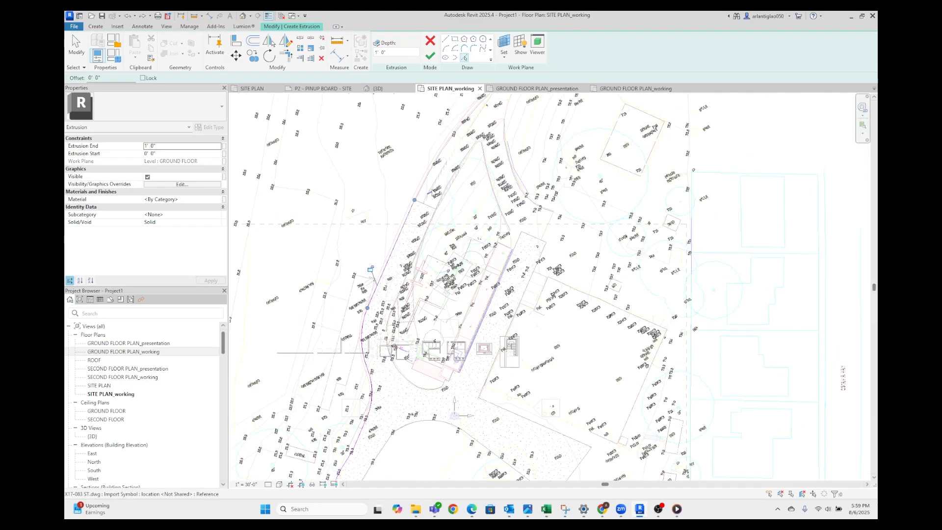
# Draw straight boundary lines around the ground area west of the road to enclose the picked road edges
pyautogui.click(445, 39)
pyautogui.click(527, 232)
pyautogui.click(387, 175)
pyautogui.click(279, 304)
pyautogui.click(440, 376)
pyautogui.click(433, 160)
# Resolve the open line ends in the west ground sketch and finish the extrusion
pyautogui.click(430, 56)
pyautogui.scroll(8, 534, 298)
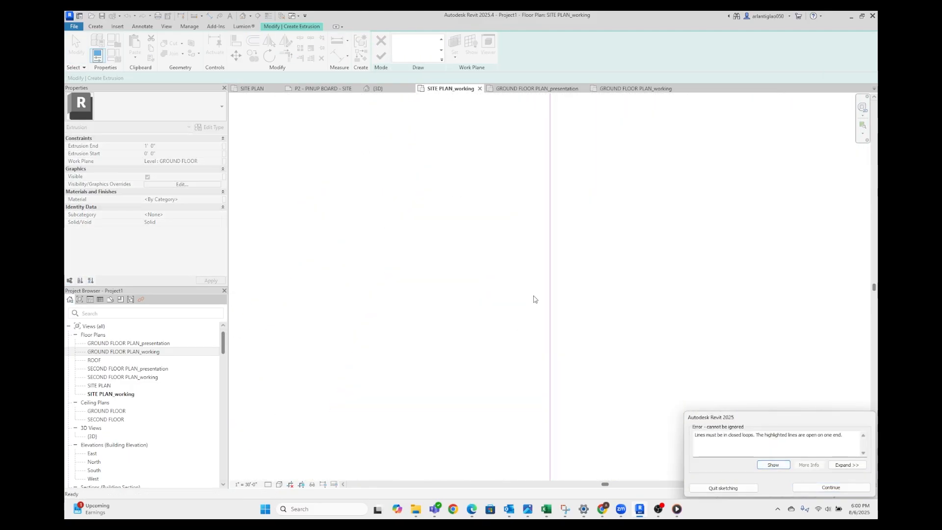
pyautogui.click(830, 488)
pyautogui.scroll(-8, 520, 236)
pyautogui.click(430, 56)
pyautogui.scroll(-1, 539, 245)
pyautogui.doubleClick(498, 338)
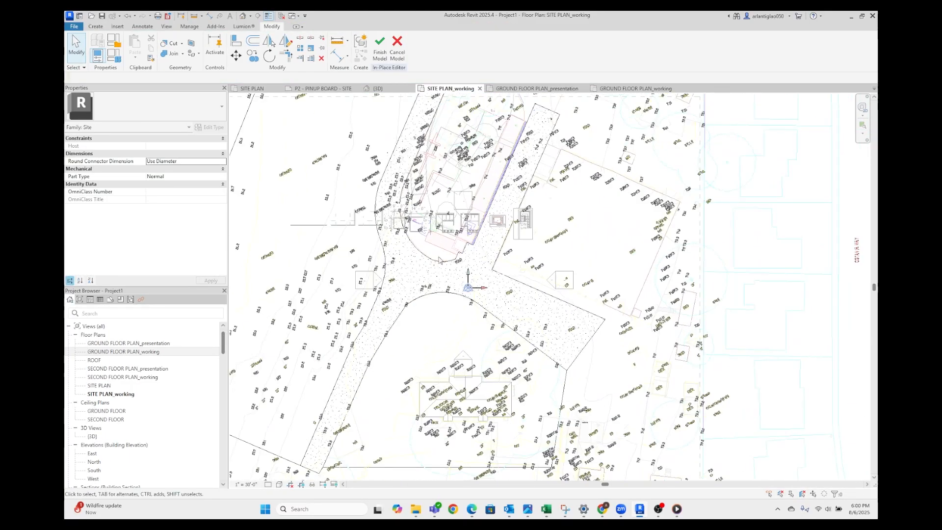
# Finish the edited west ground extrusion and close the in-place site model in SITE PLAN_working
pyautogui.scroll(6, 503, 372)
pyautogui.scroll(-4, 507, 402)
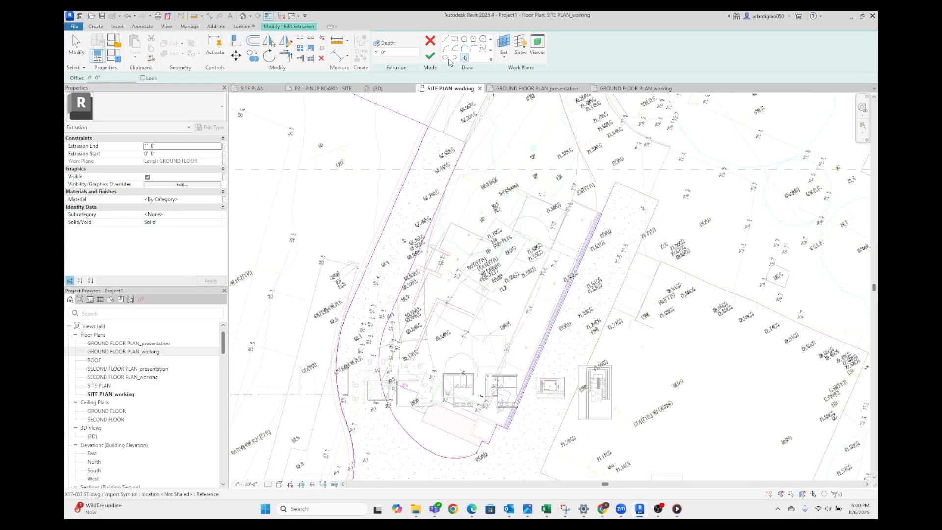
pyautogui.click(430, 56)
pyautogui.scroll(-4, 530, 259)
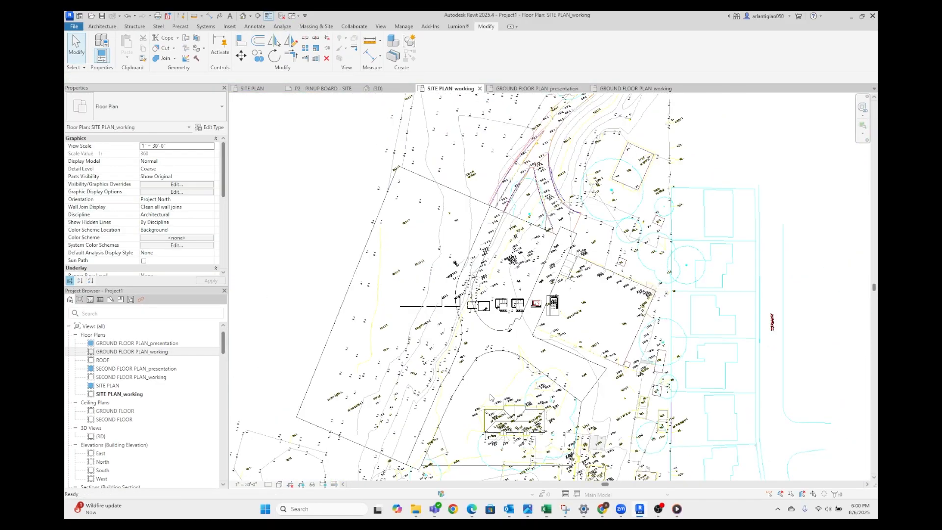
# In the 3D view, edit the site in place and select the ground extrusion west of the road
pyautogui.click(376, 89)
pyautogui.keyDown('shift'); pyautogui.moveTo(503, 359); pyautogui.dragTo(514, 388, button='middle'); pyautogui.keyUp('shift')
pyautogui.click(491, 400)
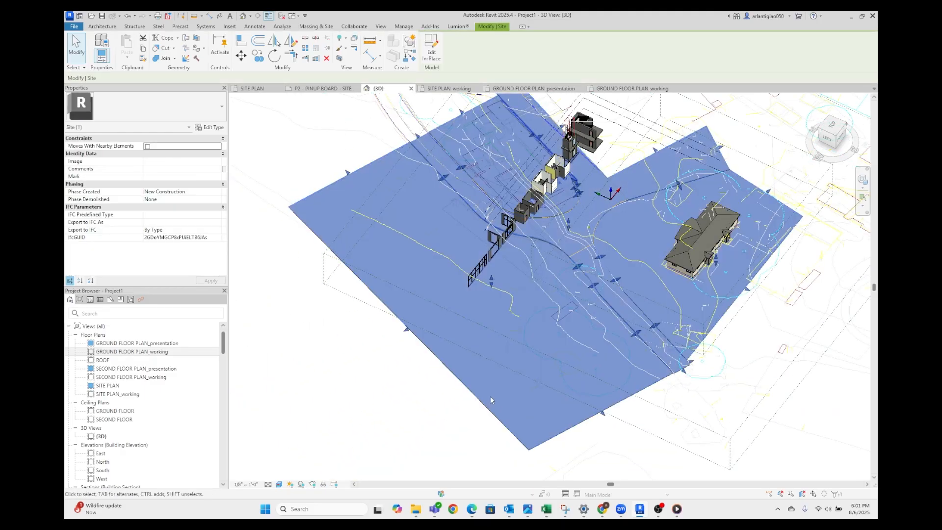
pyautogui.doubleClick(464, 386)
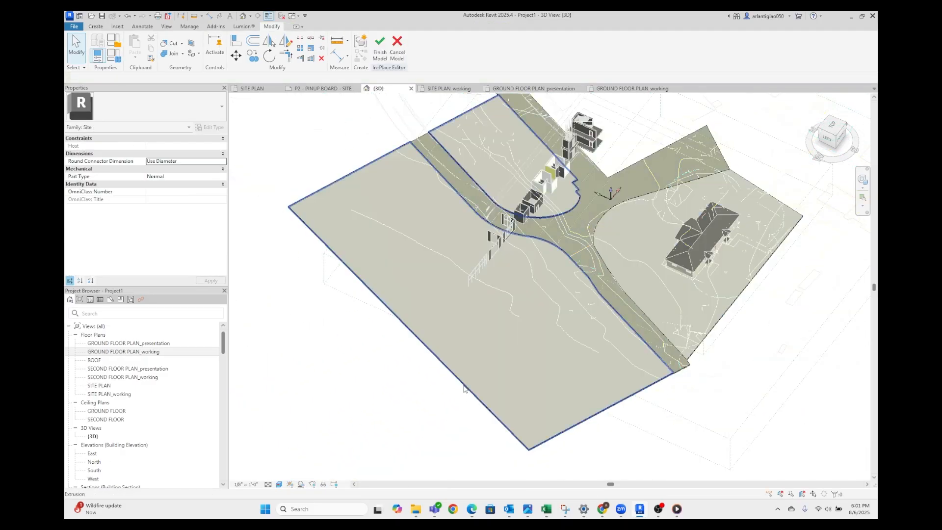
pyautogui.click(464, 386)
# Search the materials for GRASS, green and soil, assign Earth to the ground extrusion and finish the in-place model
pyautogui.click(218, 201)
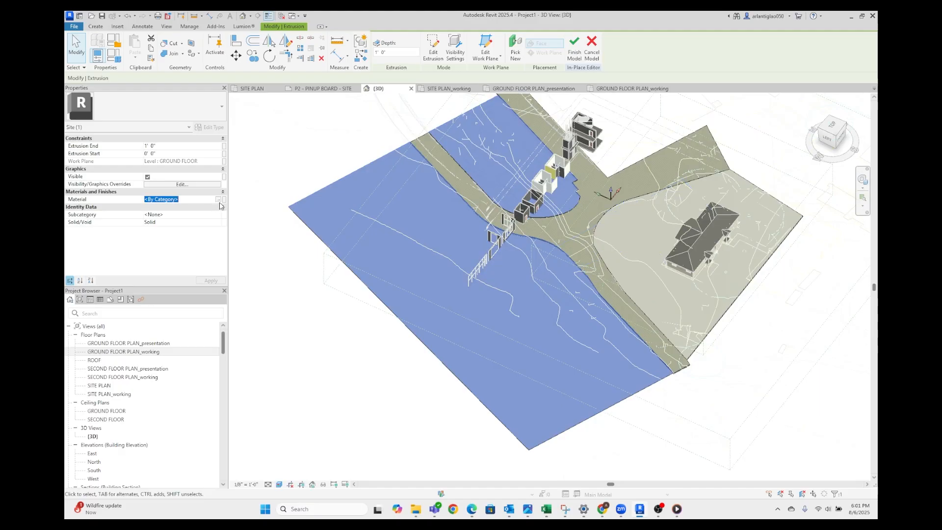
pyautogui.click(218, 200)
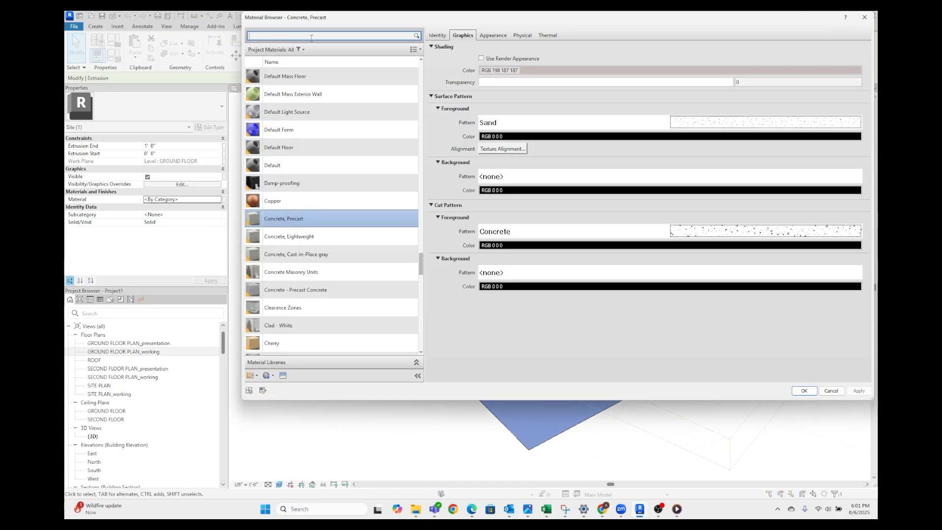
pyautogui.press('Return')
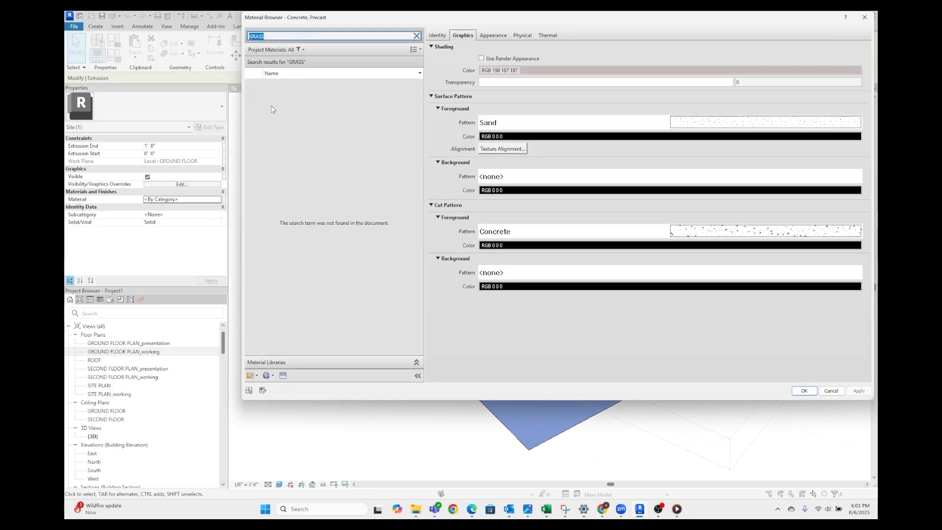
pyautogui.press('capslock')
pyautogui.press('BackSpace')
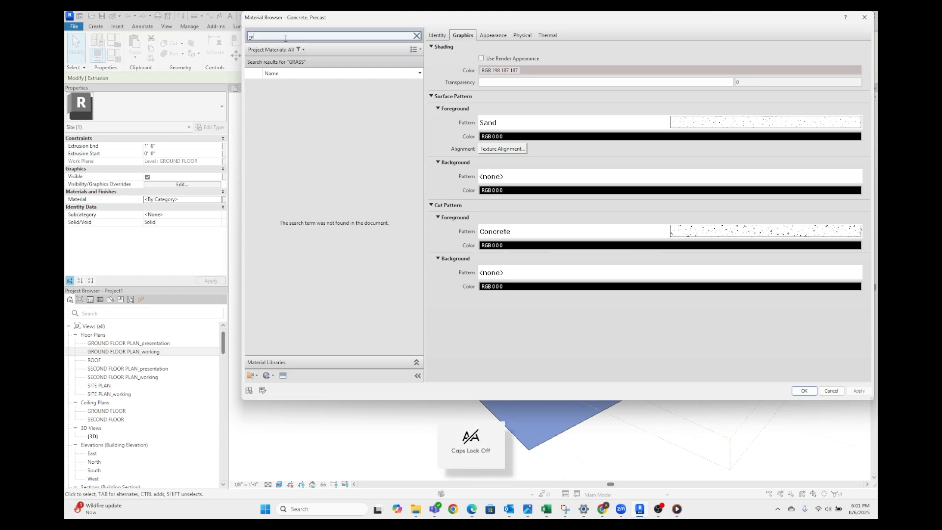
pyautogui.write('green')
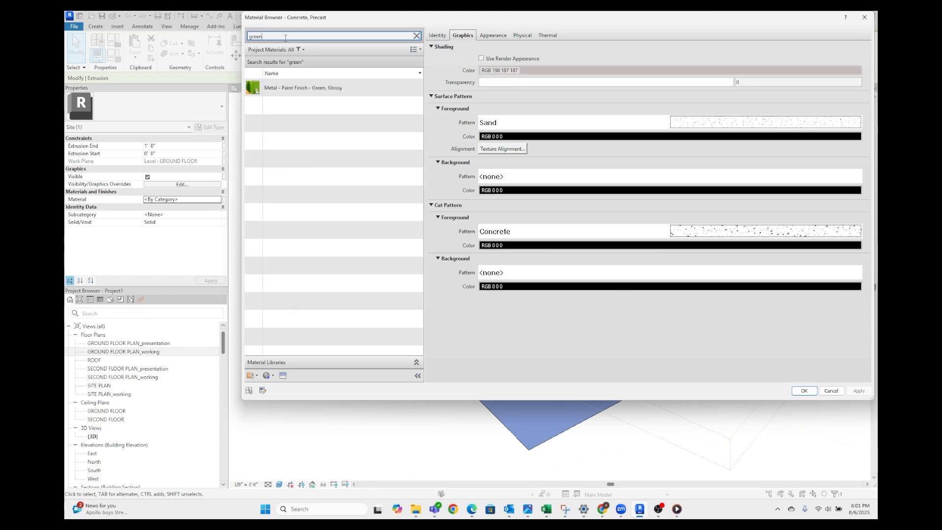
pyautogui.press('BackSpace')
pyautogui.press('BackSpace')
pyautogui.write('soil')
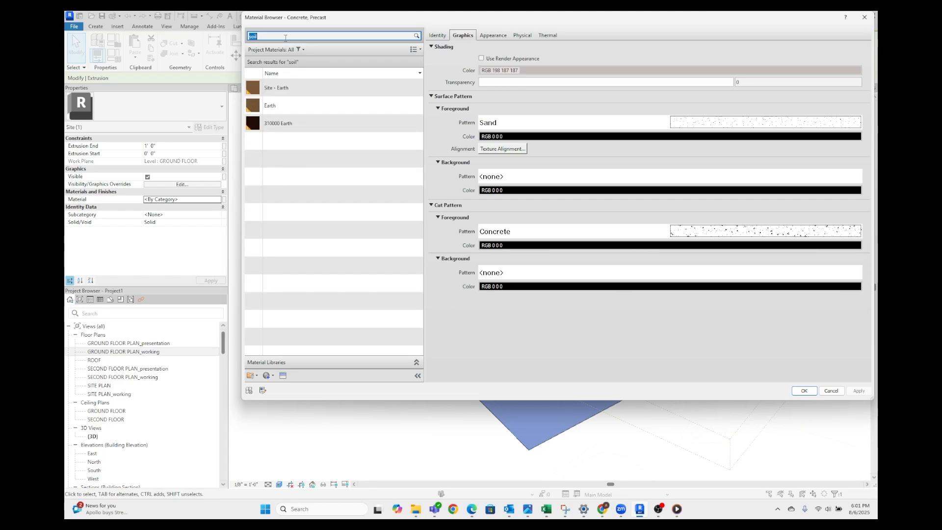
pyautogui.click(274, 106)
pyautogui.click(798, 391)
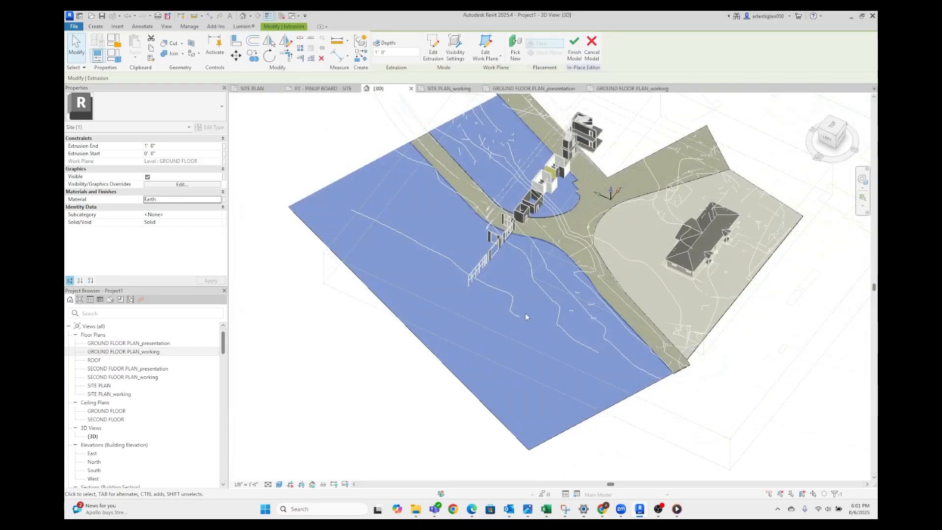
pyautogui.click(698, 441)
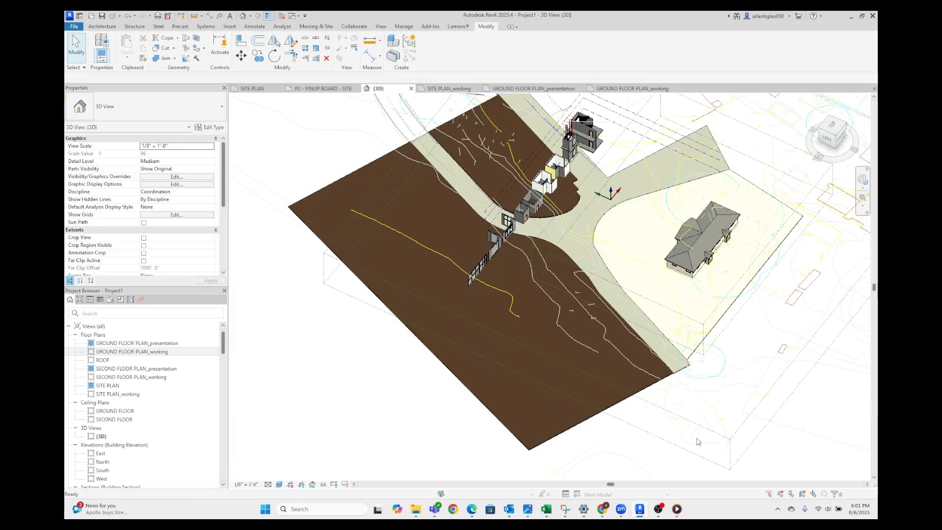
# Examine the earth ground, the roads and the buildings in the 3D view from different angles and distances
pyautogui.keyDown('shift'); pyautogui.moveTo(469, 405); pyautogui.dragTo(579, 313, button='middle'); pyautogui.keyUp('shift')
pyautogui.scroll(-1, 545, 294)
pyautogui.moveTo(618, 275); pyautogui.dragTo(589, 271, button='middle')
pyautogui.scroll(2, 551, 246)
pyautogui.scroll(-3, 555, 248)
pyautogui.scroll(3, 515, 197)
pyautogui.scroll(-2, 532, 340)
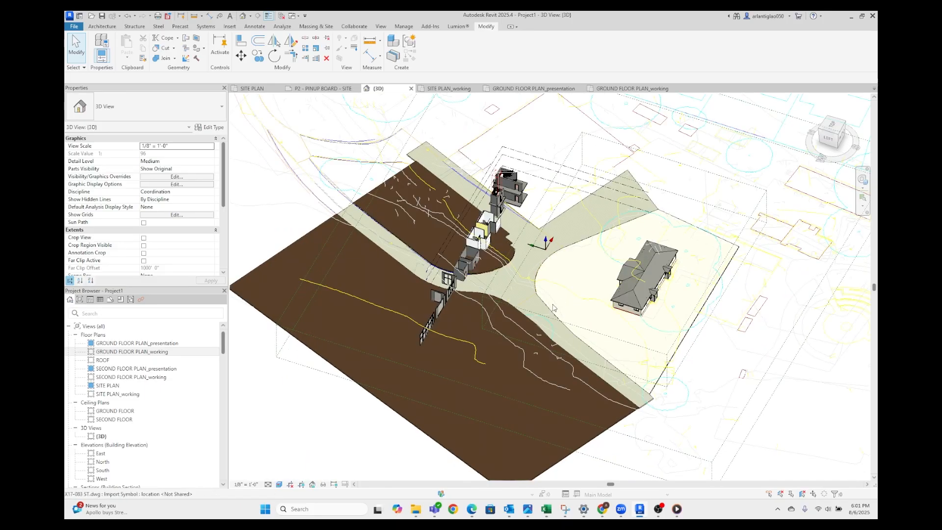
pyautogui.scroll(2, 463, 267)
pyautogui.scroll(2, 463, 267)
pyautogui.scroll(-5, 499, 205)
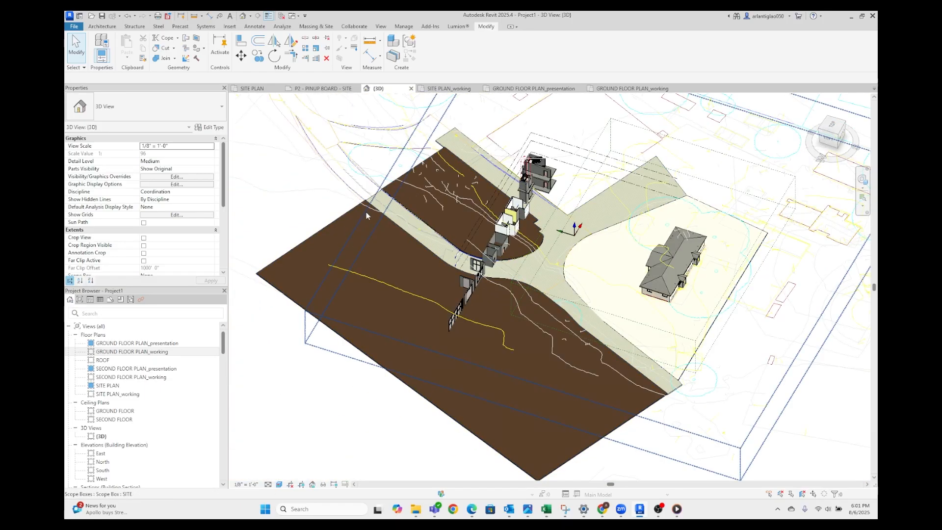
# Edit the site in place again and switch to the GROUND FLOOR PLAN_working view around the building area east of the road
pyautogui.click(358, 205)
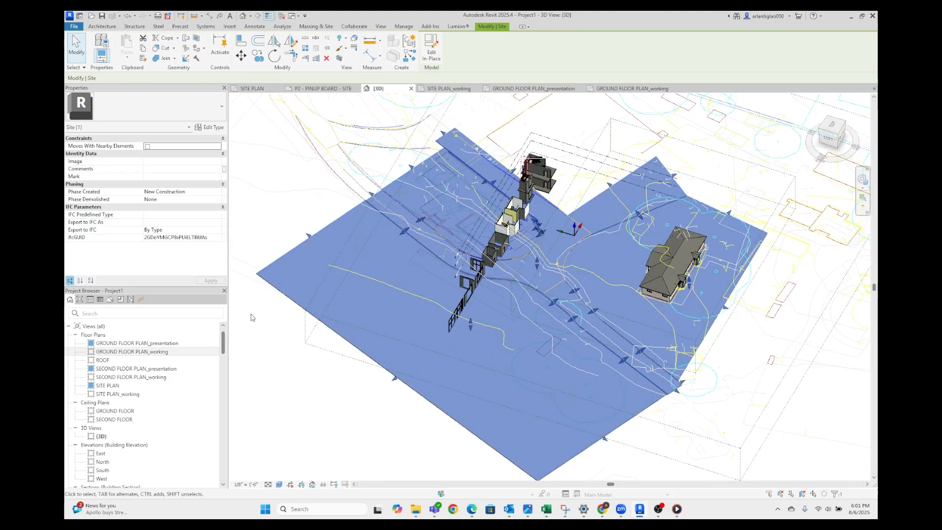
pyautogui.doubleClick(272, 280)
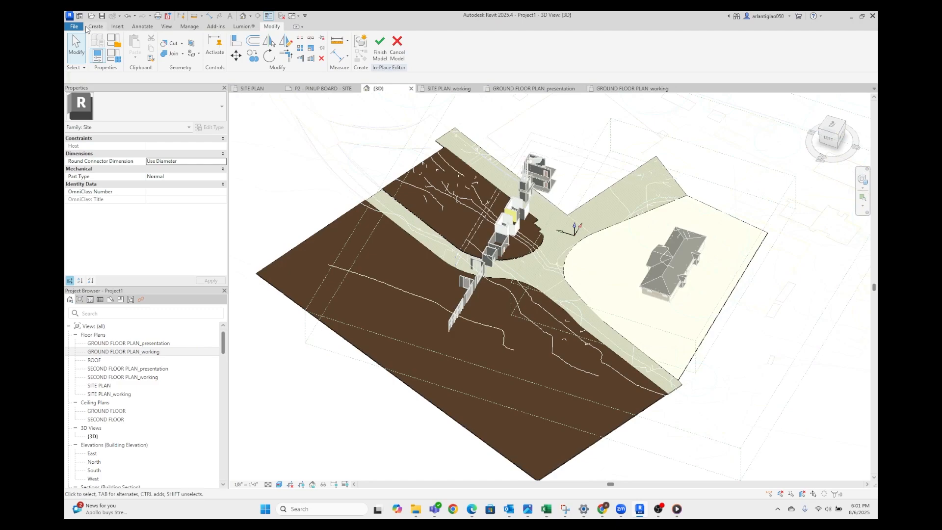
pyautogui.click(97, 27)
pyautogui.click(532, 88)
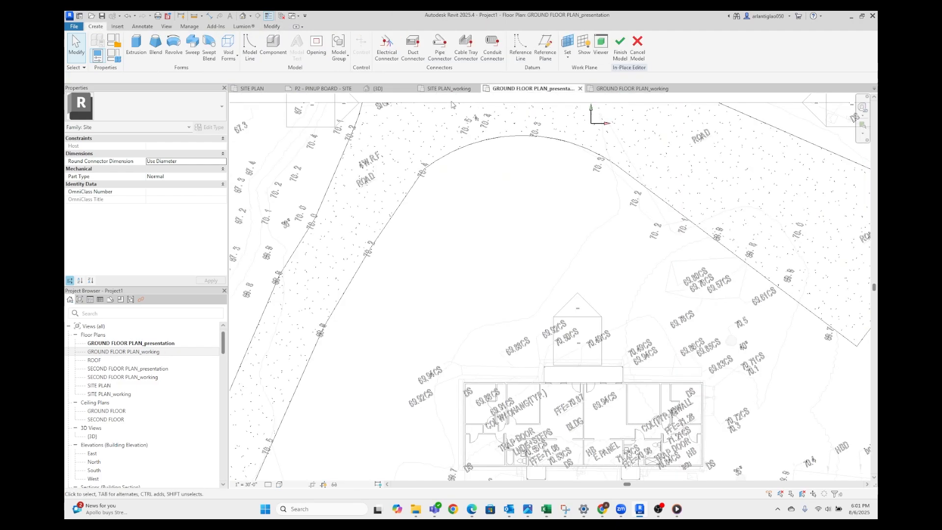
pyautogui.scroll(-3, 644, 303)
pyautogui.click(446, 89)
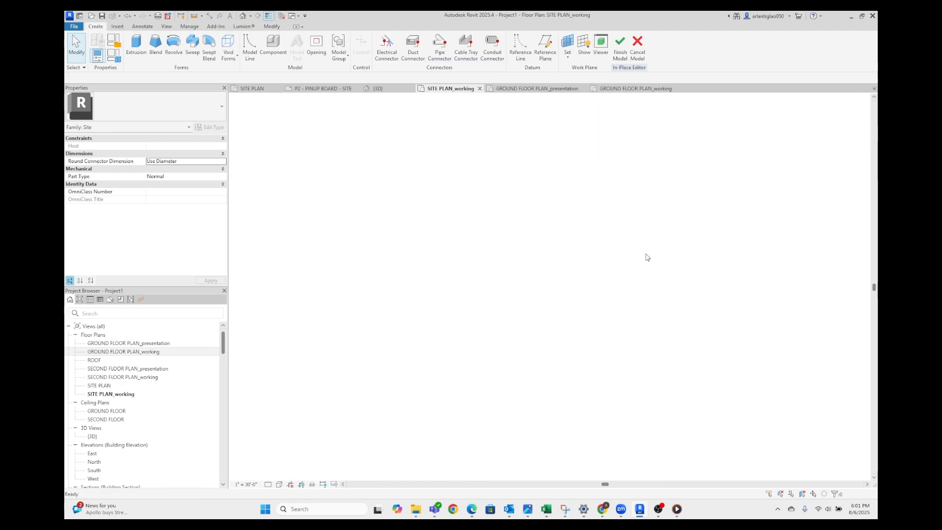
pyautogui.scroll(3, 588, 363)
pyautogui.scroll(3, 588, 363)
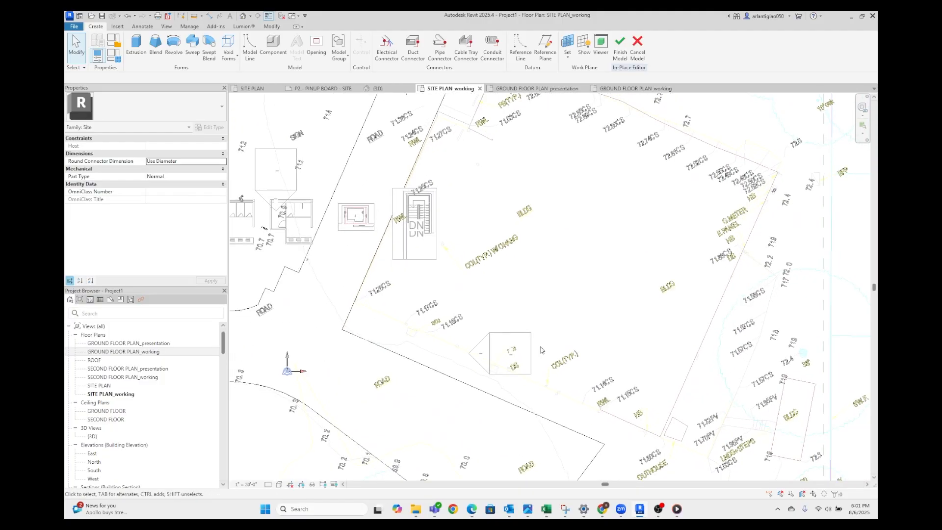
pyautogui.click(596, 90)
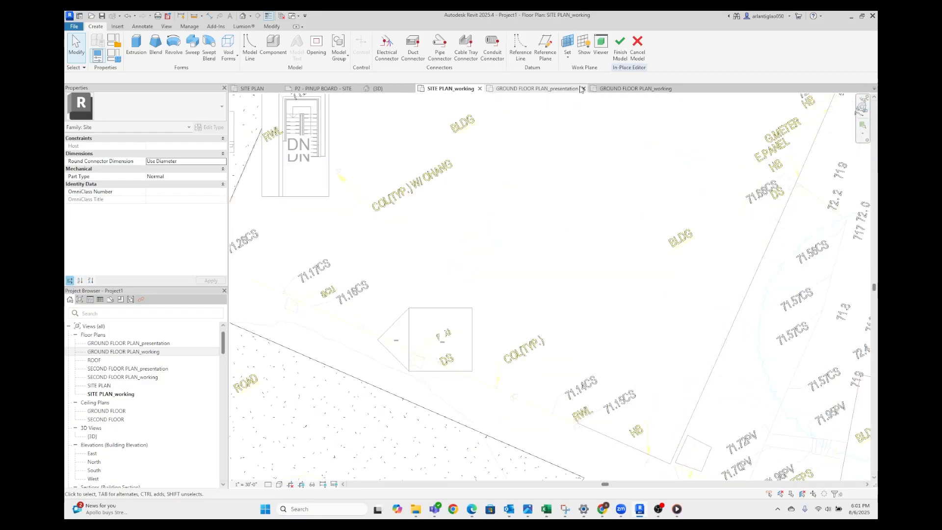
pyautogui.scroll(6, 595, 320)
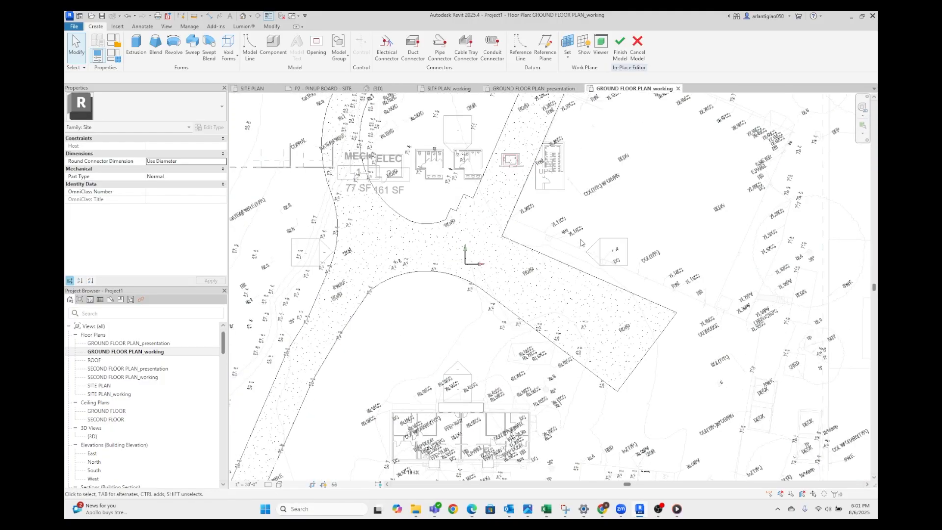
# Start a new extrusion, pick the east building's outline from the imported site drawing and delete the duplicate line near its northwest corner
pyautogui.click(136, 45)
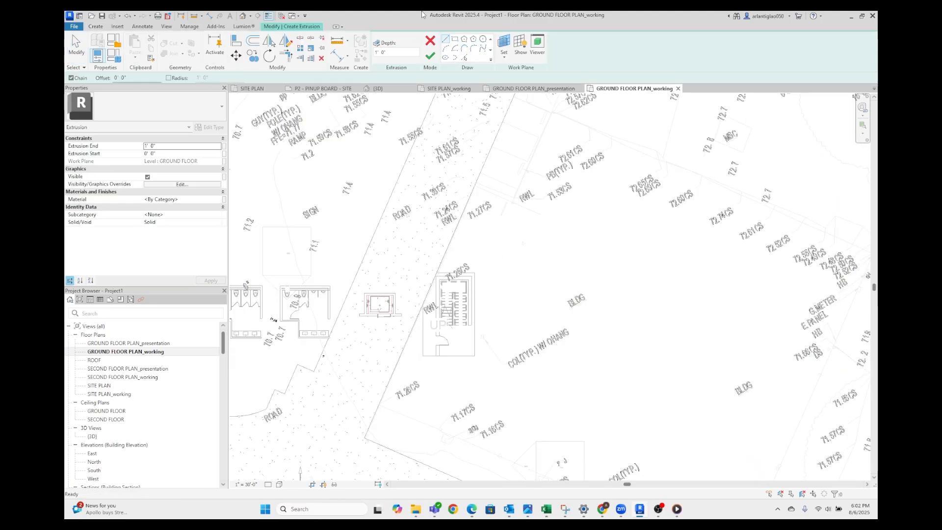
pyautogui.click(464, 58)
pyautogui.click(546, 125)
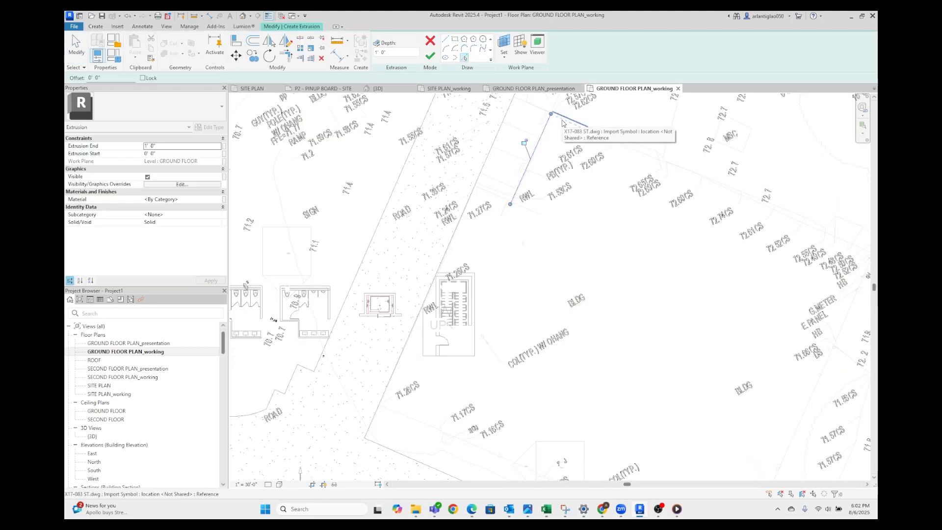
pyautogui.press('Tab')
pyautogui.click(562, 124)
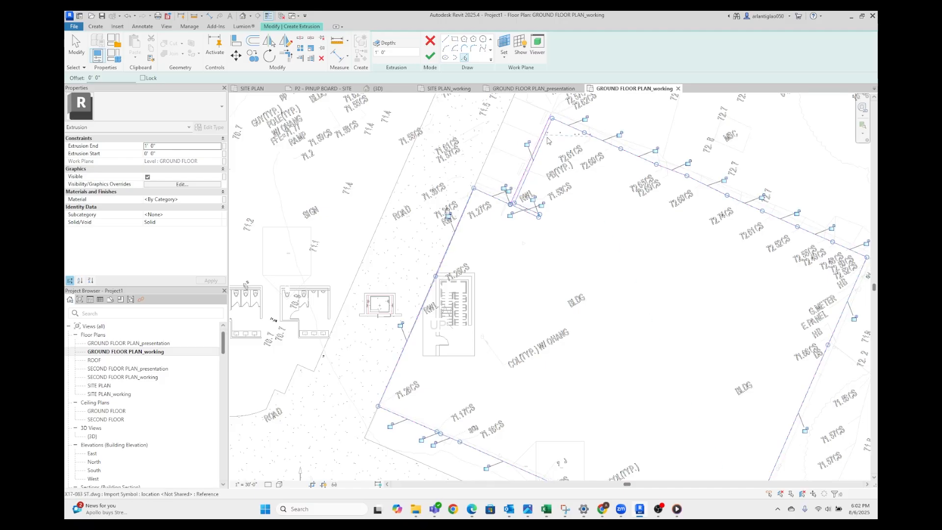
pyautogui.press('Escape')
pyautogui.click(540, 141)
pyautogui.scroll(3, 517, 217)
pyautogui.press('Delete')
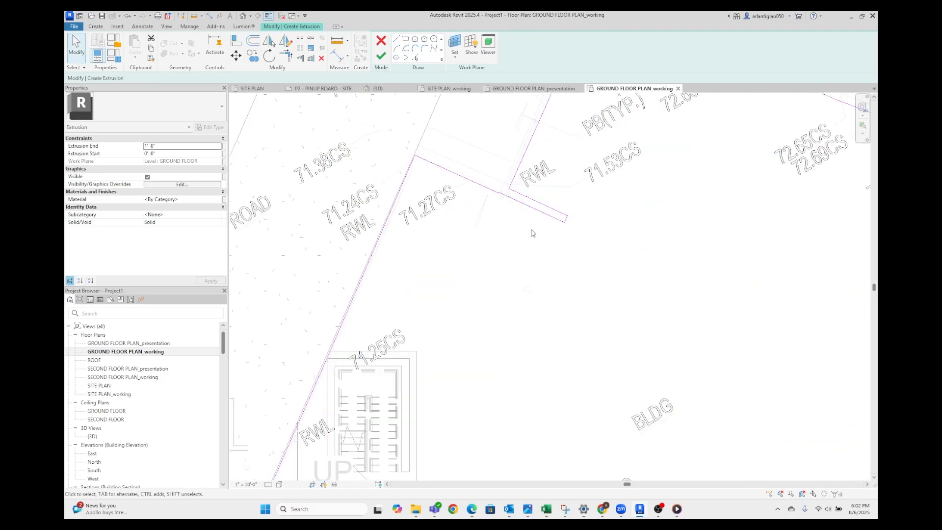
# Check the building outline's north edge and northwest corner for further lines to pick and finish the extrusion sketch
pyautogui.scroll(-3, 448, 225)
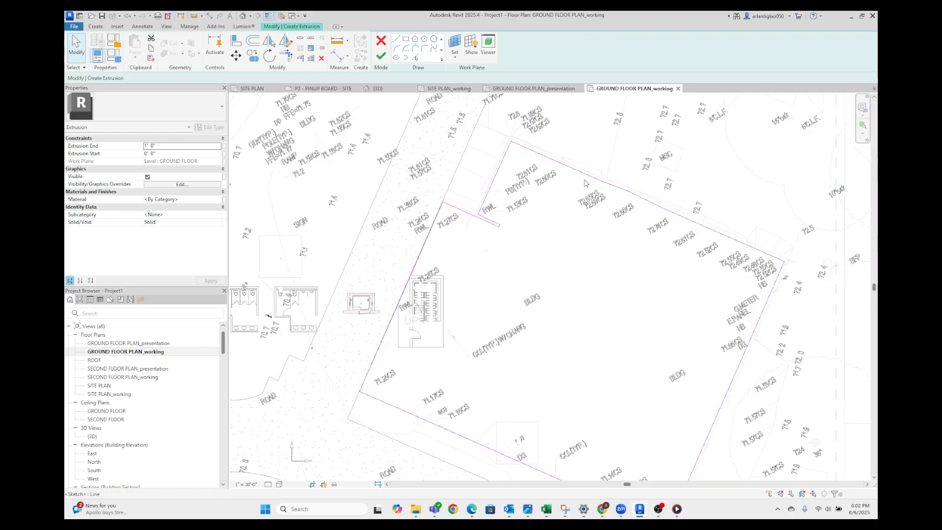
pyautogui.click(415, 57)
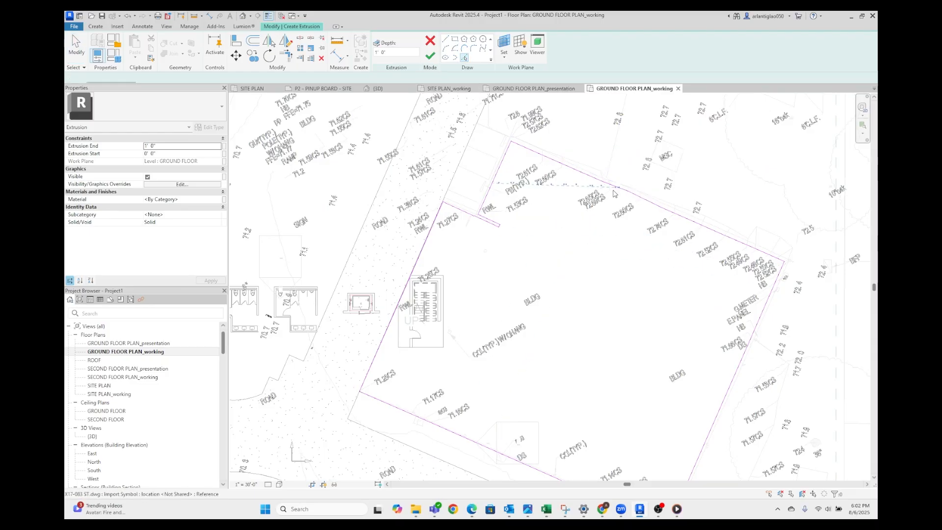
pyautogui.scroll(2, 622, 191)
pyautogui.moveTo(407, 189); pyautogui.dragTo(460, 246, button='middle')
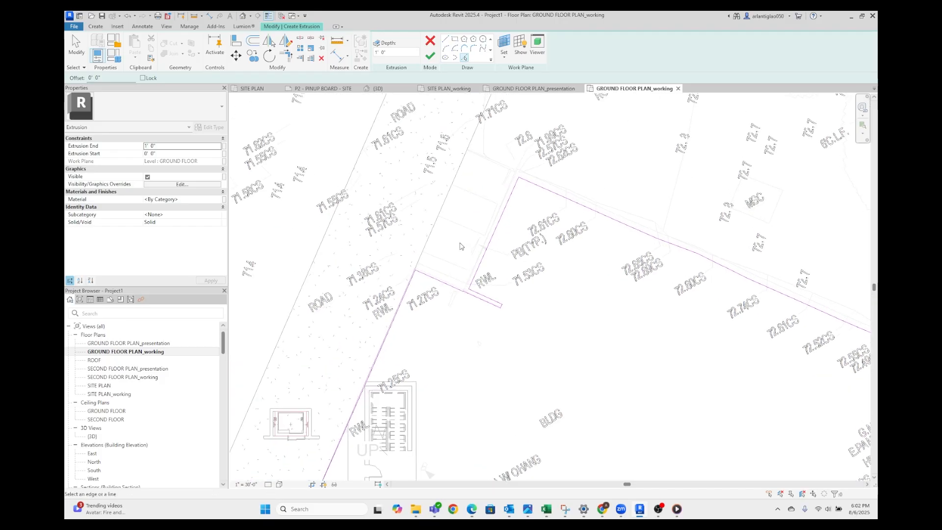
pyautogui.press('Tab')
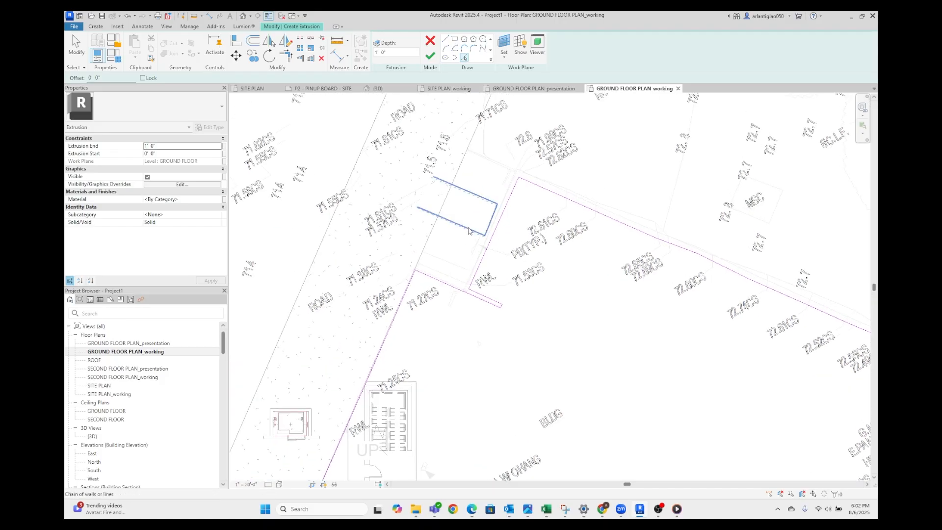
pyautogui.scroll(-3, 507, 177)
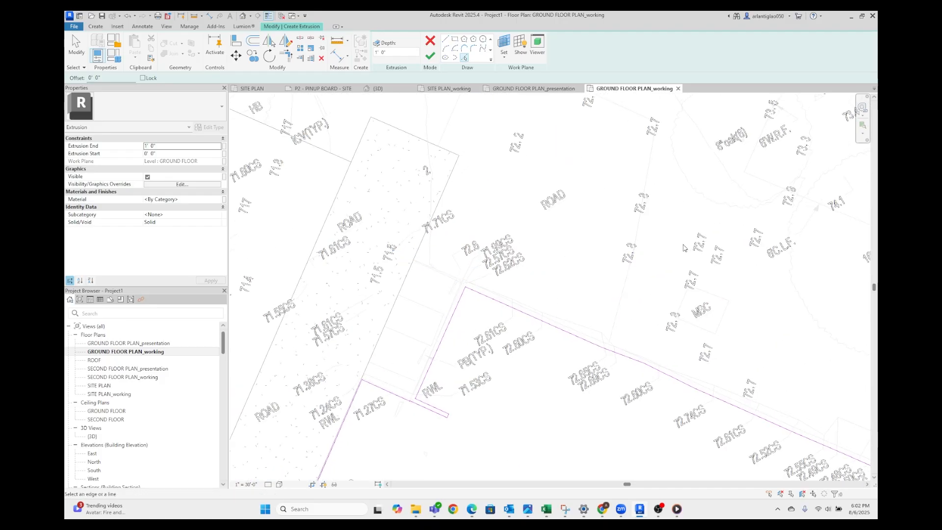
pyautogui.press('Escape')
pyautogui.click(611, 345)
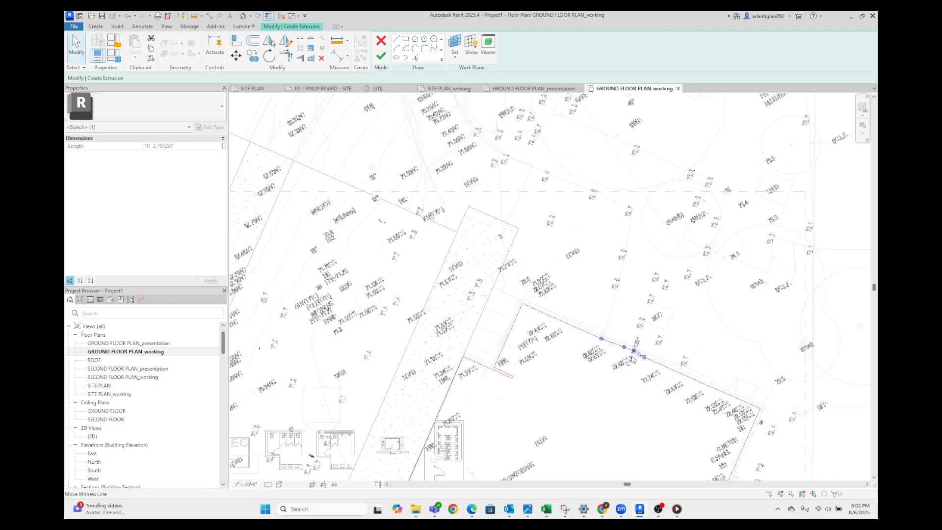
pyautogui.click(415, 58)
pyautogui.scroll(5, 343, 417)
pyautogui.click(462, 90)
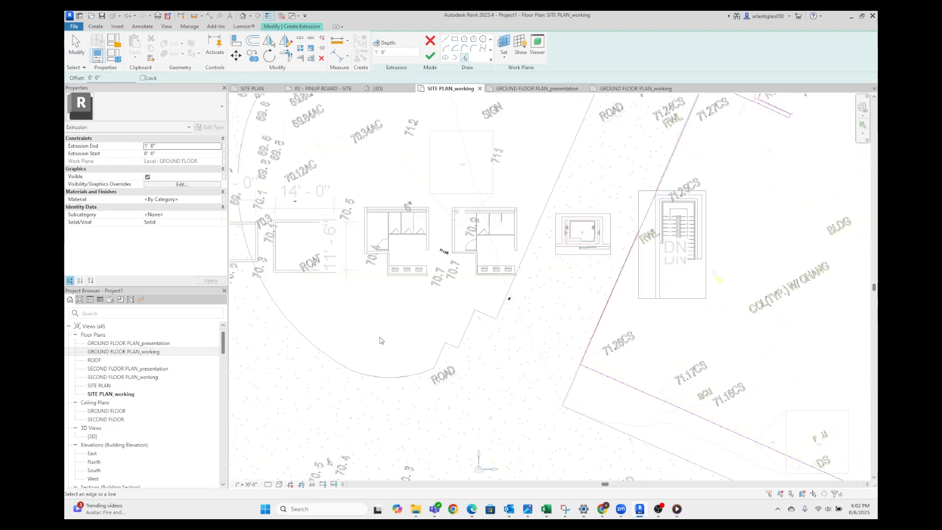
pyautogui.click(381, 42)
# Select the building extrusion east of the road in GROUND FLOOR PLAN_working and delete it
pyautogui.scroll(-3, 422, 273)
pyautogui.moveTo(474, 241); pyautogui.dragTo(482, 330, button='middle')
pyautogui.click(481, 330)
pyautogui.click(635, 88)
pyautogui.moveTo(676, 245); pyautogui.dragTo(489, 287, button='middle')
pyautogui.click(430, 45)
pyautogui.click(540, 229)
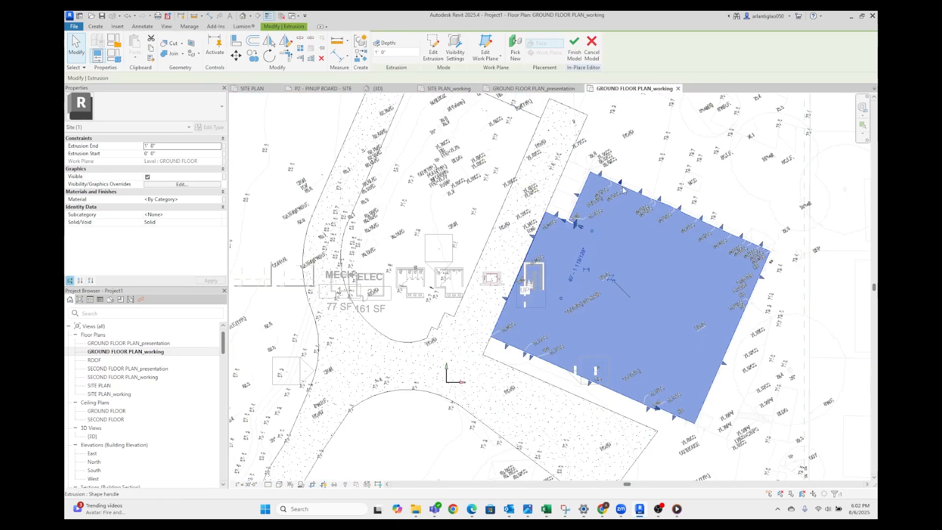
pyautogui.press('Delete')
# Sketch a new extrusion in the 3D view by picking outline edges on the earth ground as lines and trimming them to a corner
pyautogui.click(464, 58)
pyautogui.click(378, 89)
pyautogui.scroll(5, 484, 317)
pyautogui.click(378, 213)
pyautogui.click(637, 374)
pyautogui.click(286, 55)
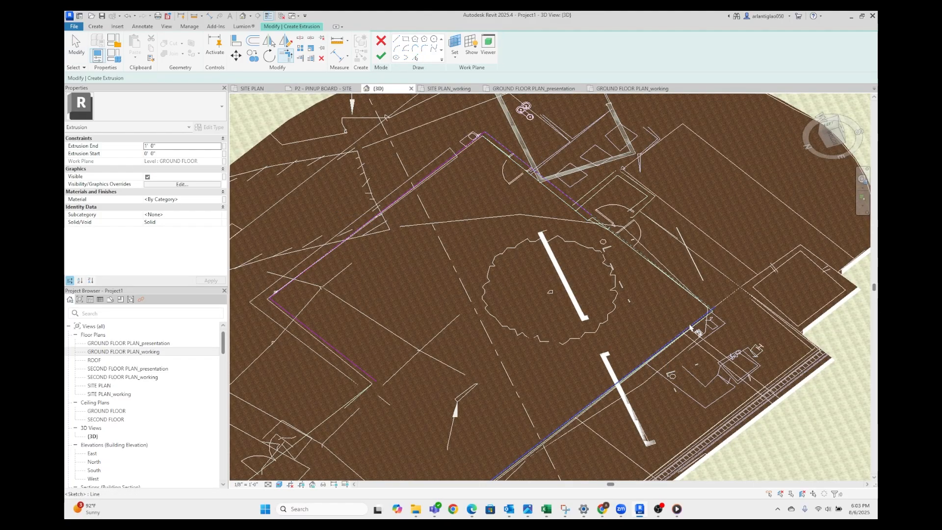
pyautogui.click(698, 330)
pyautogui.moveTo(455, 410); pyautogui.dragTo(688, 105, button='middle')
# Pick the remaining outline edge, trim its corners to close the sketch and finish the extrusion
pyautogui.click(416, 58)
pyautogui.click(461, 314)
pyautogui.click(286, 55)
pyautogui.click(677, 196)
pyautogui.click(469, 319)
pyautogui.click(380, 56)
pyautogui.keyDown('shift'); pyautogui.moveTo(530, 196); pyautogui.dragTo(574, 284, button='middle'); pyautogui.keyUp('shift')
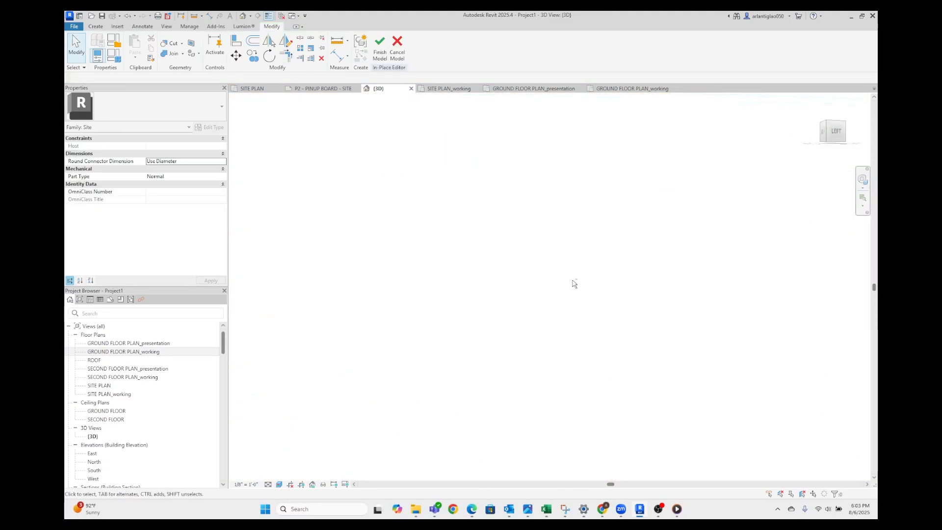
# Finish the in-place site model to apply the new building extrusion
pyautogui.scroll(-8, 574, 283)
pyautogui.scroll(6, 569, 314)
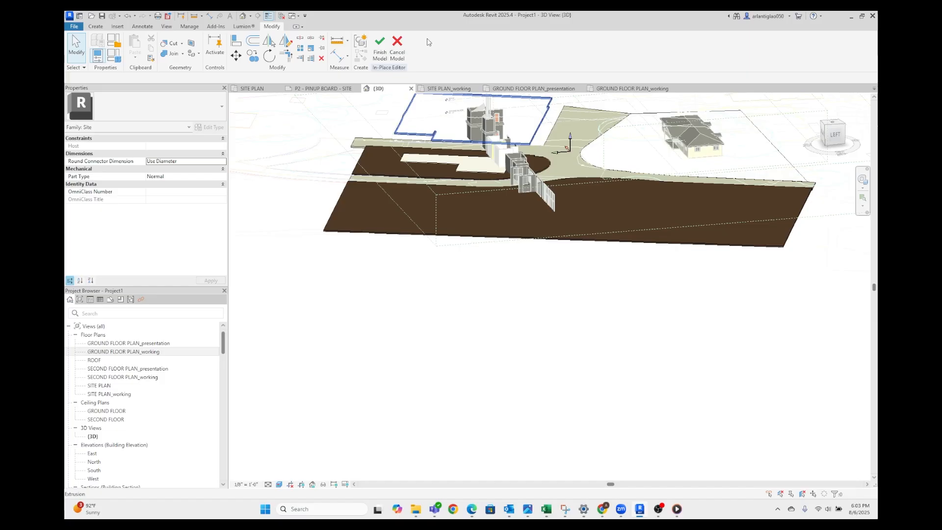
pyautogui.click(381, 49)
pyautogui.keyDown('shift'); pyautogui.moveTo(504, 263); pyautogui.dragTo(548, 426, button='middle'); pyautogui.keyUp('shift')
pyautogui.scroll(3, 548, 226)
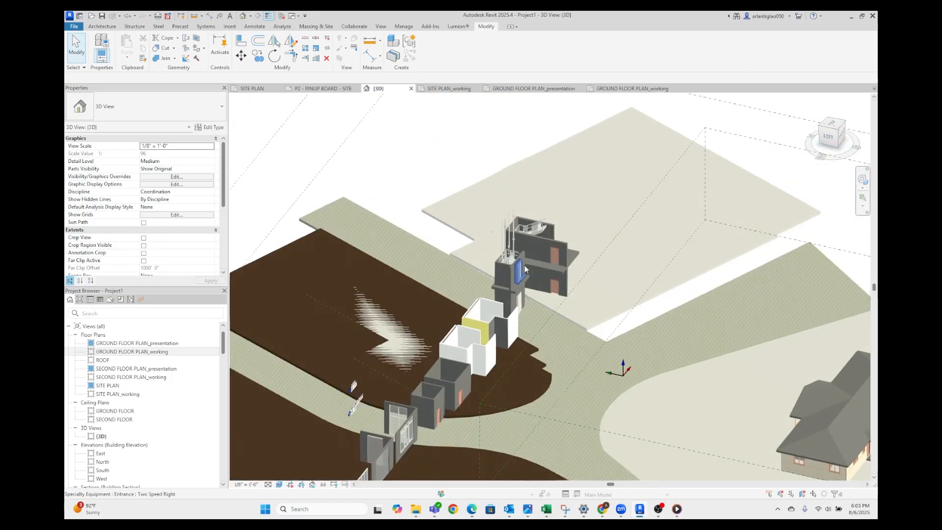
# Open the site model for in-place editing and set the large building extrusion's end to 30'
pyautogui.click(454, 224)
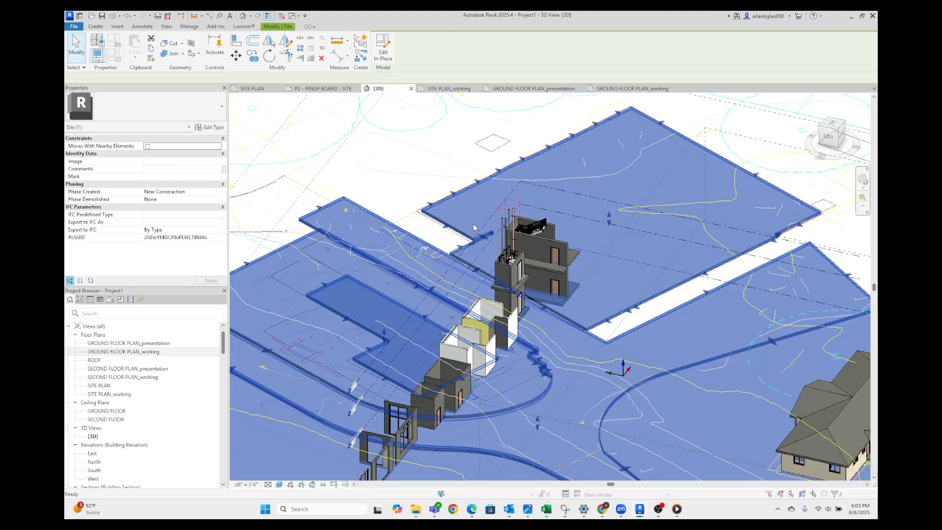
pyautogui.doubleClick(486, 242)
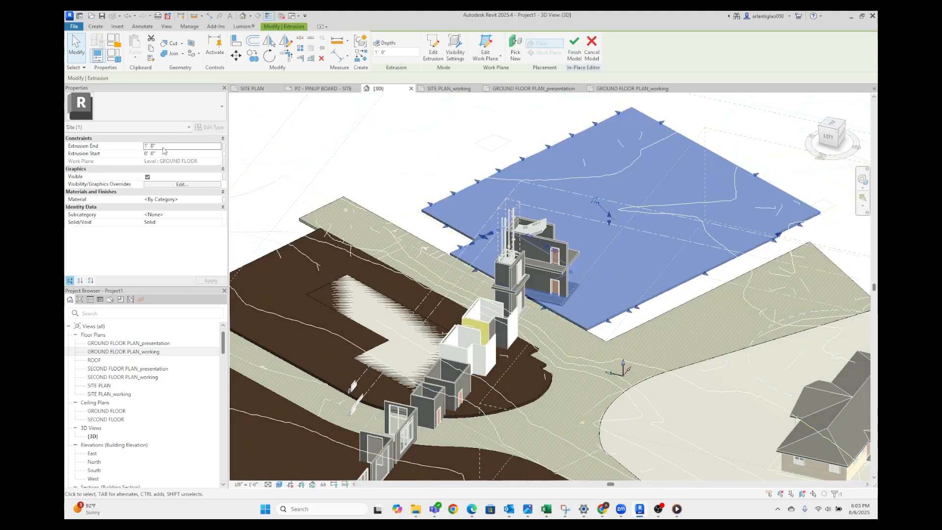
pyautogui.click(167, 146)
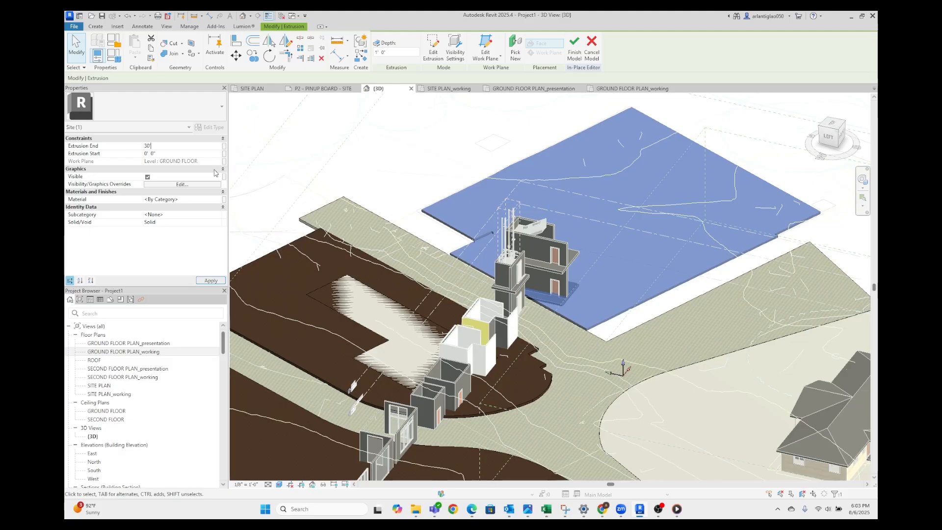
pyautogui.click(253, 219)
pyautogui.scroll(-3, 546, 240)
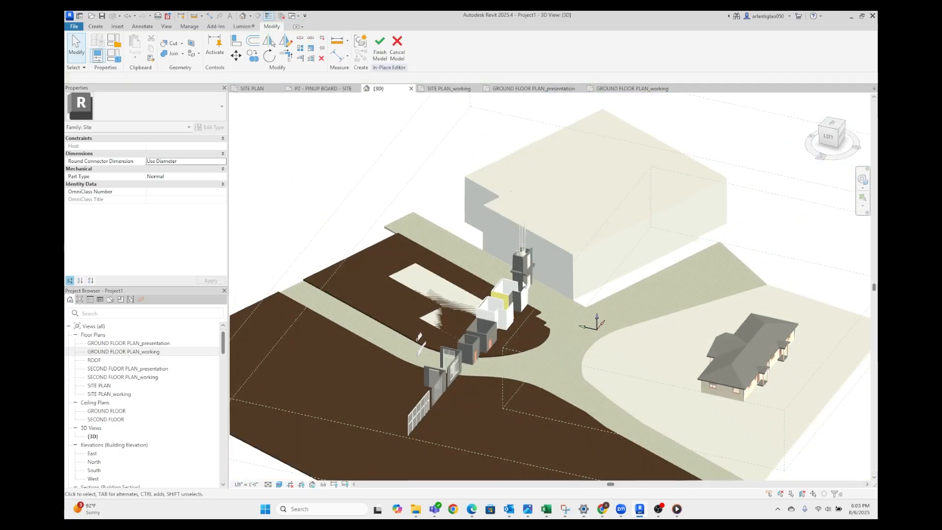
# Lower the large building extrusion's end to 20', then reduce it once more
pyautogui.click(620, 237)
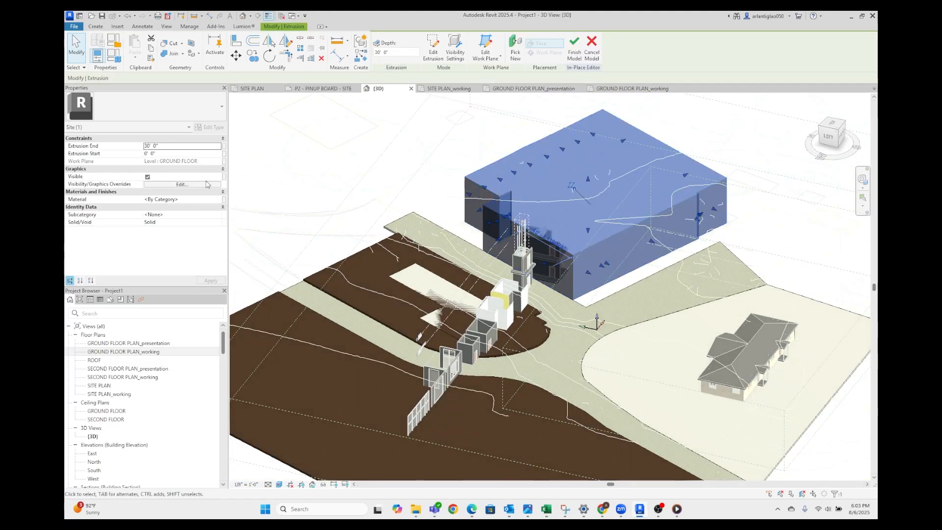
pyautogui.click(172, 147)
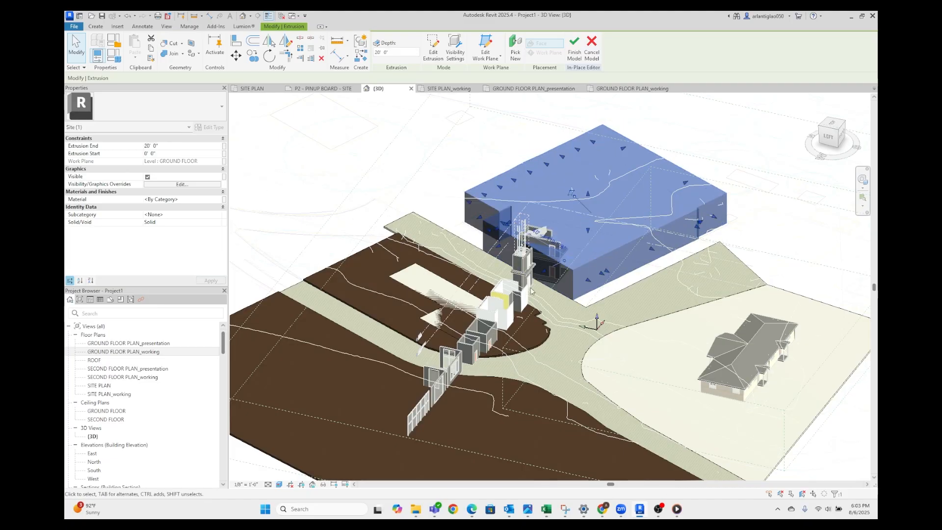
pyautogui.scroll(2, 486, 331)
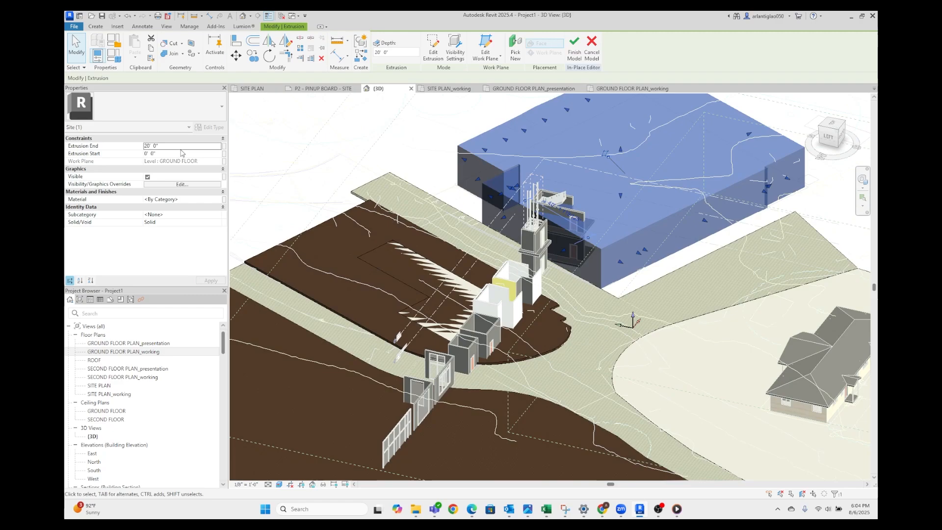
pyautogui.click(179, 148)
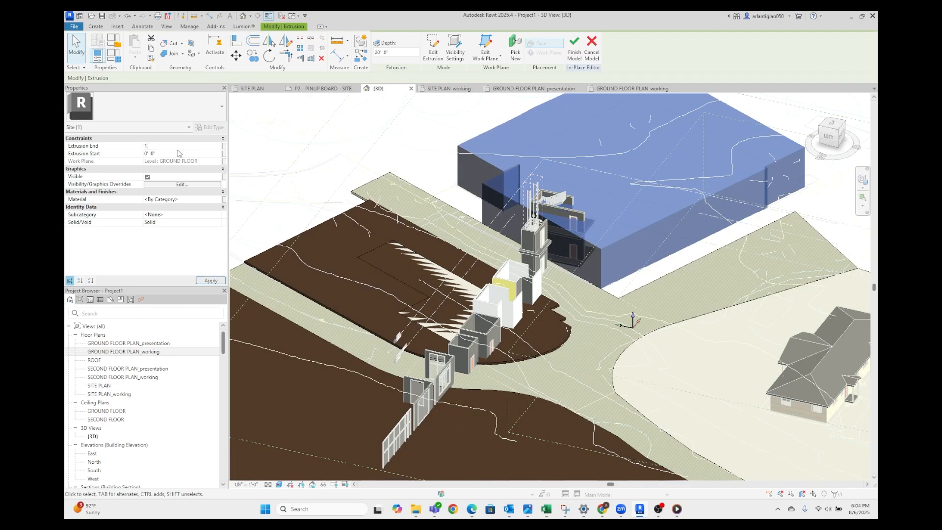
pyautogui.click(461, 278)
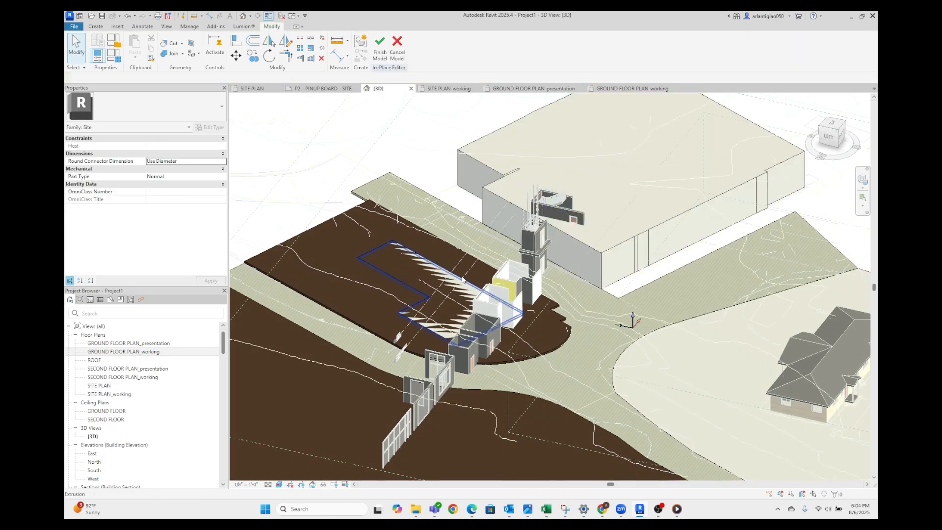
# Set the L-shaped building extrusion's end to 19' and finish the in-place model
pyautogui.click(167, 147)
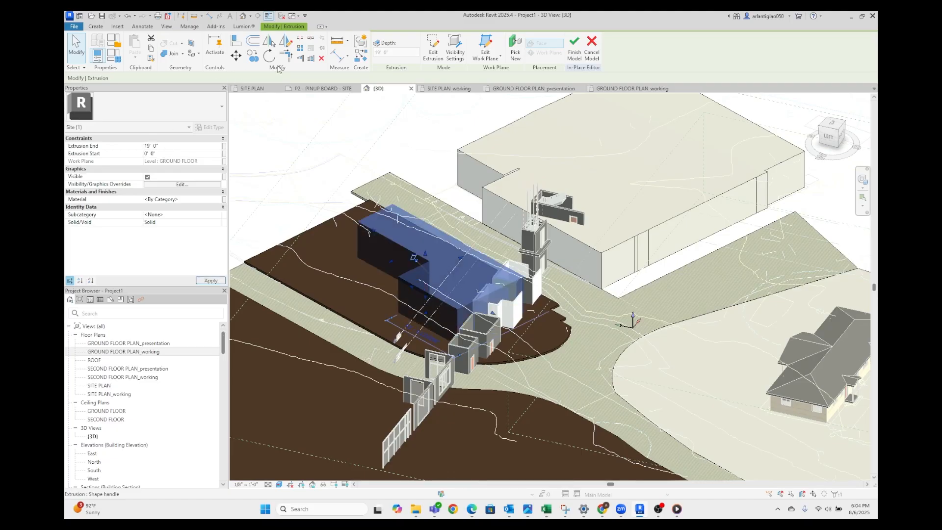
pyautogui.press('Escape')
pyautogui.click(383, 56)
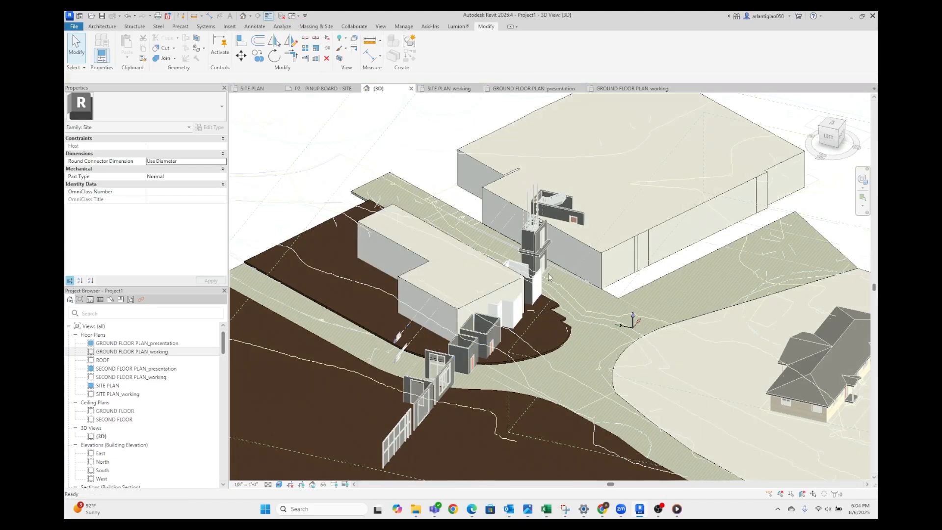
# Examine the building masses and the loose sample walls and windows standing across the road and ground
pyautogui.scroll(-3, 591, 378)
pyautogui.keyDown('shift'); pyautogui.moveTo(591, 378); pyautogui.dragTo(548, 381, button='middle'); pyautogui.keyUp('shift')
pyautogui.scroll(5, 518, 405)
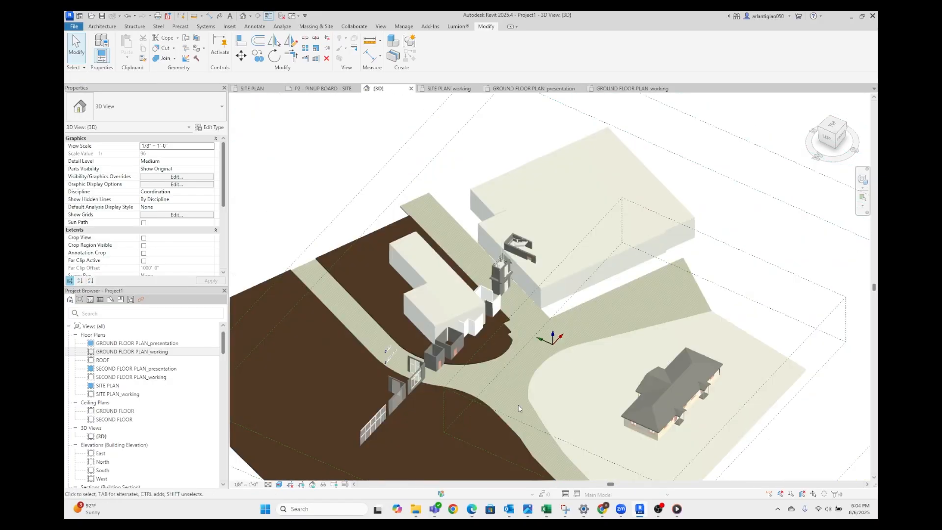
pyautogui.scroll(3, 537, 276)
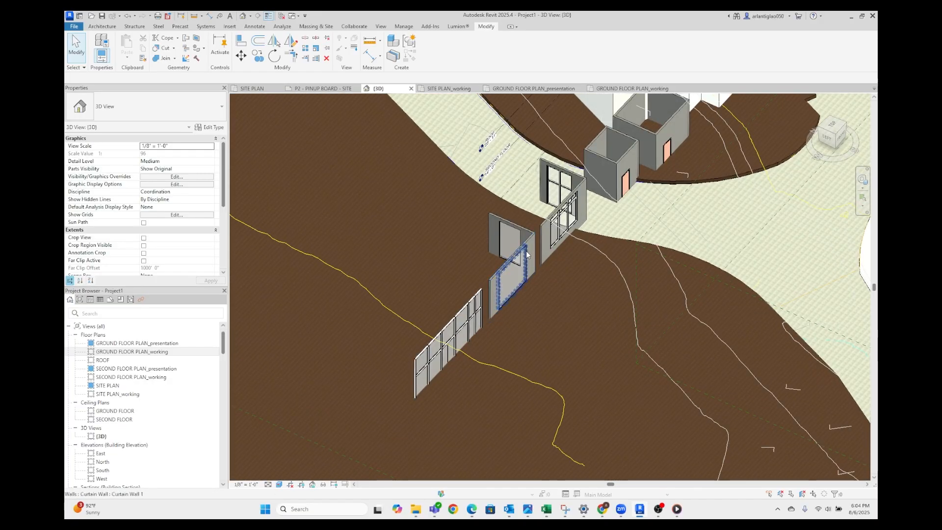
pyautogui.scroll(-4, 522, 247)
pyautogui.scroll(3, 521, 246)
pyautogui.scroll(-2, 521, 246)
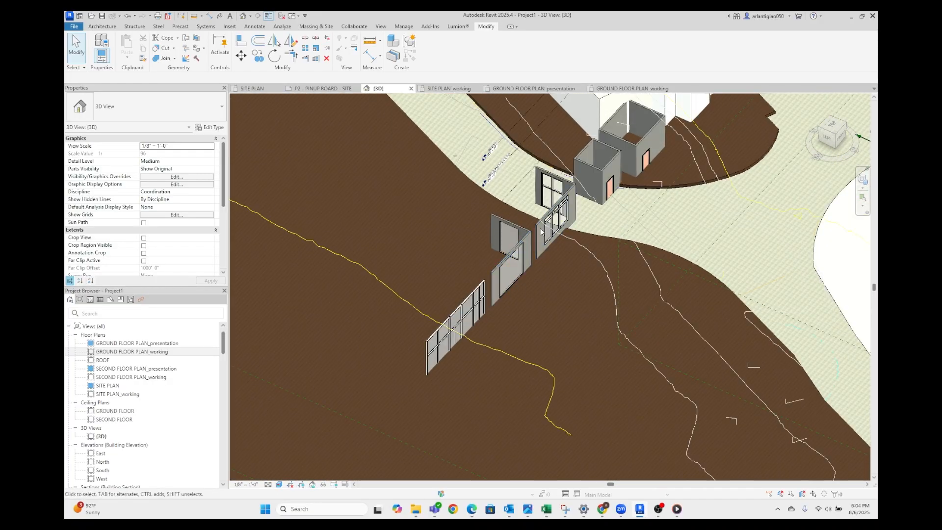
pyautogui.scroll(8, 522, 253)
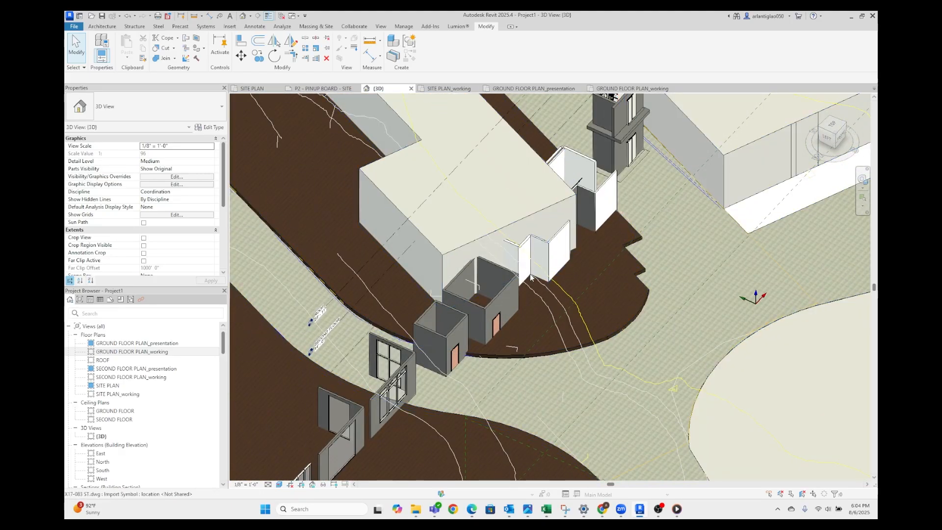
pyautogui.scroll(-8, 588, 213)
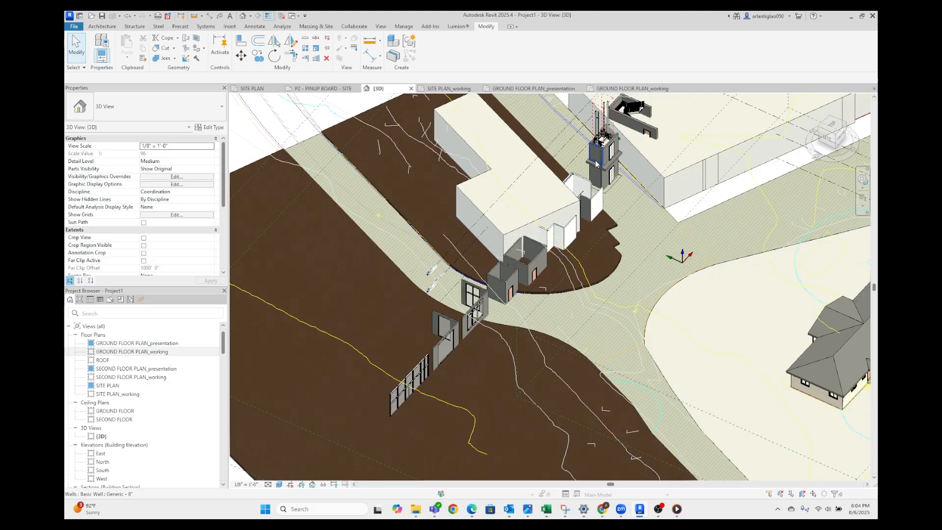
pyautogui.scroll(5, 508, 286)
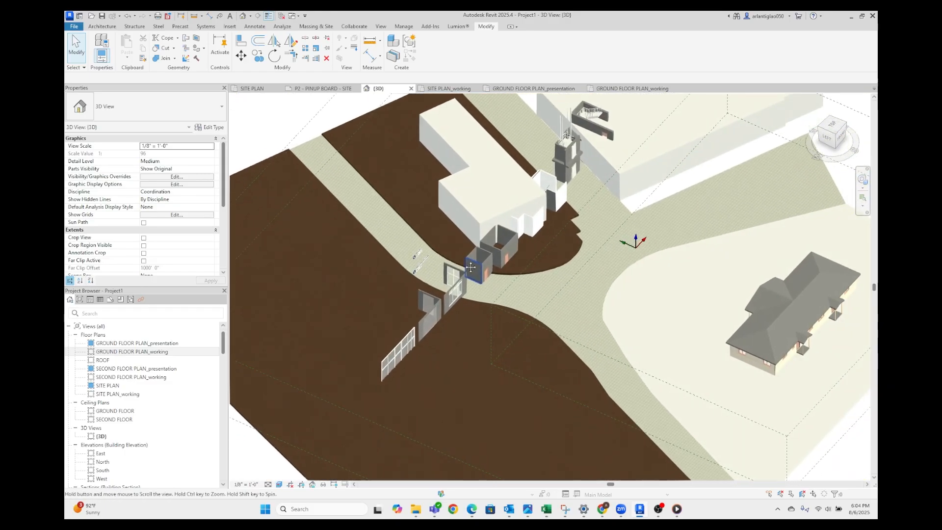
pyautogui.scroll(3, 415, 327)
# Select the storefront curtain wall and the adjoining sample walls and hide these elements in the 3D view
pyautogui.click(403, 336)
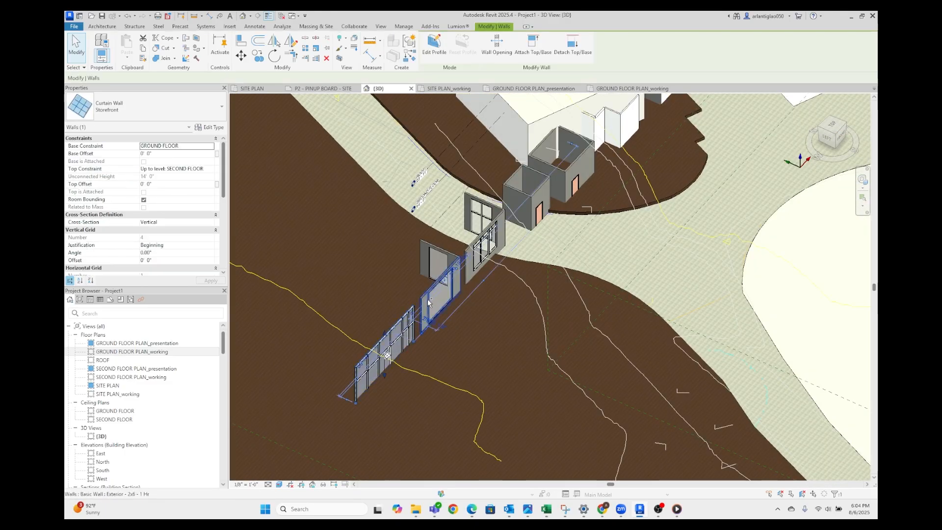
pyautogui.keyDown('ctrl'); pyautogui.click(442, 273); pyautogui.keyUp('ctrl')
pyautogui.keyDown('ctrl'); pyautogui.click(425, 254); pyautogui.keyUp('ctrl')
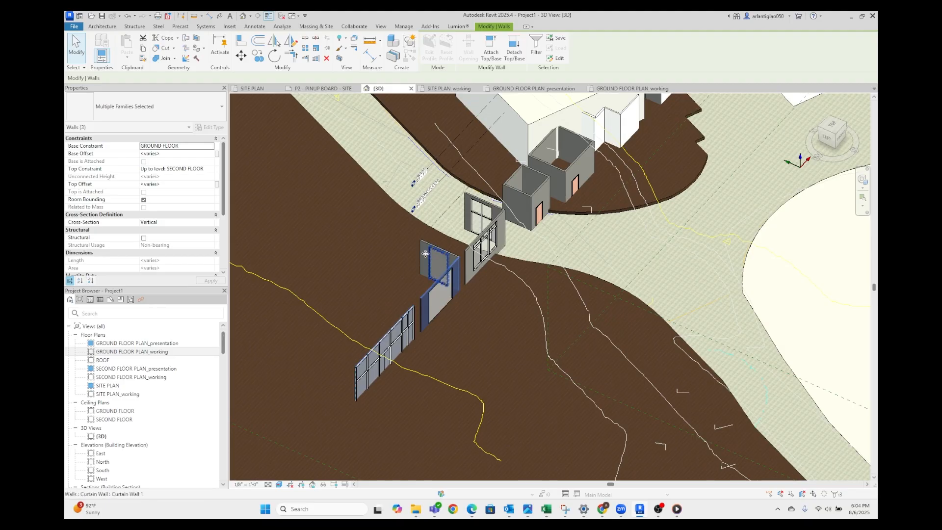
pyautogui.rightClick(420, 250)
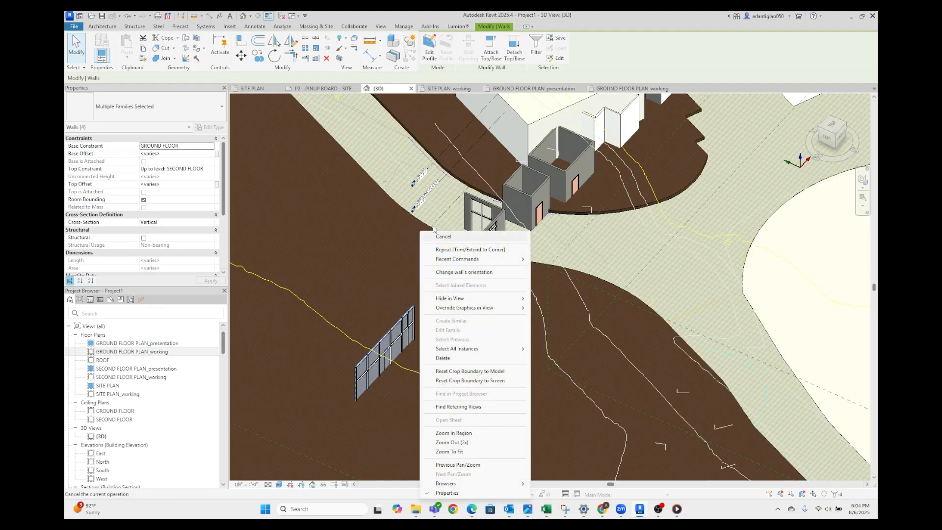
pyautogui.moveTo(469, 299)
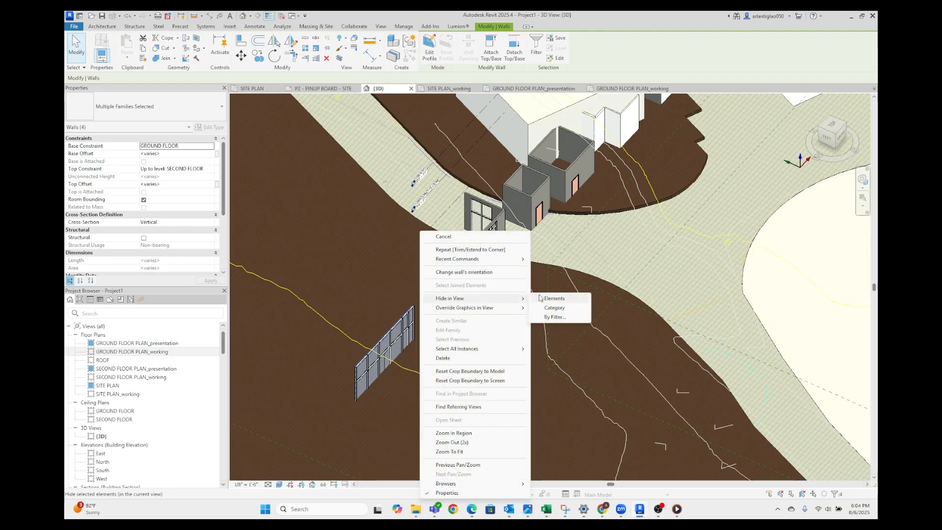
pyautogui.click(553, 298)
# Hide the remaining loose curtain wall, doors, windows, walls and fixtures around the L-shaped building in the 3D view
pyautogui.click(435, 295)
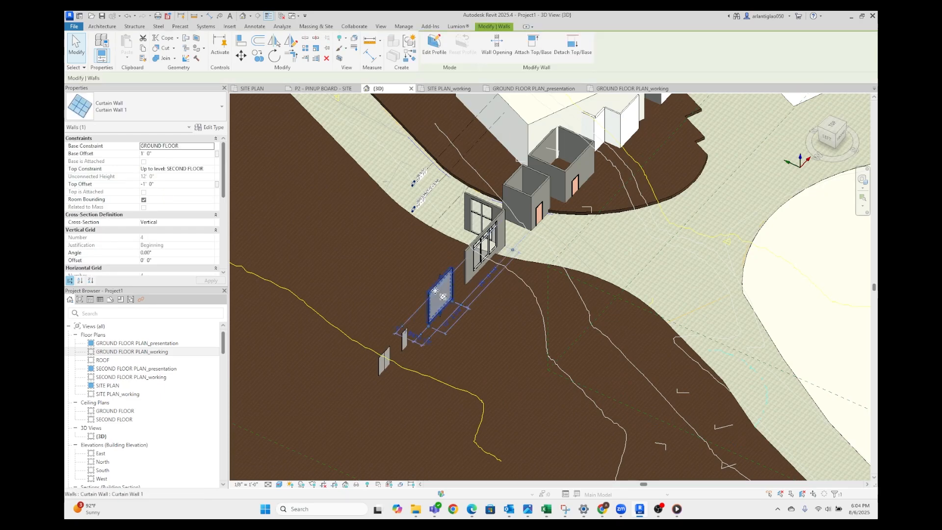
pyautogui.click(400, 346)
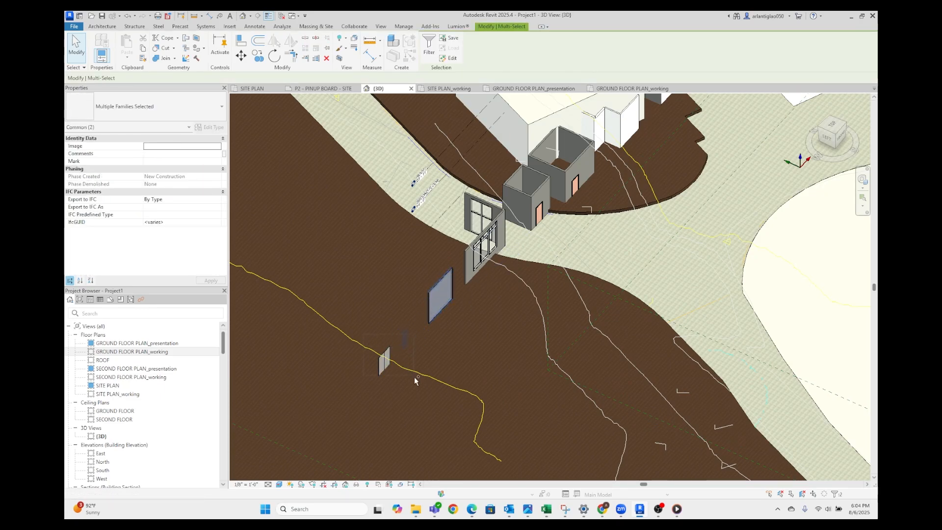
pyautogui.keyDown('ctrl'); pyautogui.click(470, 255); pyautogui.keyUp('ctrl')
pyautogui.scroll(3, 477, 250)
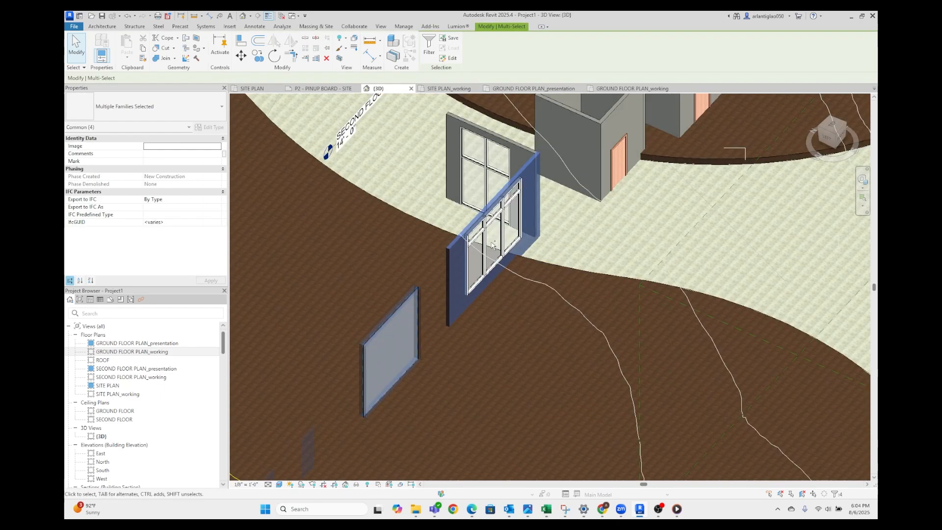
pyautogui.keyDown('ctrl'); pyautogui.click(527, 218); pyautogui.keyUp('ctrl')
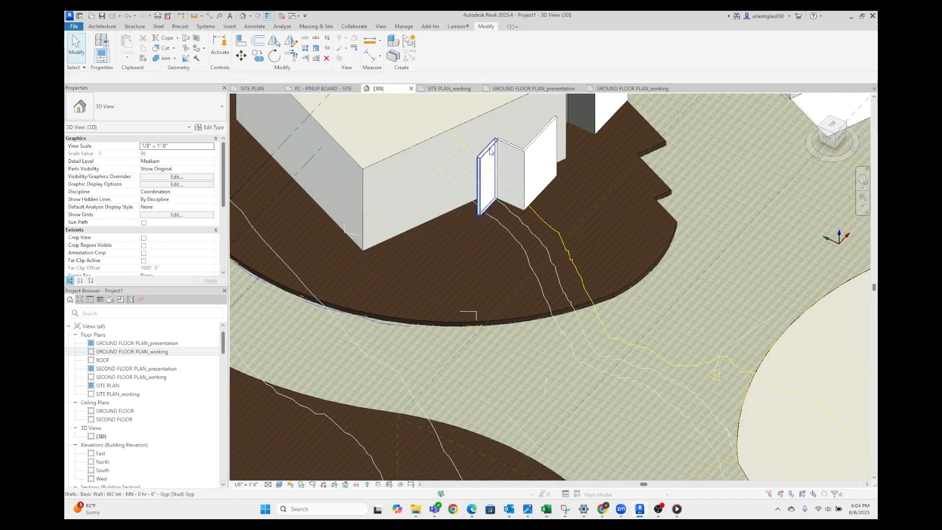
pyautogui.click(536, 185)
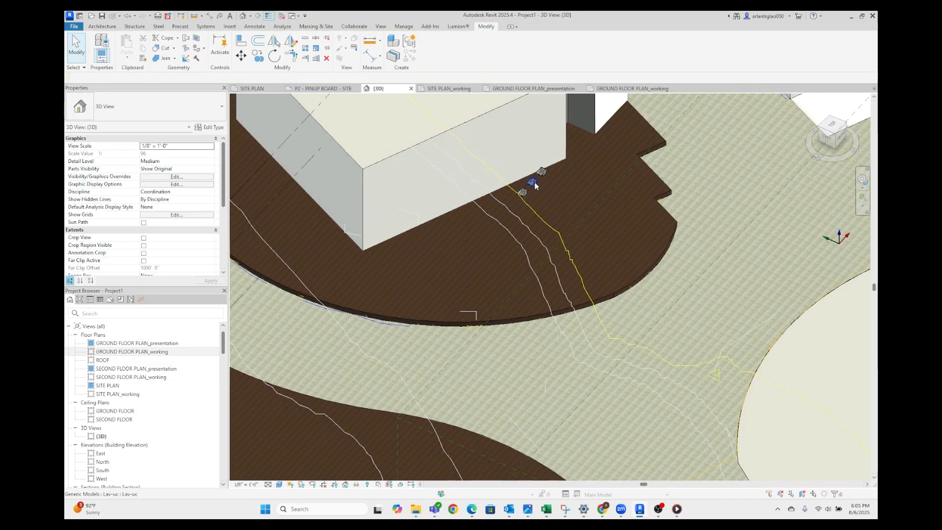
pyautogui.scroll(3, 527, 269)
pyautogui.press('Escape')
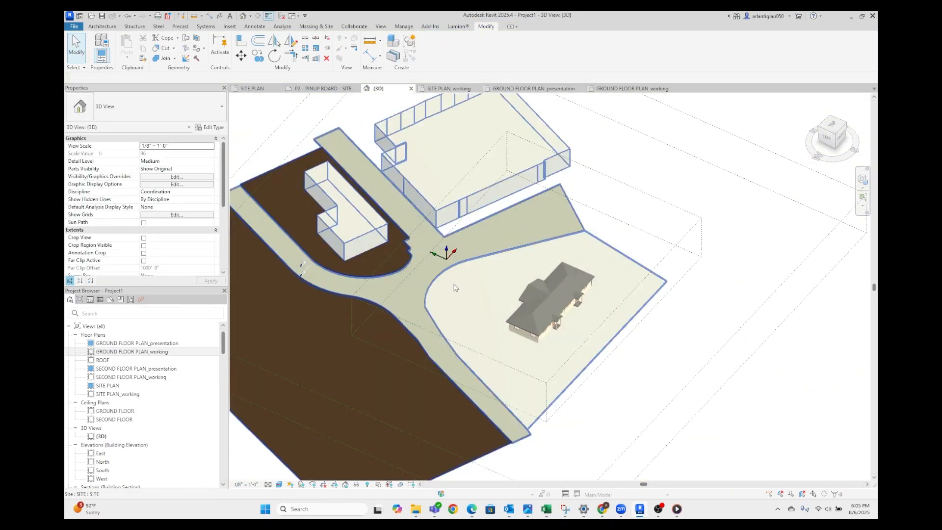
pyautogui.scroll(3, 669, 278)
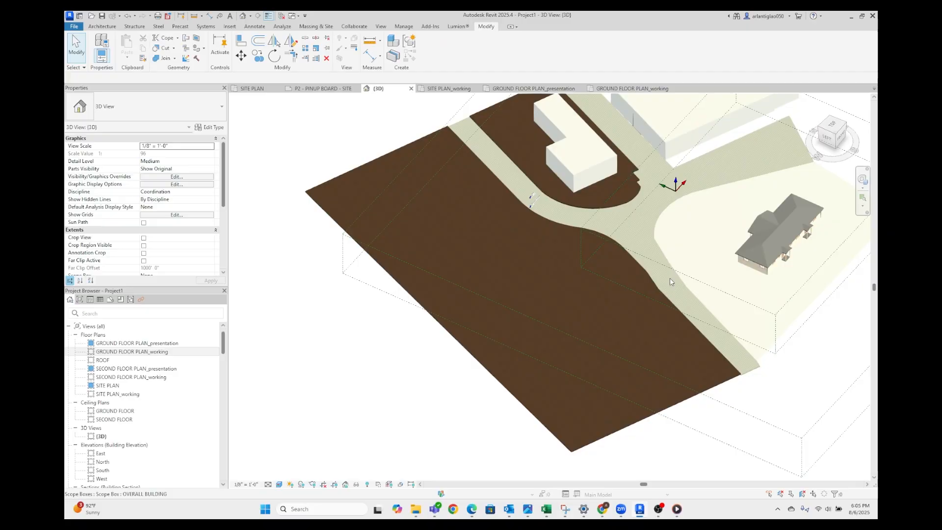
# Examine the site model's ground, roads and building masses from several angles for leftover elements
pyautogui.scroll(-2, 575, 304)
pyautogui.scroll(3, 574, 299)
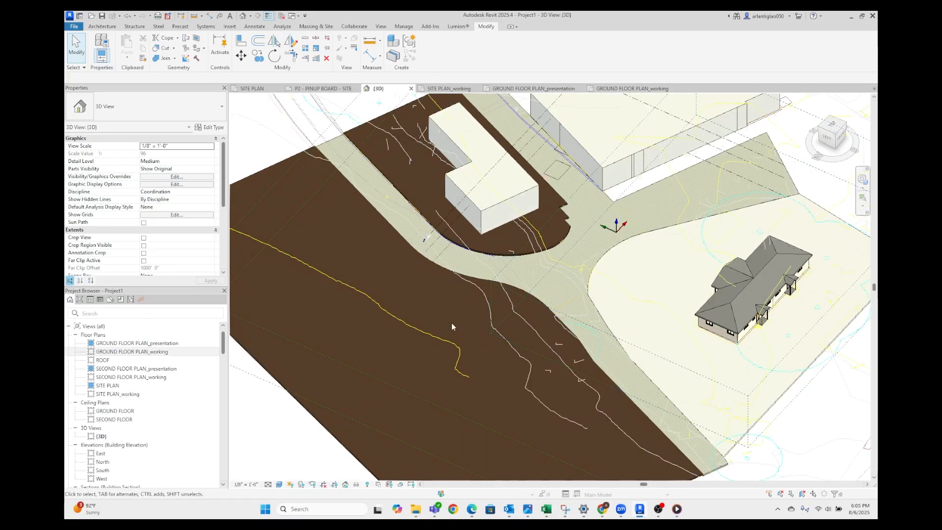
pyautogui.scroll(-1, 451, 322)
pyautogui.scroll(3, 521, 275)
pyautogui.scroll(-2, 504, 231)
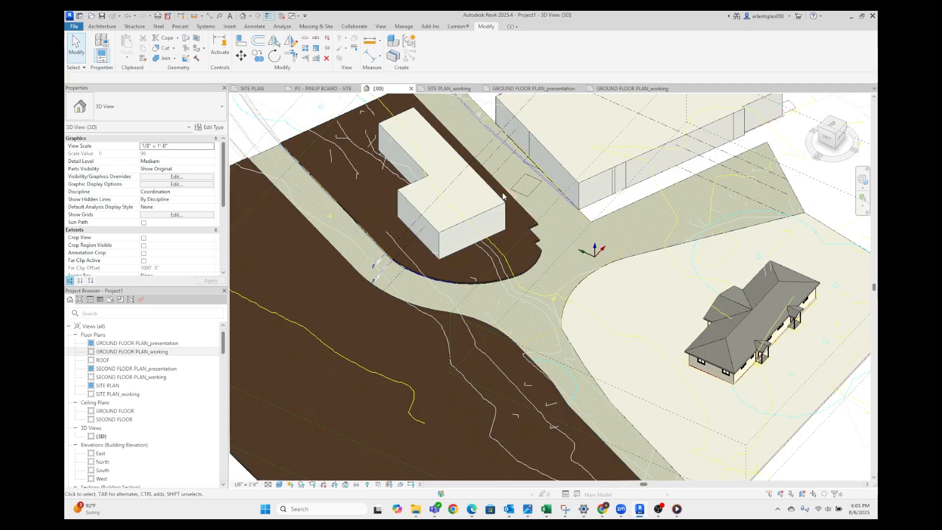
pyautogui.scroll(-2, 504, 241)
pyautogui.keyDown('shift'); pyautogui.moveTo(505, 242); pyautogui.dragTo(557, 300, button='middle'); pyautogui.keyUp('shift')
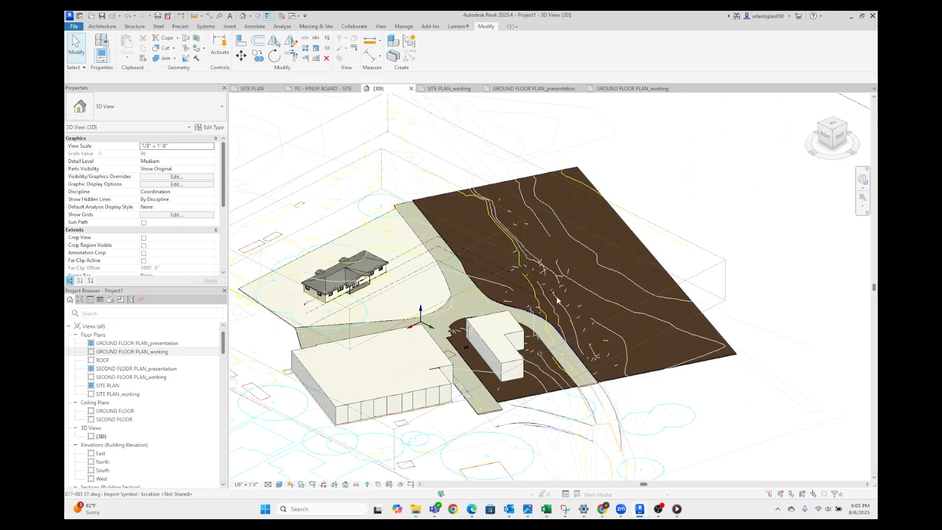
pyautogui.scroll(-2, 360, 306)
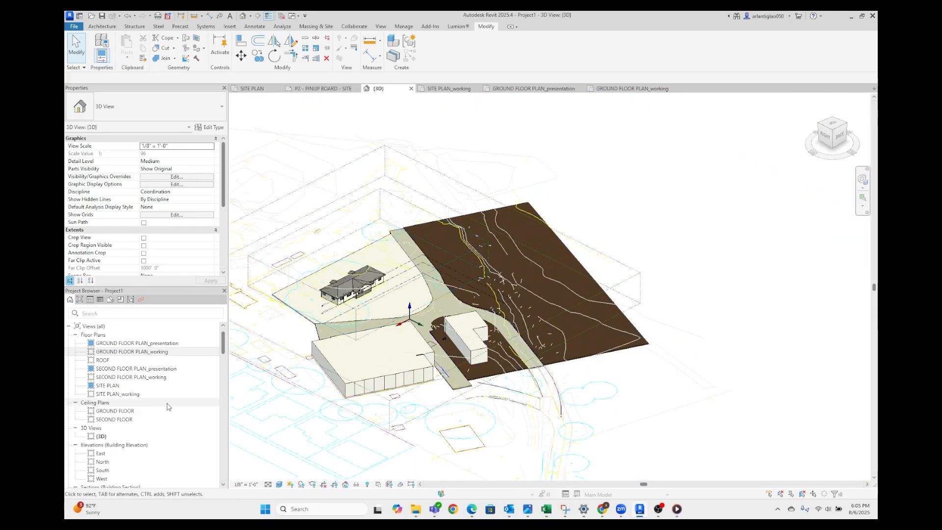
# Open the SITE PLAN floor plan view
pyautogui.scroll(-1, 161, 395)
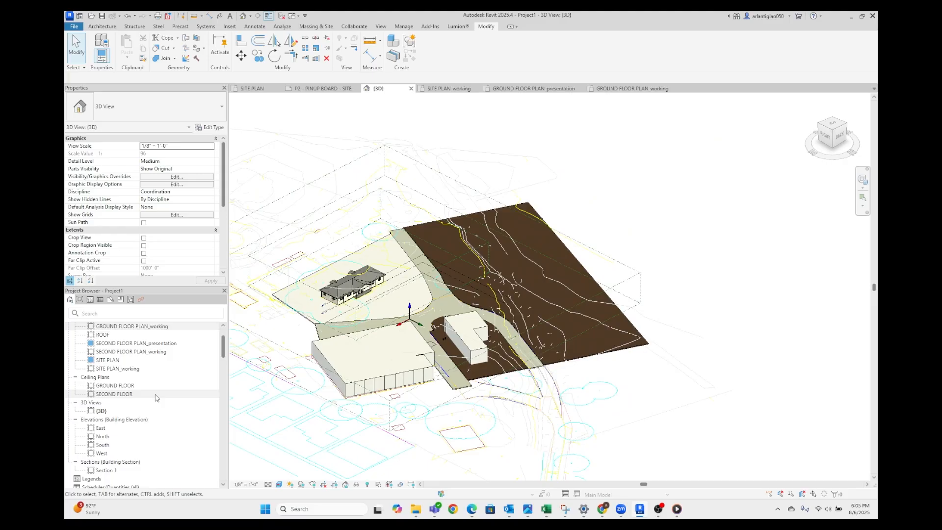
pyautogui.doubleClick(146, 361)
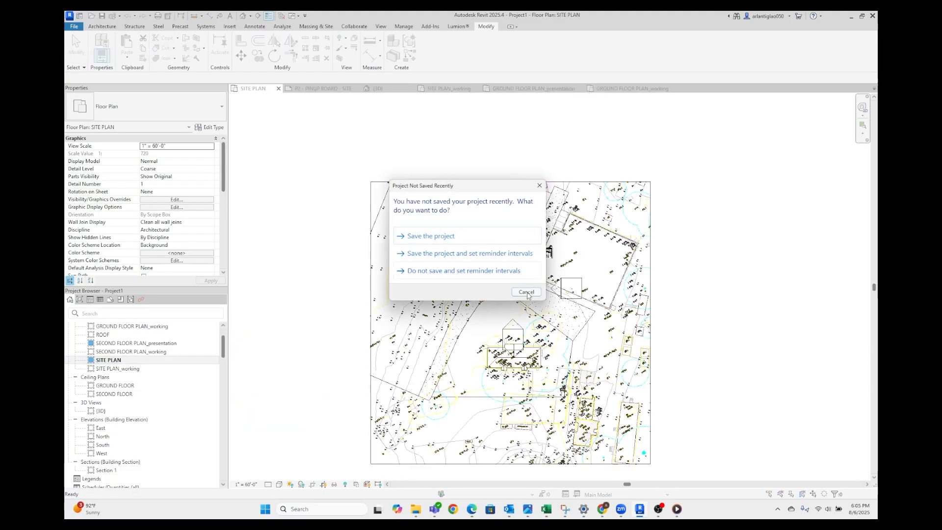
# Dismiss the save reminder and examine the site plan's linework, picking out the imported X17-083 ST.dwg drawing
pyautogui.click(526, 292)
pyautogui.scroll(3, 551, 335)
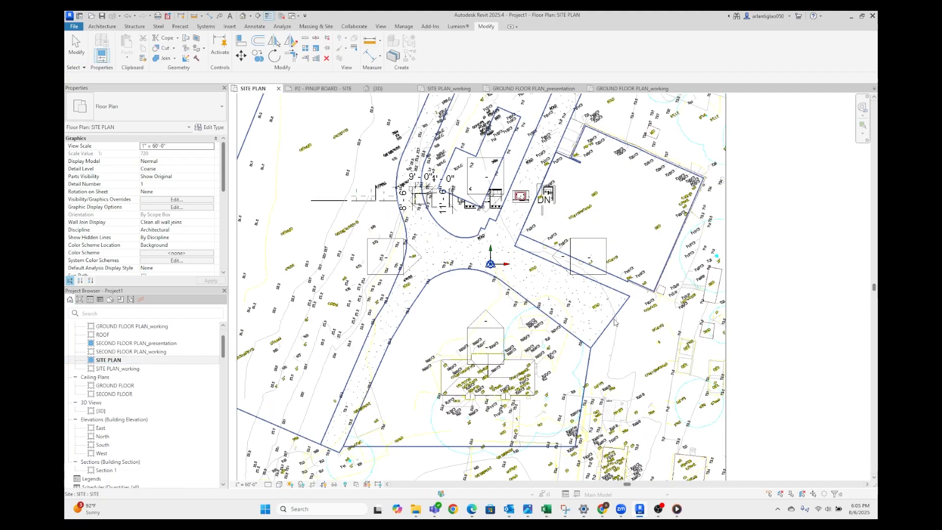
pyautogui.scroll(-3, 614, 316)
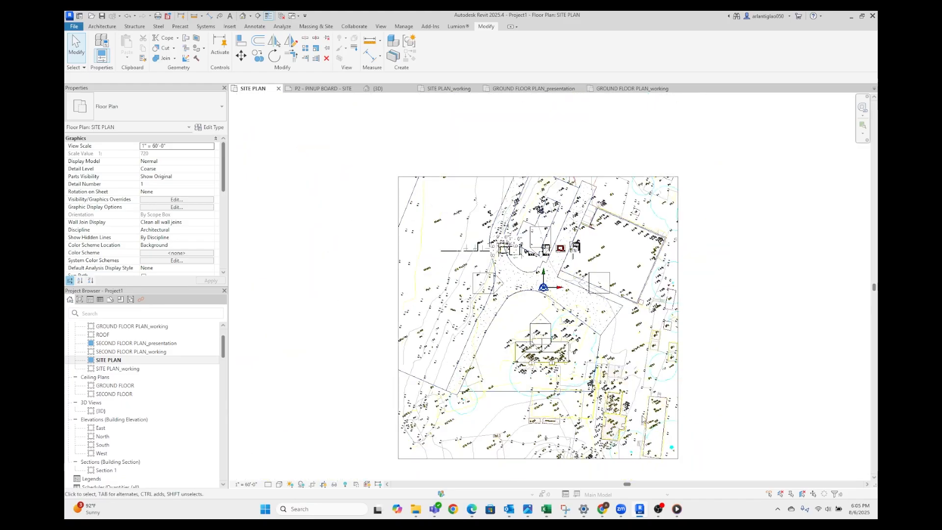
pyautogui.scroll(2, 643, 419)
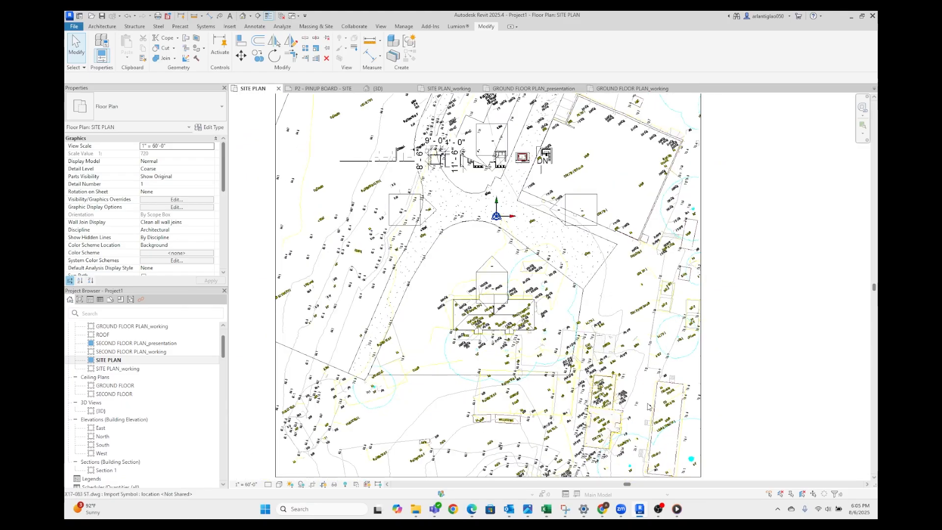
pyautogui.scroll(-2, 619, 338)
pyautogui.click(619, 337)
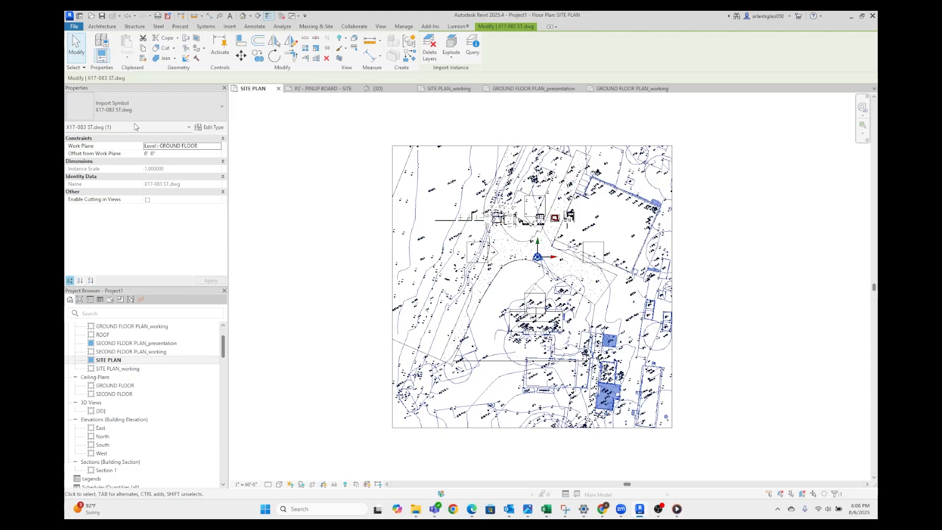
pyautogui.click(333, 289)
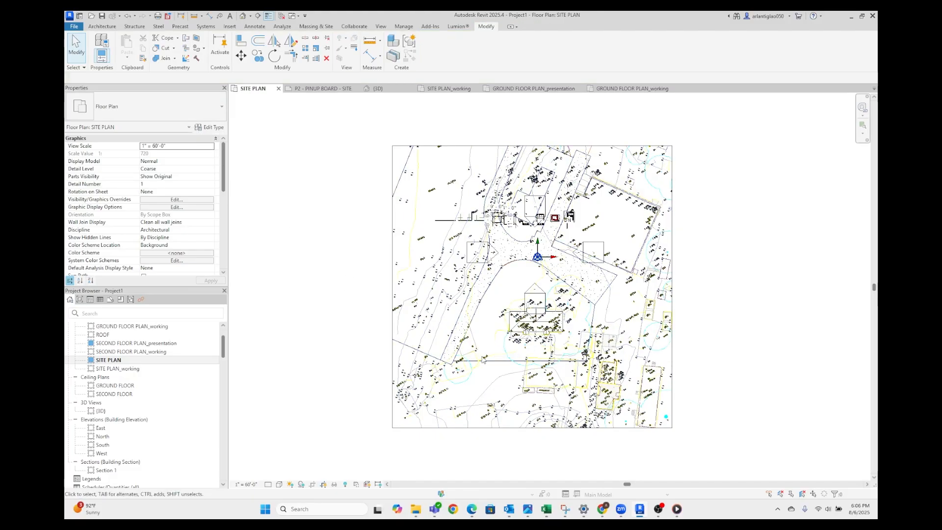
pyautogui.scroll(3, 254, 31)
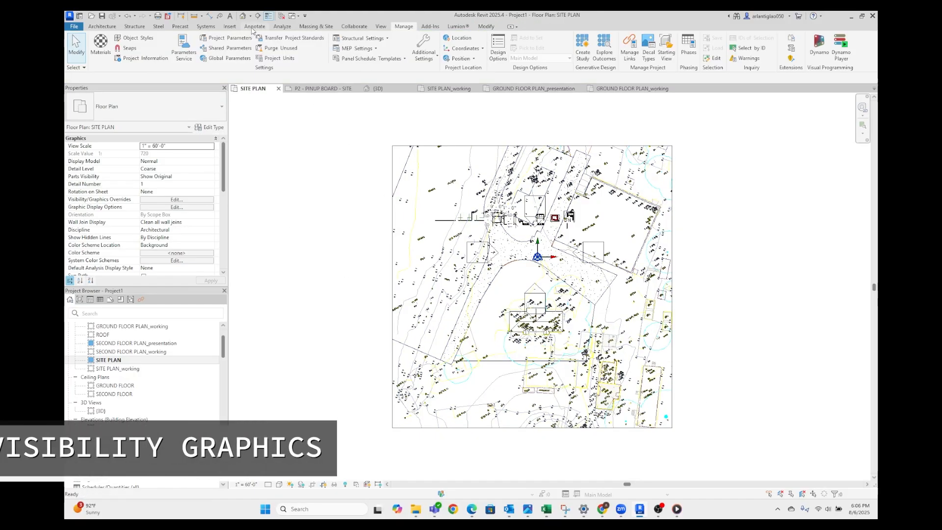
# Hide the imported X17-083 ST.dwg in the SITE PLAN view through its Visibility/Graphics overrides
pyautogui.click(381, 28)
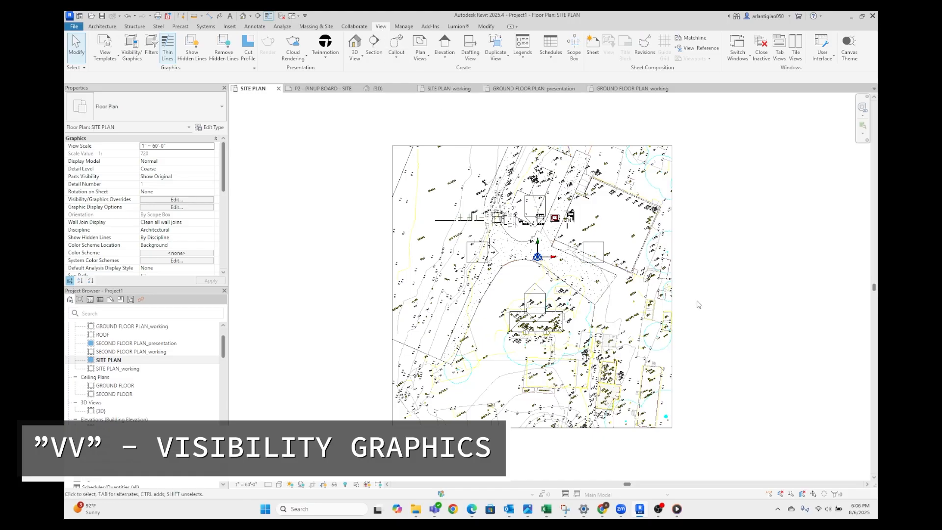
pyautogui.press('v')
pyautogui.press('v')
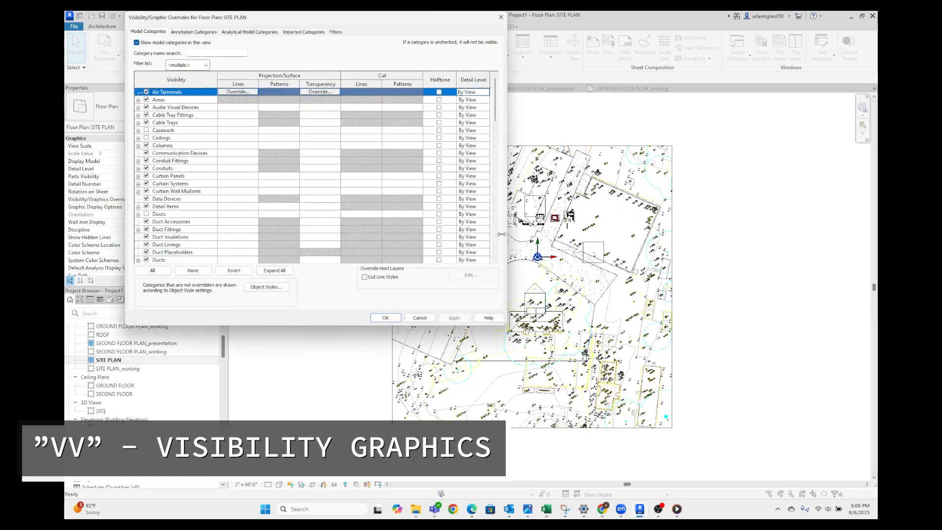
pyautogui.click(311, 33)
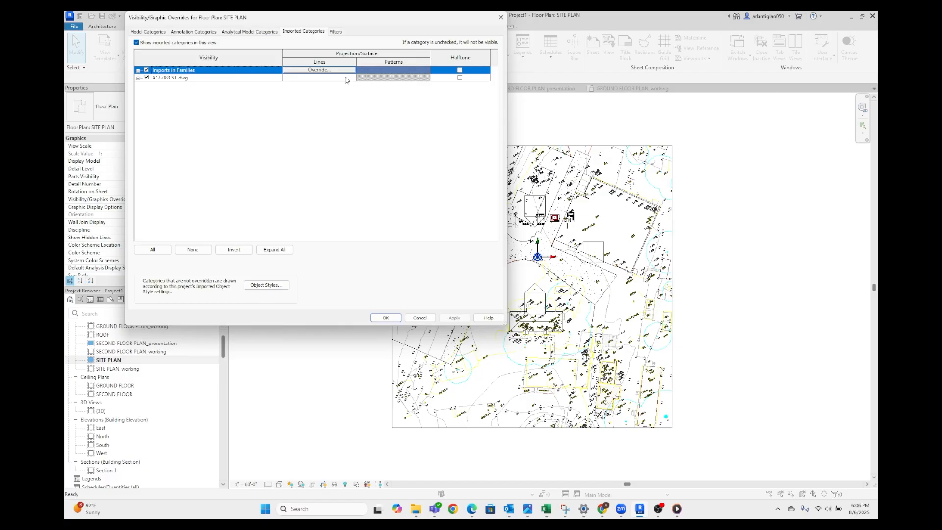
pyautogui.click(146, 77)
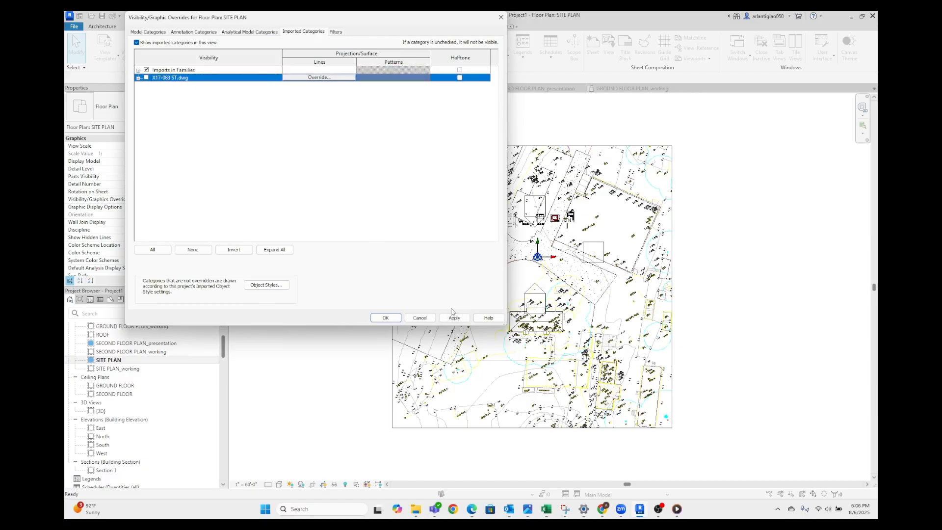
pyautogui.click(385, 318)
# Open the in-place site model for editing and enter the sketch of the ground extrusion around the hipped-roof building
pyautogui.scroll(5, 547, 306)
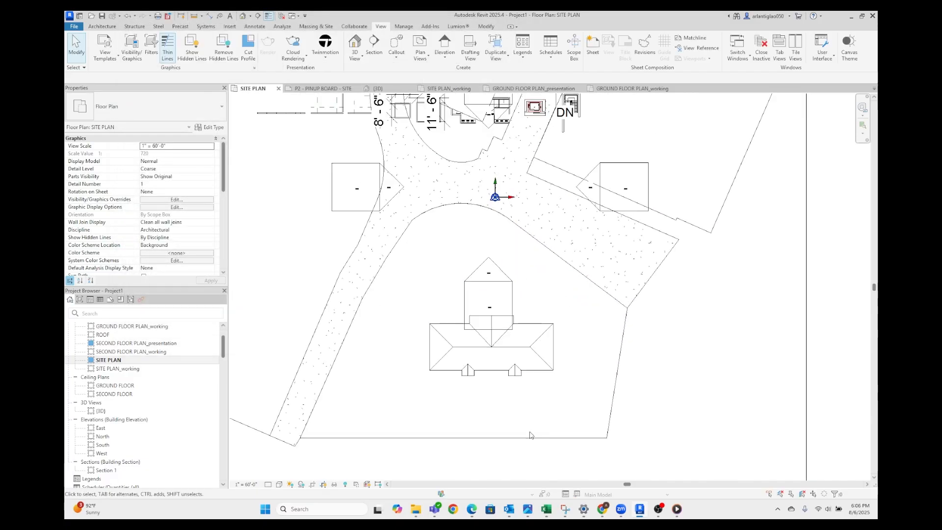
pyautogui.scroll(-1, 477, 190)
pyautogui.scroll(2, 517, 292)
pyautogui.moveTo(517, 292)
pyautogui.mouseDown(button='middle')
pyautogui.moveTo(501, 235)
pyautogui.moveTo(505, 259)
pyautogui.mouseUp(button='middle')
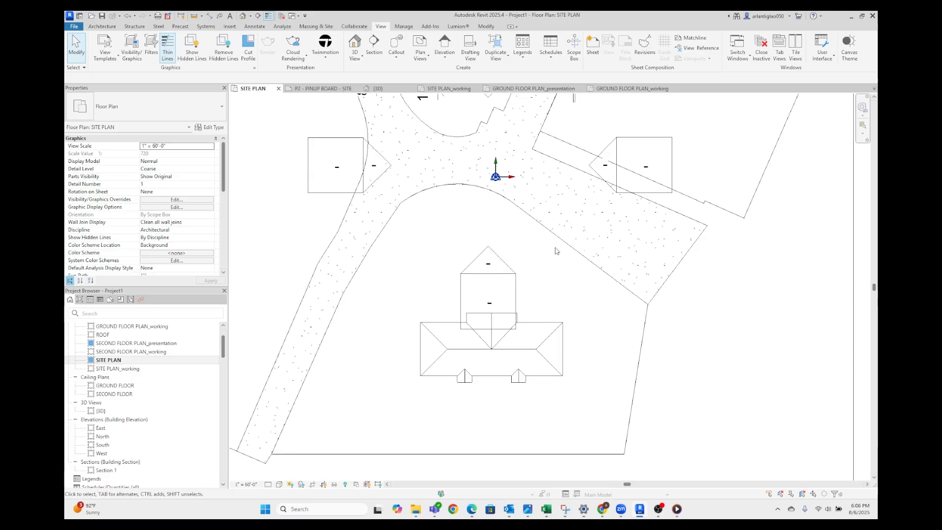
pyautogui.doubleClick(641, 331)
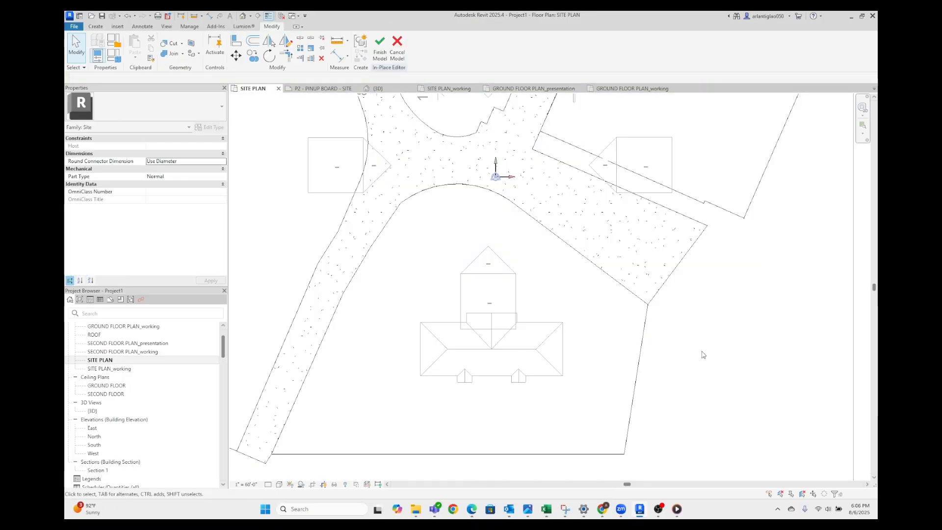
pyautogui.moveTo(703, 355); pyautogui.dragTo(646, 314, button='middle')
pyautogui.click(581, 316)
pyautogui.scroll(-2, 605, 341)
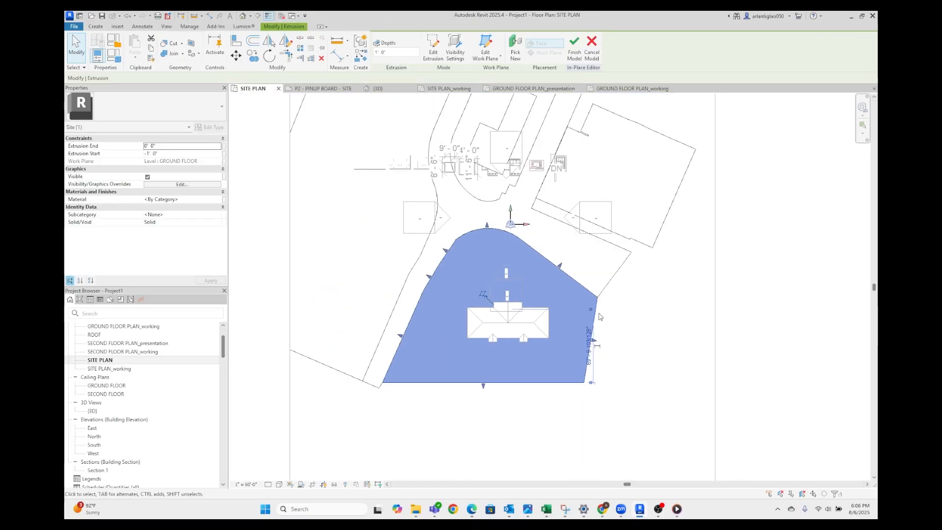
pyautogui.doubleClick(597, 306)
# Stretch the ground sketch's southern edge into a sloping line about 280' long, extending the western road edge down to meet it
pyautogui.moveTo(577, 394); pyautogui.dragTo(545, 293, button='middle')
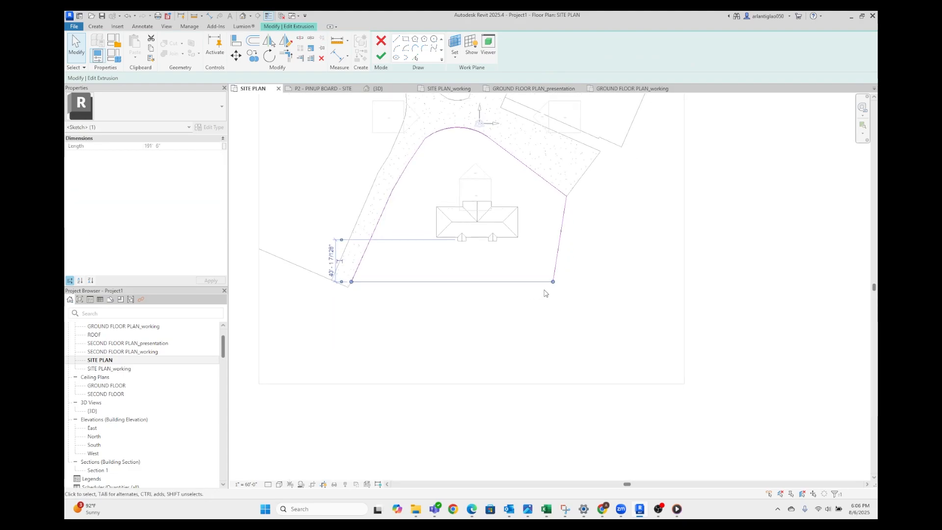
pyautogui.moveTo(551, 284)
pyautogui.mouseDown()
pyautogui.moveTo(593, 423)
pyautogui.moveTo(628, 395)
pyautogui.moveTo(621, 401)
pyautogui.mouseUp()
pyautogui.moveTo(375, 293); pyautogui.dragTo(350, 350)
pyautogui.click(542, 262)
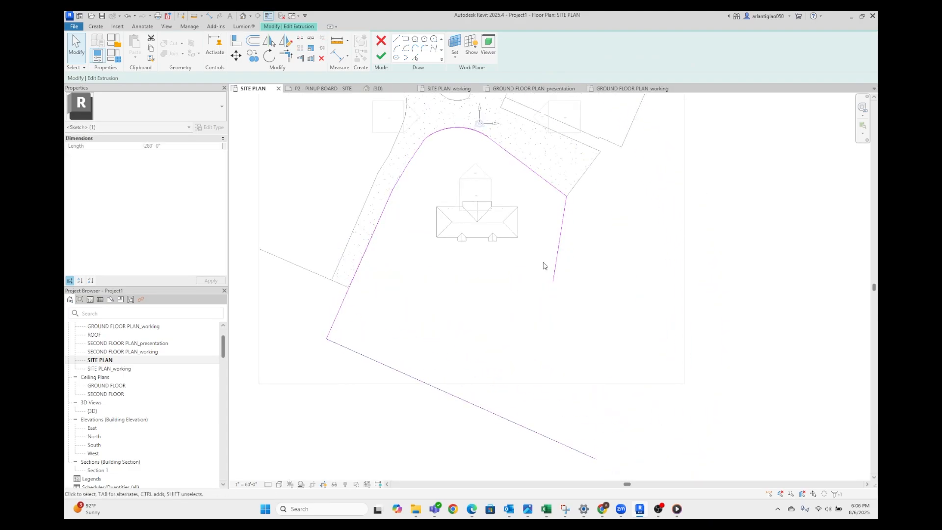
# Remove the old eastern edge of the ground sketch and extend the diagonal road edge southeast beyond the road's corner
pyautogui.click(557, 265)
pyautogui.moveTo(552, 282); pyautogui.dragTo(624, 240)
pyautogui.click(597, 191)
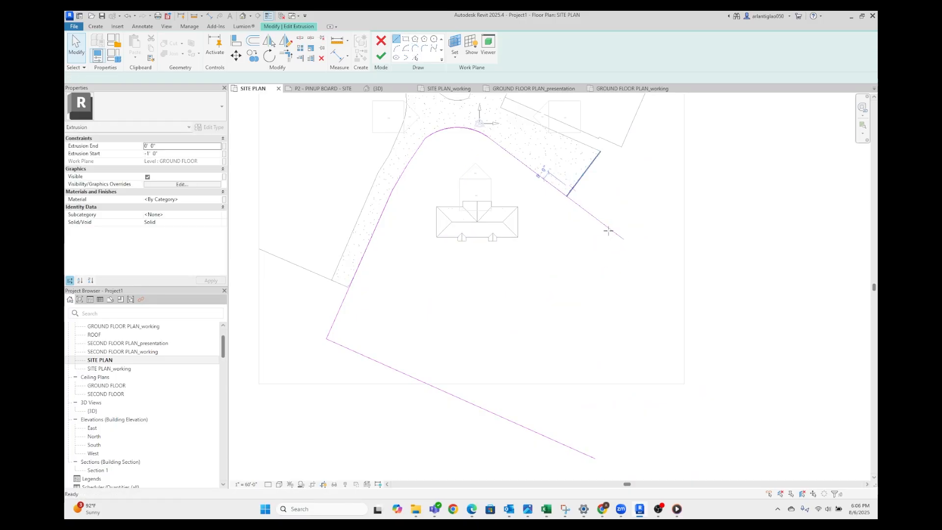
# Close the ground outline with an eastern line about 201' long, trim the overshooting southern edge to it, and finish the site model edit
pyautogui.click(396, 39)
pyautogui.click(624, 240)
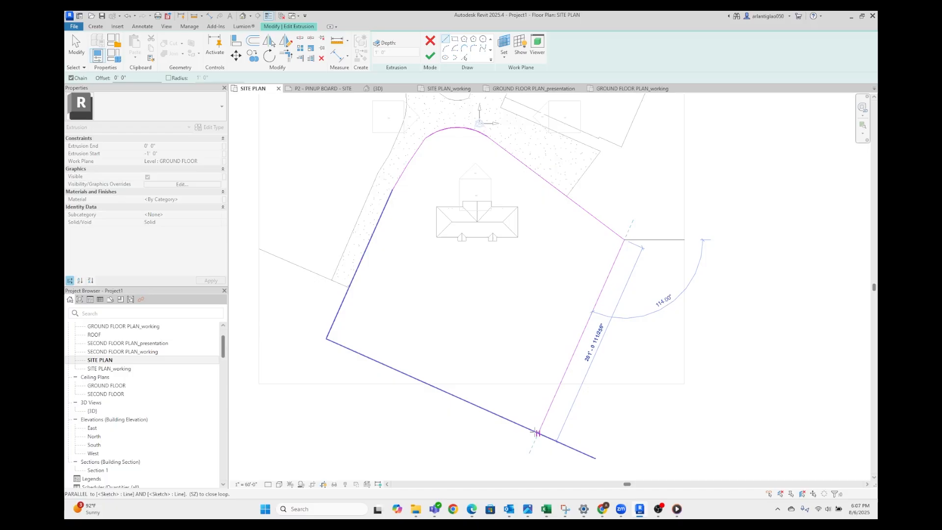
pyautogui.click(538, 433)
pyautogui.press('t')
pyautogui.press('r')
pyautogui.click(534, 431)
pyautogui.click(545, 418)
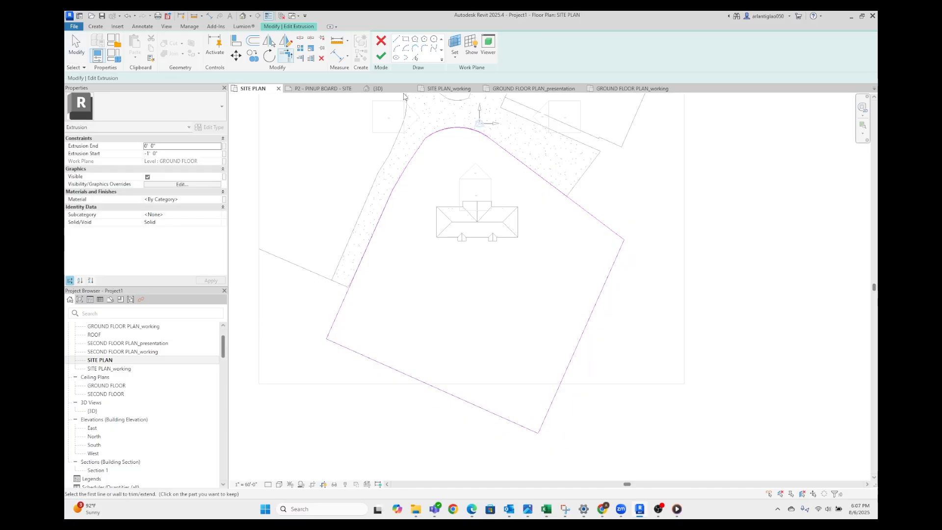
pyautogui.click(379, 54)
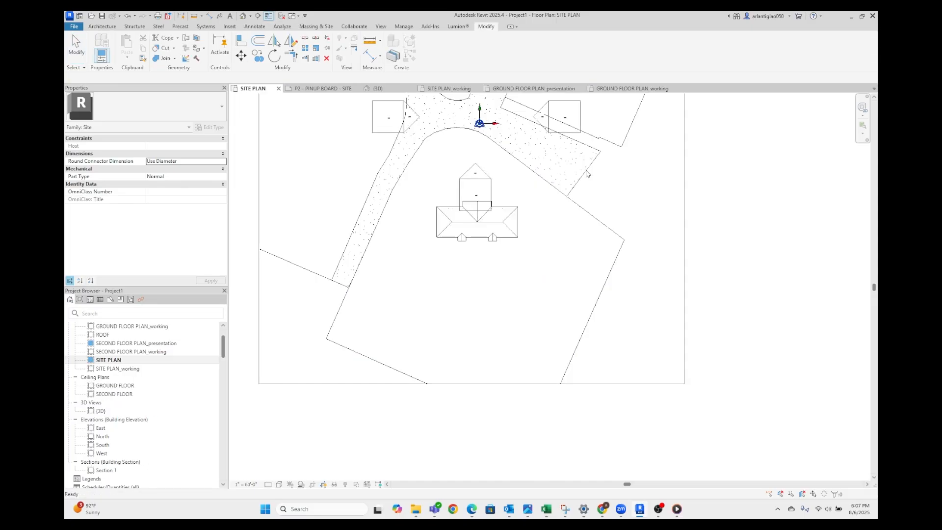
# Open the {3D} view to check the enlarged ground area and duplicate the view with detailing
pyautogui.scroll(-3, 481, 267)
pyautogui.scroll(-2, 584, 265)
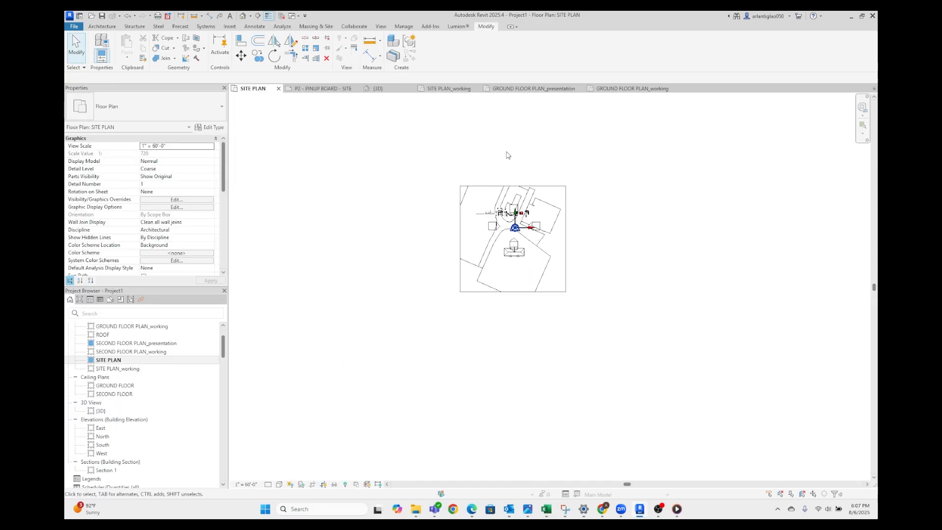
pyautogui.scroll(3, 507, 154)
pyautogui.click(381, 89)
pyautogui.scroll(3, 503, 325)
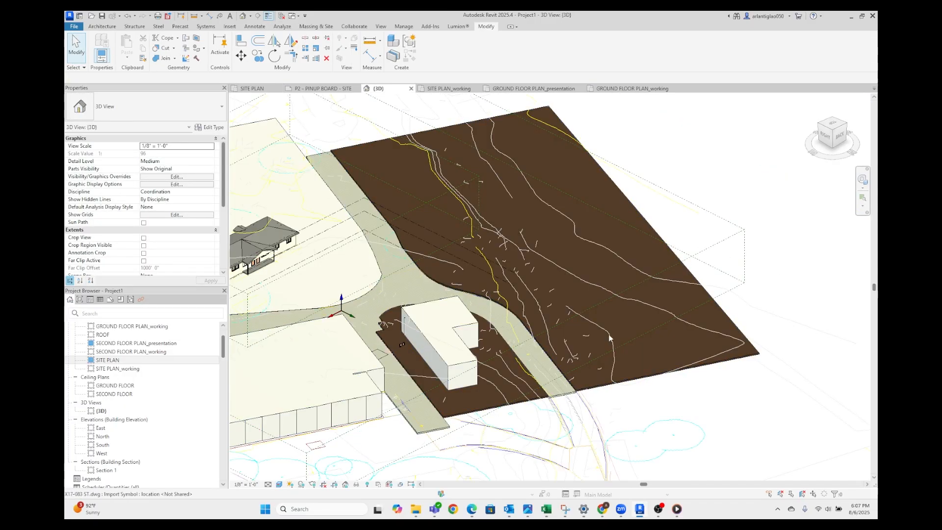
pyautogui.scroll(-3, 608, 337)
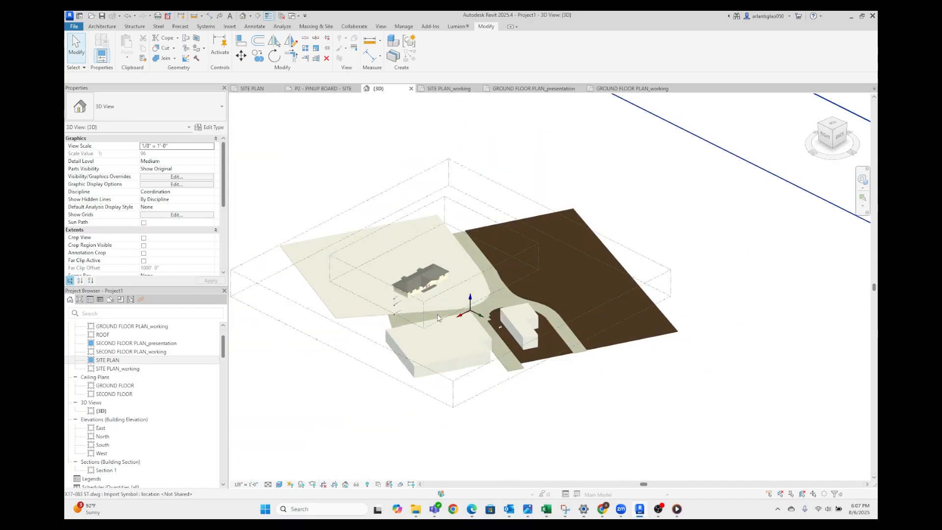
pyautogui.rightClick(137, 413)
pyautogui.moveTo(245, 276)
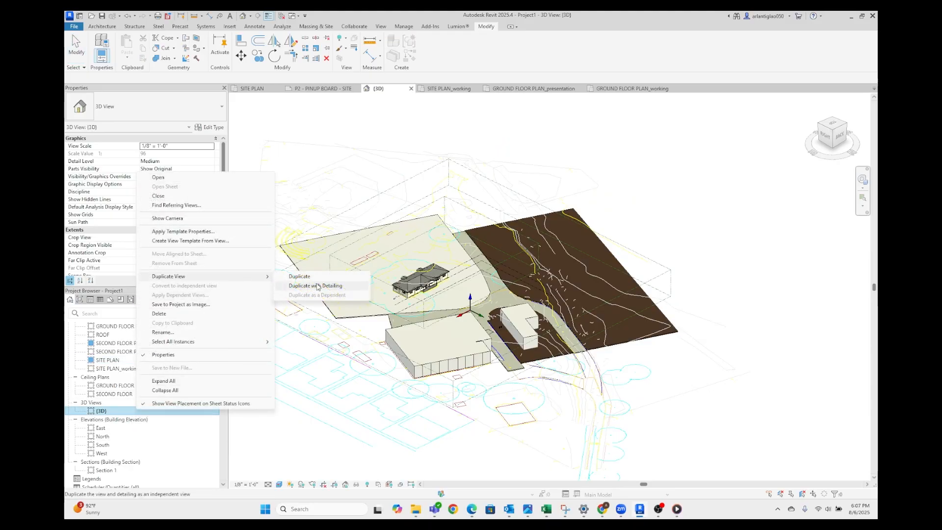
pyautogui.click(318, 286)
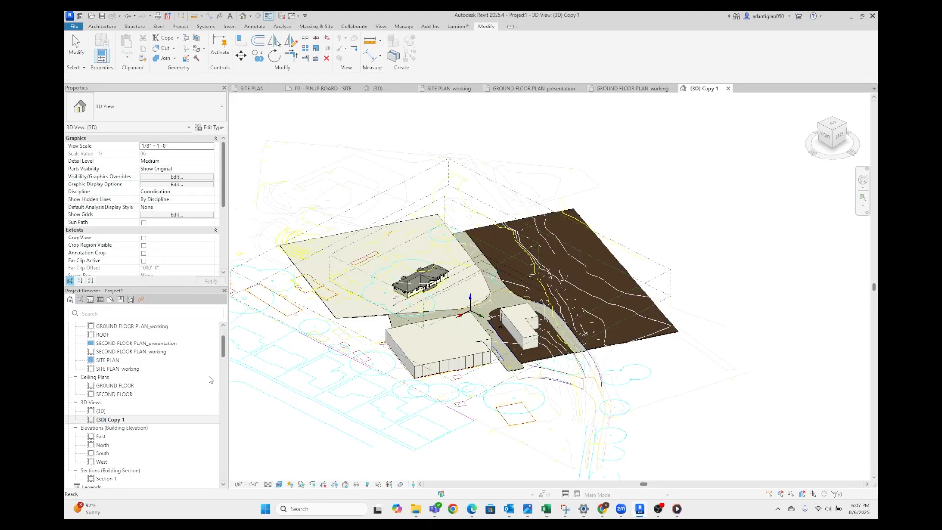
# Rename the duplicated 3D view as SITE PRESENTATION 3D
pyautogui.rightClick(125, 423)
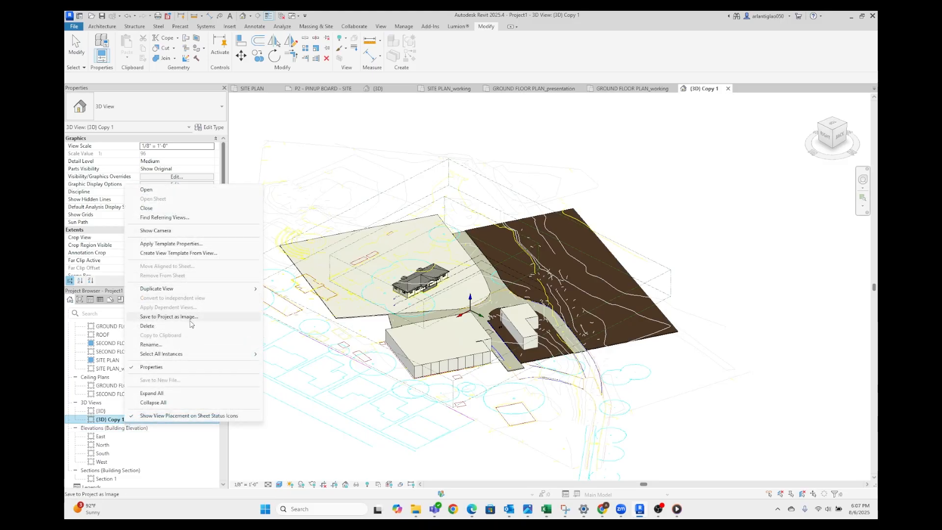
pyautogui.click(188, 350)
pyautogui.press('capslock')
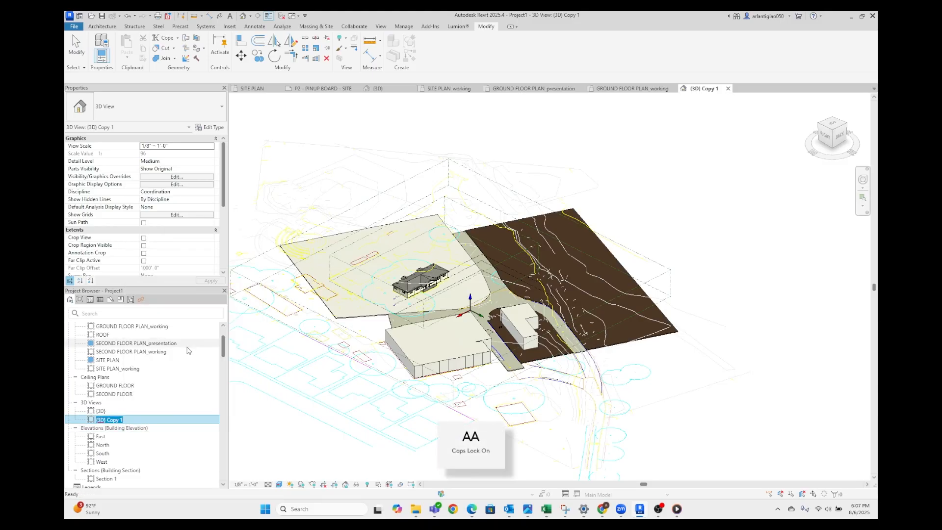
pyautogui.write('SITE PRESEN')
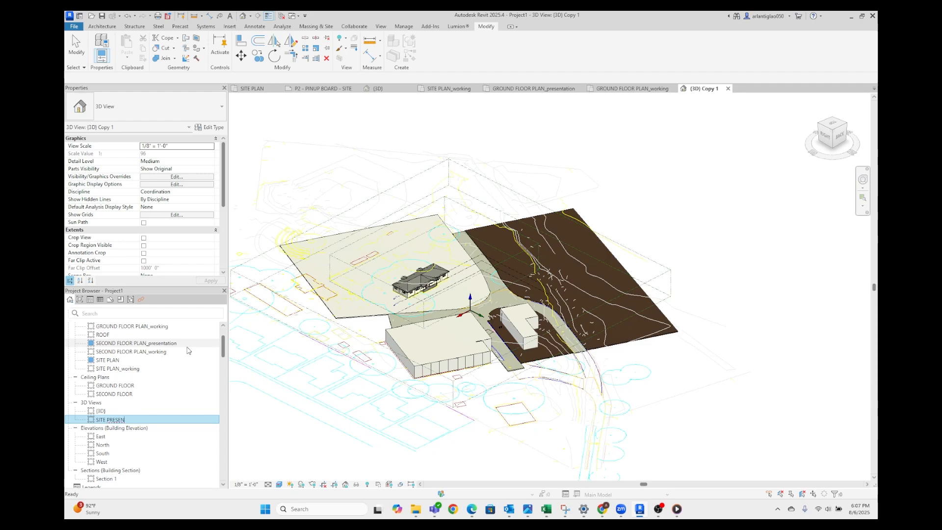
pyautogui.write('TATION 3D')
pyautogui.press('Return')
pyautogui.press('capslock')
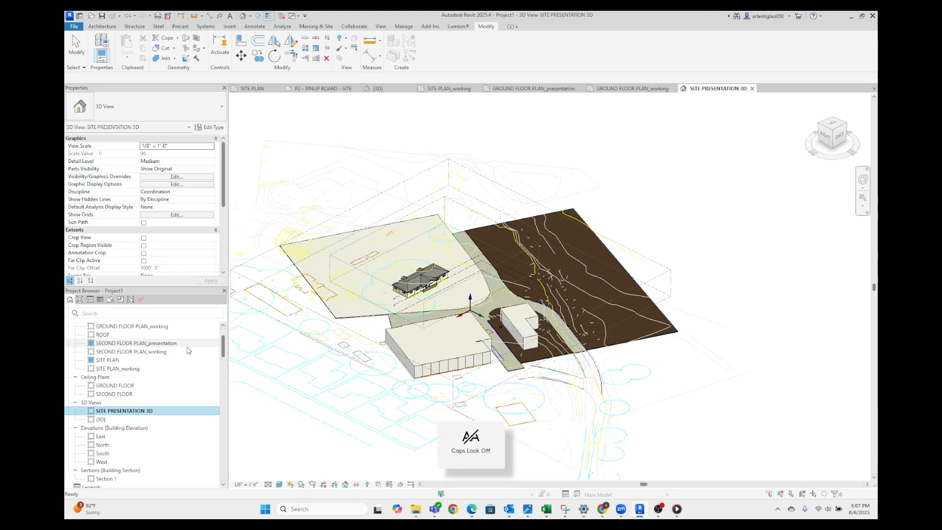
pyautogui.rightClick(143, 414)
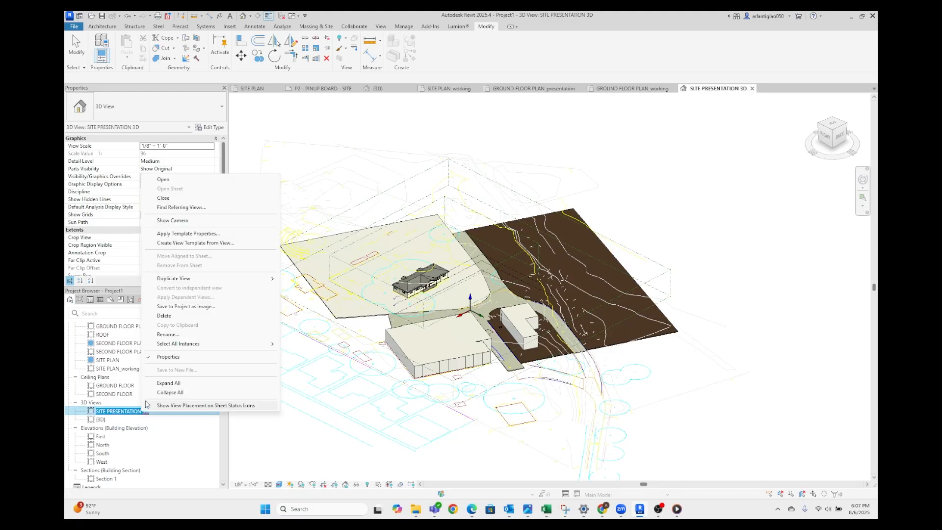
pyautogui.click(246, 344)
pyautogui.click(247, 411)
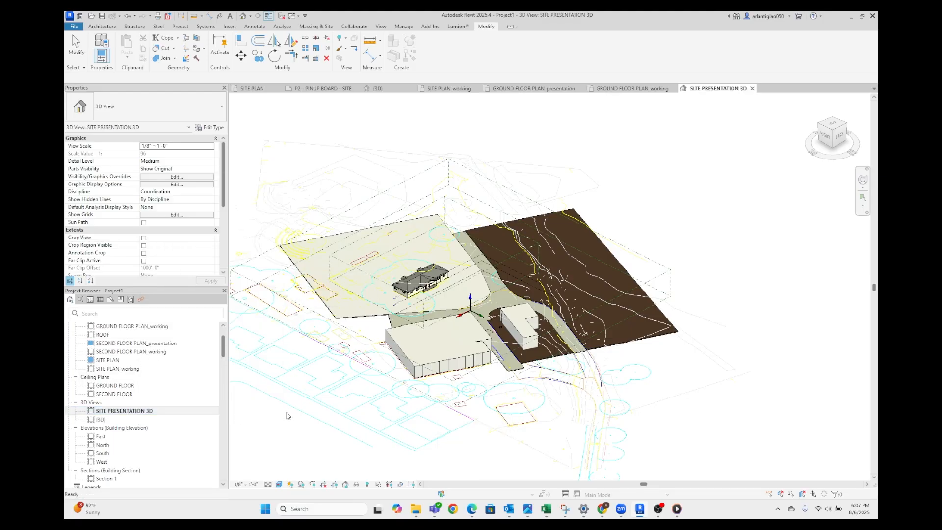
# Hide the imported X17-083 ST.dwg in the SITE PRESENTATION 3D view through its Visibility/Graphics overrides
pyautogui.scroll(-3, 593, 252)
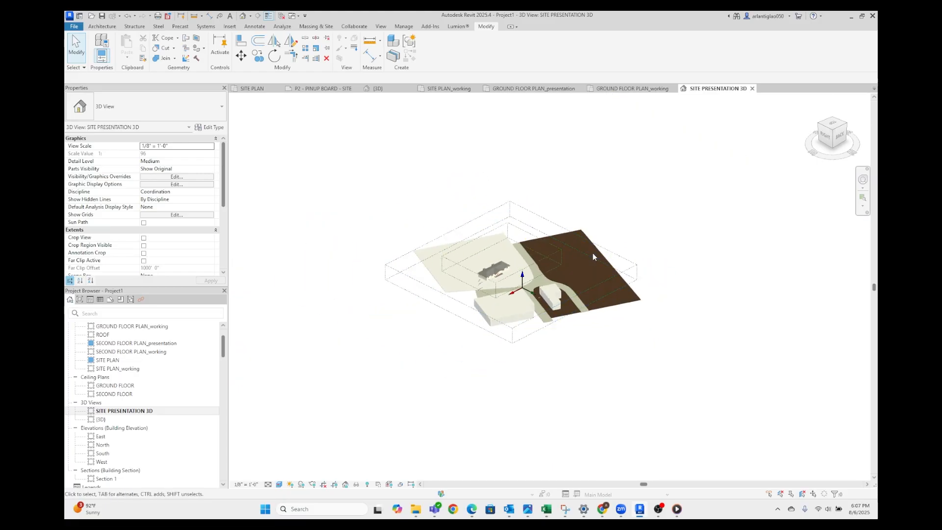
pyautogui.scroll(6, 592, 252)
pyautogui.press('v')
pyautogui.press('v')
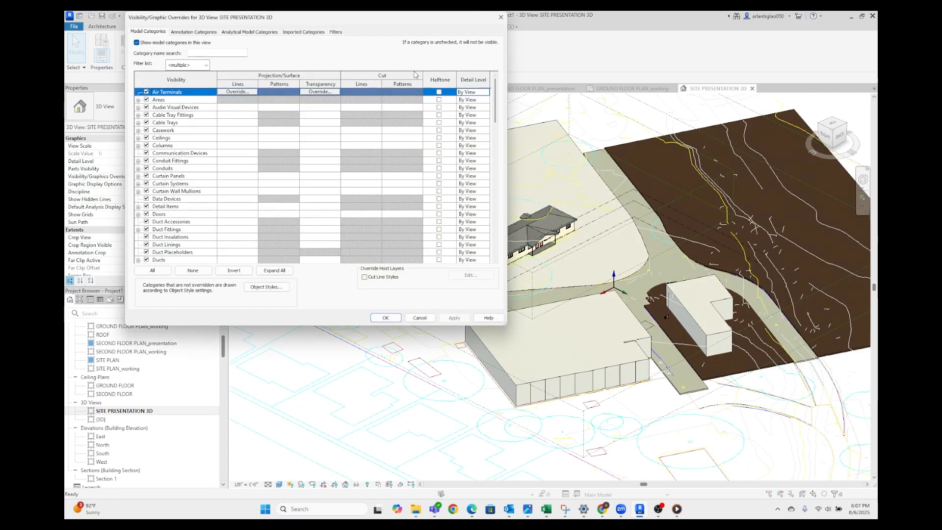
pyautogui.click(307, 33)
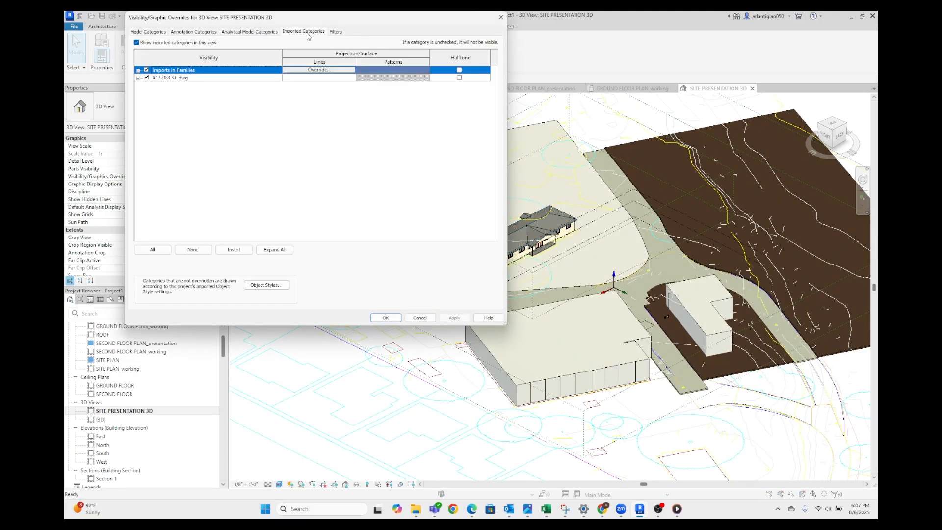
pyautogui.click(147, 77)
pyautogui.click(387, 318)
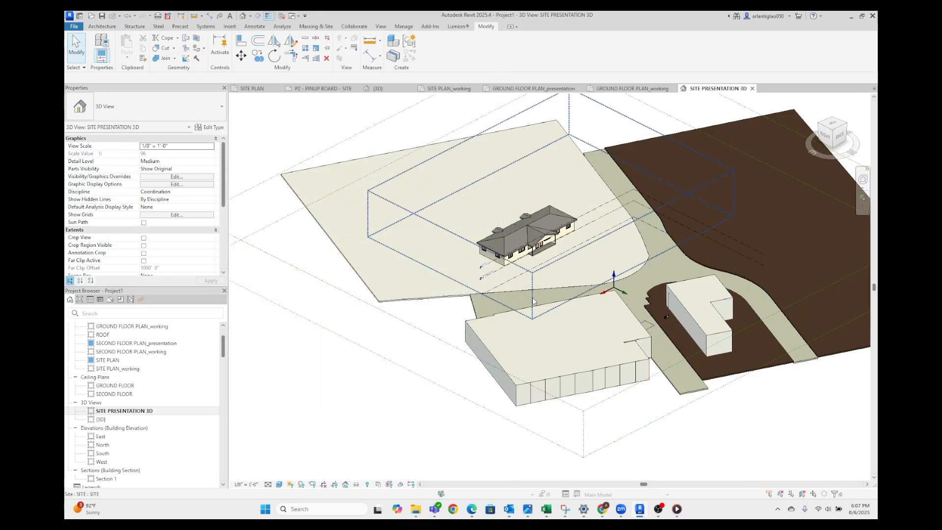
# Hide the scope box category in the SITE PRESENTATION 3D view
pyautogui.moveTo(511, 347); pyautogui.dragTo(506, 367, button='middle')
pyautogui.scroll(-2, 505, 367)
pyautogui.scroll(2, 396, 265)
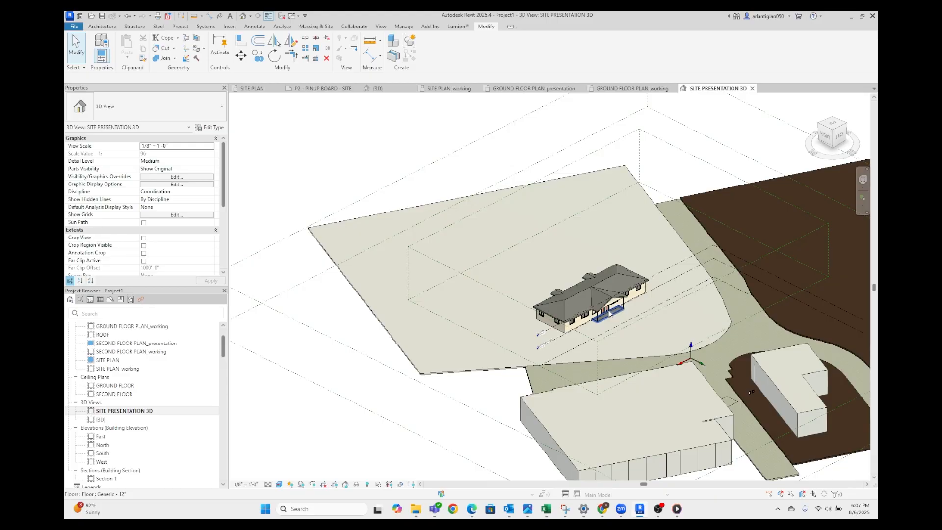
pyautogui.click(396, 182)
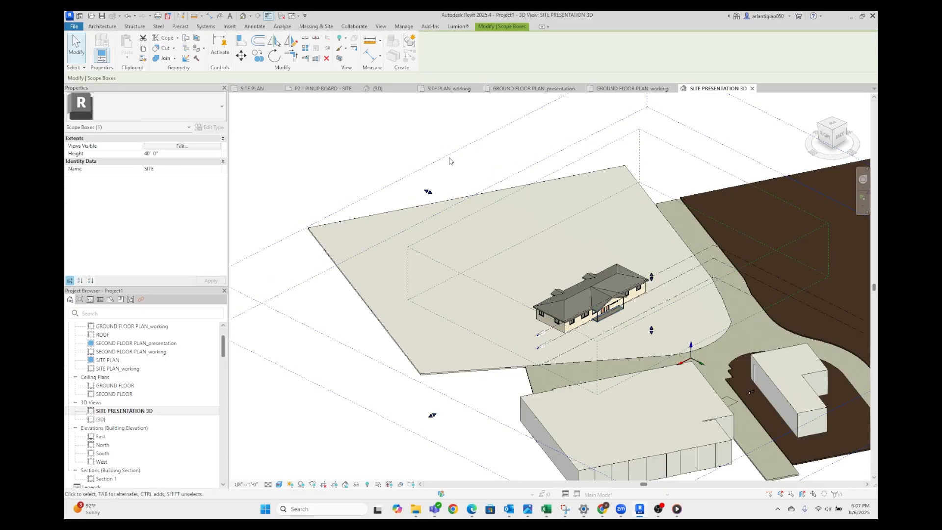
pyautogui.rightClick(446, 159)
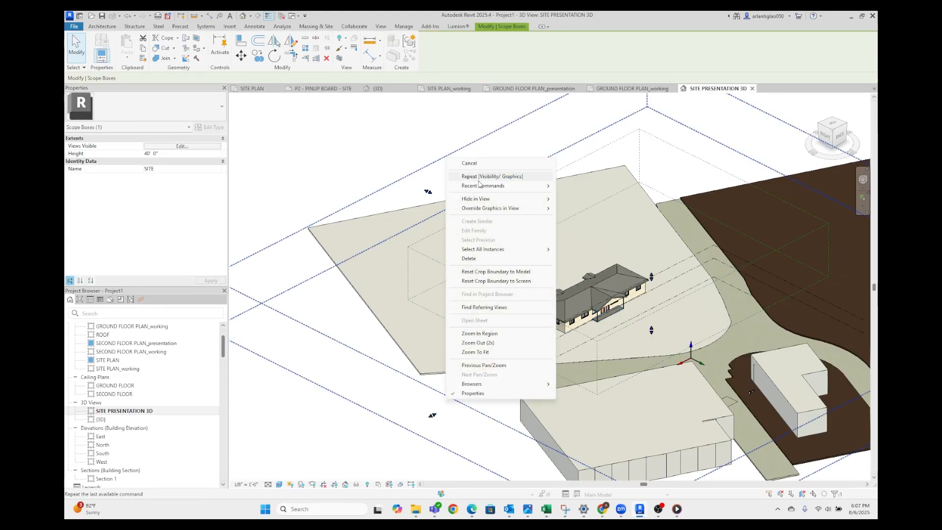
pyautogui.moveTo(507, 203)
pyautogui.click(601, 209)
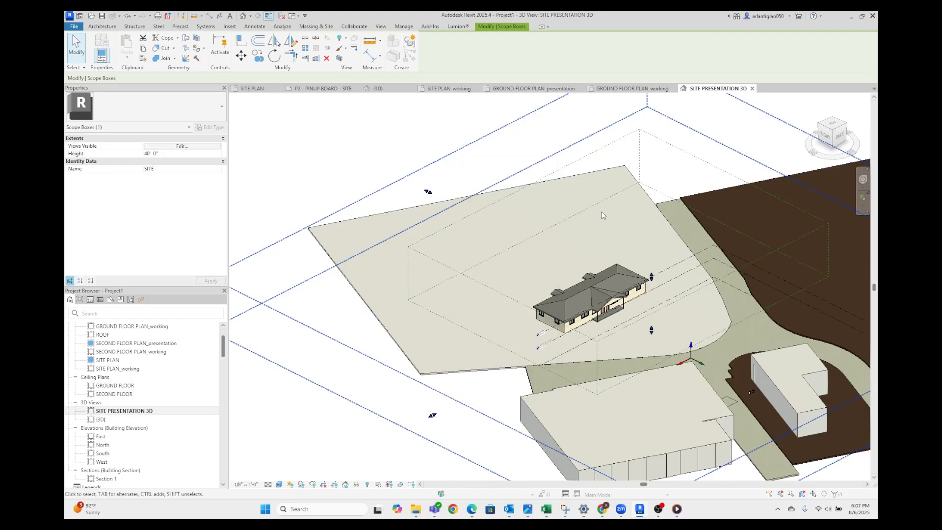
# Hide the levels category in the SITE PRESENTATION 3D view using the GROUND FLOOR level line
pyautogui.scroll(6, 622, 367)
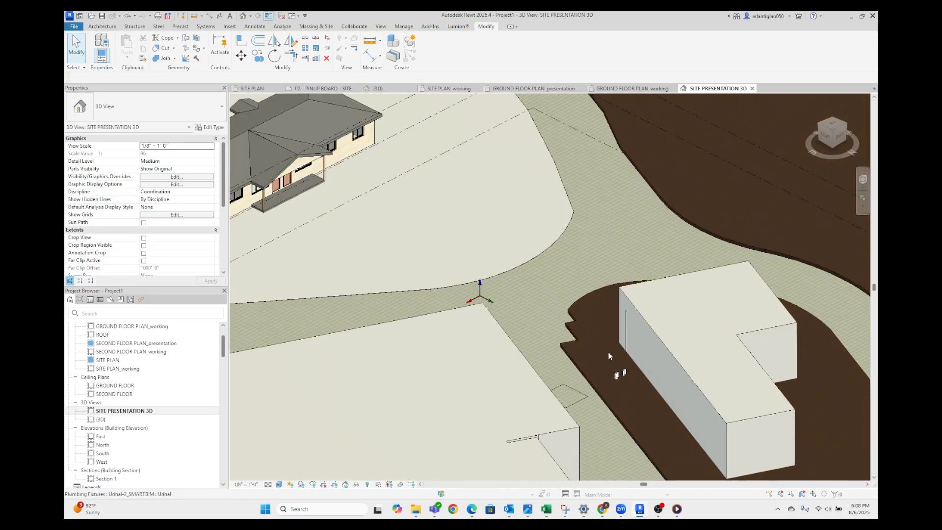
pyautogui.rightClick(423, 164)
pyautogui.moveTo(490, 238)
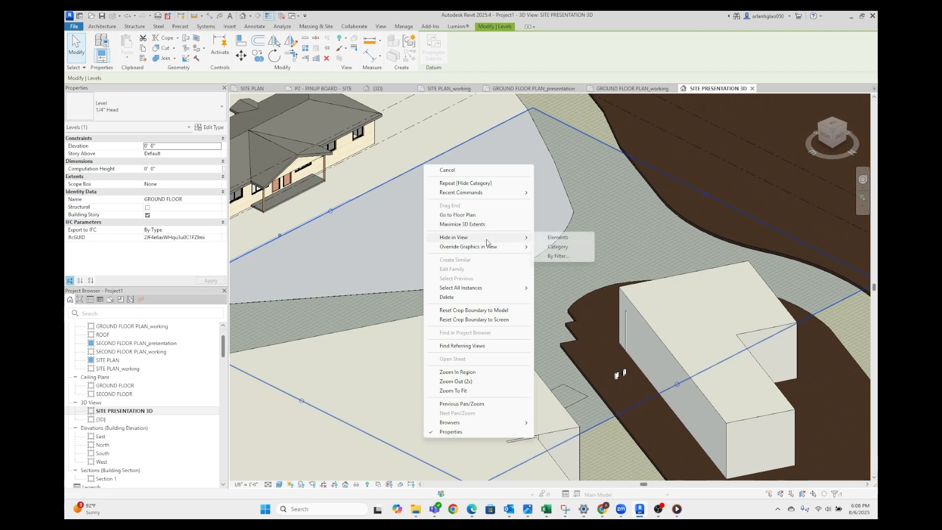
pyautogui.click(555, 249)
pyautogui.scroll(-6, 556, 252)
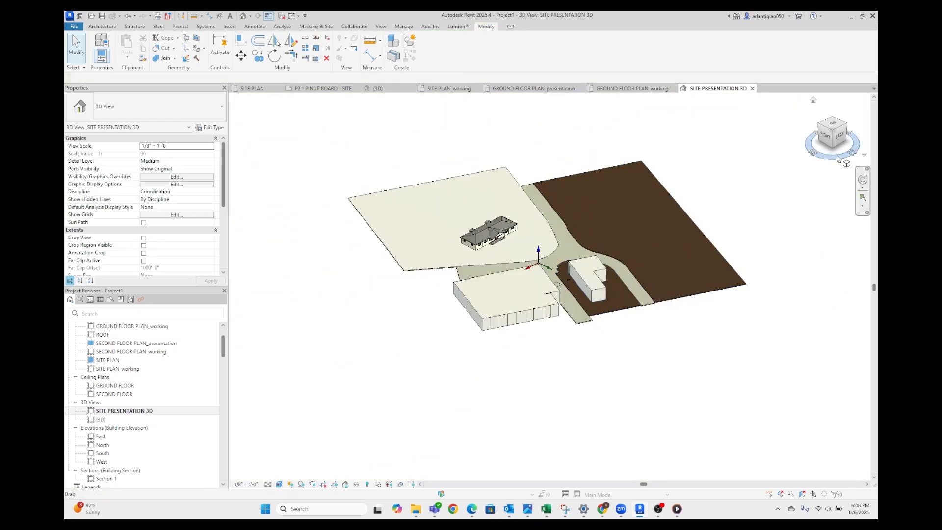
# Orient the 3D site view to look from the back-left corner, then save that orientation and lock the view
pyautogui.click(847, 129)
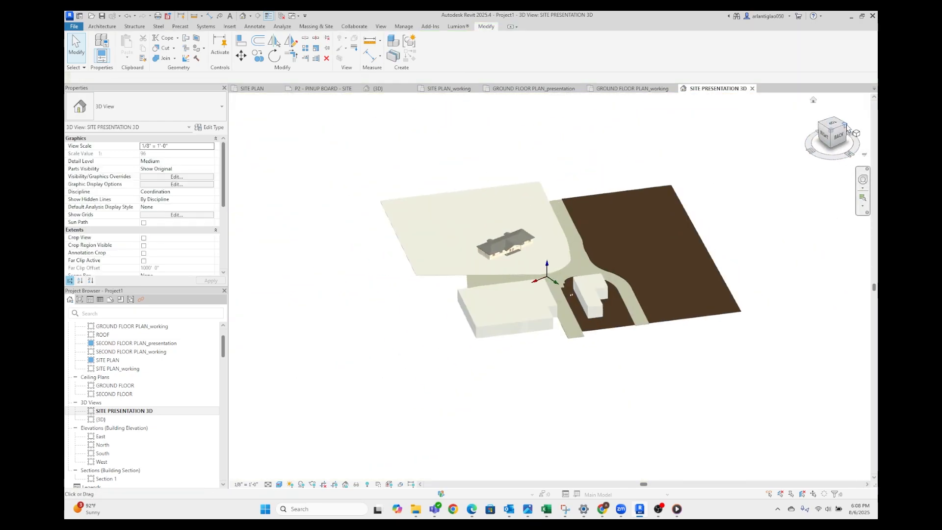
pyautogui.scroll(6, 510, 271)
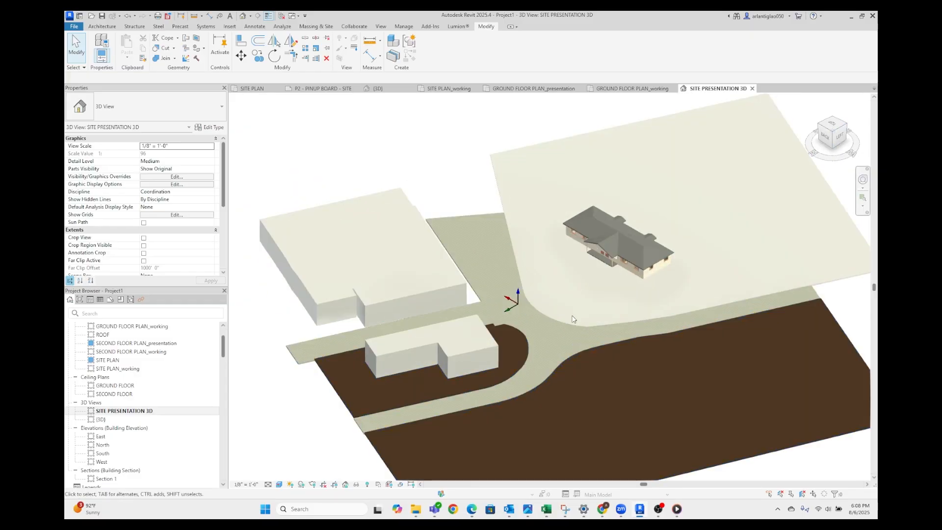
pyautogui.keyDown('shift'); pyautogui.moveTo(542, 270); pyautogui.dragTo(517, 270, button='middle'); pyautogui.keyUp('shift')
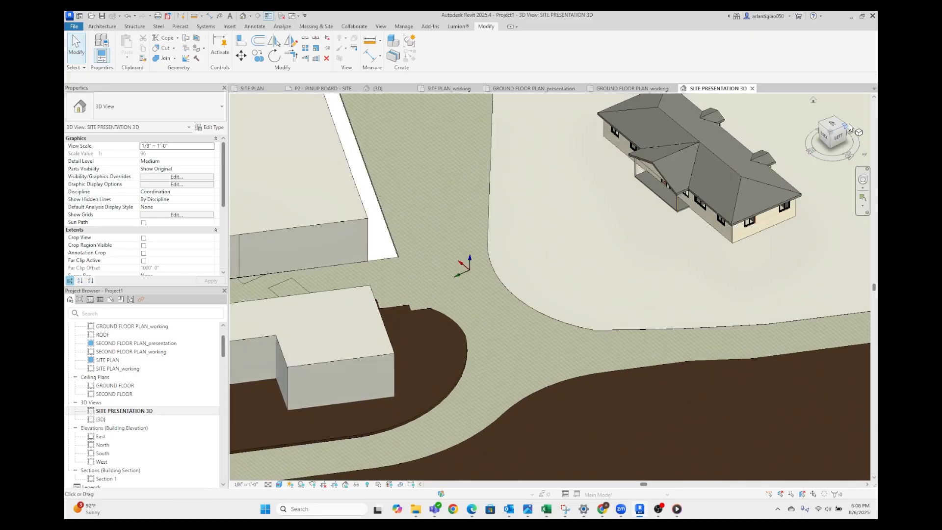
pyautogui.click(831, 131)
pyautogui.scroll(8, 488, 245)
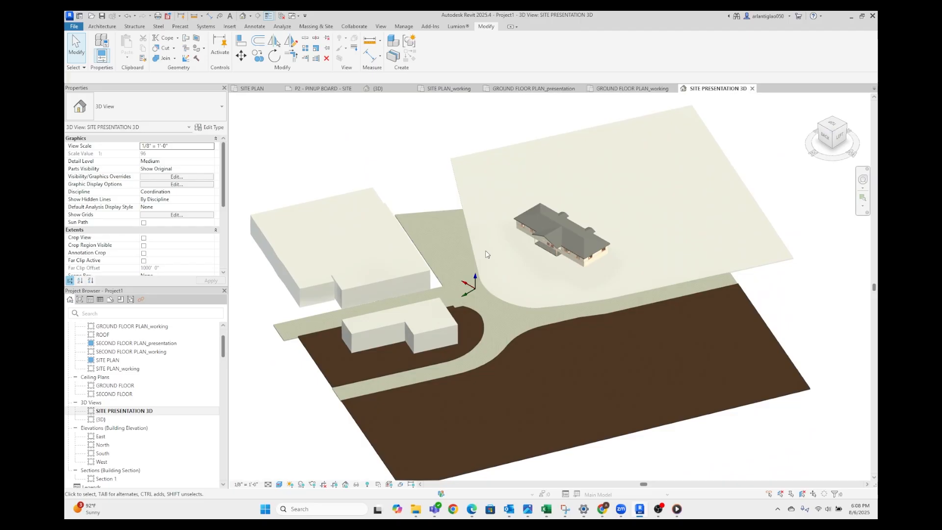
pyautogui.scroll(3, 488, 246)
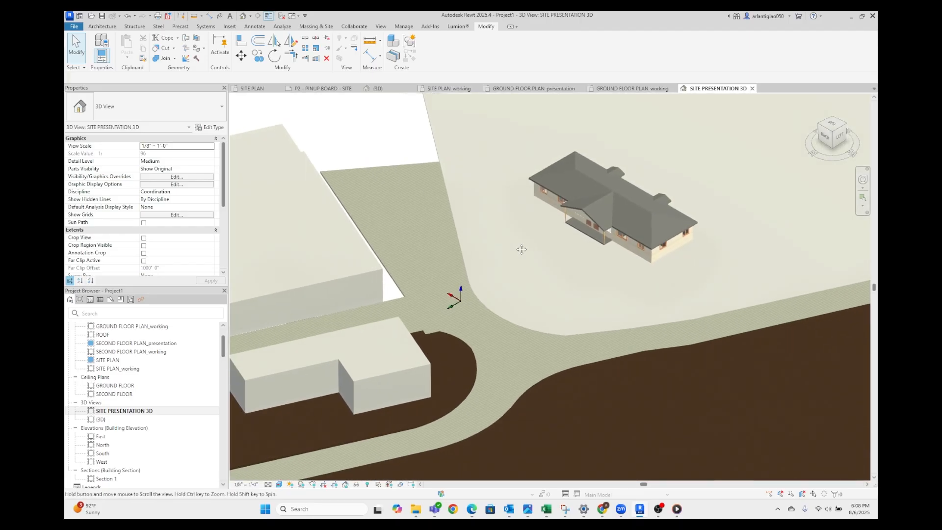
pyautogui.keyDown('shift'); pyautogui.moveTo(503, 275); pyautogui.dragTo(502, 280, button='middle'); pyautogui.keyUp('shift')
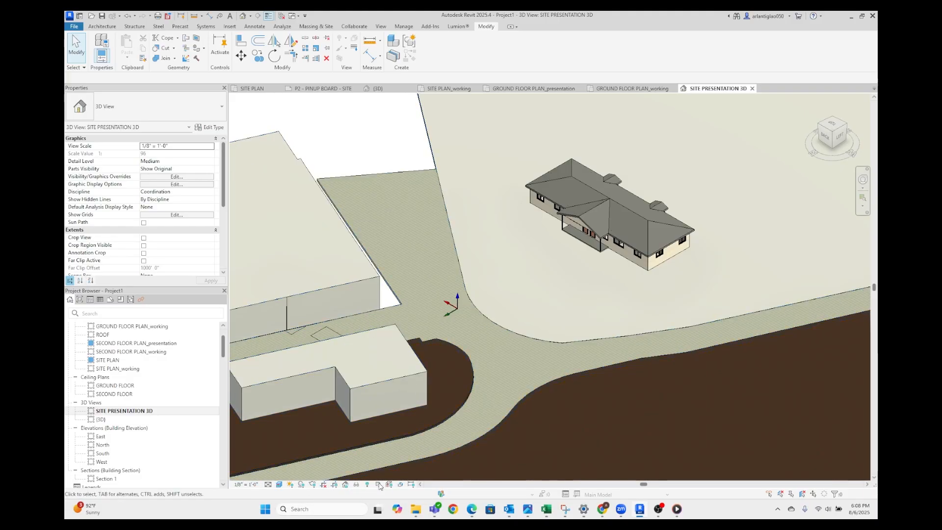
pyautogui.click(345, 485)
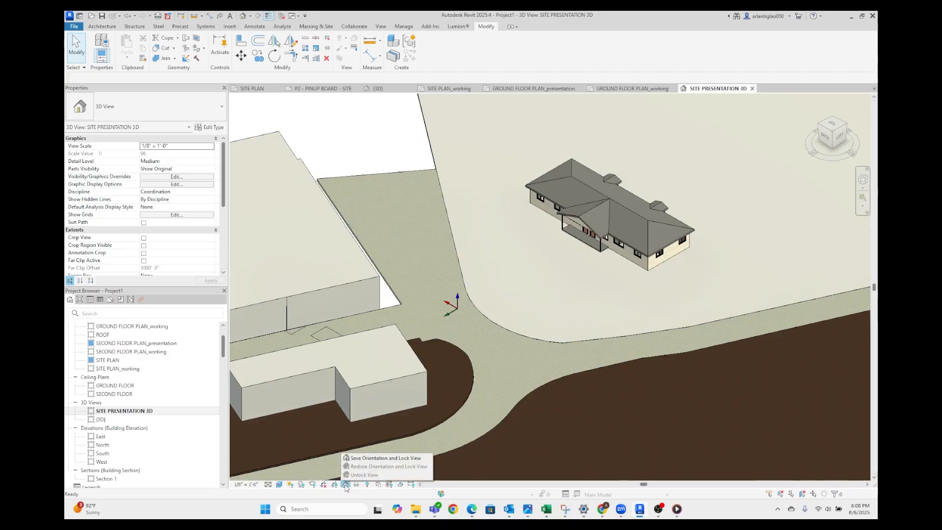
pyautogui.click(376, 459)
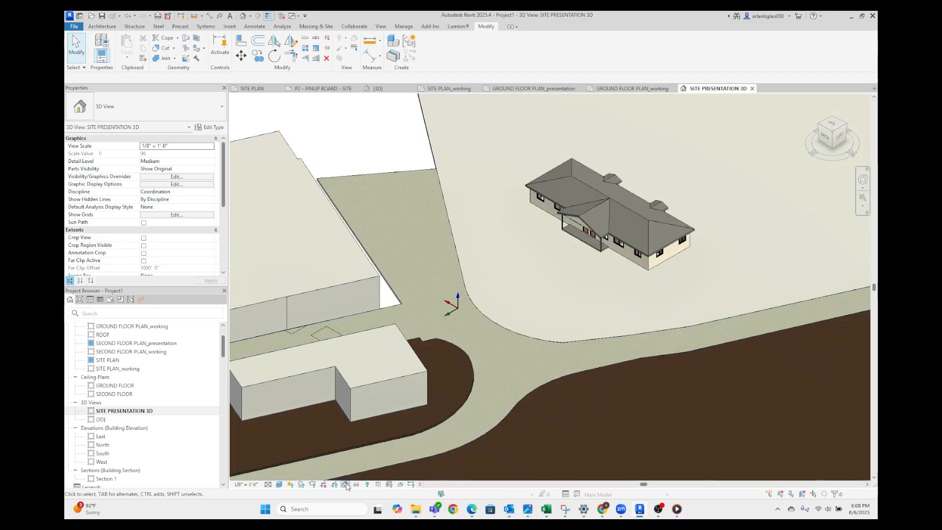
pyautogui.click(346, 485)
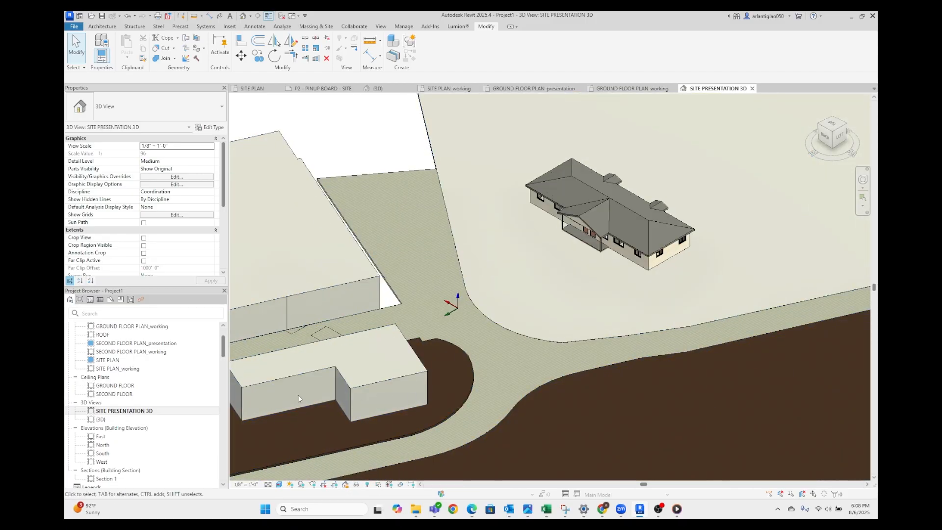
# Open sheet P2 - PINUP BOARD - SITE with the whole sheet in view
pyautogui.scroll(-6, 514, 336)
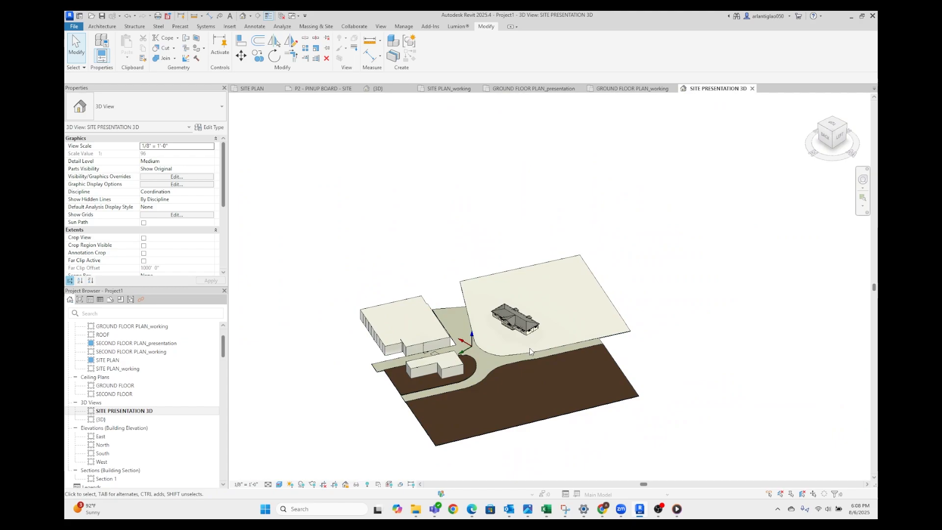
pyautogui.scroll(-10, 129, 414)
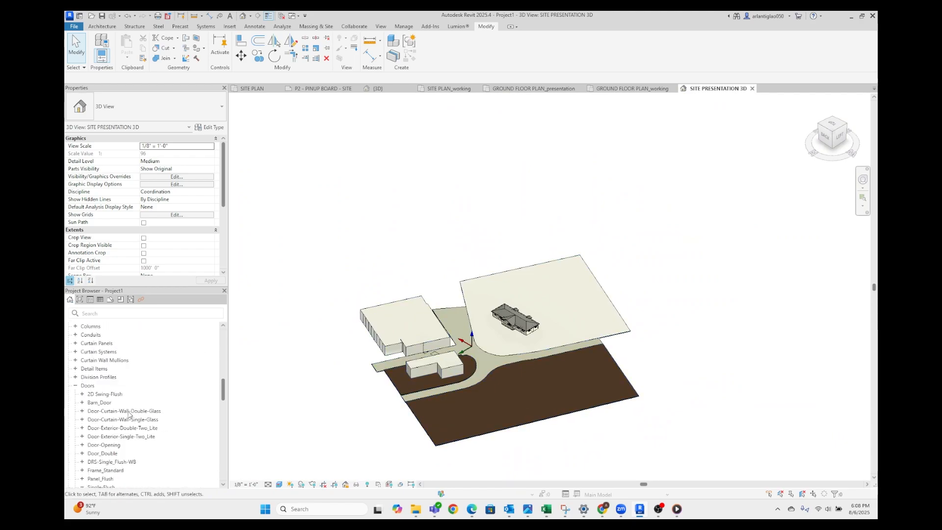
pyautogui.scroll(5, 128, 415)
pyautogui.doubleClick(111, 376)
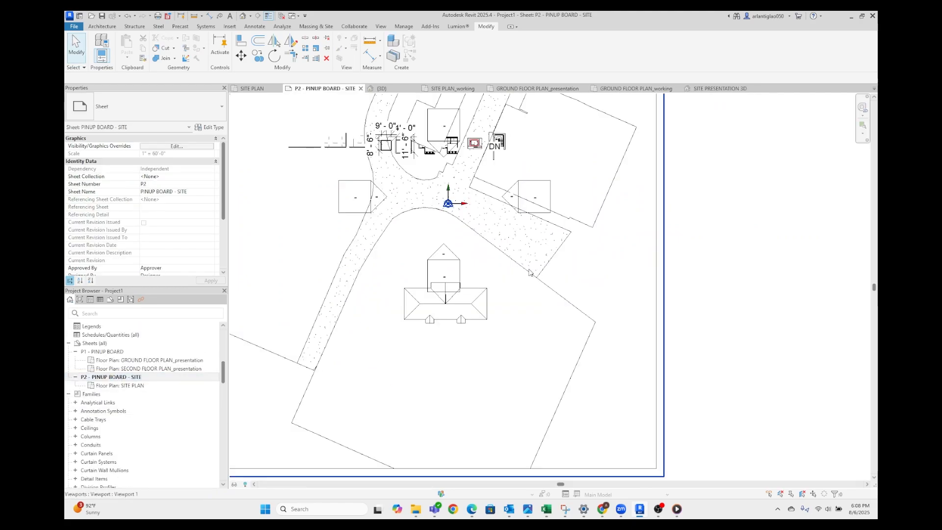
pyautogui.scroll(-5, 529, 273)
pyautogui.click(599, 311)
pyautogui.scroll(-2, 746, 340)
pyautogui.scroll(2, 746, 340)
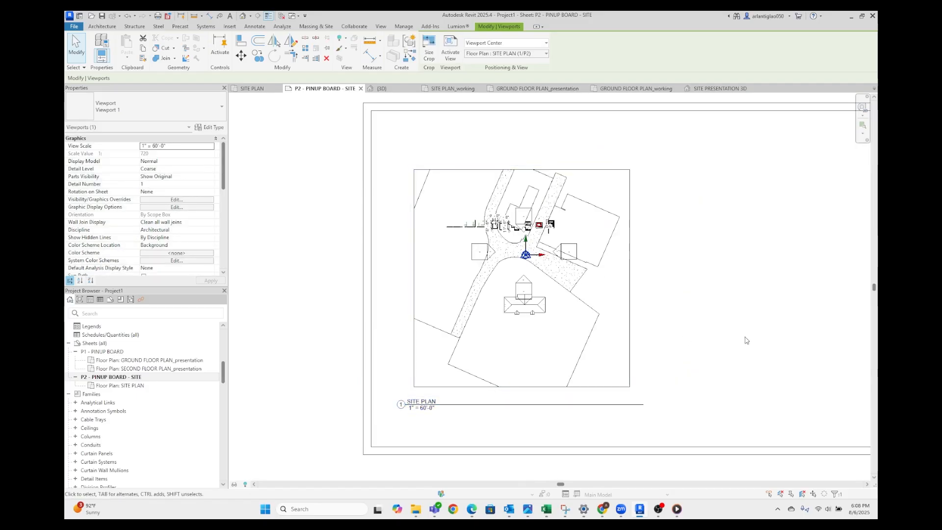
pyautogui.click(746, 340)
pyautogui.scroll(4, 146, 398)
pyautogui.click(135, 361)
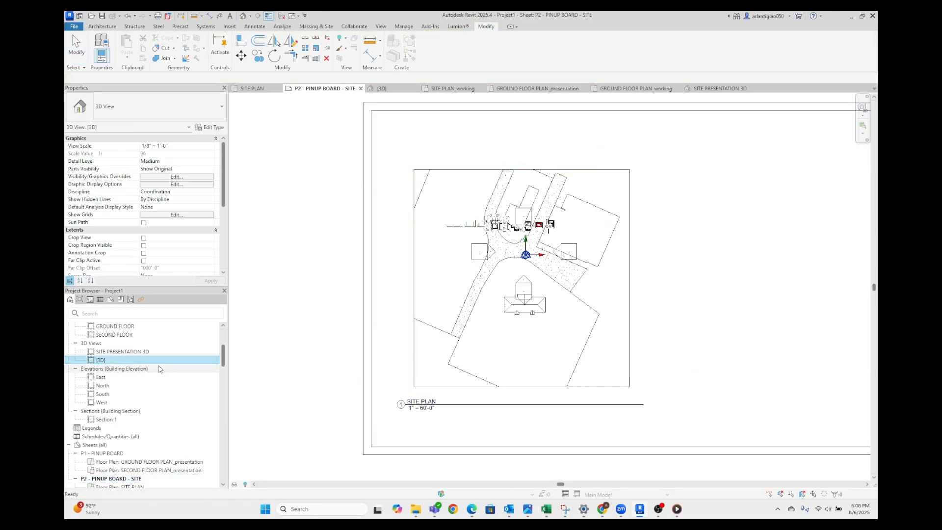
pyautogui.moveTo(158, 361); pyautogui.dragTo(578, 230)
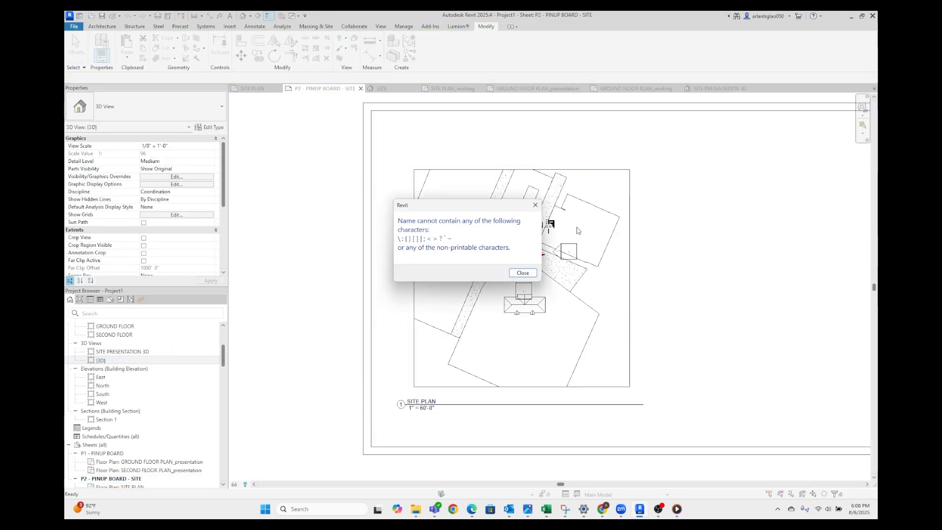
pyautogui.click(523, 272)
# Place the SITE PRESENTATION 3D view on sheet P2 and select its viewport
pyautogui.click(213, 352)
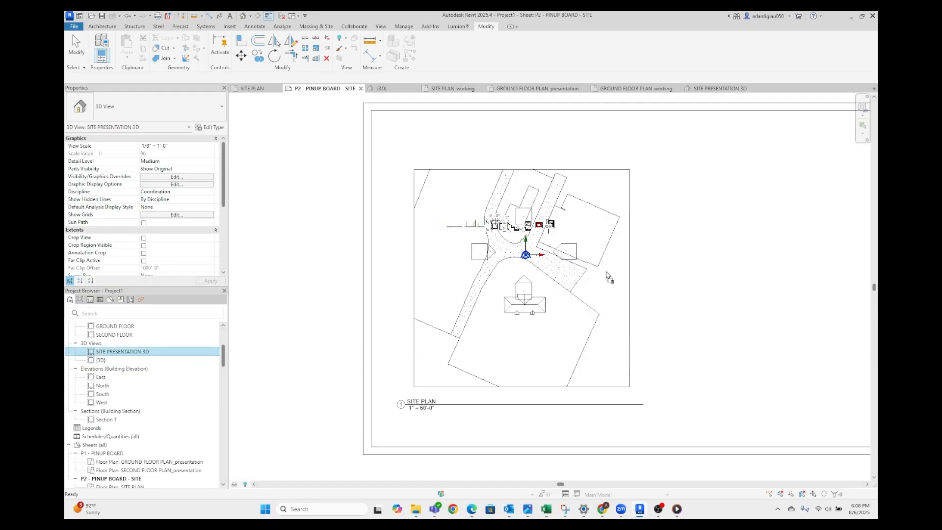
pyautogui.moveTo(607, 272); pyautogui.dragTo(637, 274)
pyautogui.moveTo(723, 284); pyautogui.dragTo(576, 286, button='middle')
pyautogui.scroll(-4, 576, 286)
pyautogui.click(714, 272)
pyautogui.scroll(-4, 701, 307)
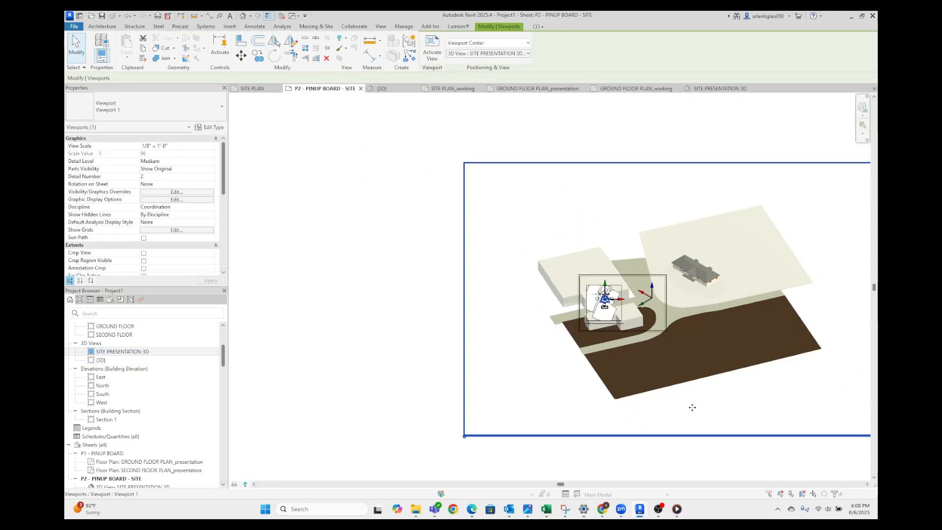
# Set the SITE PRESENTATION 3D viewport's scale to 1" = 40'-0" and move it onto the right half of the sheet
pyautogui.click(211, 146)
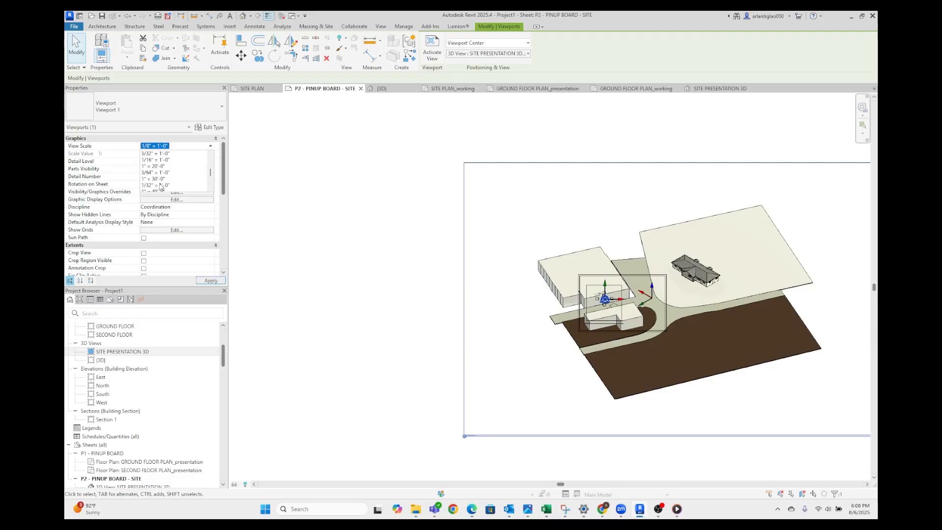
pyautogui.click(164, 173)
pyautogui.moveTo(513, 420); pyautogui.dragTo(657, 313)
pyautogui.scroll(5, 569, 308)
pyautogui.scroll(-2, 569, 308)
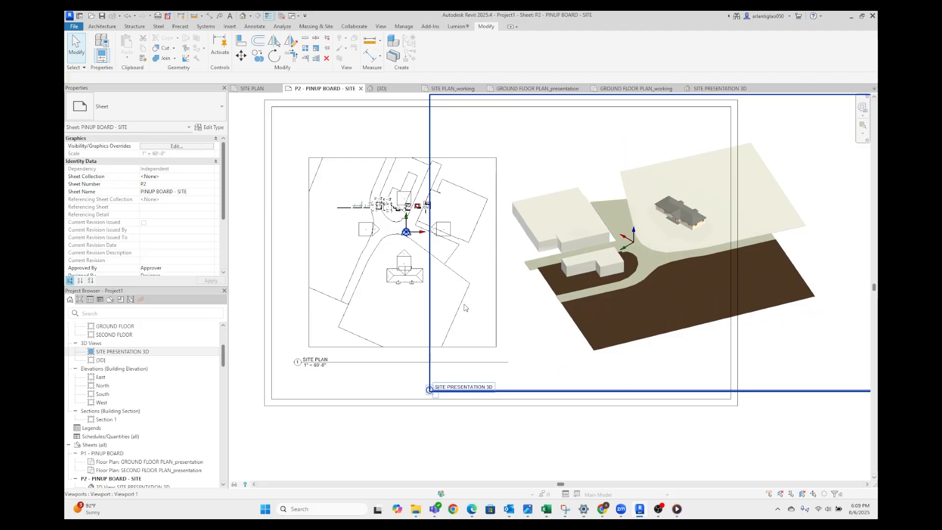
# Move the SITE PLAN viewport into the sheet's upper-left corner and shift the 3D site viewport to the lower right inside the border
pyautogui.click(330, 218)
pyautogui.moveTo(330, 218); pyautogui.dragTo(362, 266)
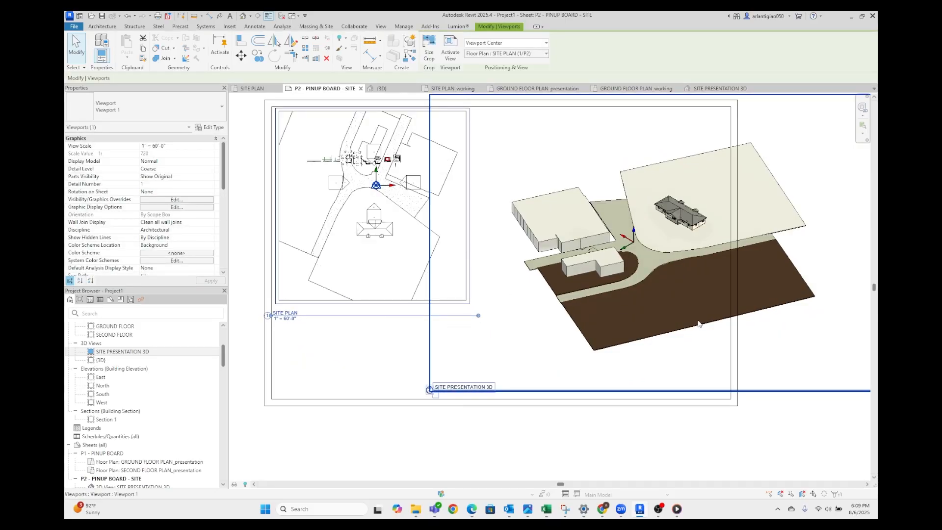
pyautogui.moveTo(699, 322); pyautogui.dragTo(594, 348)
pyautogui.press('Escape')
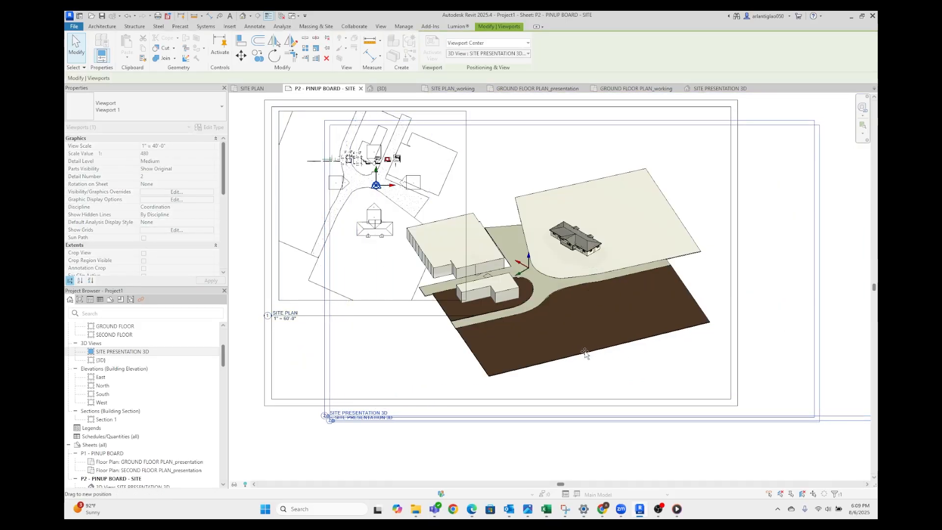
pyautogui.scroll(-3, 584, 348)
pyautogui.click(712, 344)
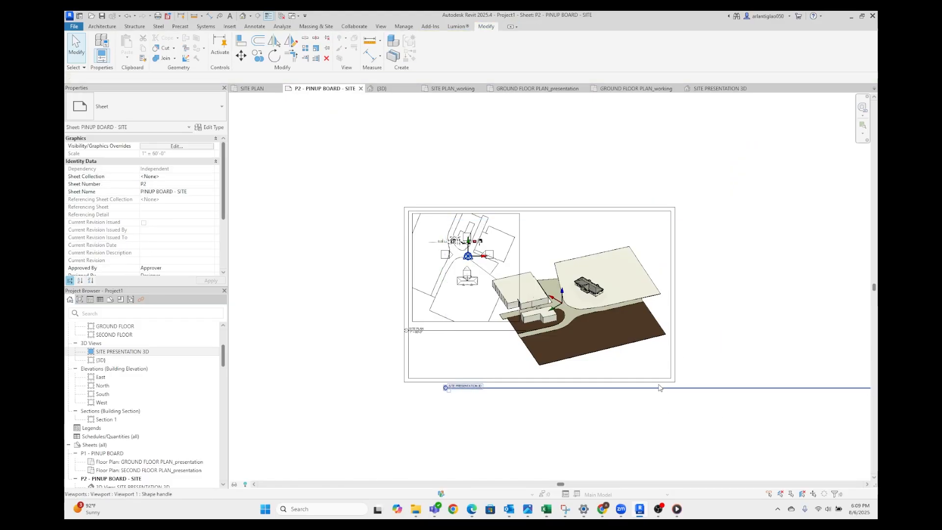
# Shorten the SITE PRESENTATION 3D viewport's title line to about the width of the sheet's 3D drawing
pyautogui.scroll(-5, 663, 396)
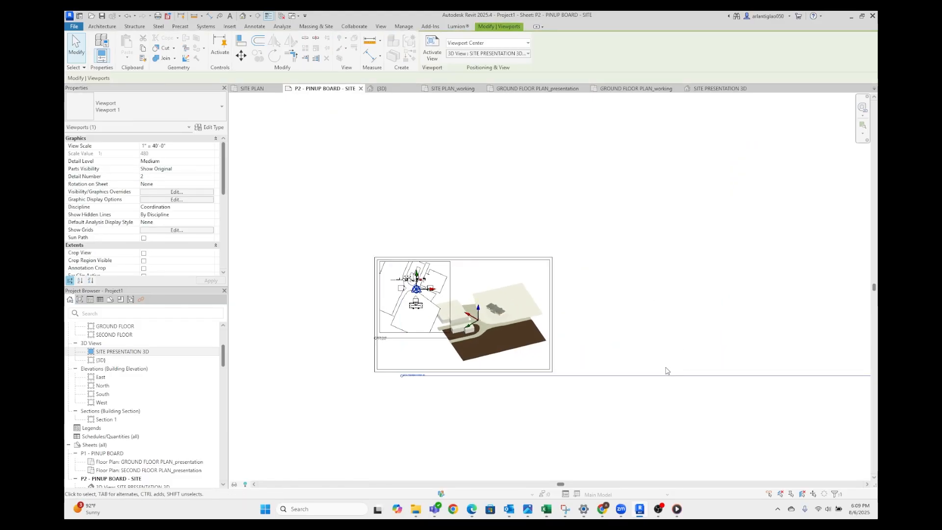
pyautogui.moveTo(703, 389); pyautogui.dragTo(461, 388)
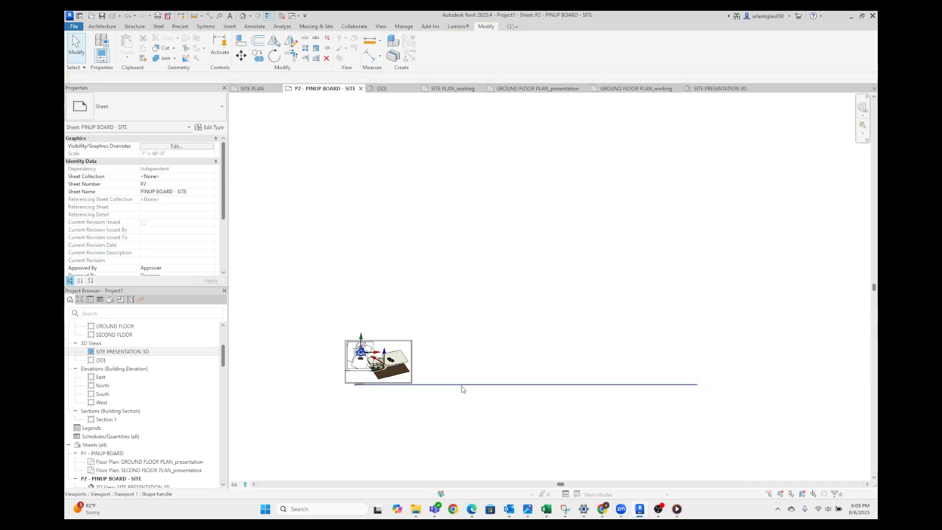
pyautogui.click(698, 385)
pyautogui.moveTo(698, 386); pyautogui.dragTo(409, 399)
pyautogui.scroll(4, 373, 387)
pyautogui.click(345, 384)
pyautogui.scroll(3, 344, 384)
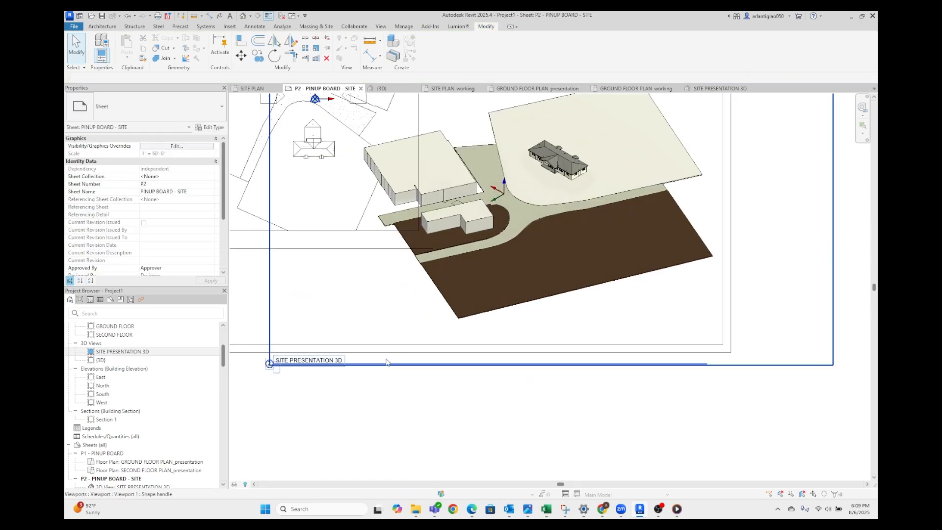
# Move the SITE PRESENTATION 3D title up inside the sheet border, just below the 3D site drawing
pyautogui.click(389, 364)
pyautogui.click(395, 379)
pyautogui.moveTo(389, 365); pyautogui.dragTo(401, 335)
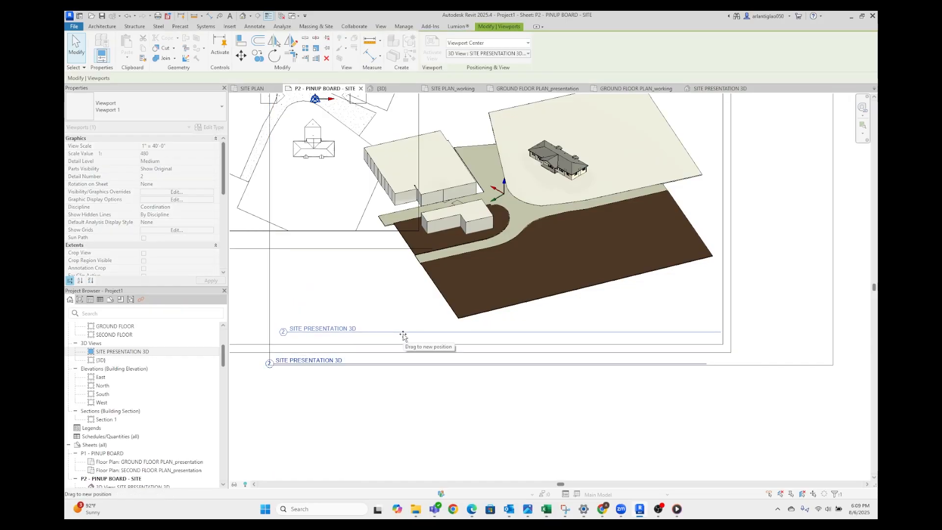
pyautogui.click(622, 374)
pyautogui.scroll(4, 638, 383)
pyautogui.scroll(-5, 662, 390)
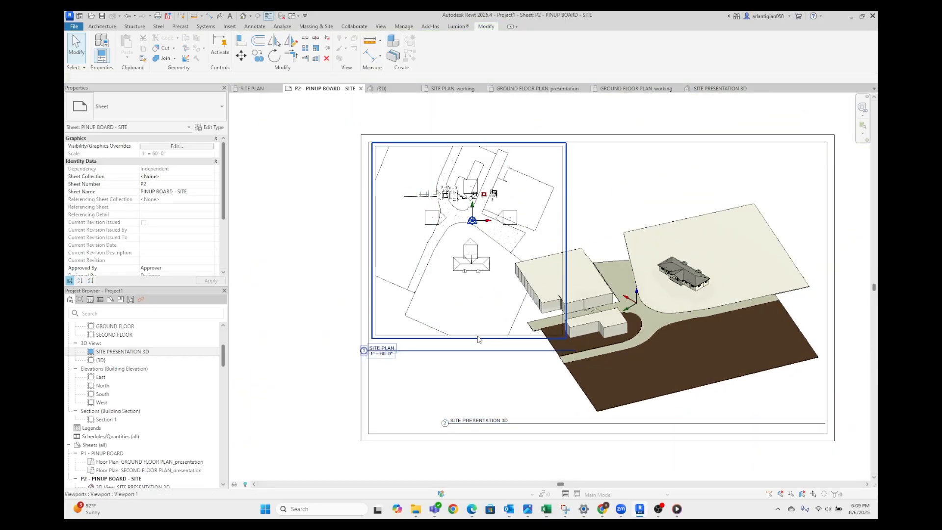
# Activate the SITE PLAN viewport and hide the categories of the stray walls, fixtures, stairs and dimensions lying across the driveways
pyautogui.doubleClick(441, 327)
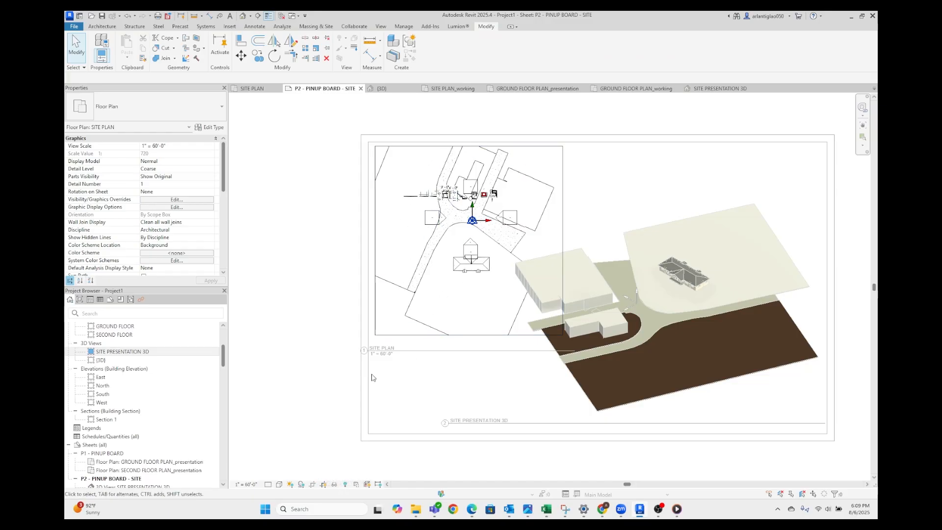
pyautogui.doubleClick(337, 373)
pyautogui.scroll(3, 466, 263)
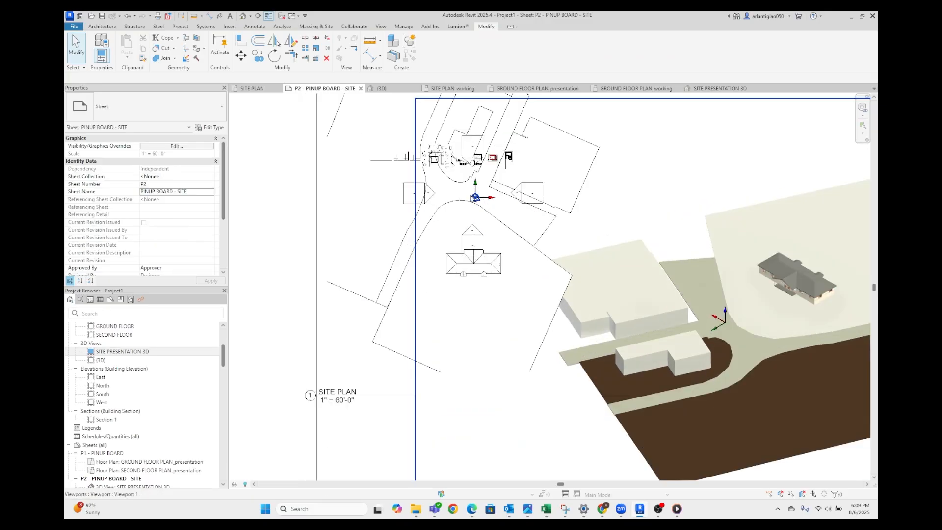
pyautogui.doubleClick(394, 185)
pyautogui.scroll(3, 394, 185)
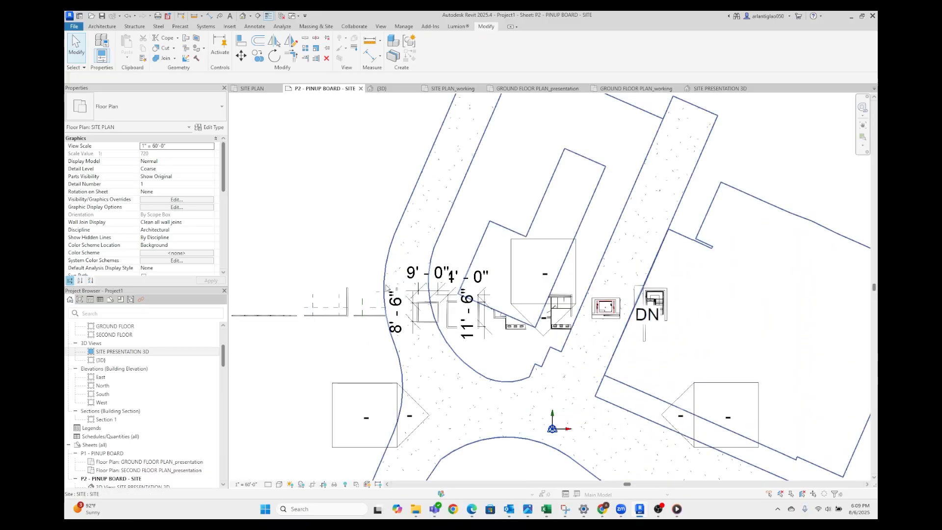
pyautogui.scroll(2, 319, 277)
pyautogui.moveTo(333, 261); pyautogui.dragTo(737, 329)
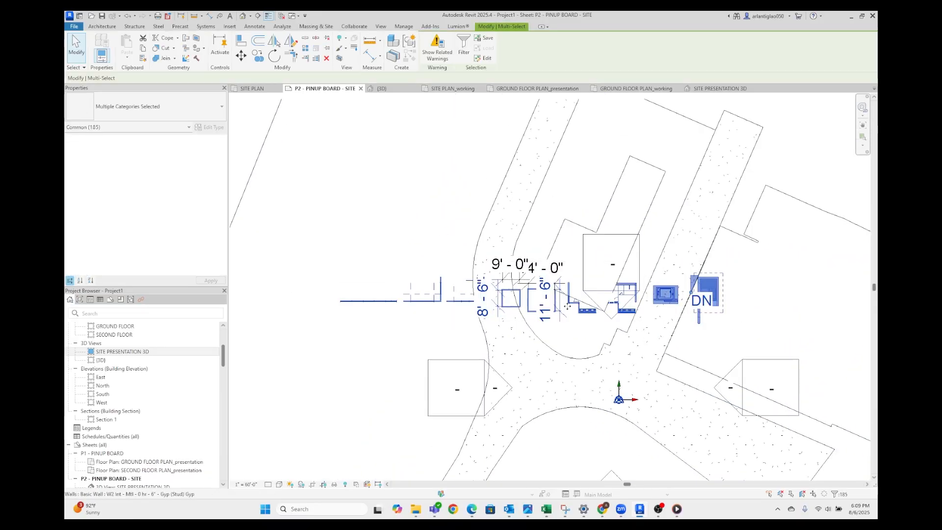
pyautogui.rightClick(453, 303)
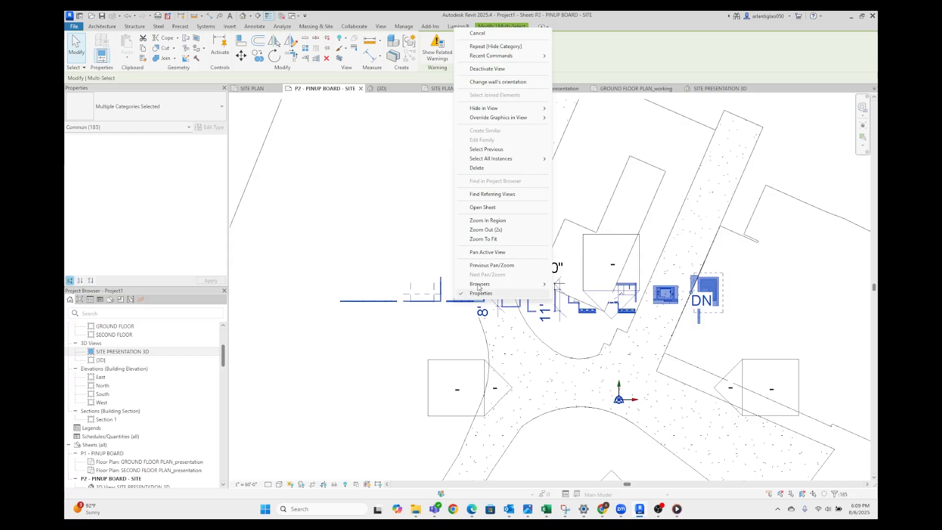
pyautogui.click(510, 49)
pyautogui.press('Escape')
pyautogui.scroll(-6, 430, 316)
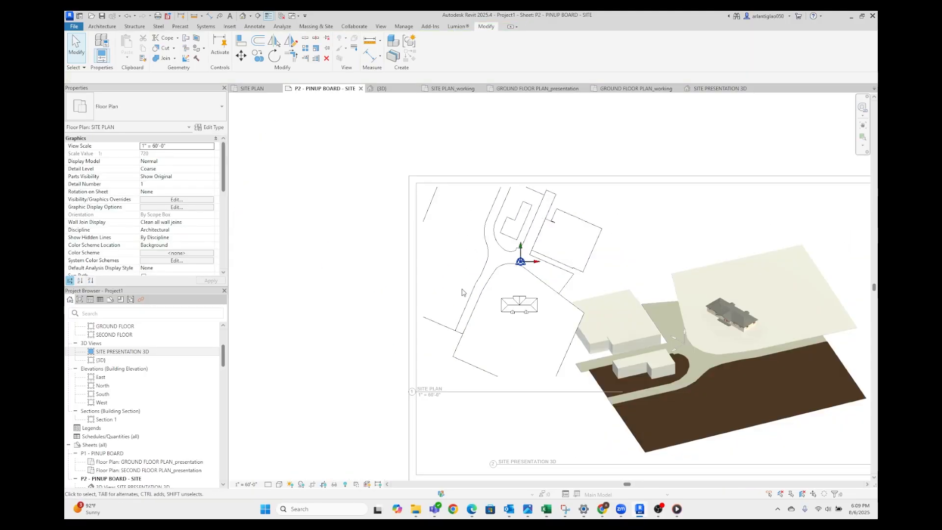
# Move the SITE PLAN title inside the sheet border below the plan and shorten its title line to stop before the 3D site drawing
pyautogui.click(422, 284)
pyautogui.scroll(3, 422, 283)
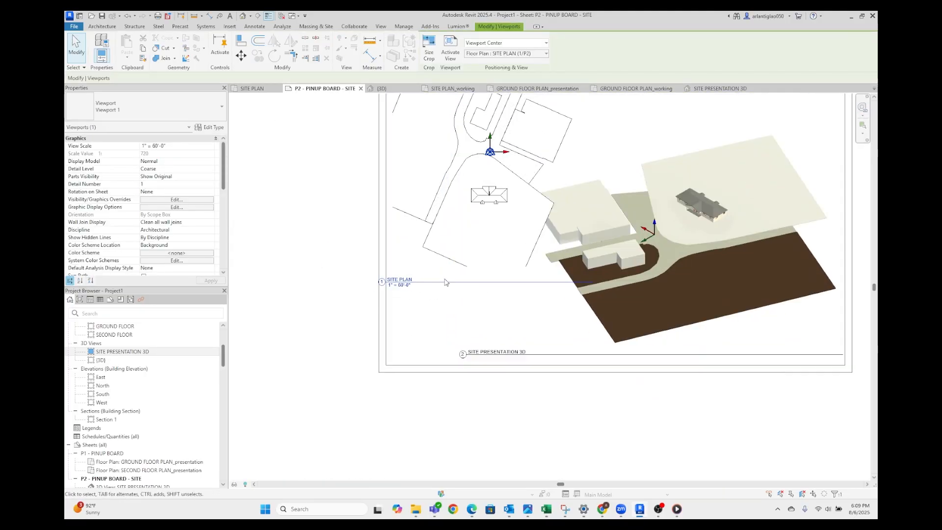
pyautogui.moveTo(423, 283); pyautogui.dragTo(451, 287)
pyautogui.click(343, 330)
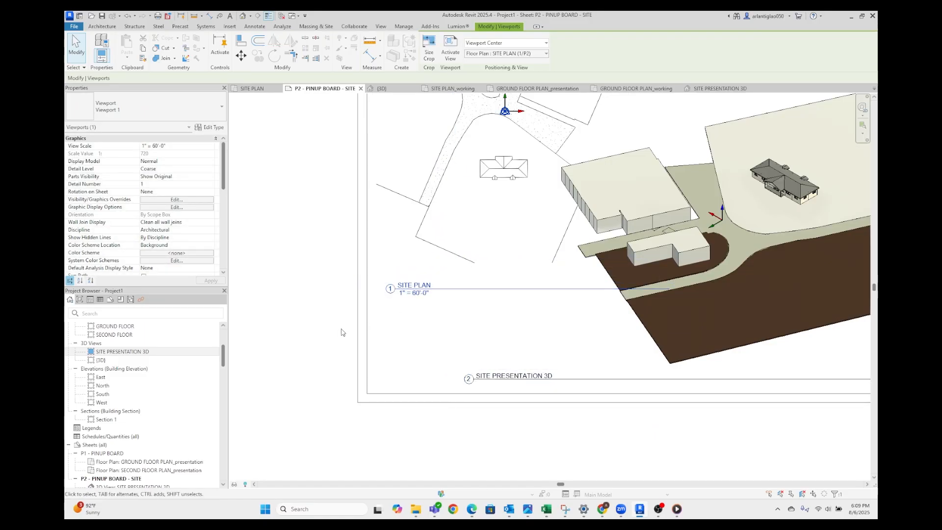
pyautogui.click(470, 238)
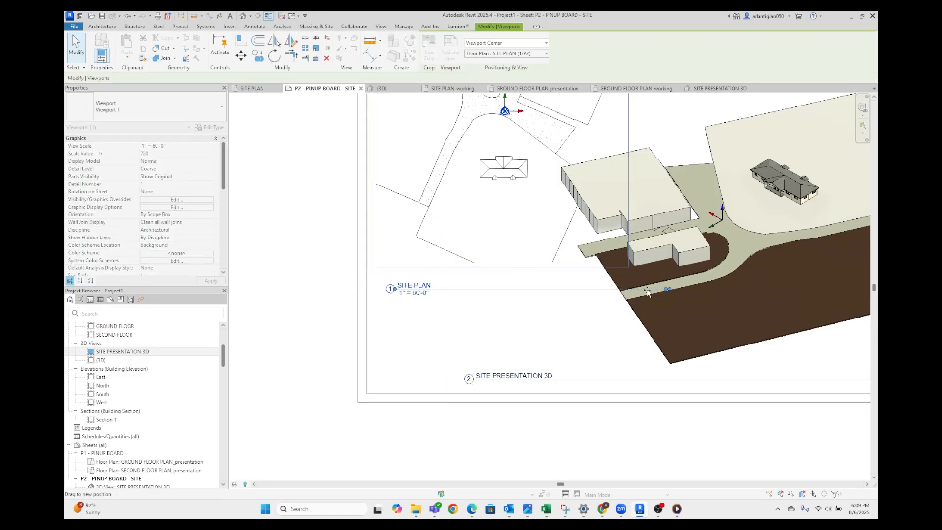
pyautogui.click(642, 432)
pyautogui.scroll(-4, 711, 368)
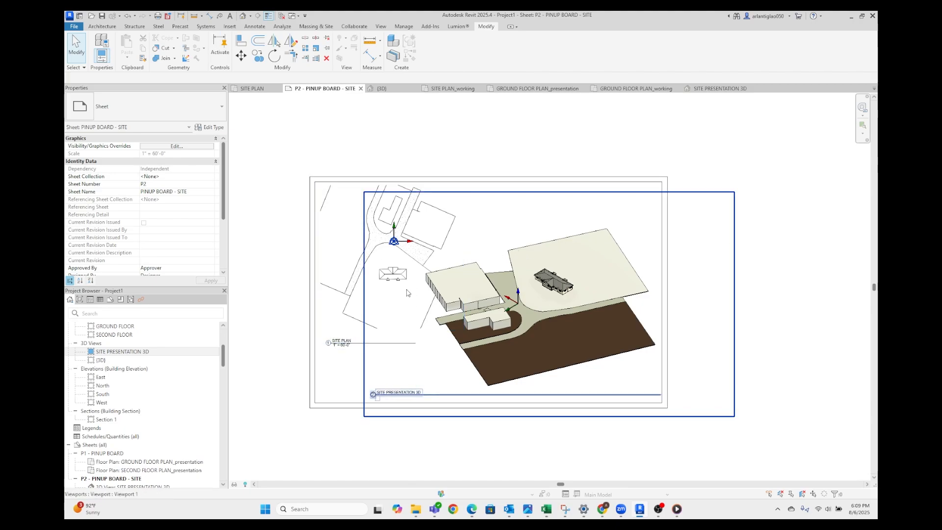
pyautogui.scroll(3, 411, 283)
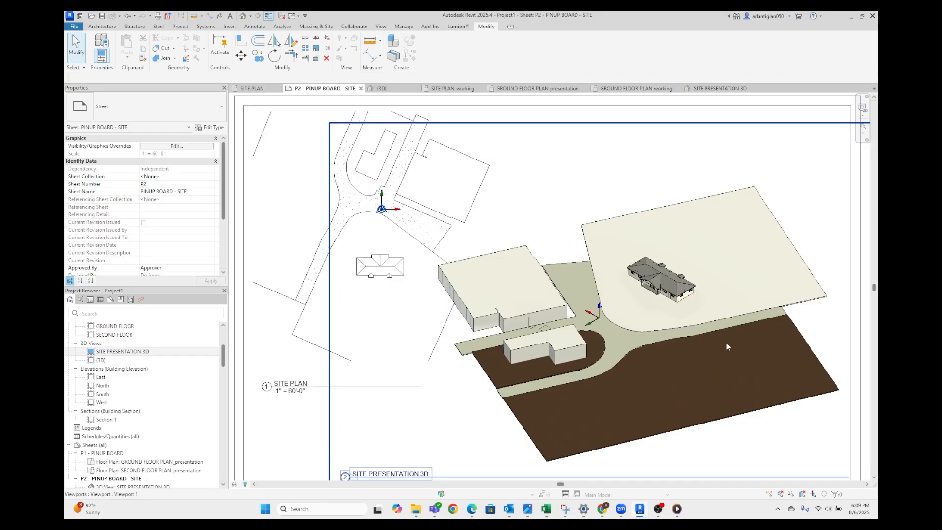
pyautogui.scroll(-3, 506, 282)
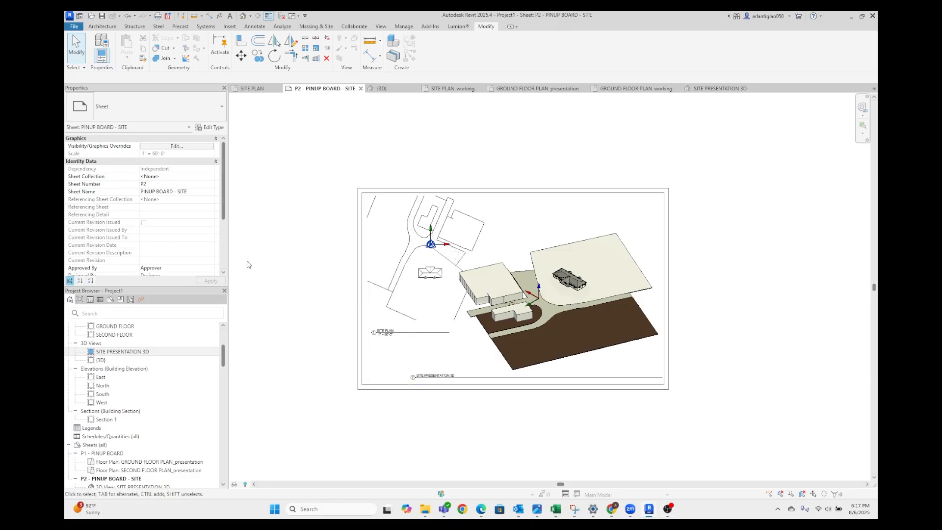
pyautogui.scroll(1, 396, 211)
# Start saving the project in the INTERPRETIVE CENTER project's BIM FILES folder under the file name MASTER REVIT FILE
pyautogui.hotkey('ctrl', 's')
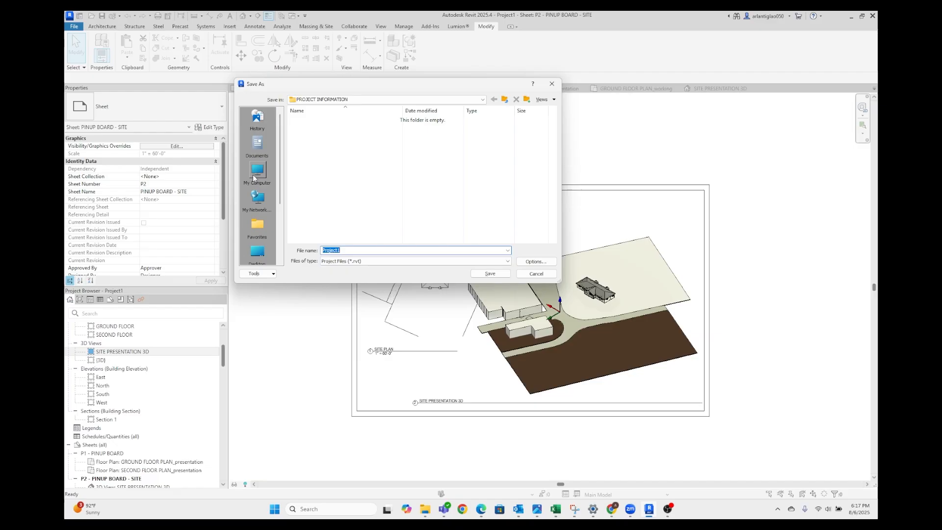
pyautogui.click(374, 99)
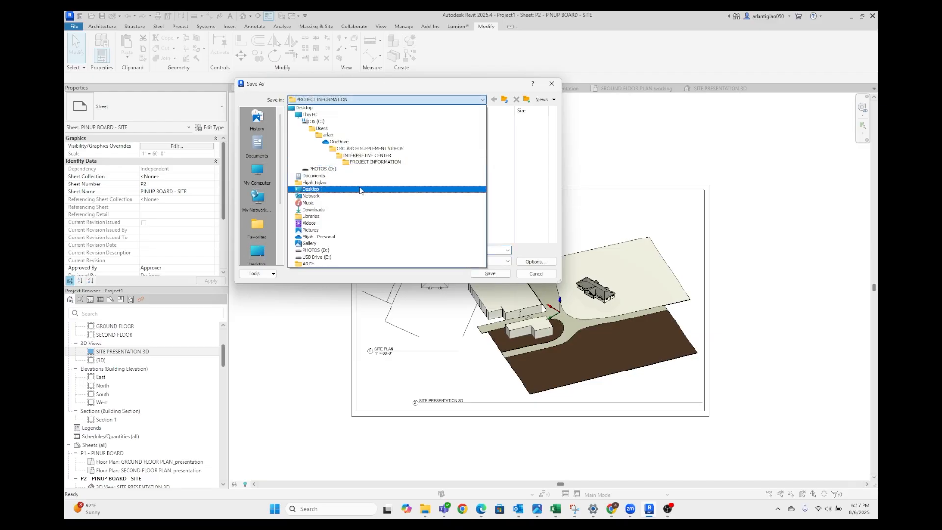
pyautogui.click(378, 155)
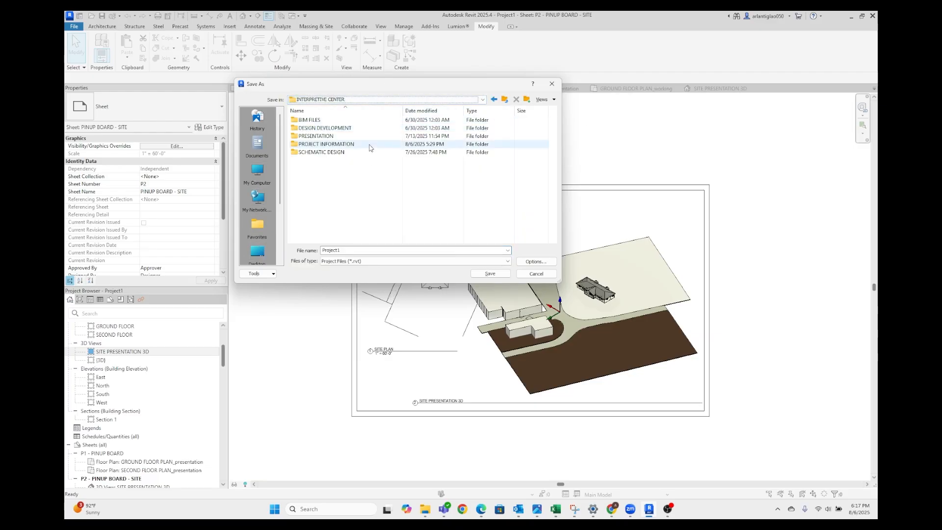
pyautogui.doubleClick(326, 120)
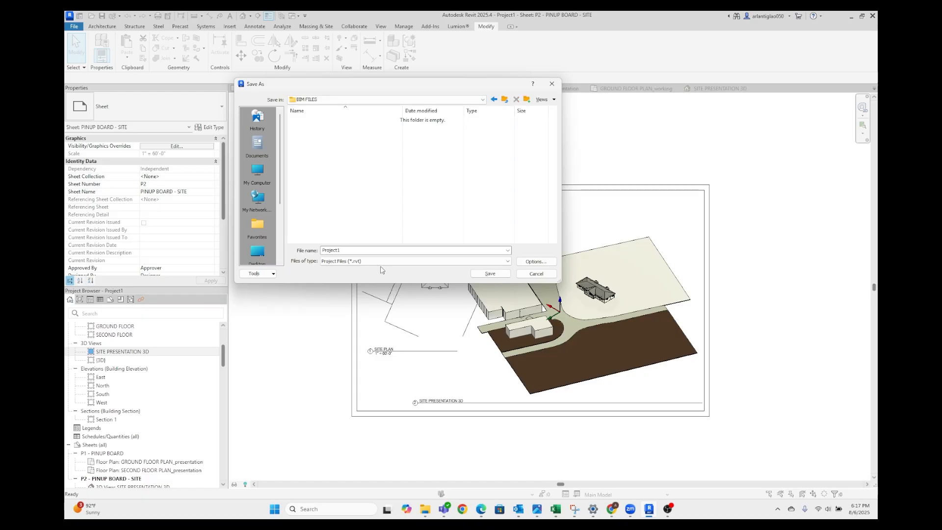
pyautogui.doubleClick(383, 251)
pyautogui.write('MASTER REVIT FILE')
pyautogui.press('capslock')
pyautogui.hotkey('ctrl', 'a')
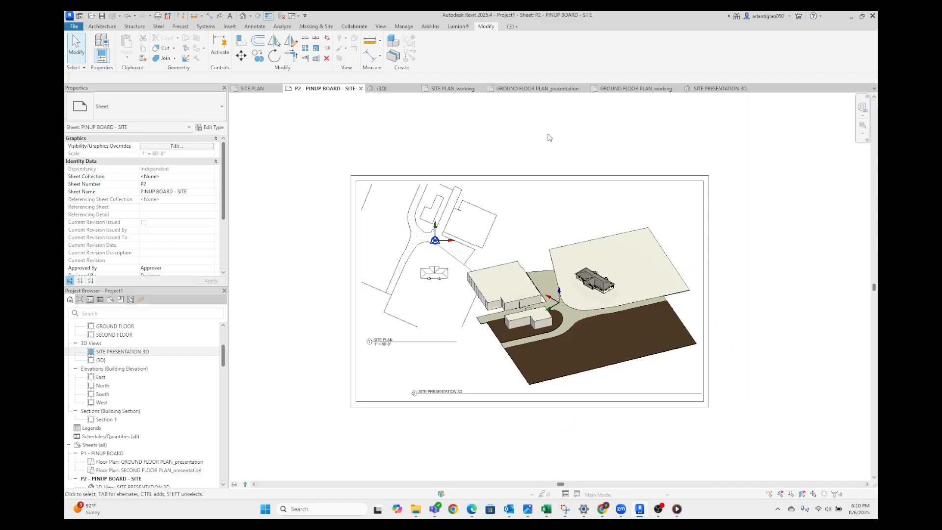
pyautogui.scroll(2, 586, 310)
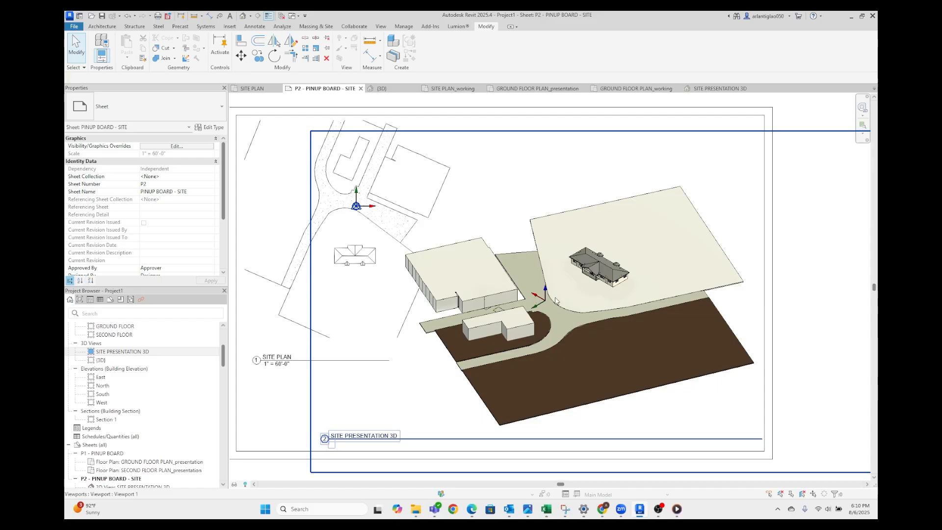
pyautogui.scroll(-2, 557, 298)
pyautogui.scroll(2, 556, 300)
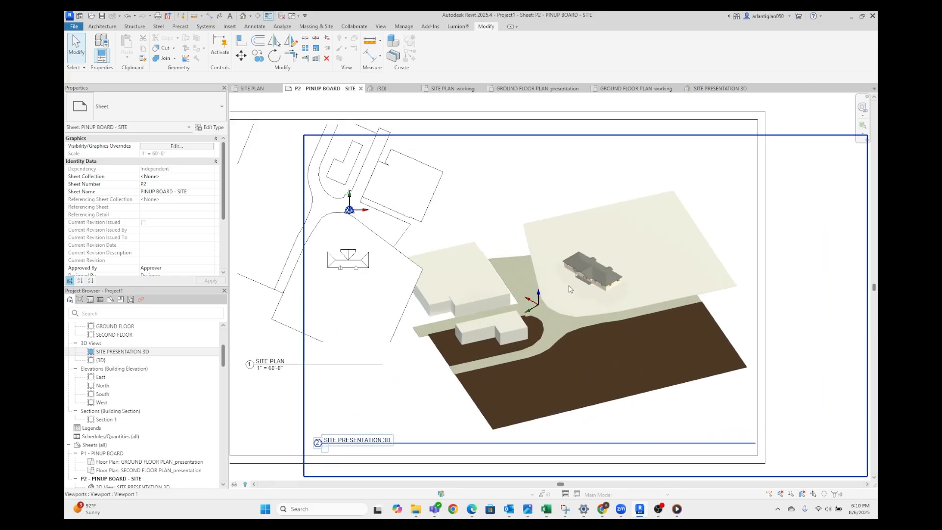
pyautogui.scroll(-2, 507, 285)
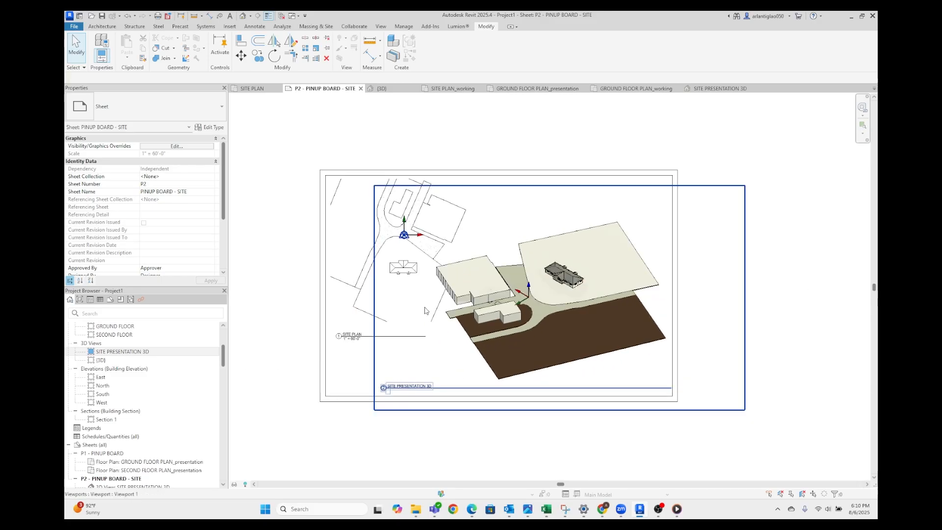
pyautogui.moveTo(511, 333); pyautogui.dragTo(539, 335, button='middle')
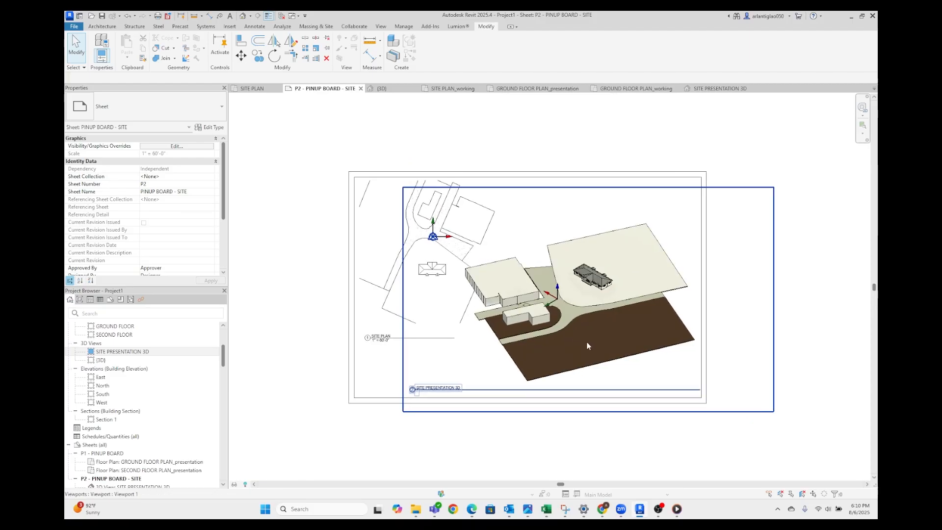